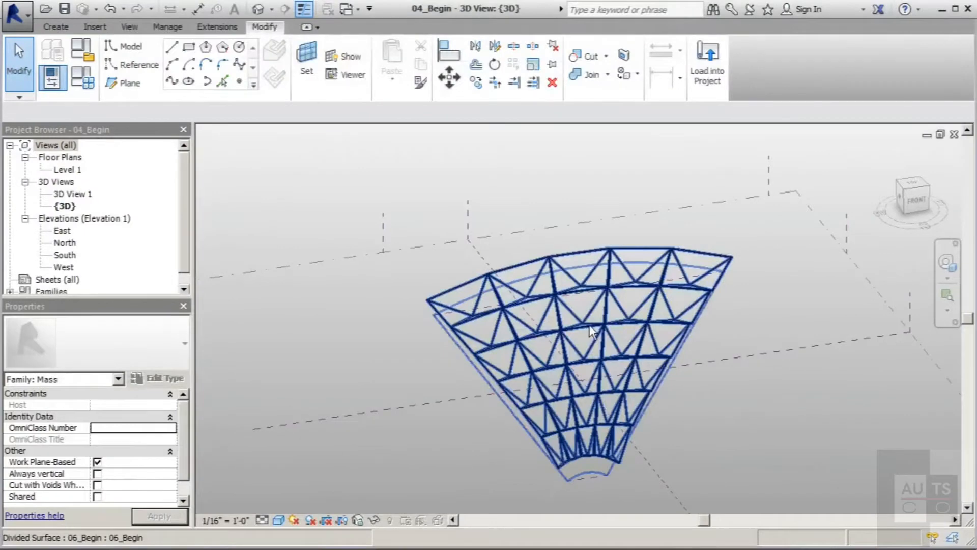
shift+middle_drag(590, 329, 541, 402)
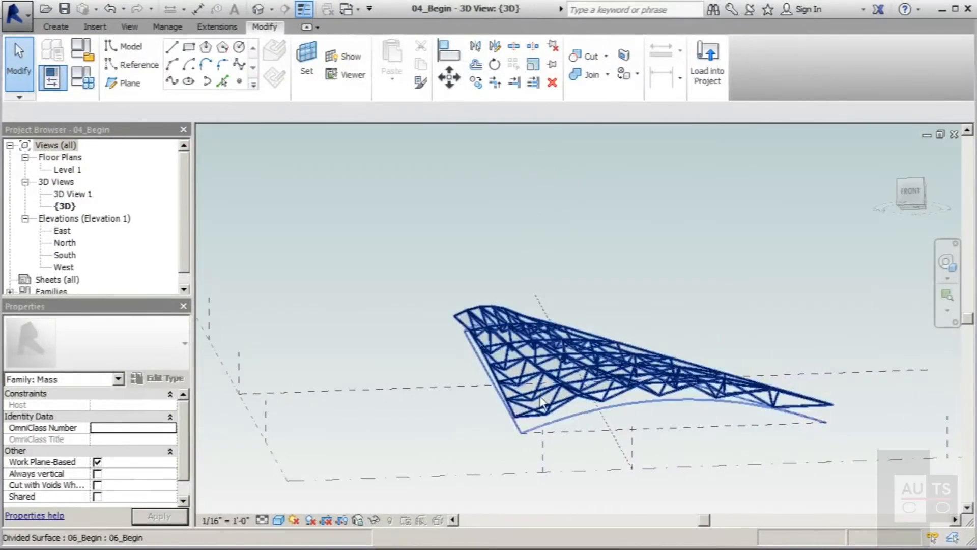
scroll(542, 402, up, 5)
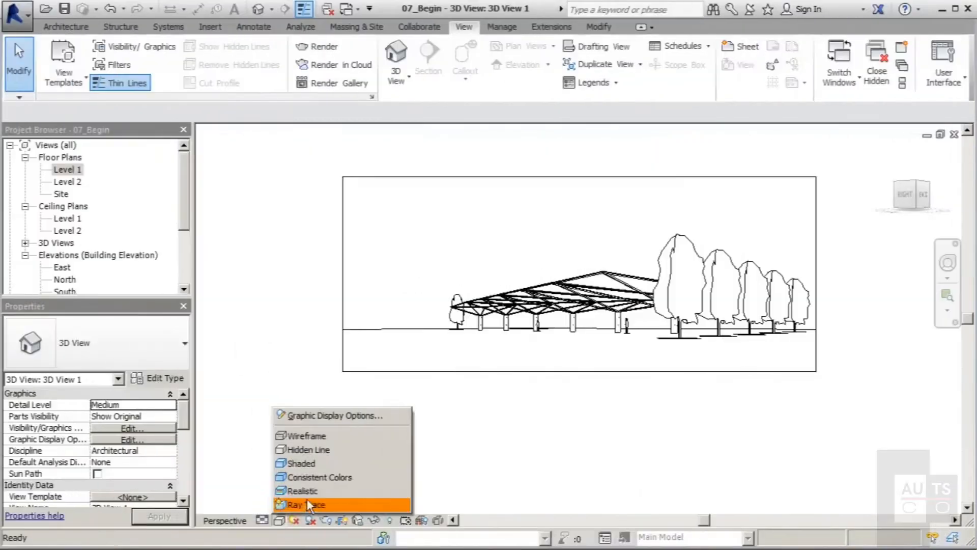
Step: Set the bus stop's perspective 3D view to the Realistic visual style
click(306, 499)
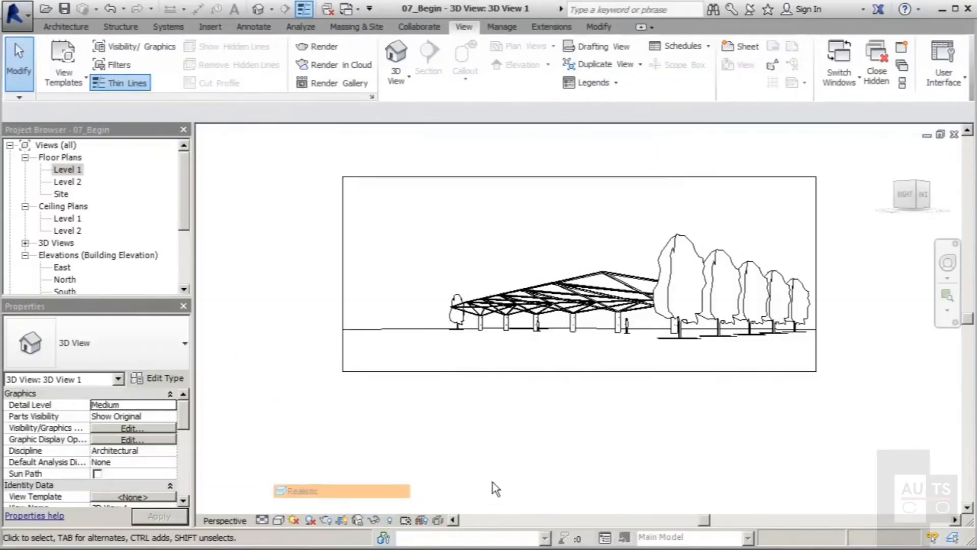
shift+middle_drag(528, 399, 585, 441)
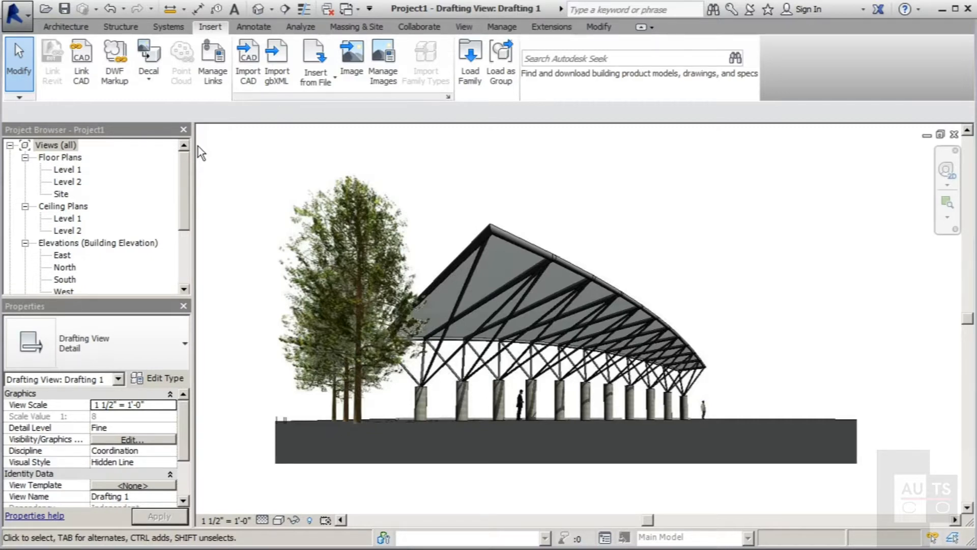
Step: Create a new conceptual mass family from the Mass template
click(16, 14)
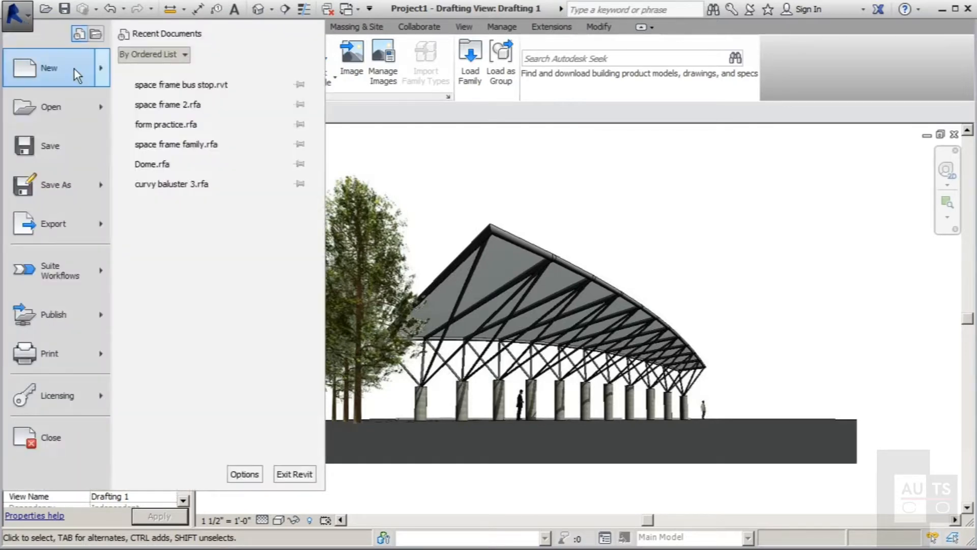
mouse_move(105, 81)
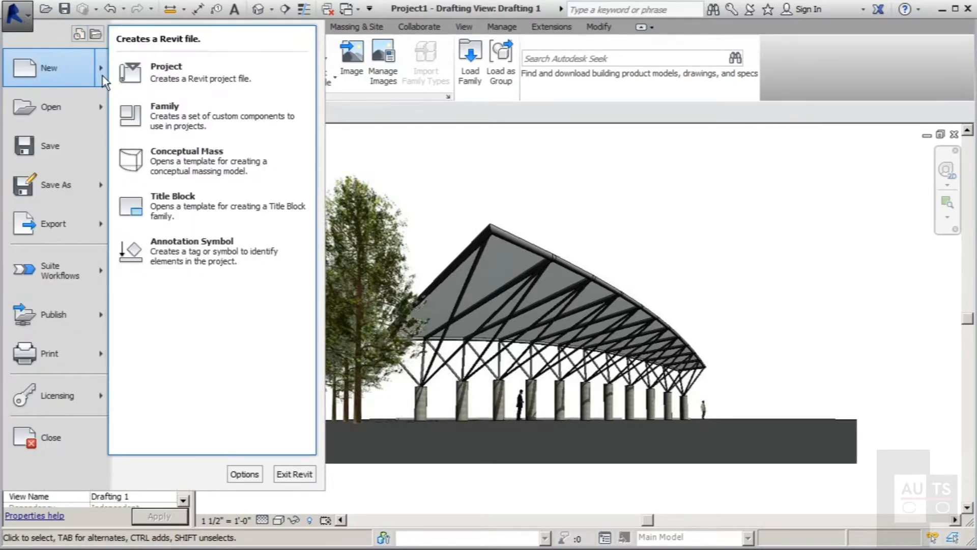
click(182, 158)
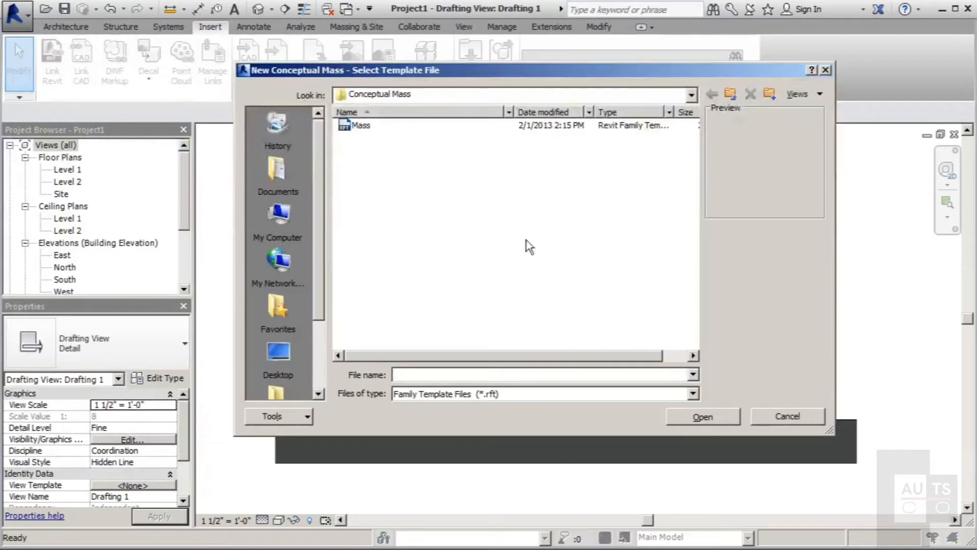
click(355, 127)
click(717, 417)
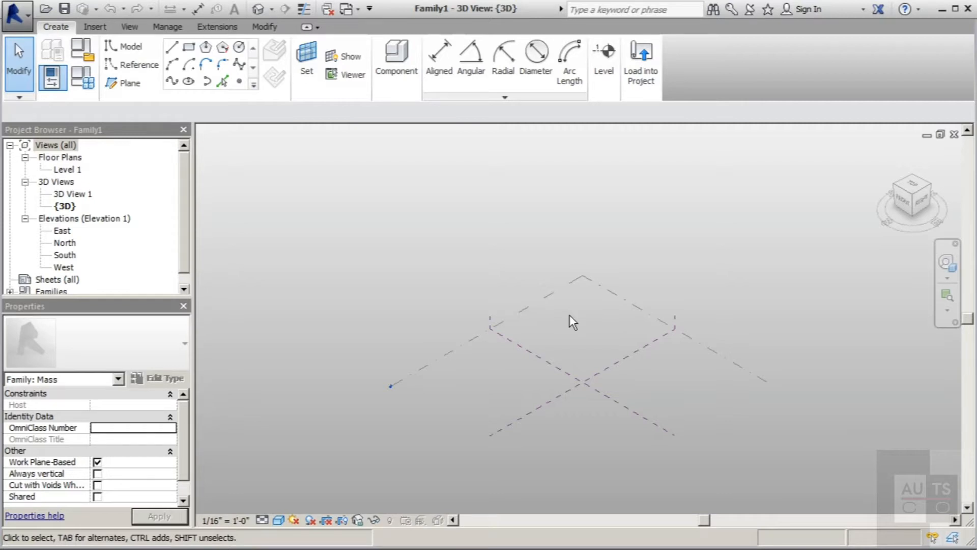
Step: On Level 1, draw a reference plane parallel to the Center (Left/Right) plane, offset about 41'-5" behind it
click(306, 57)
click(540, 304)
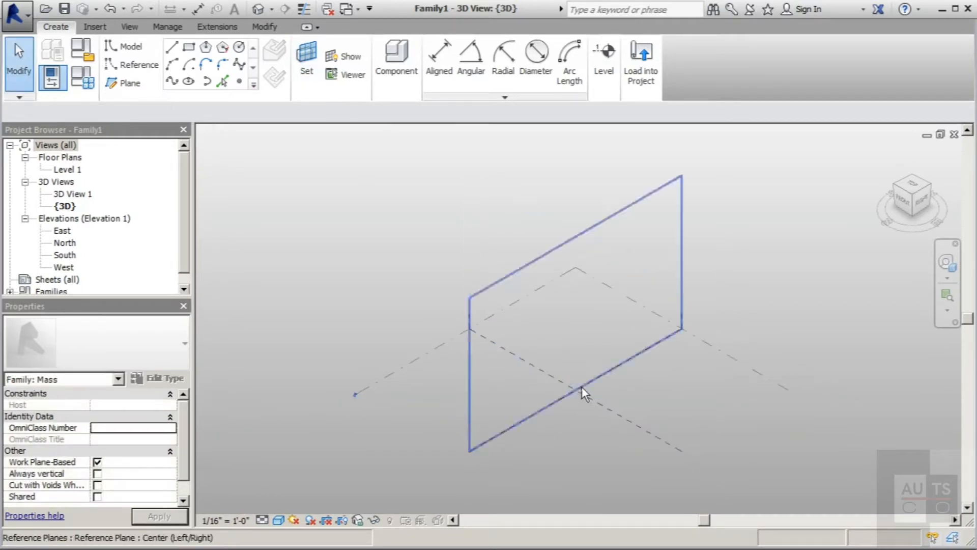
click(124, 83)
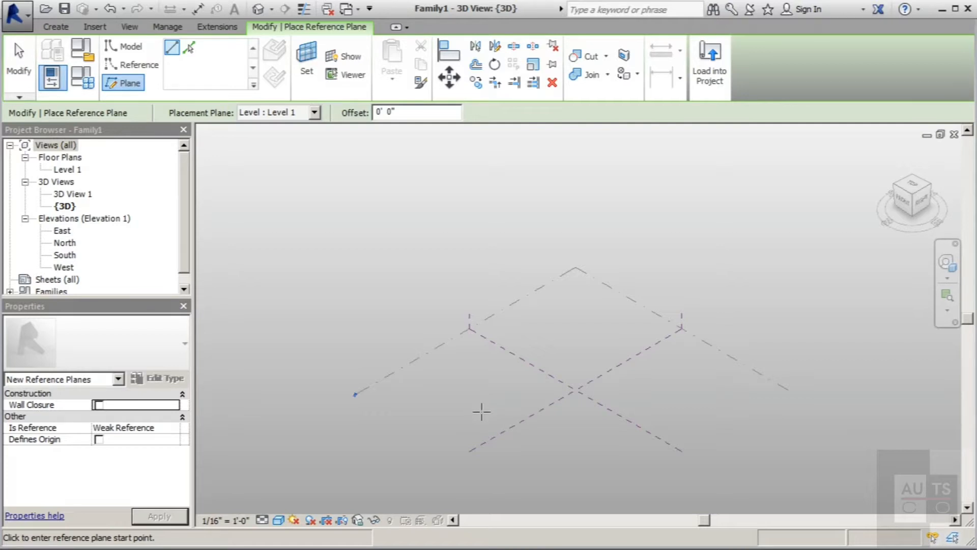
click(482, 411)
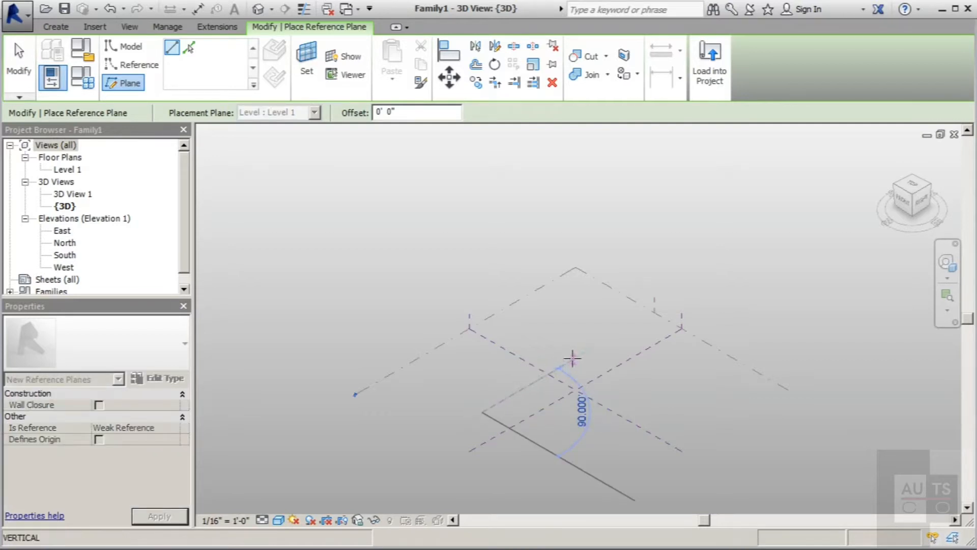
click(608, 337)
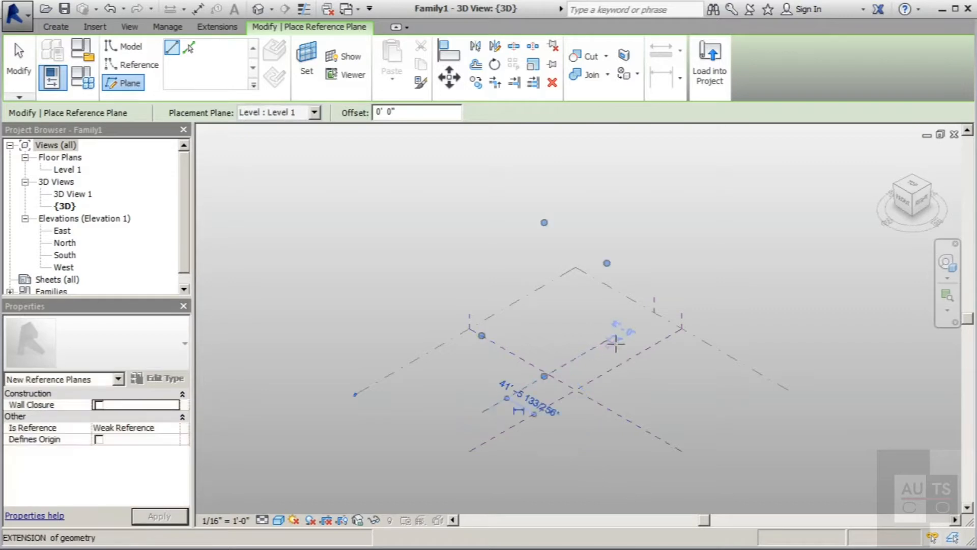
click(614, 337)
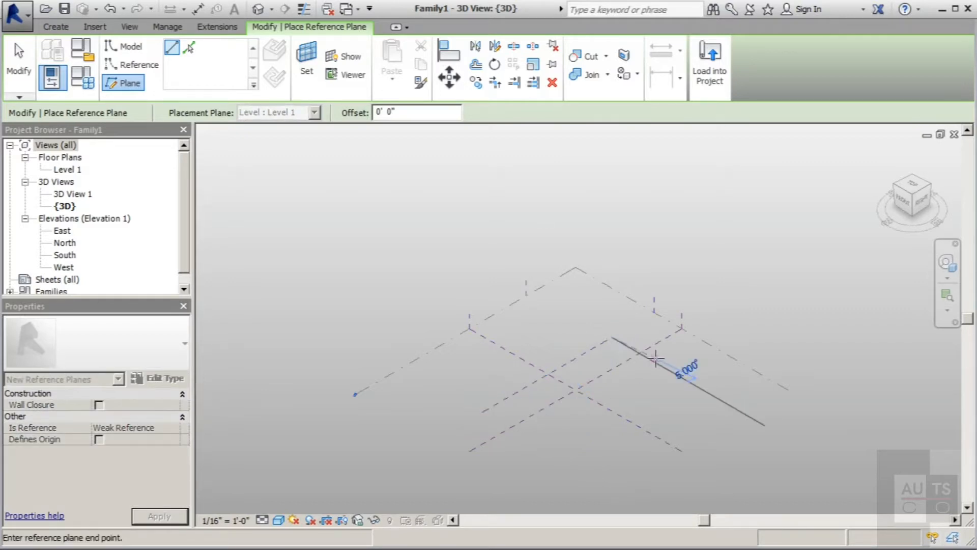
key(Escape)
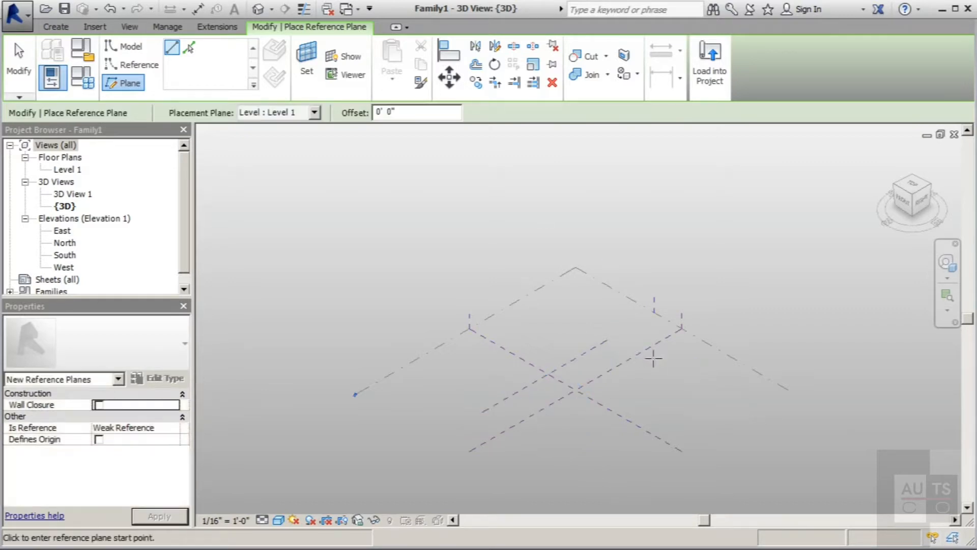
Step: Add a perpendicular reference plane at the first one's far end, a slanted one back, and a short one closing the four-sided outline
click(607, 340)
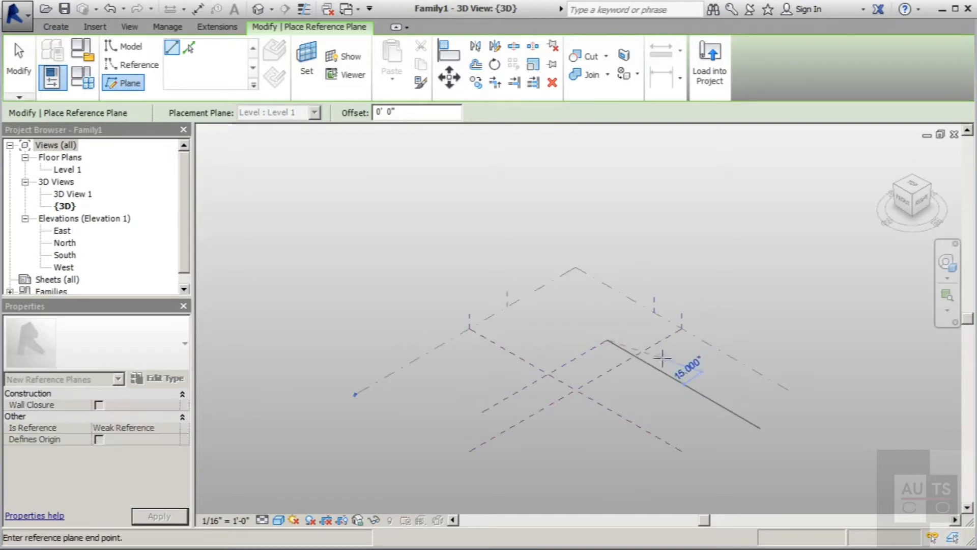
click(701, 396)
click(703, 396)
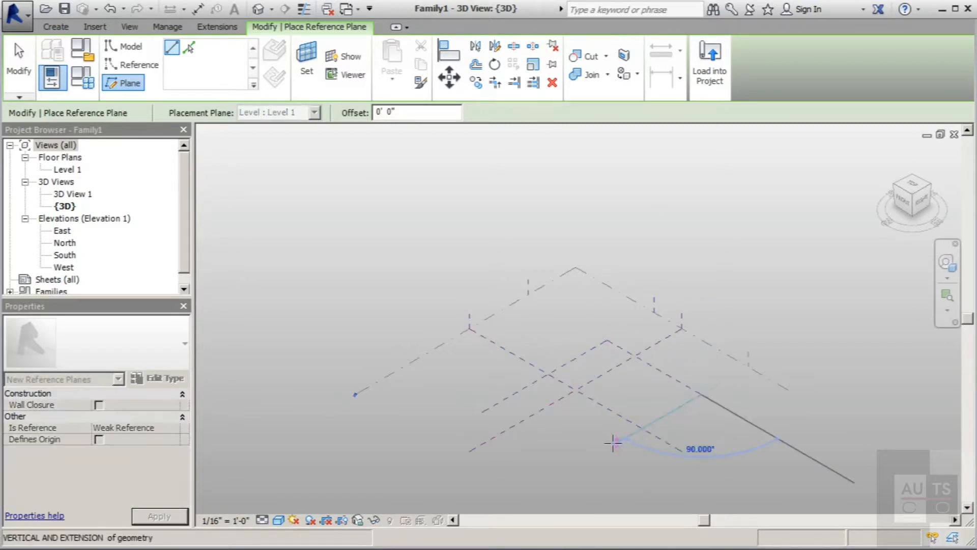
click(497, 422)
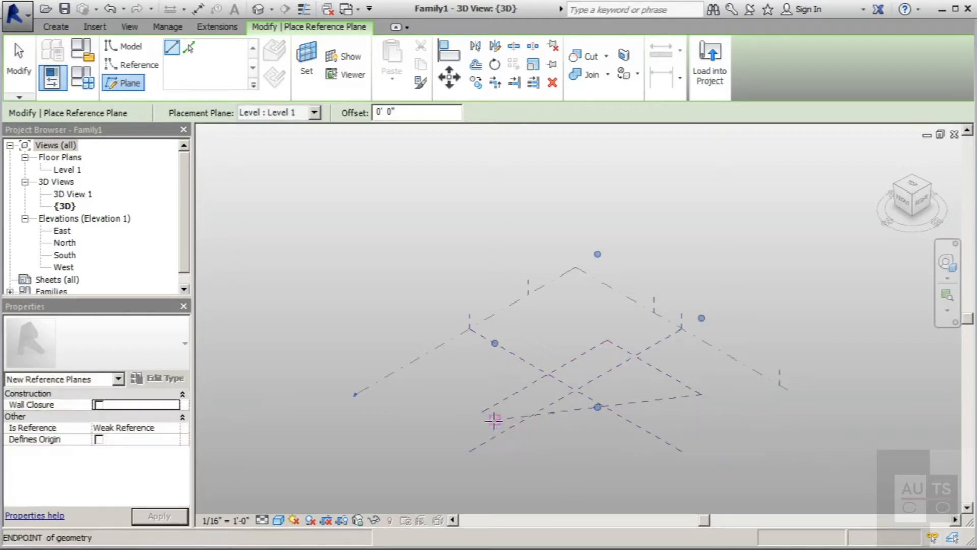
click(484, 413)
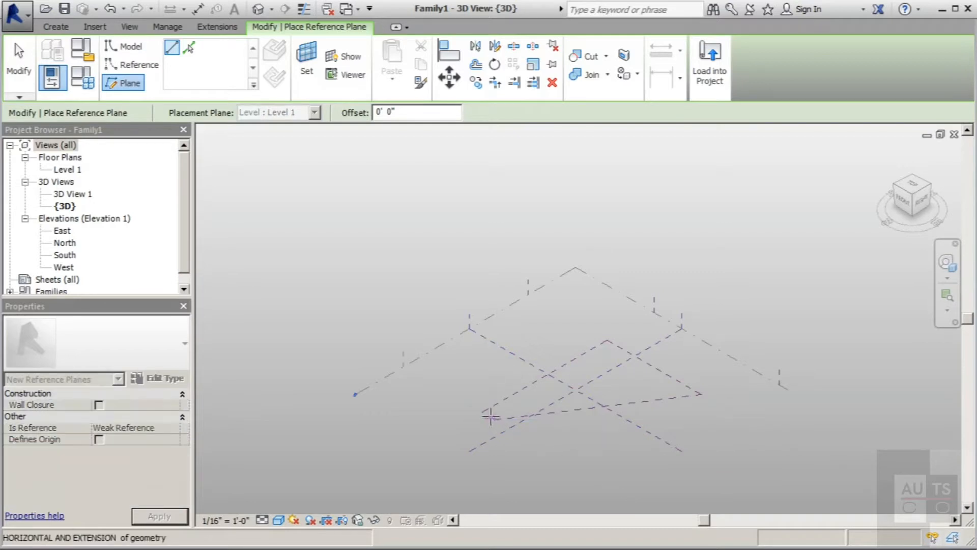
key(Escape)
key(Escape)
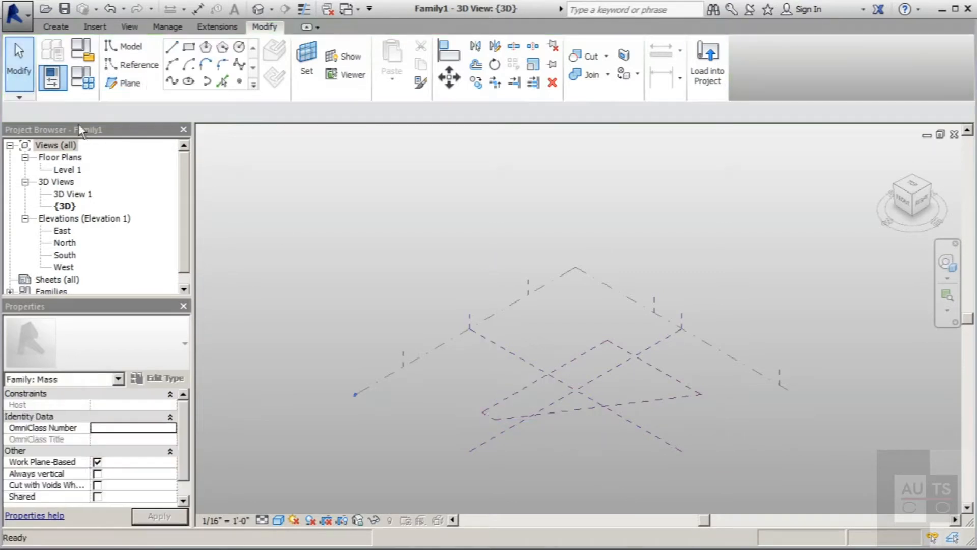
Step: Place three reference points on the Level 1 work plane along the outline's short edge: at both ends and between them
scroll(476, 355, down, 3)
scroll(537, 346, up, 4)
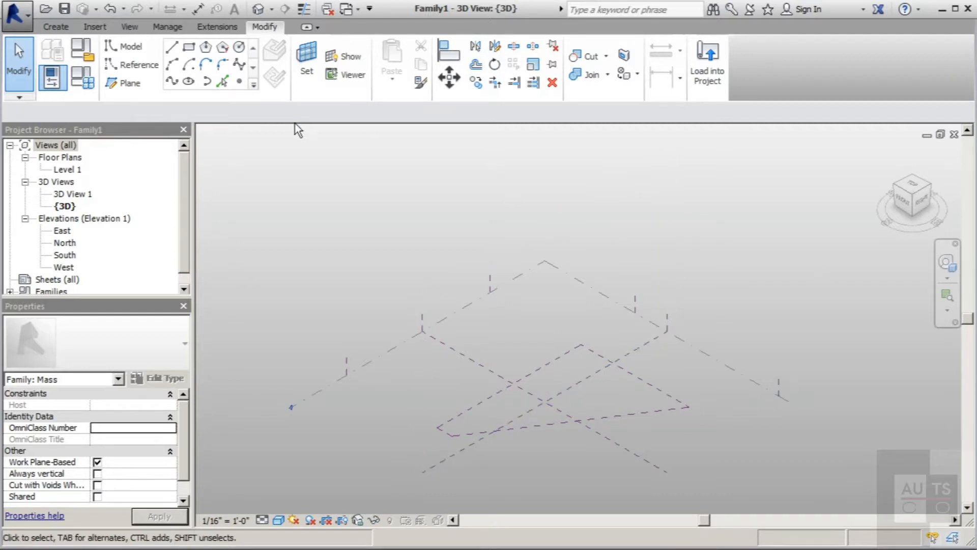
click(306, 53)
click(239, 82)
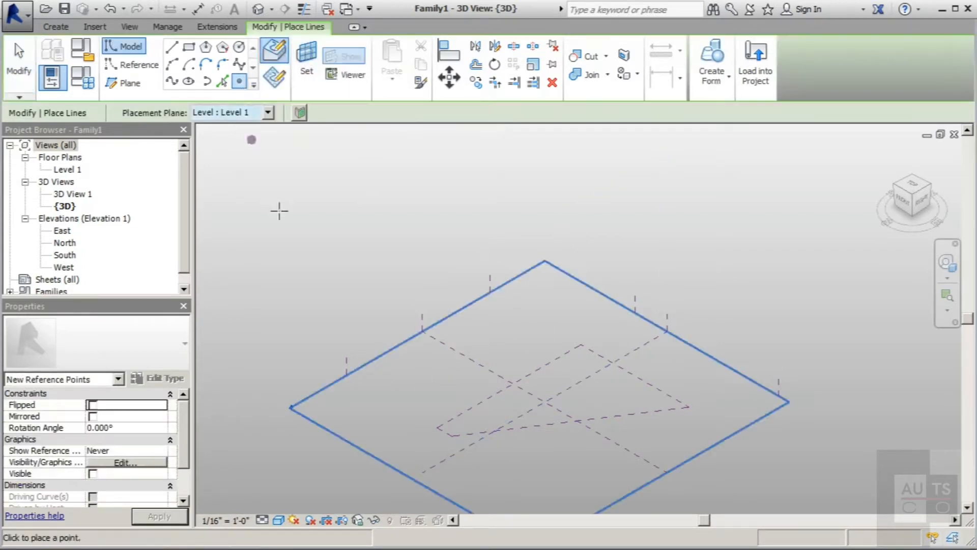
click(133, 64)
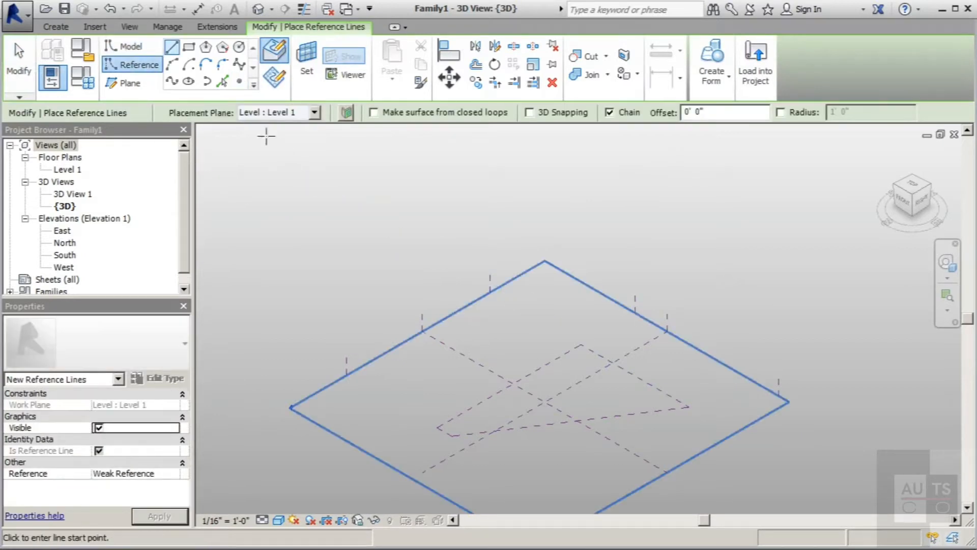
click(240, 82)
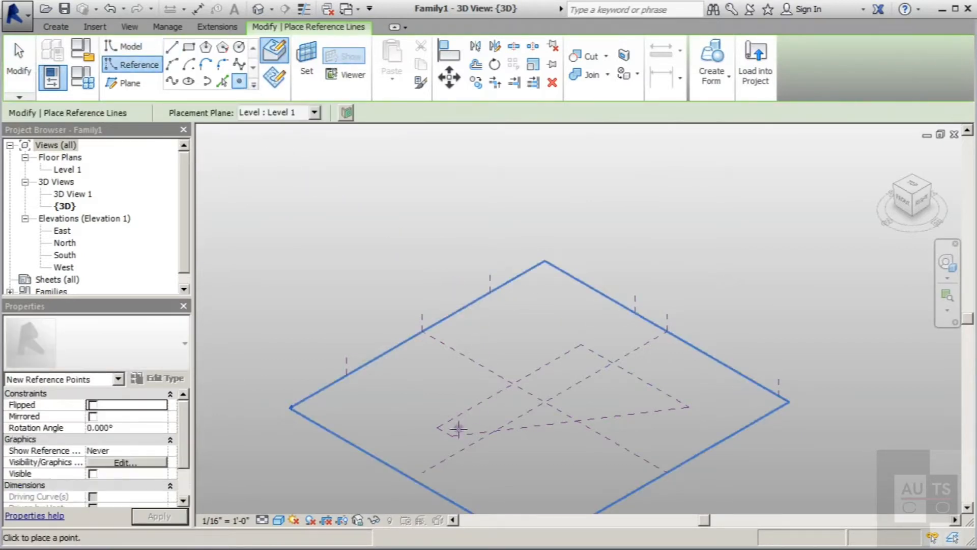
scroll(456, 429, up, 3)
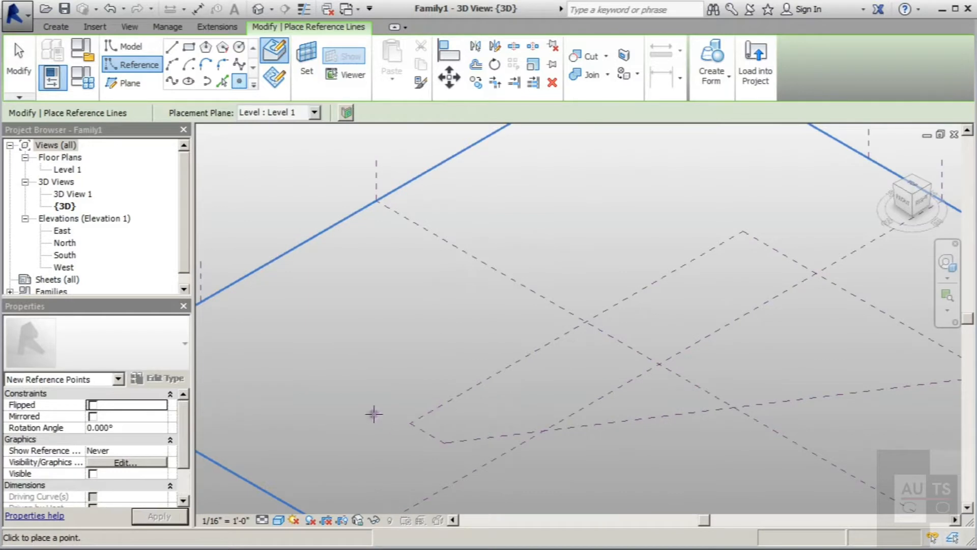
scroll(317, 404, down, 2)
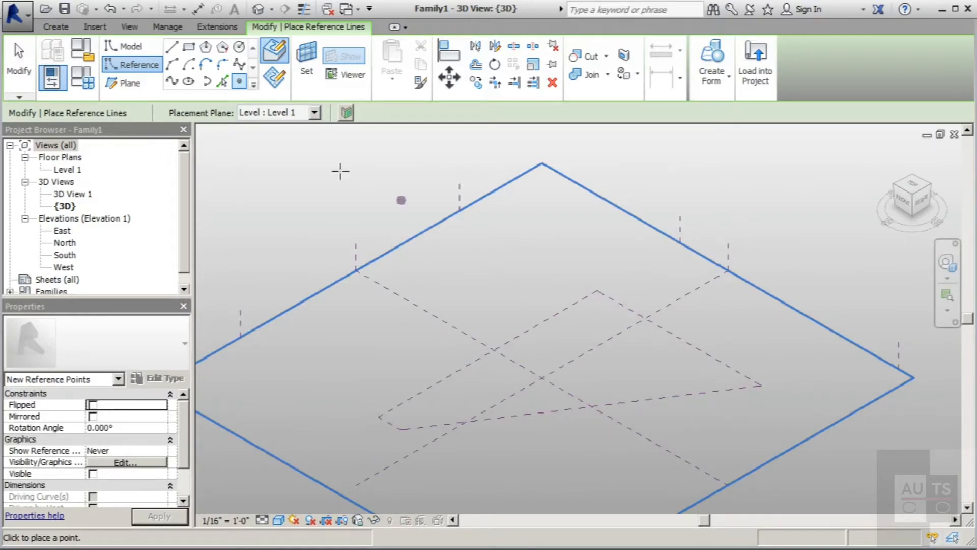
click(279, 81)
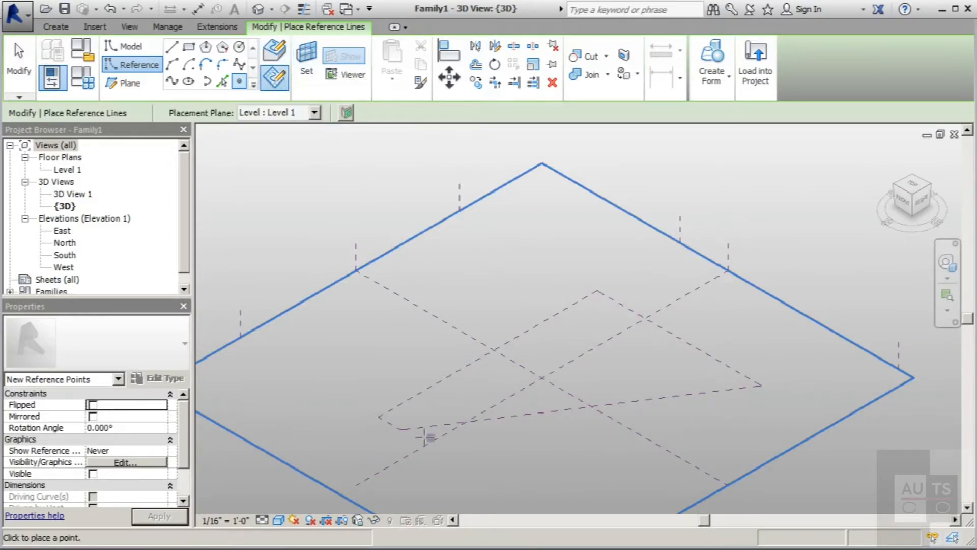
click(379, 416)
scroll(380, 417, up, 3)
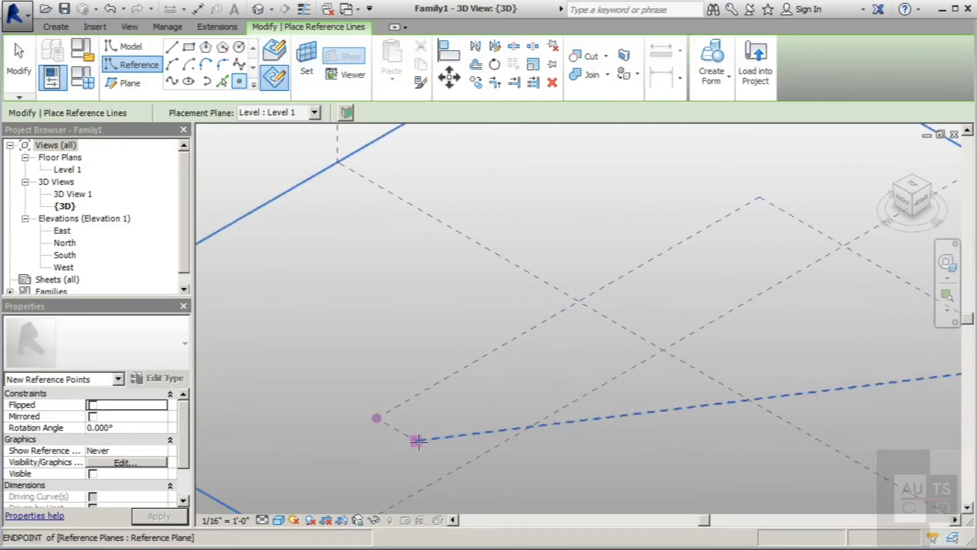
click(417, 440)
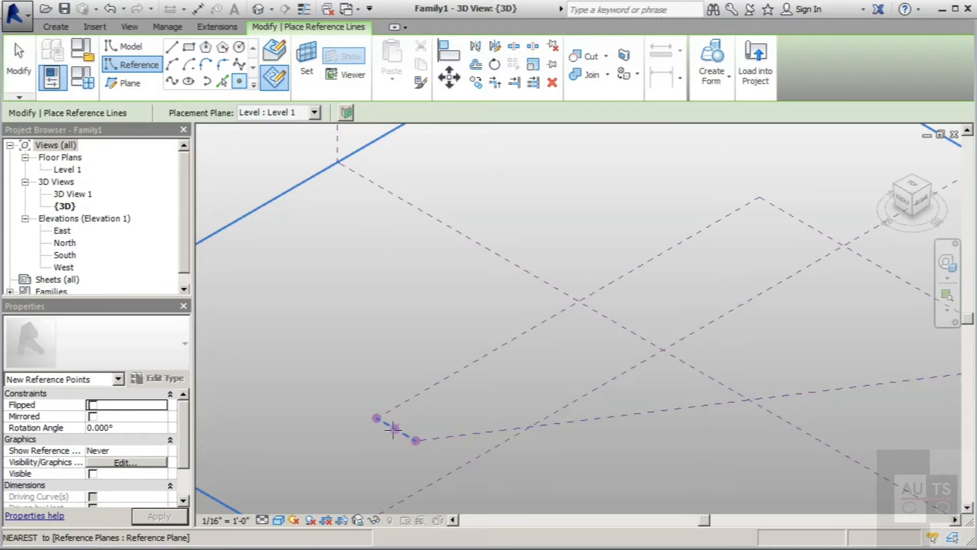
click(393, 429)
scroll(411, 341, down, 2)
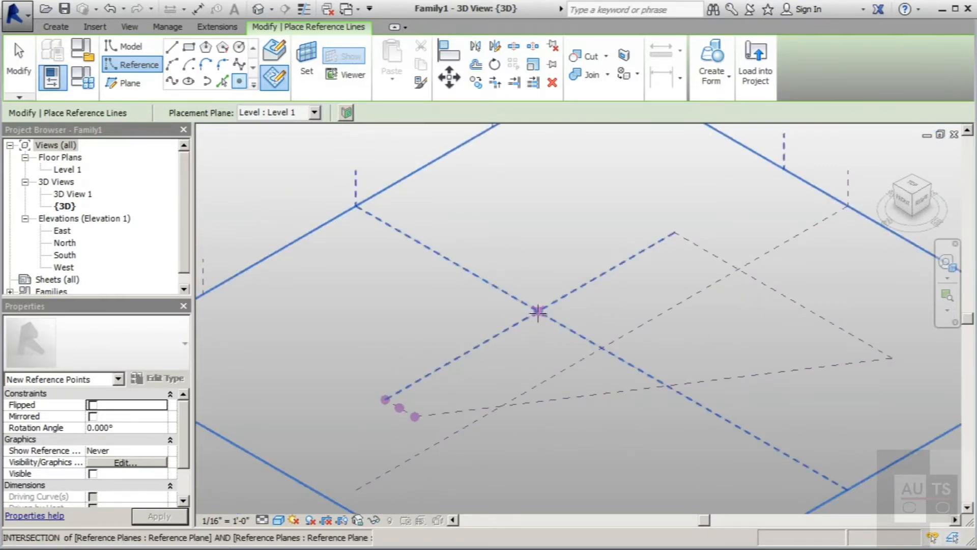
Step: Place reference points where the Center (Front/Back) plane crosses the first drawn plane, the Center (Left/Right) plane and the slanted plane
click(538, 311)
click(599, 346)
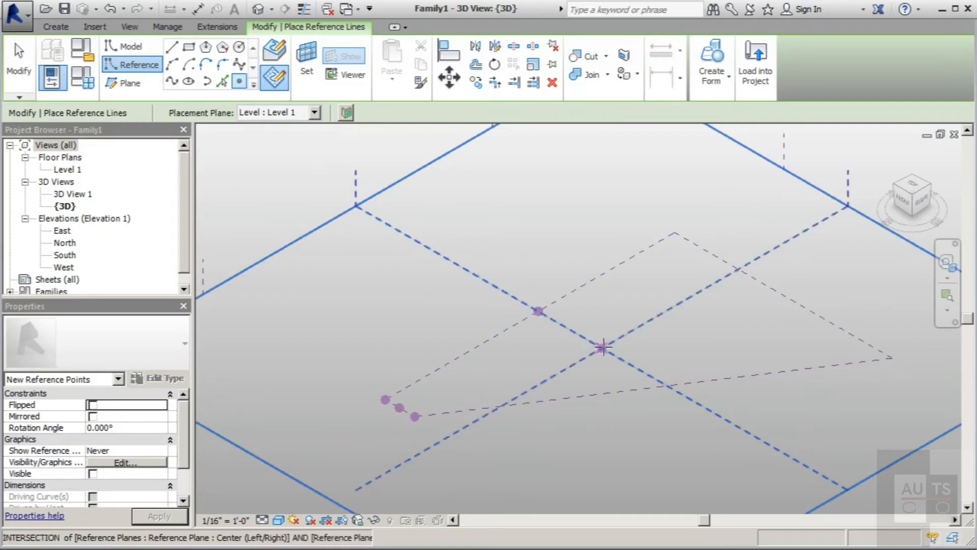
click(664, 385)
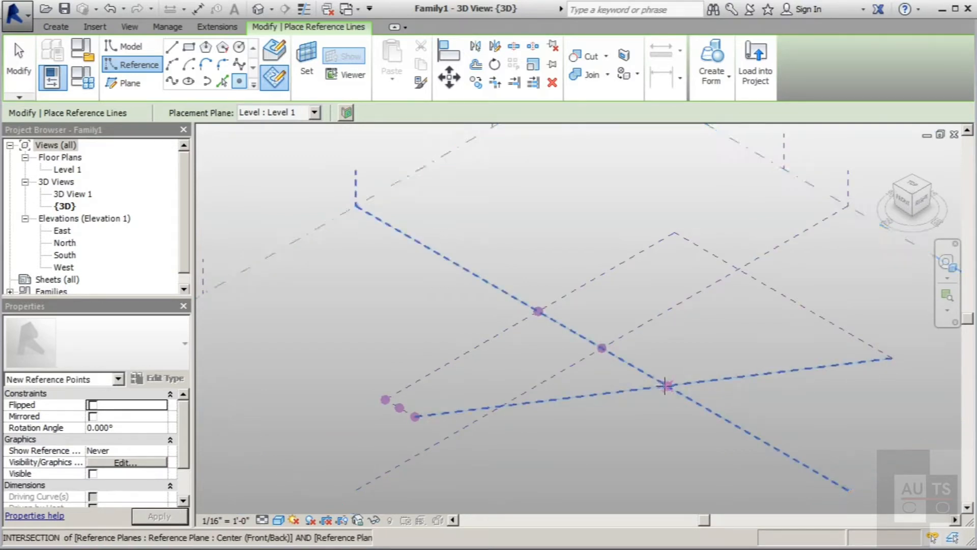
Step: Place three reference points along the outline's long far edge: at both corners and near the middle, and finish placing points
scroll(316, 355, down, 3)
click(384, 350)
scroll(582, 301, up, 2)
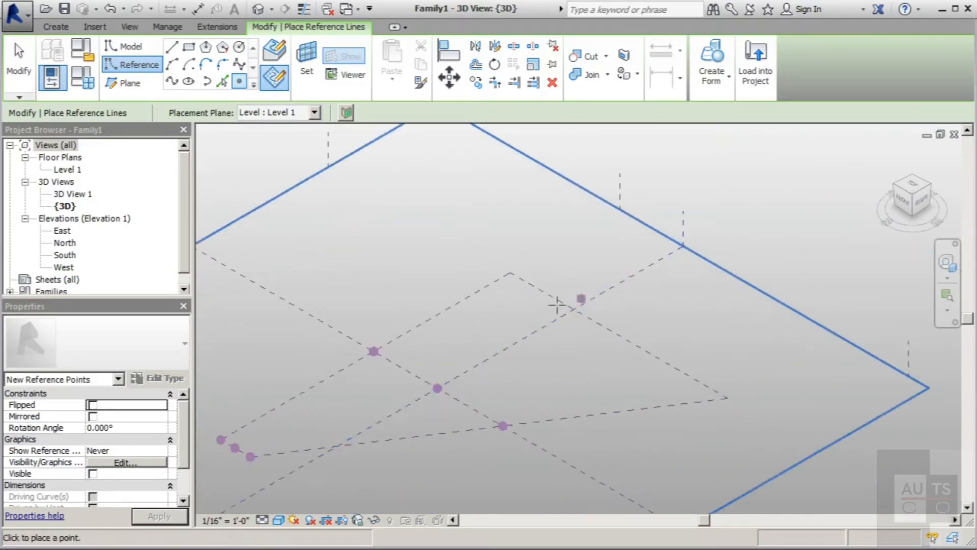
click(512, 275)
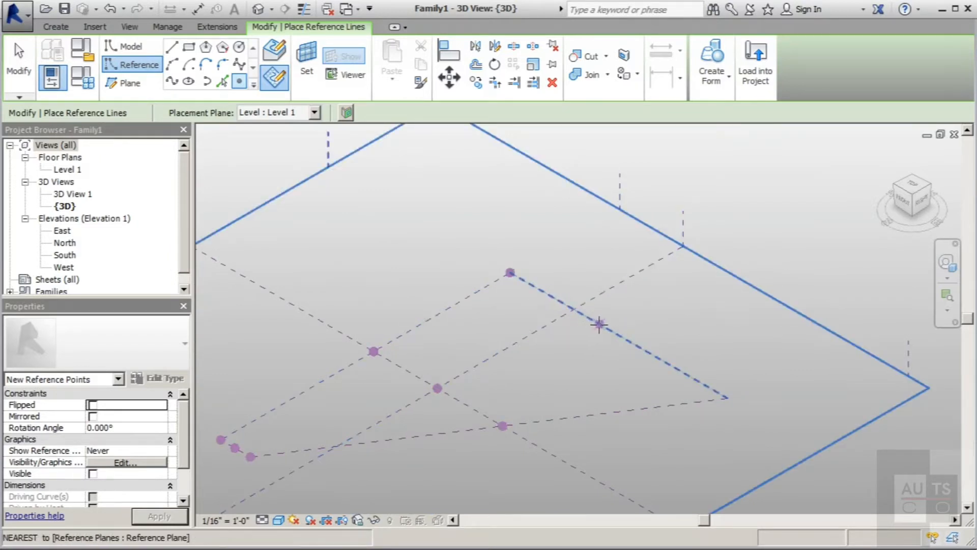
click(599, 324)
click(722, 396)
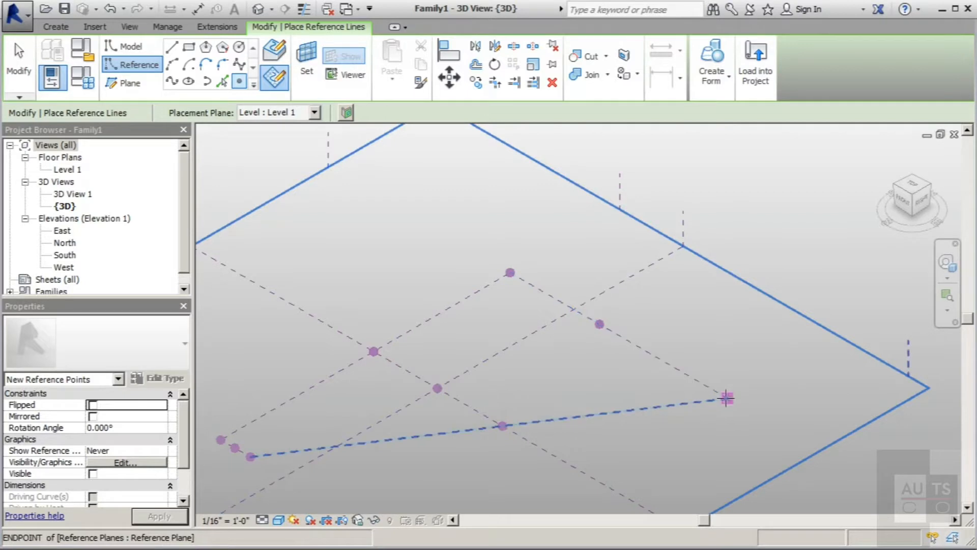
key(Escape)
key(Escape)
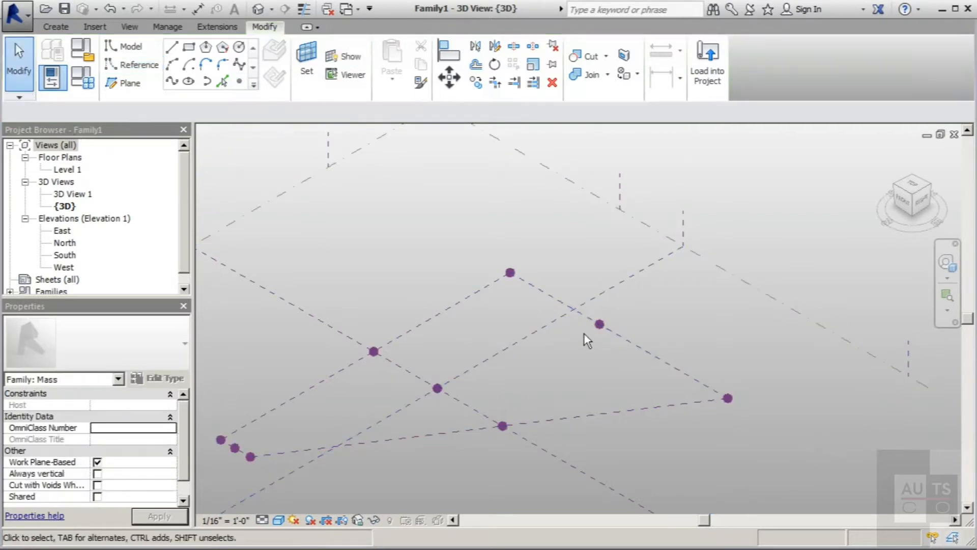
Step: Move the far edge's middle reference point along its plane to about 25' 4" from the Center (Left/Right) plane
shift+middle_drag(575, 387, 520, 342)
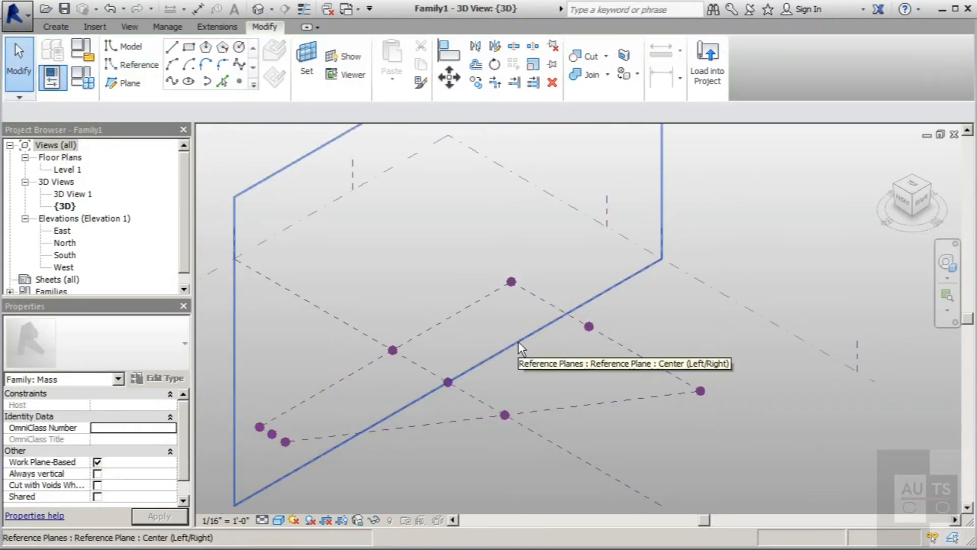
click(588, 330)
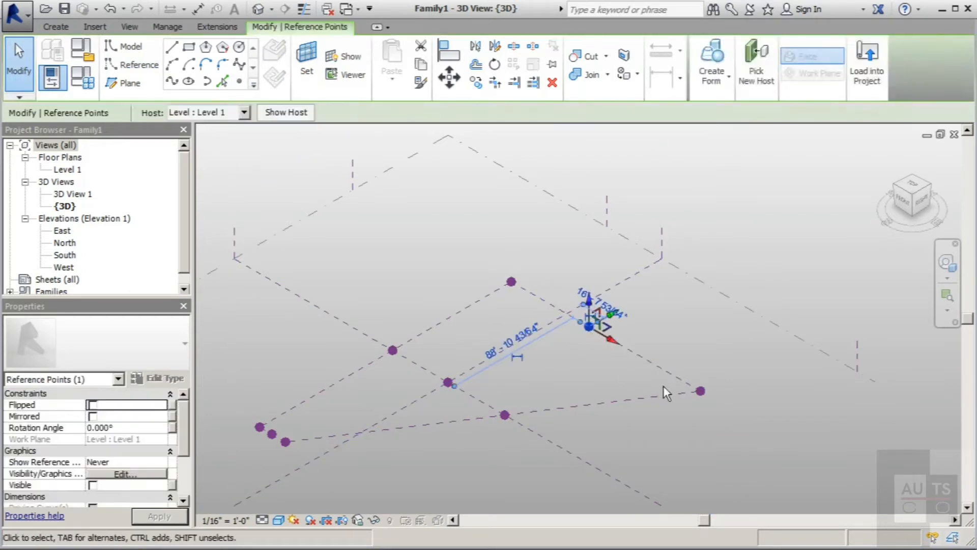
drag(611, 342, 626, 353)
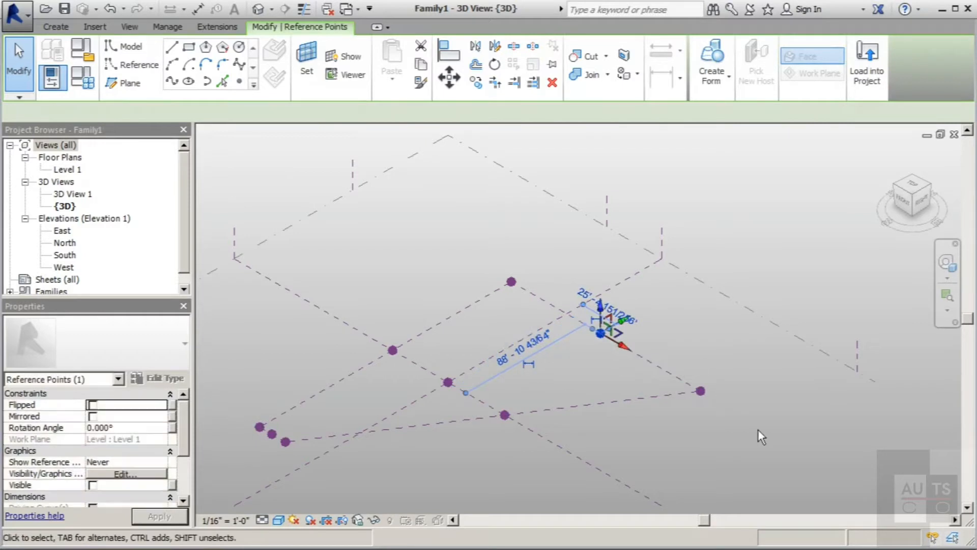
click(32, 90)
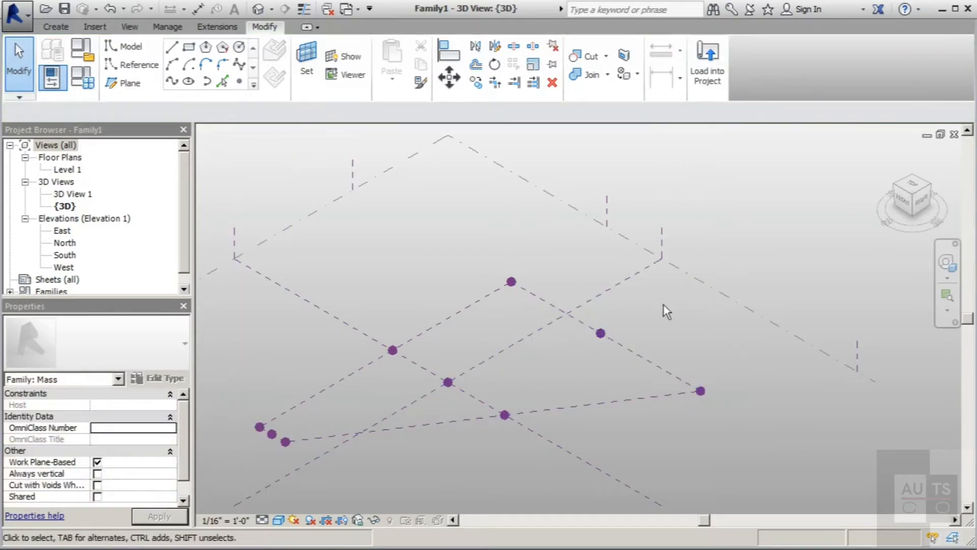
Step: Set the offset of the middle reference point on the outline's short edge to 3'
shift+middle_drag(317, 396, 357, 375)
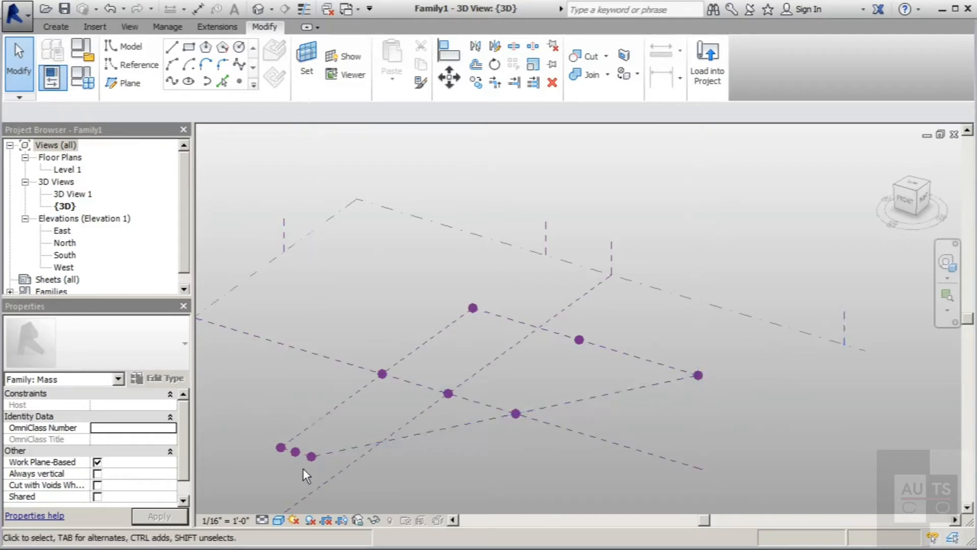
click(295, 452)
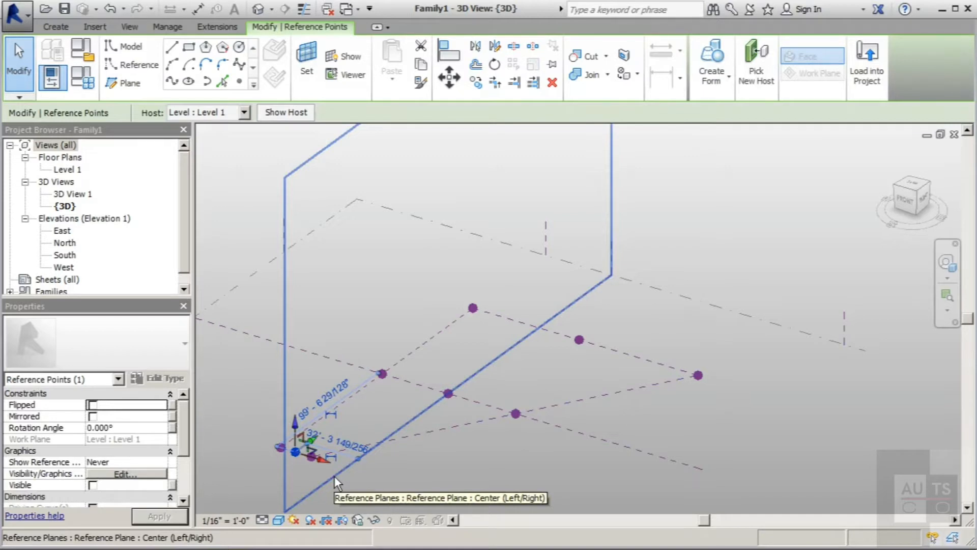
drag(185, 423, 175, 479)
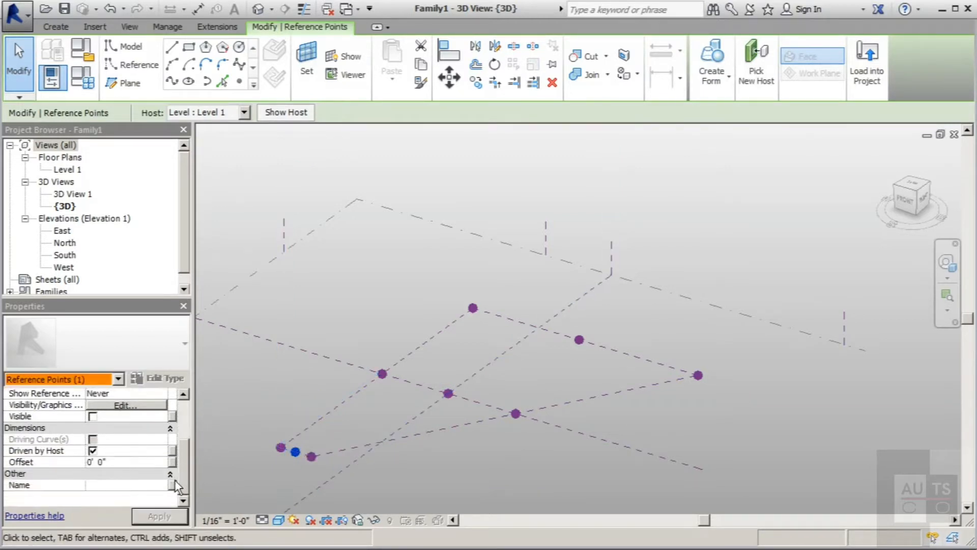
click(134, 461)
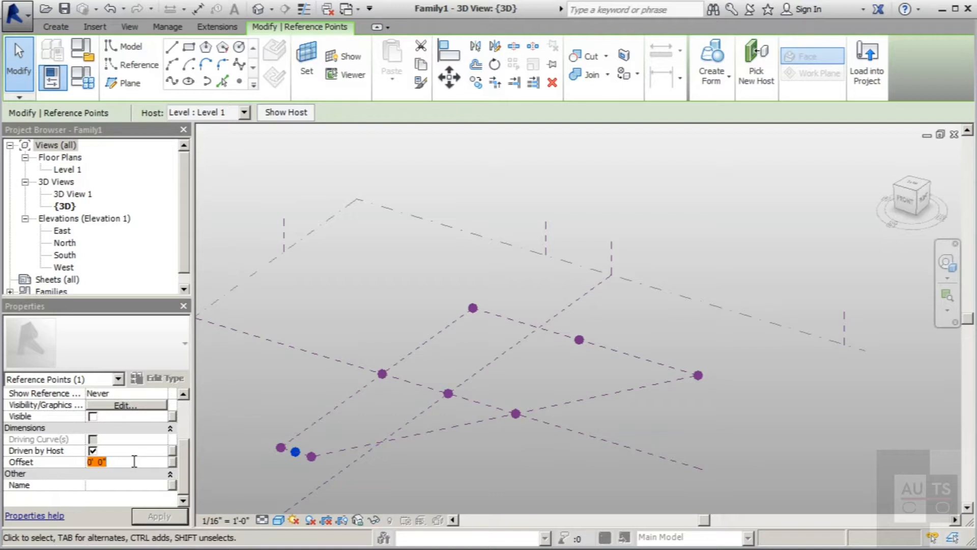
text(3)
key(Return)
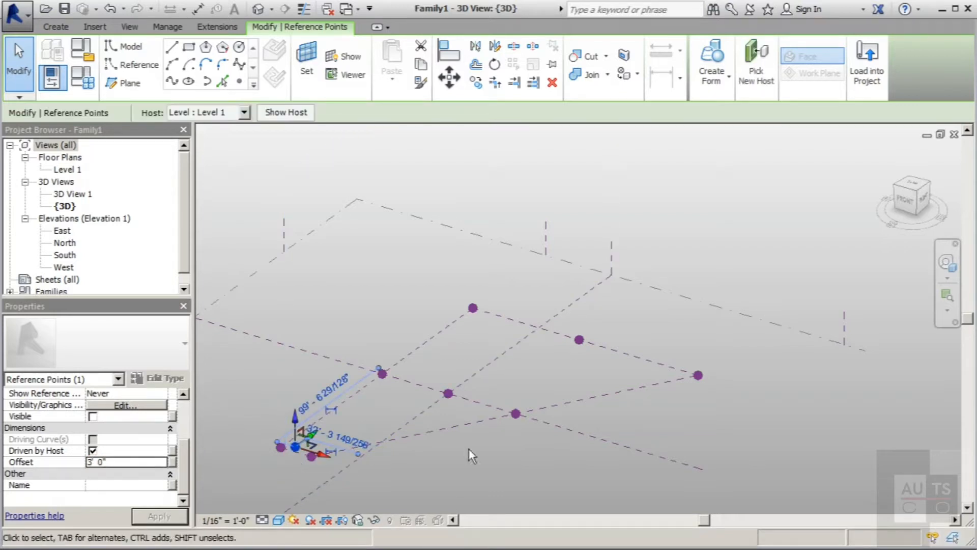
Step: Set the offset of the reference point where the two center planes cross to 4'
click(448, 393)
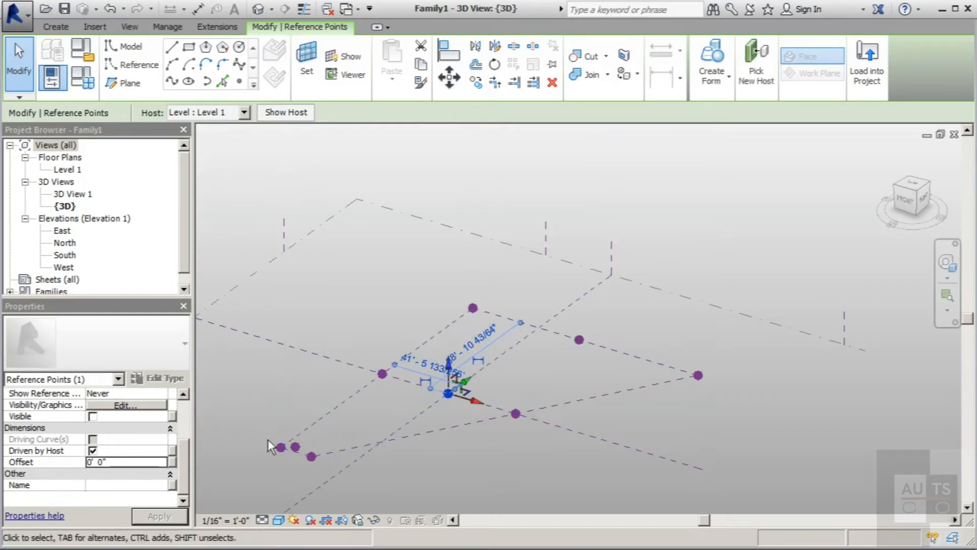
click(145, 461)
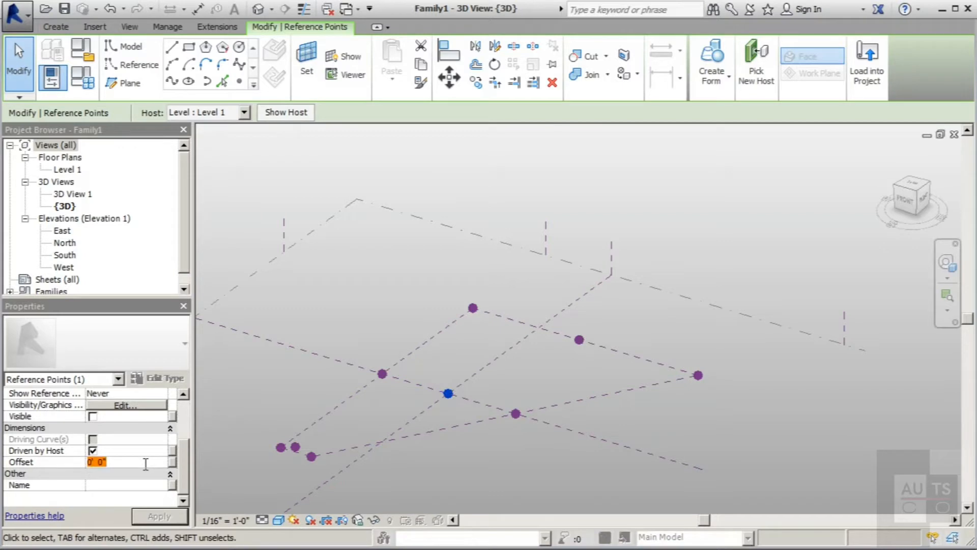
text(4)
key(Return)
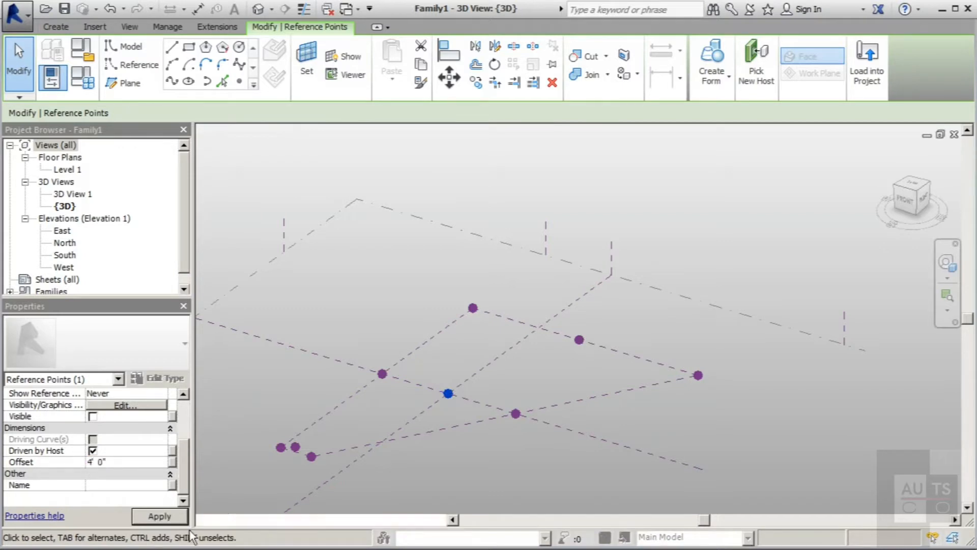
Step: Set the offset of the middle reference point on the long far edge to 4' and clear the selection
click(578, 341)
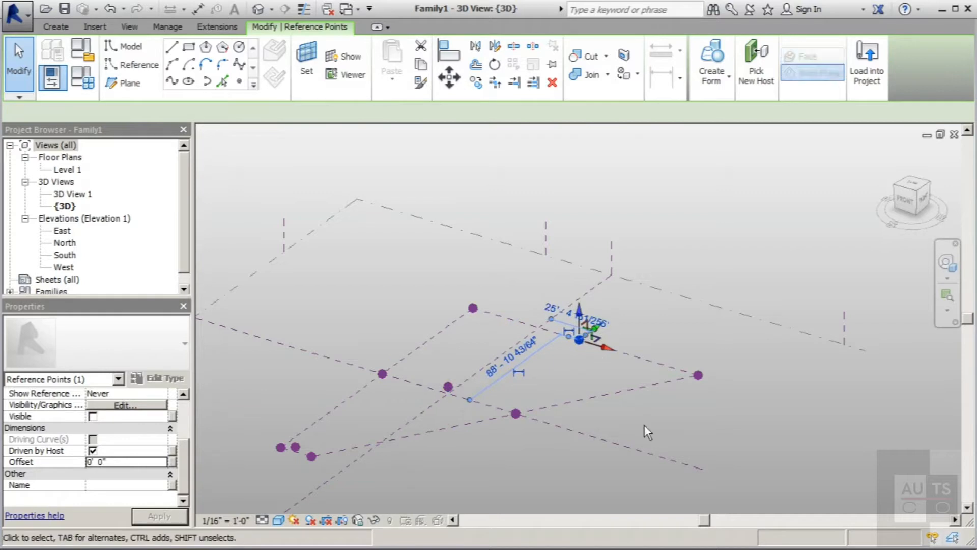
click(141, 461)
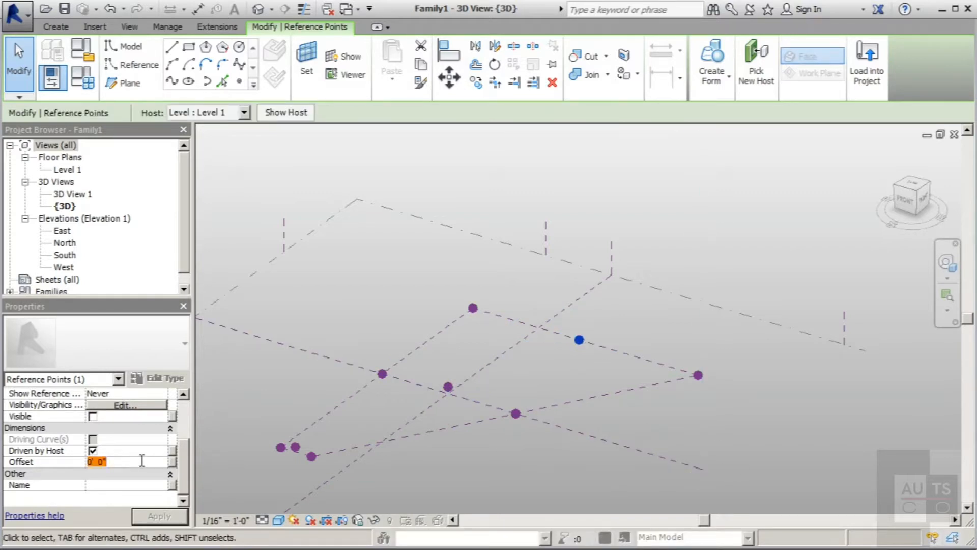
text(4)
click(177, 520)
click(14, 77)
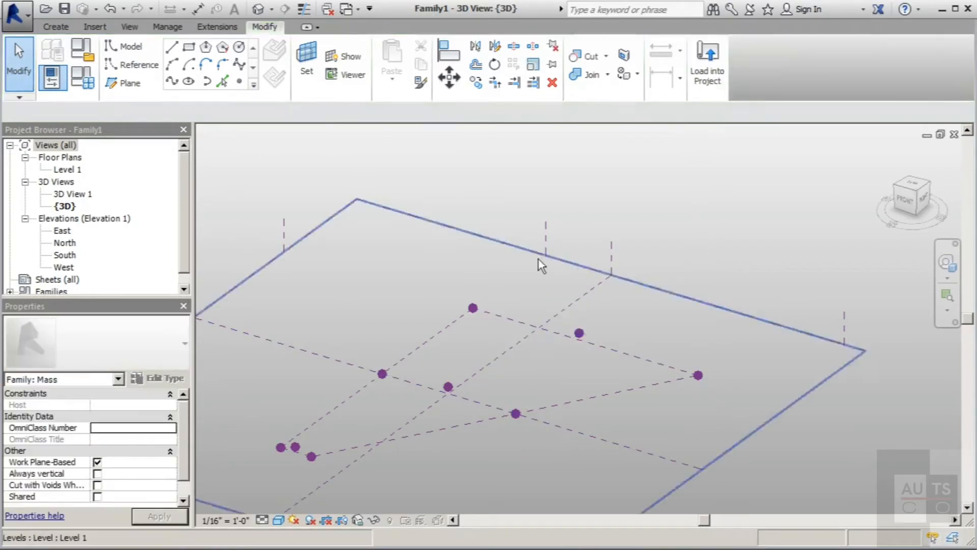
Step: Draw a model spline through the short edge's three reference points, using that edge's reference plane as the work plane
shift+middle_drag(538, 263, 454, 290)
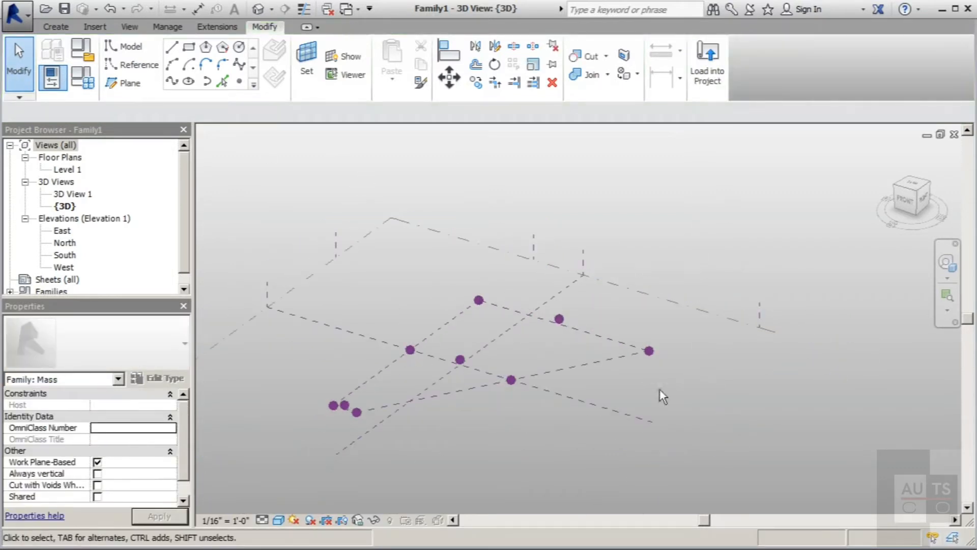
scroll(346, 410, up, 5)
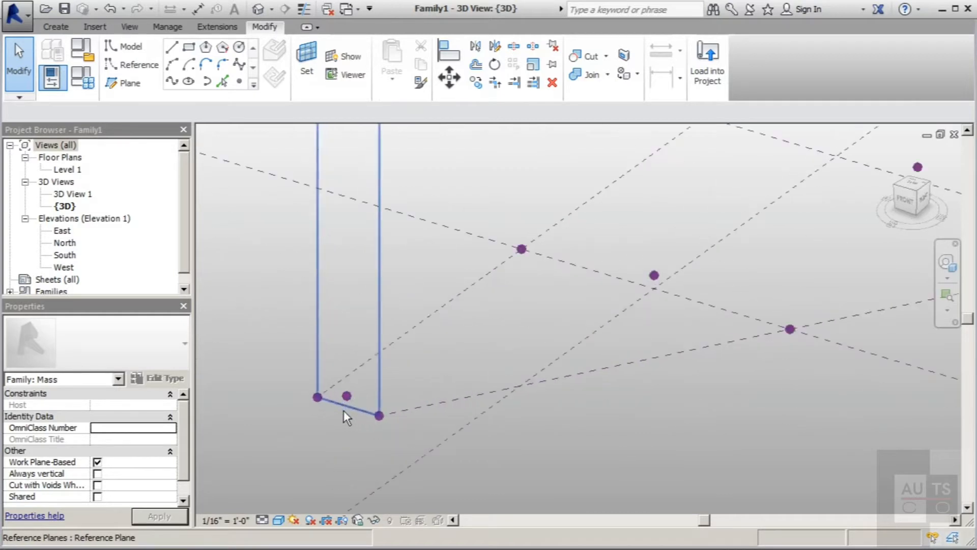
scroll(407, 341, down, 1)
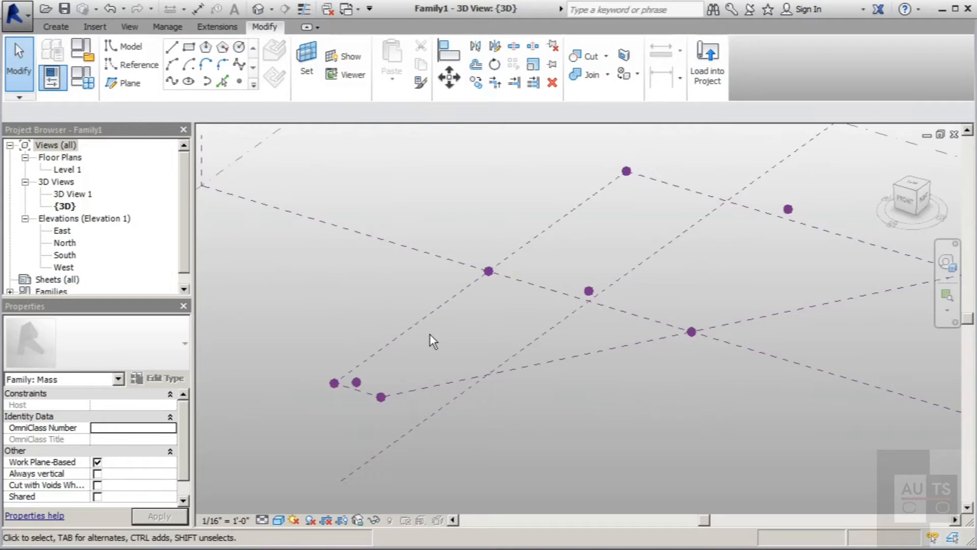
scroll(418, 336, down, 2)
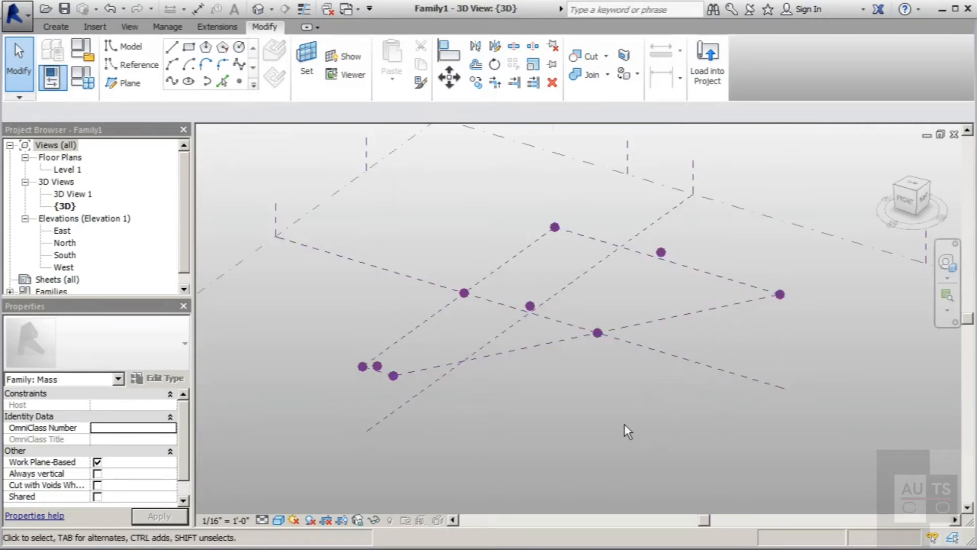
click(312, 49)
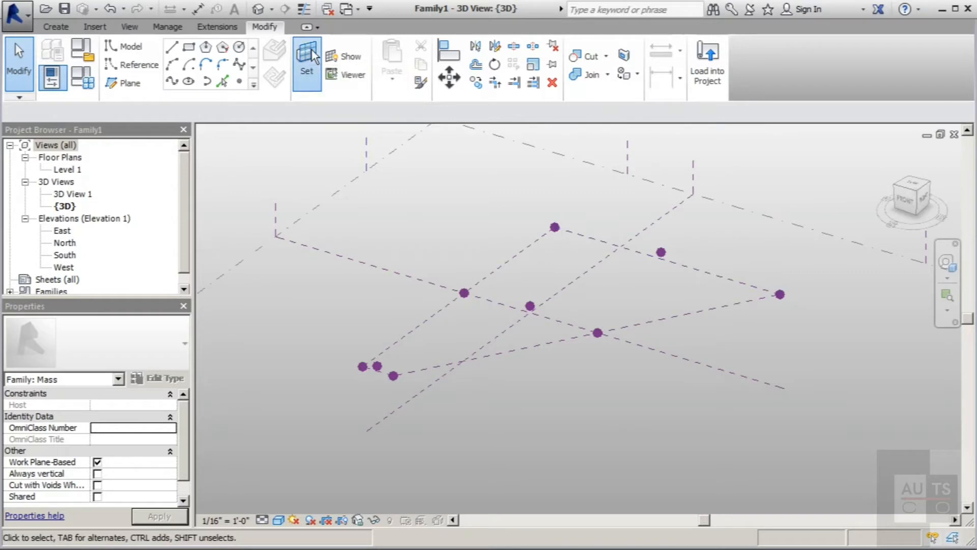
click(386, 375)
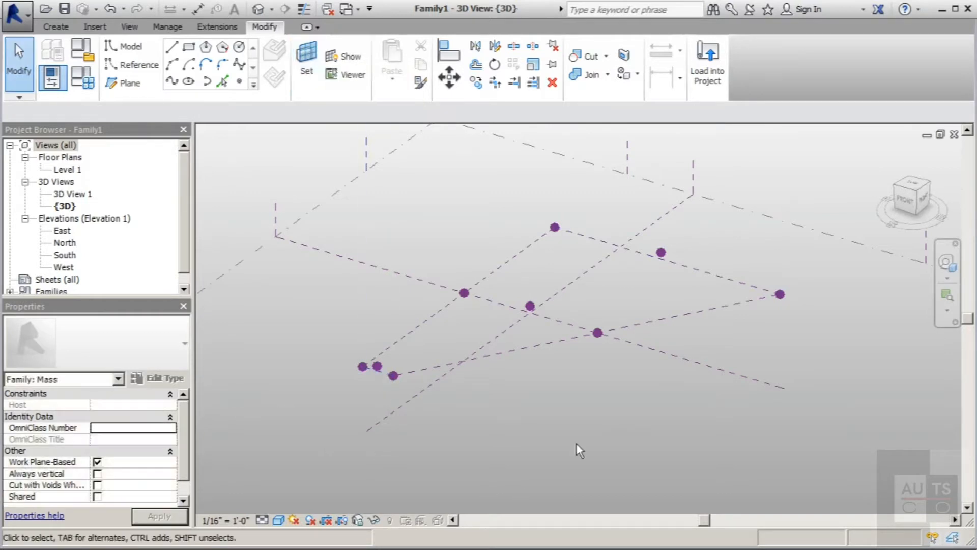
click(172, 81)
scroll(369, 377, up, 2)
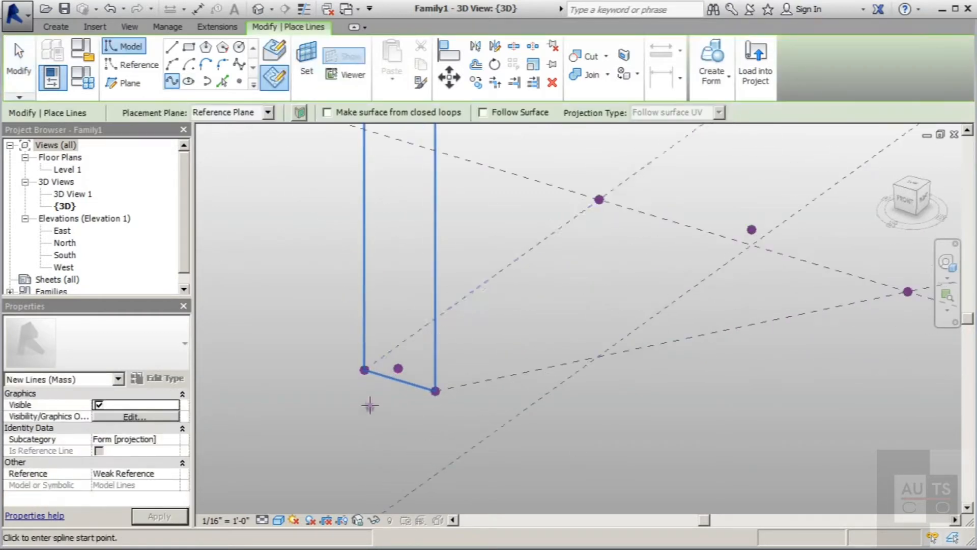
click(364, 369)
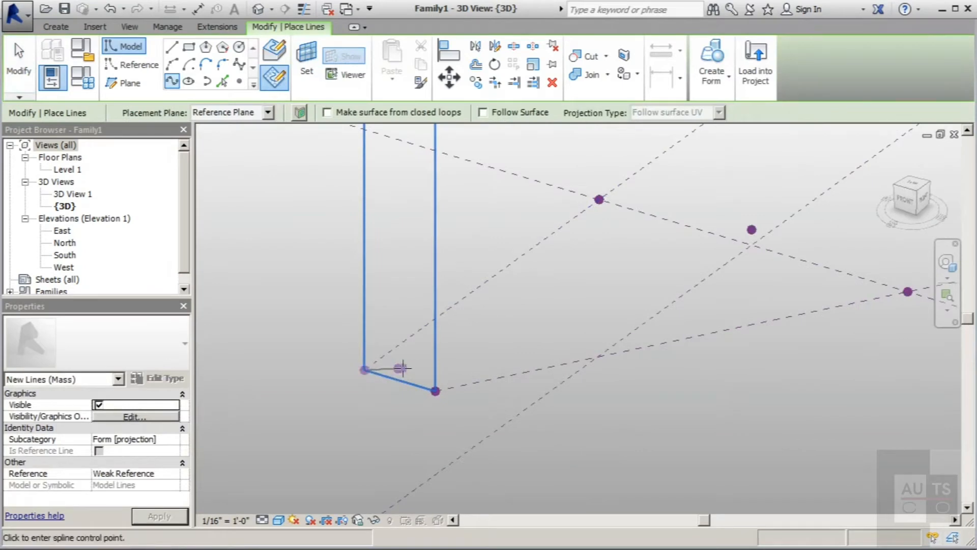
click(399, 367)
click(435, 391)
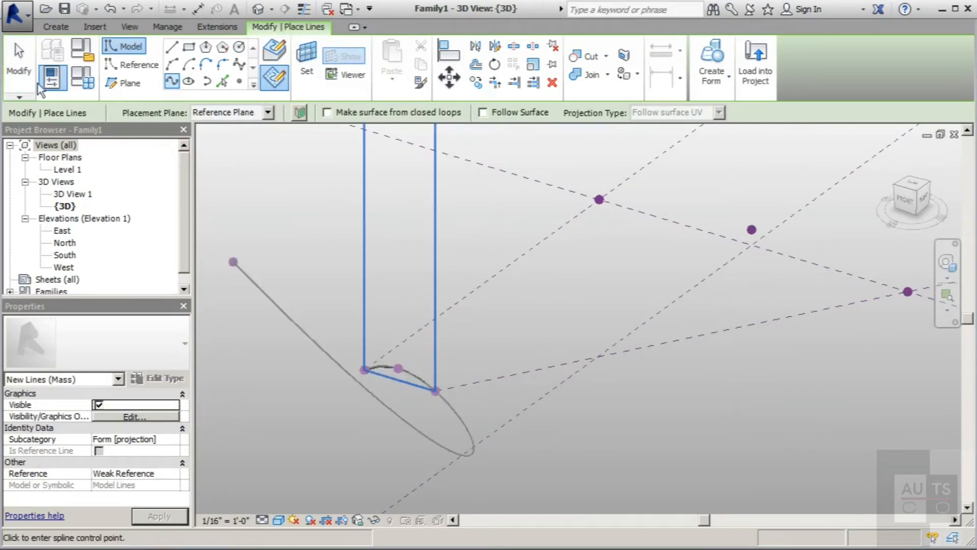
key(Escape)
key(Escape)
Step: Draw a model spline through the three middle-row reference points, with the Center (Front/Back) plane as the work plane
scroll(376, 372, down, 1)
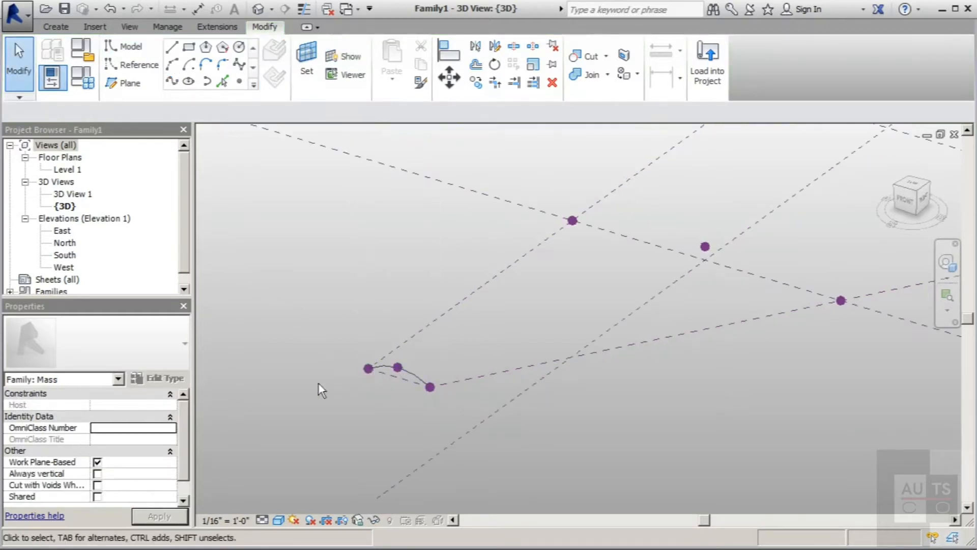
scroll(271, 334, down, 1)
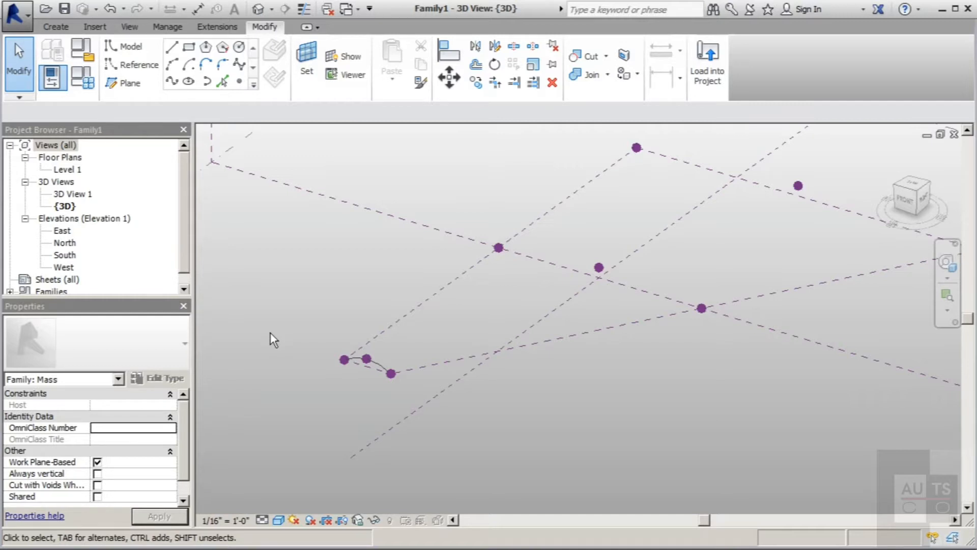
scroll(343, 315, down, 2)
click(306, 63)
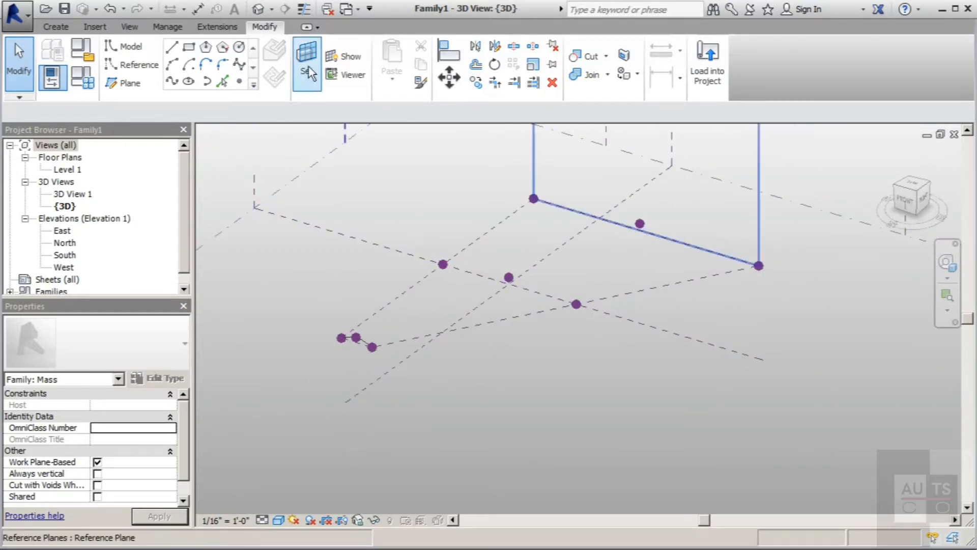
click(397, 271)
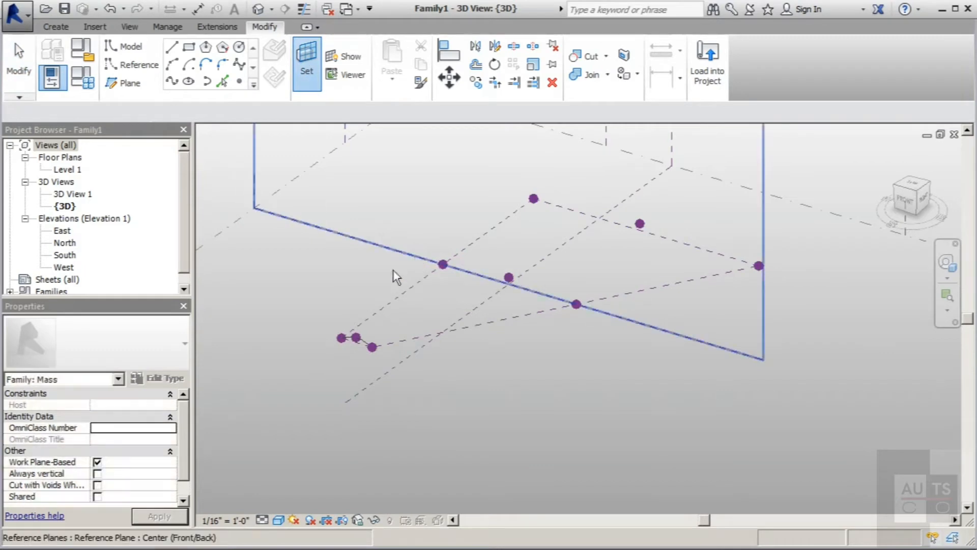
click(171, 81)
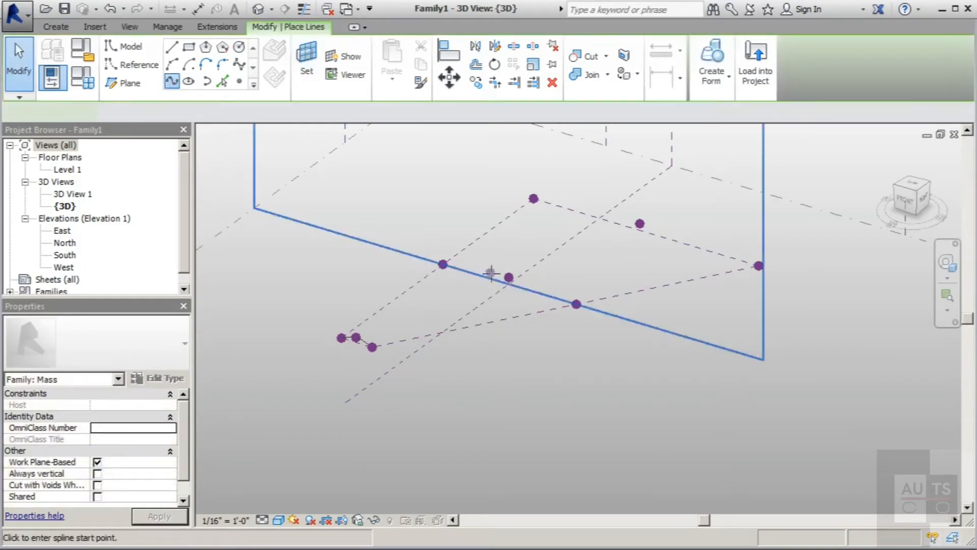
click(443, 264)
click(509, 278)
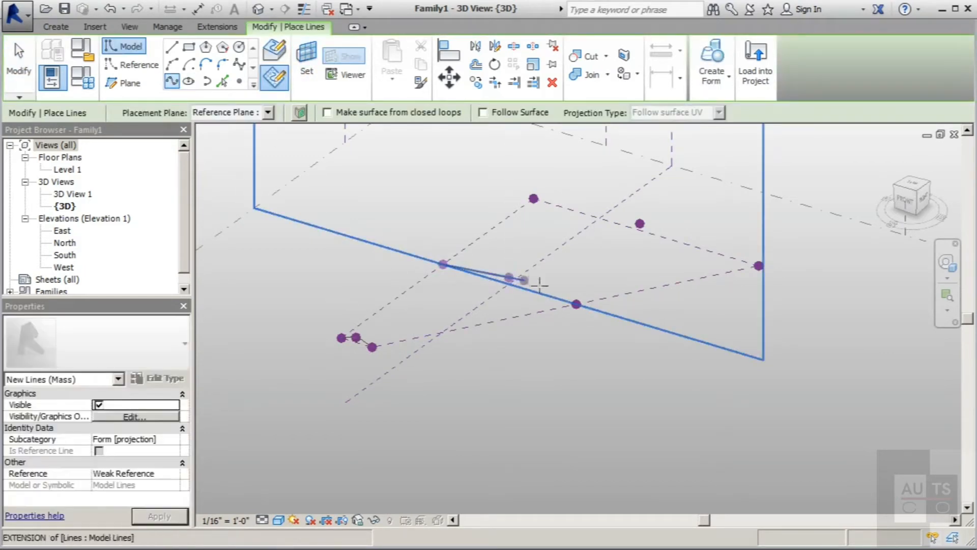
click(577, 304)
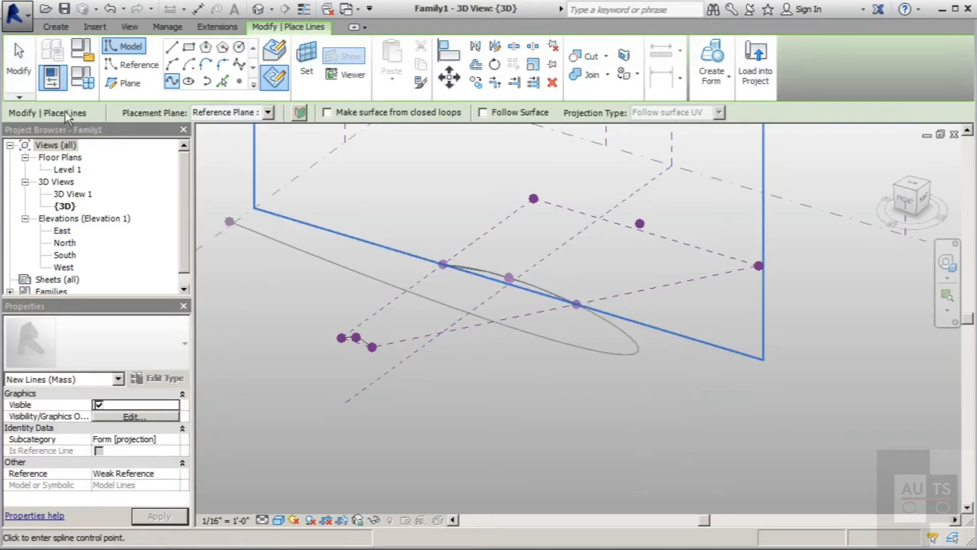
click(26, 69)
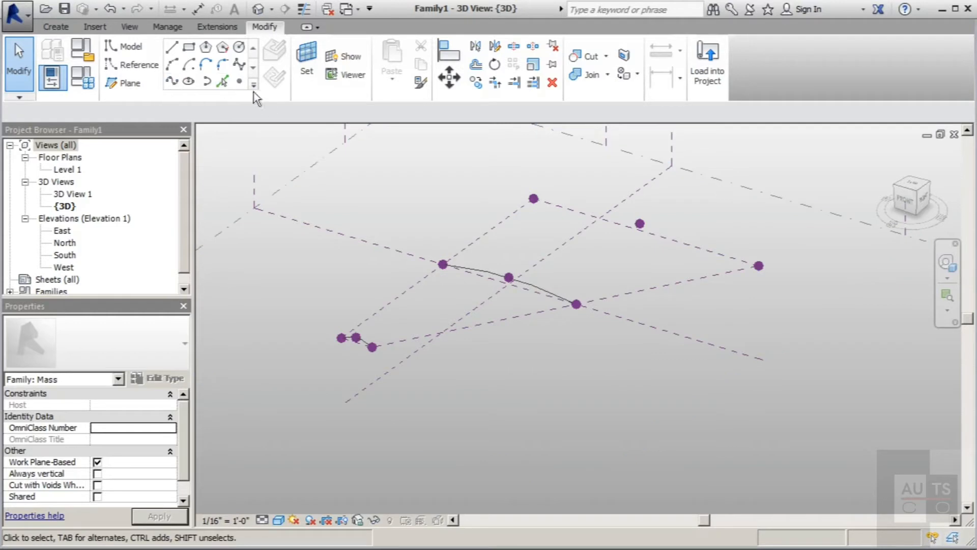
Step: Draw a model spline through the far edge's three reference points, using that edge's reference plane as the work plane
click(308, 63)
click(641, 230)
click(173, 84)
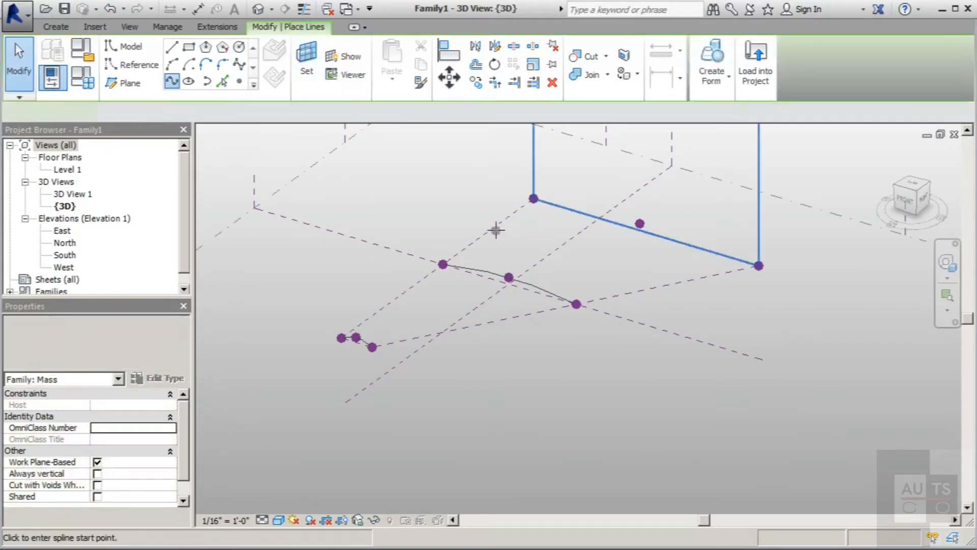
click(534, 198)
click(640, 223)
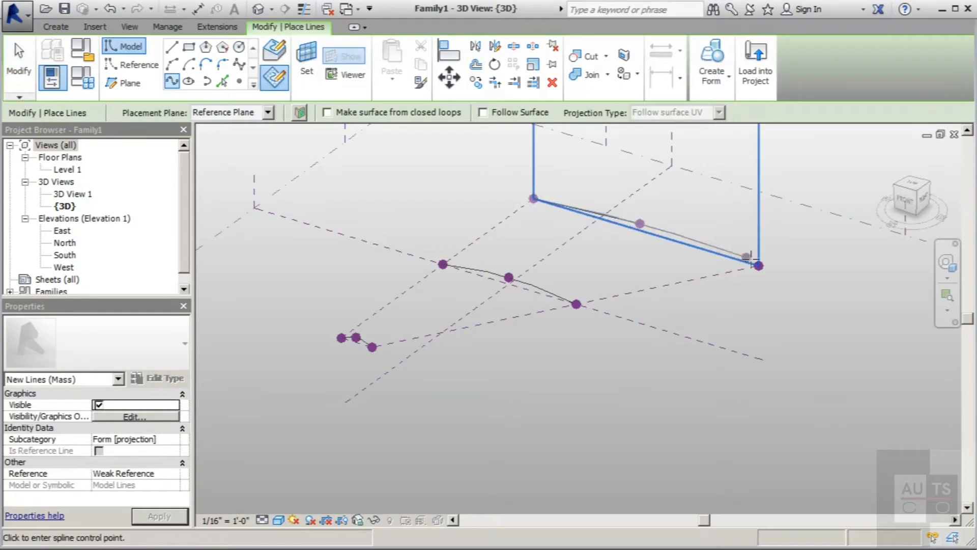
click(758, 265)
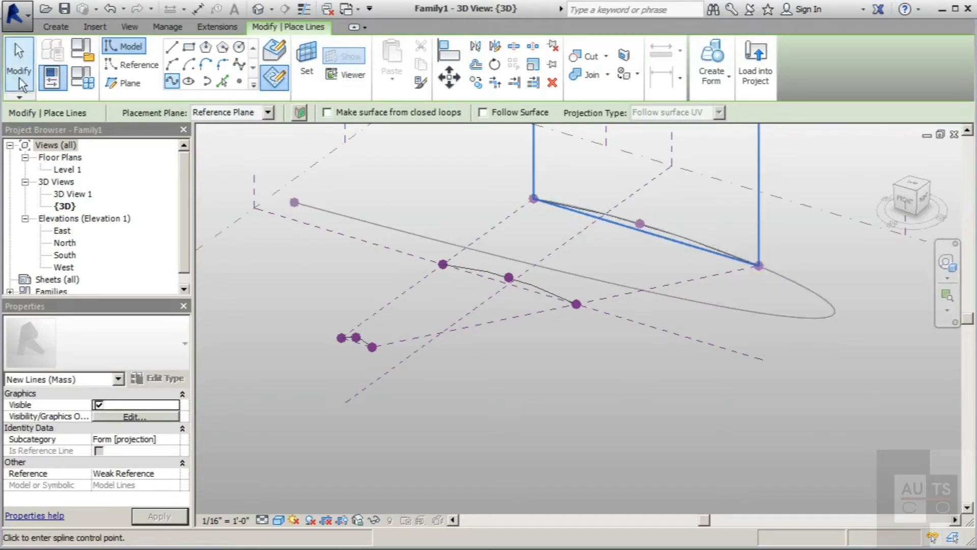
key(Escape)
key(Escape)
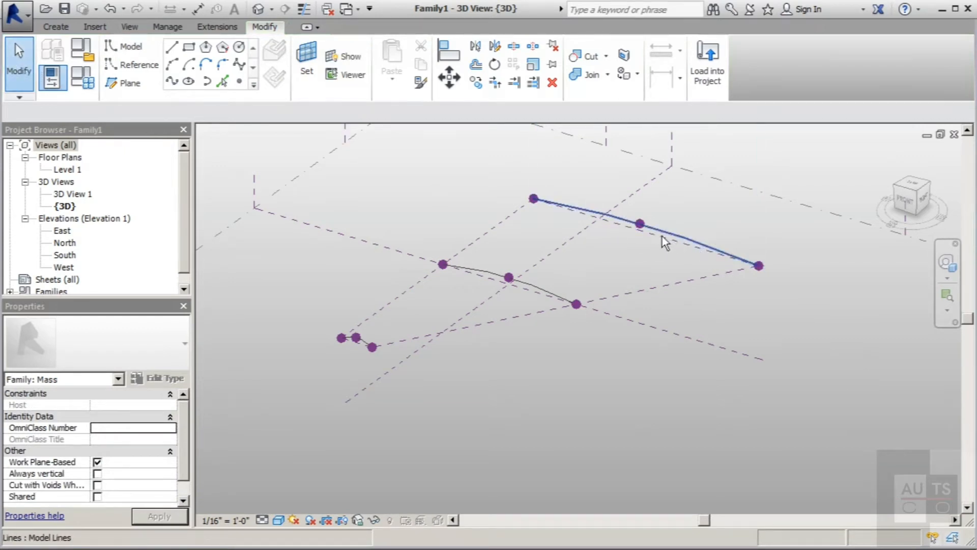
Step: Raise the middle reference point on the far edge vertically to heighten that spline's arch, and clear the selection
click(640, 223)
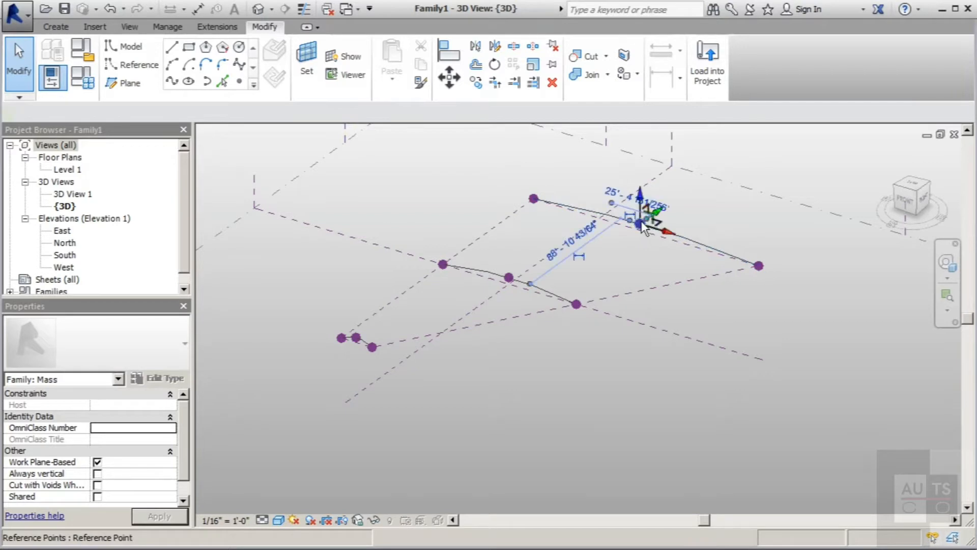
drag(640, 192, 639, 176)
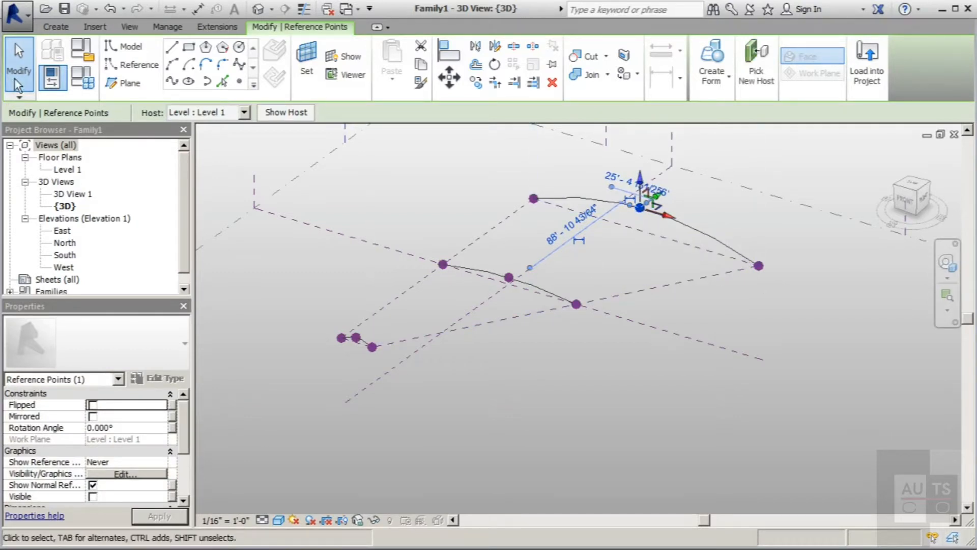
click(523, 439)
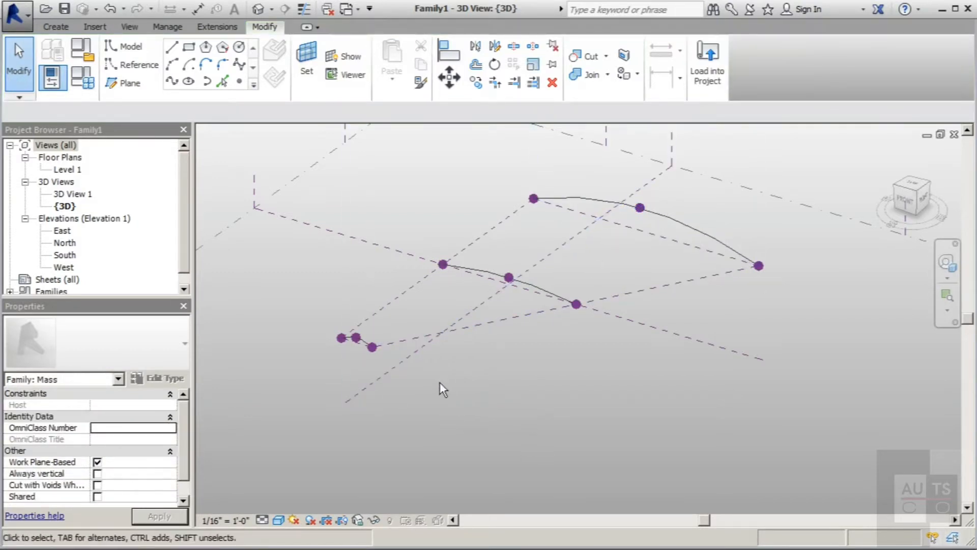
Step: Create a lofted form surface from the three arched model splines
click(700, 236)
ctrl+click(543, 286)
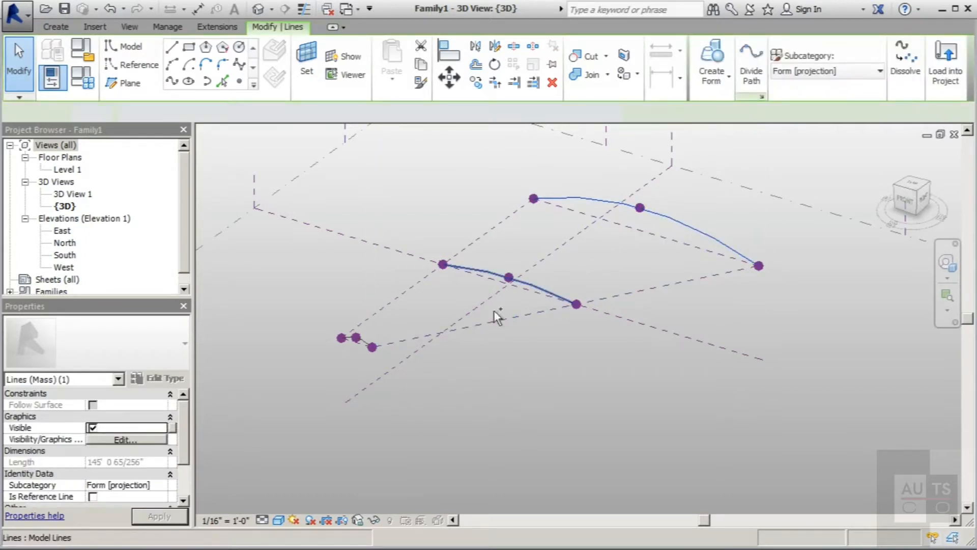
ctrl+click(365, 341)
click(707, 92)
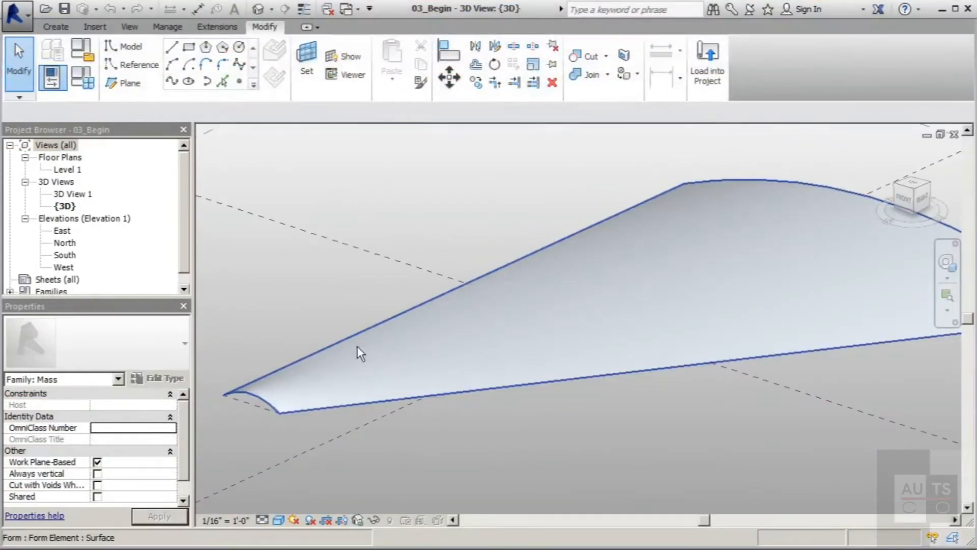
Step: Divide the curved canopy form's surface into a UV grid
scroll(401, 343, down, 4)
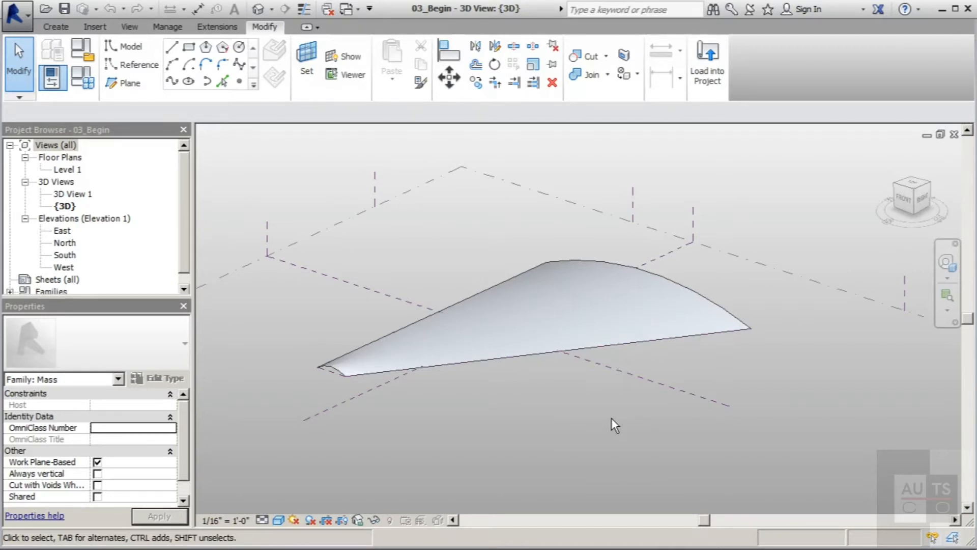
click(529, 321)
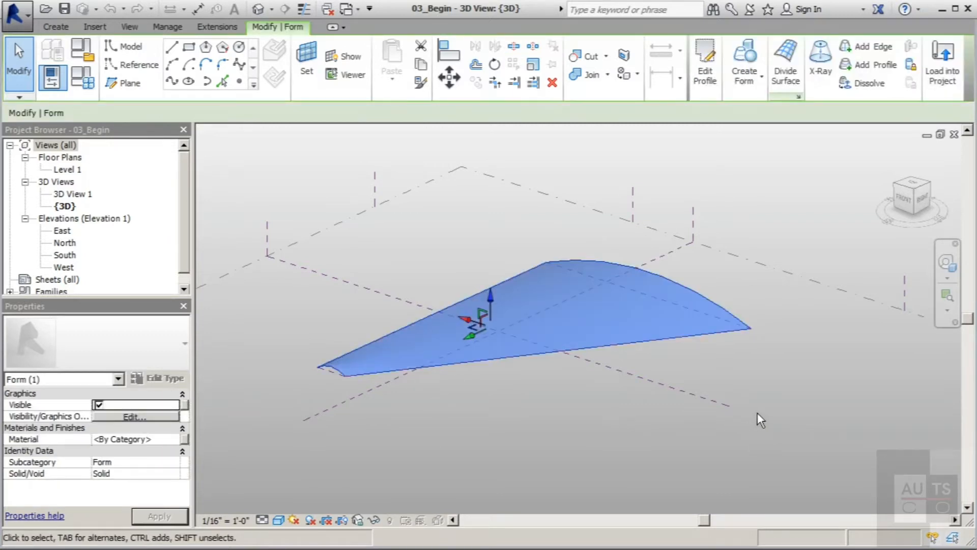
click(788, 50)
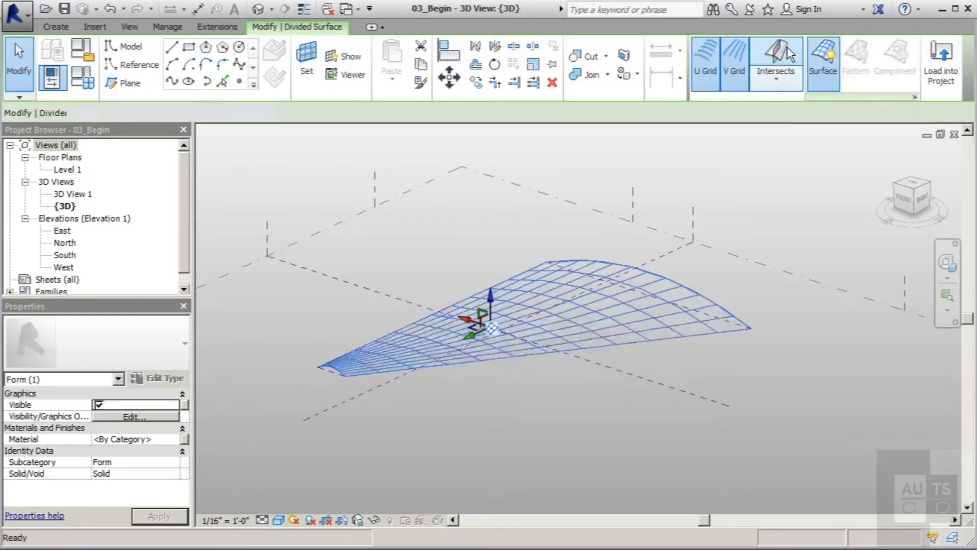
scroll(568, 313, up, 3)
scroll(568, 313, down, 2)
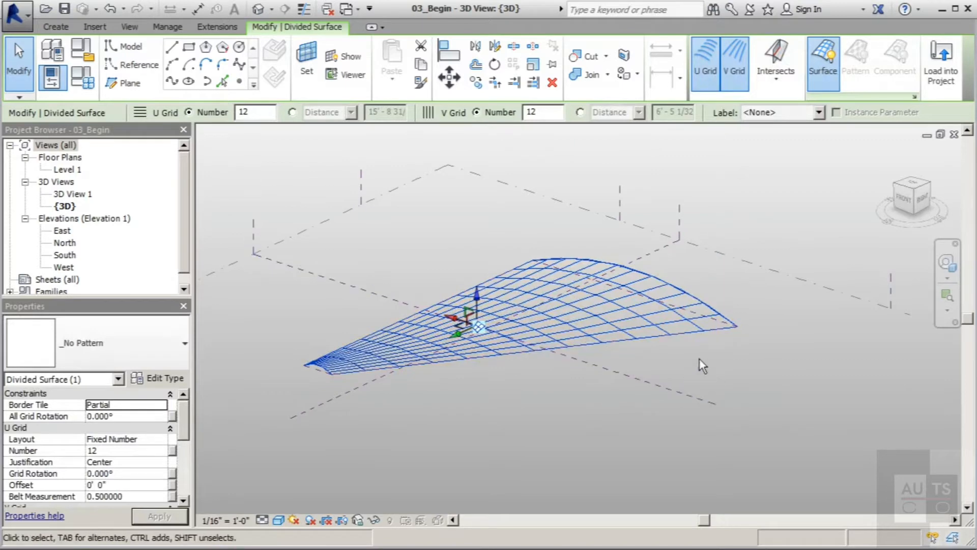
shift+middle_drag(700, 360, 857, 402)
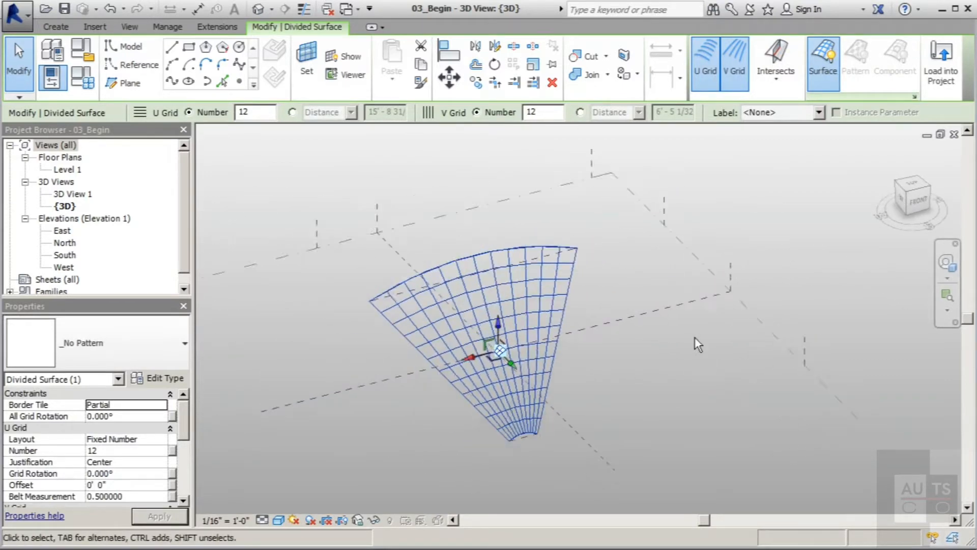
shift+middle_drag(698, 343, 530, 409)
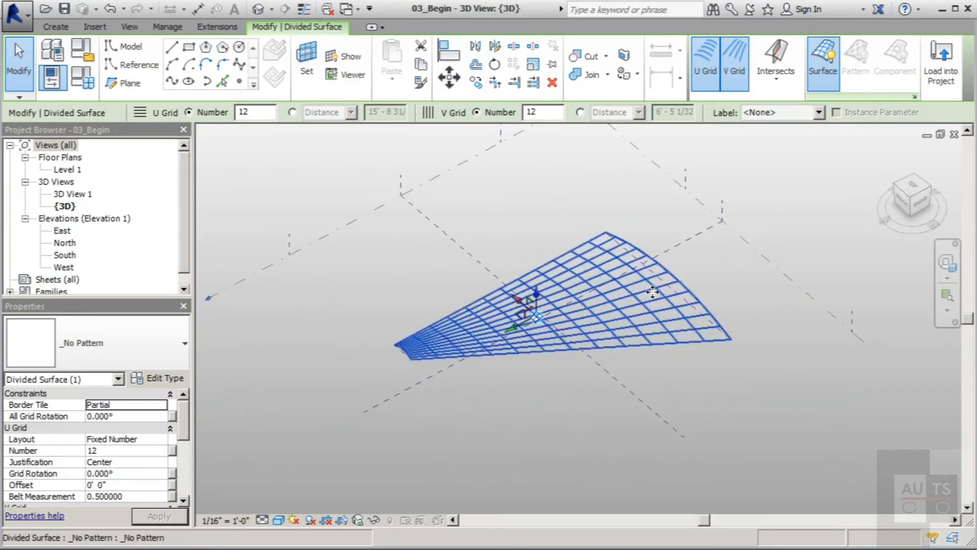
shift+middle_drag(642, 300, 634, 391)
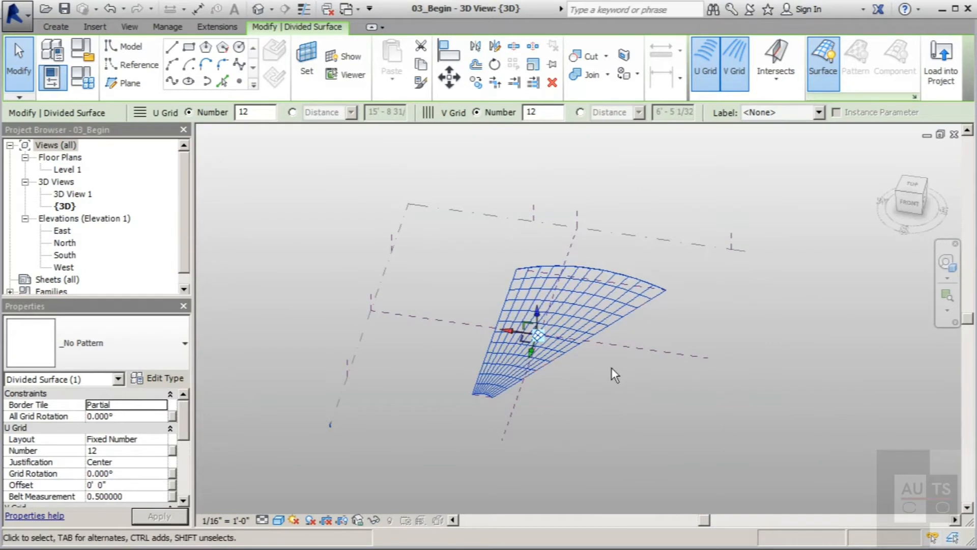
scroll(590, 378, up, 1)
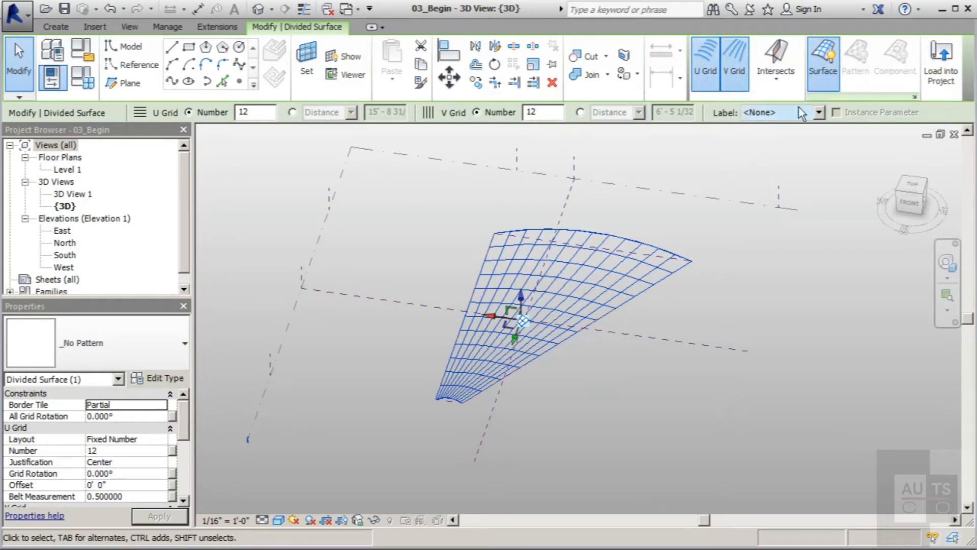
Step: Switch the divided surface's surface display, U grid and V grid off and back on, one after another
click(826, 86)
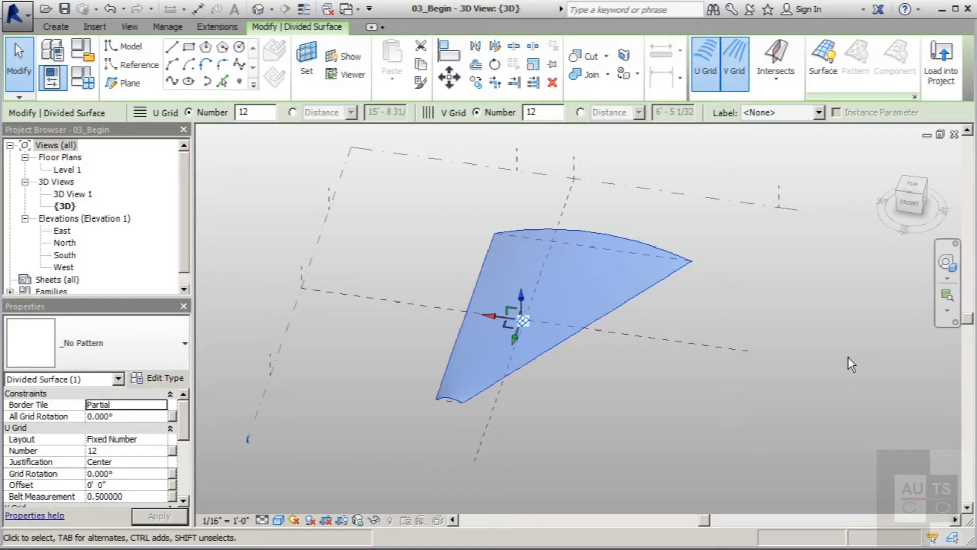
click(824, 64)
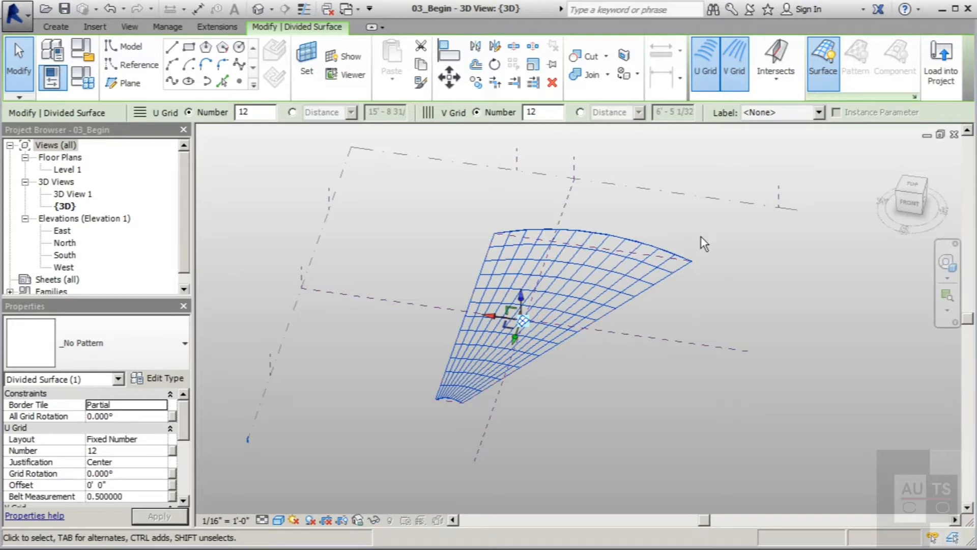
click(710, 87)
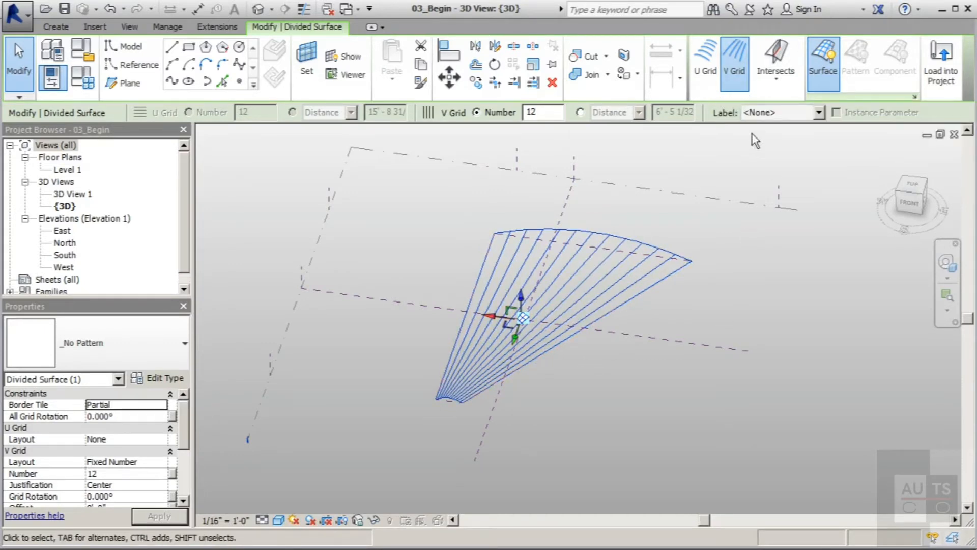
click(705, 84)
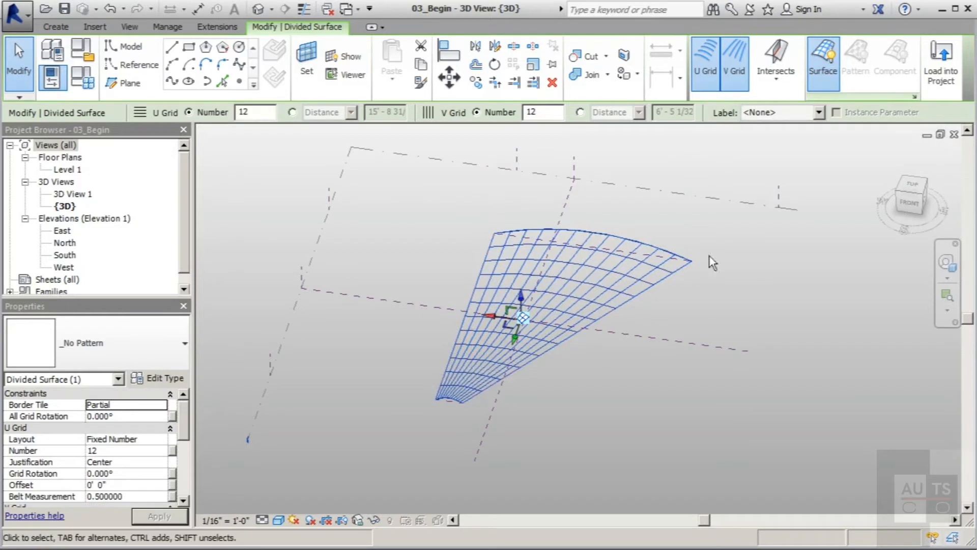
click(741, 84)
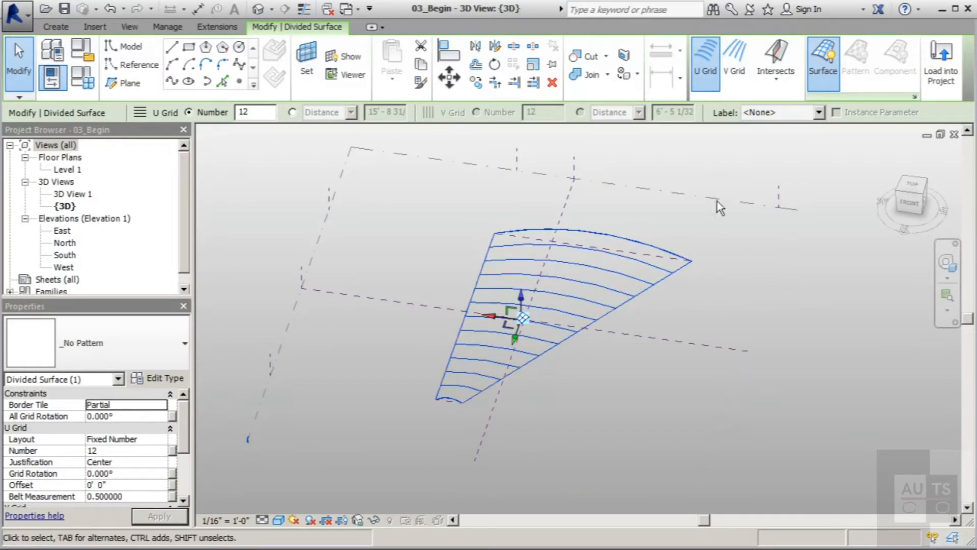
click(735, 69)
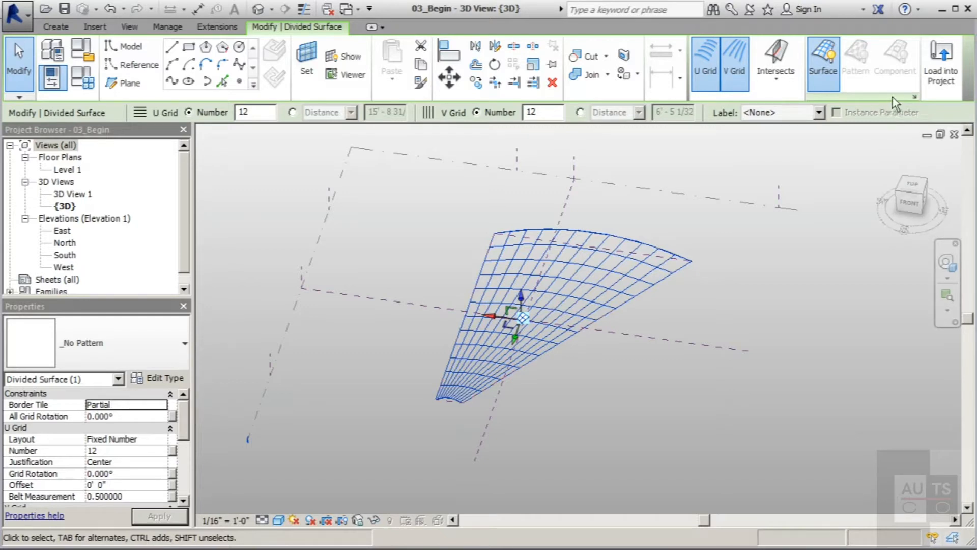
Step: Turn on Nodes in the divided surface's Surface Representation settings, alongside UV Grids and Intersect Lines
click(915, 98)
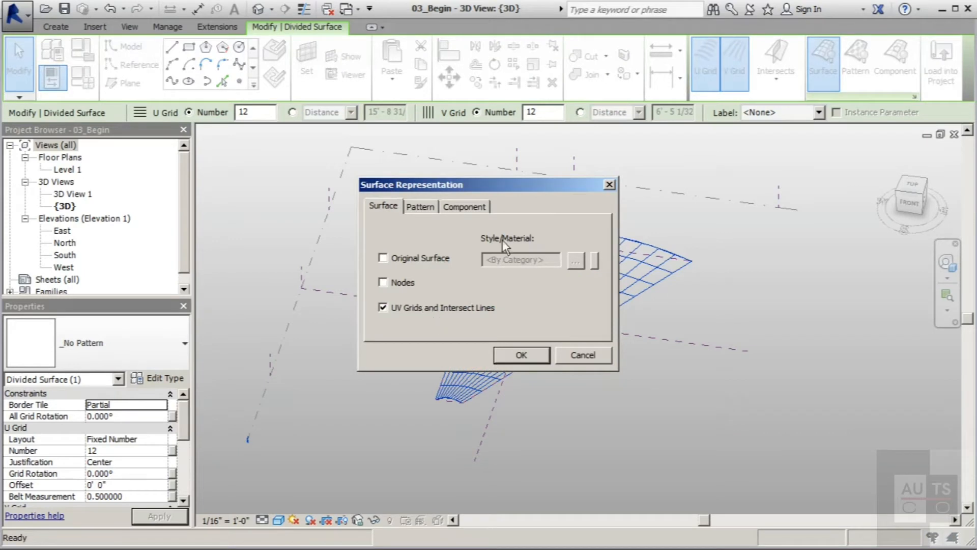
drag(493, 190, 623, 190)
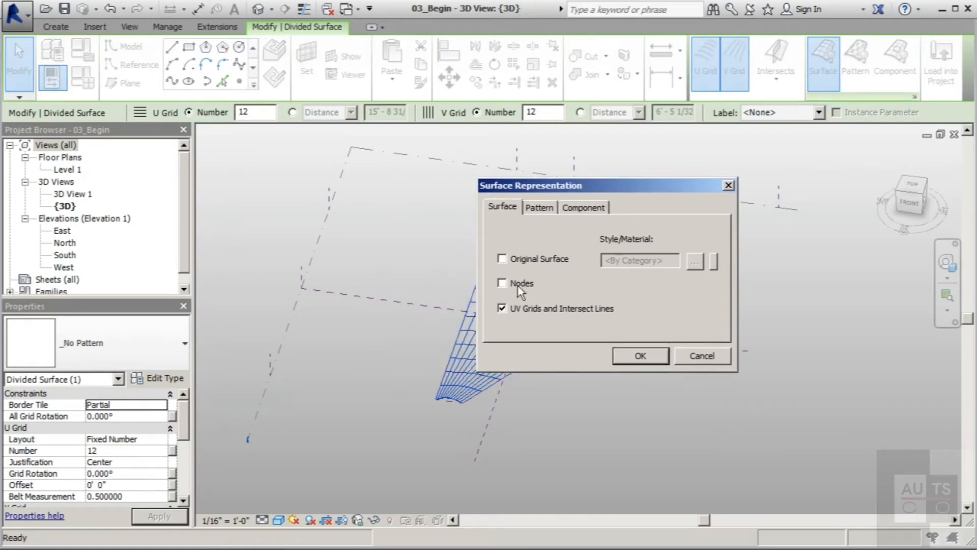
click(504, 284)
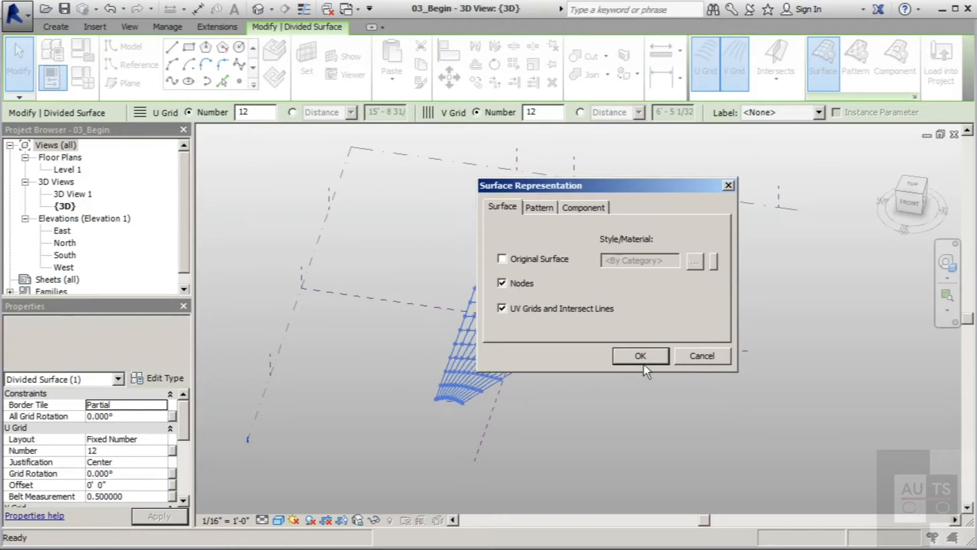
click(642, 362)
scroll(673, 279, up, 2)
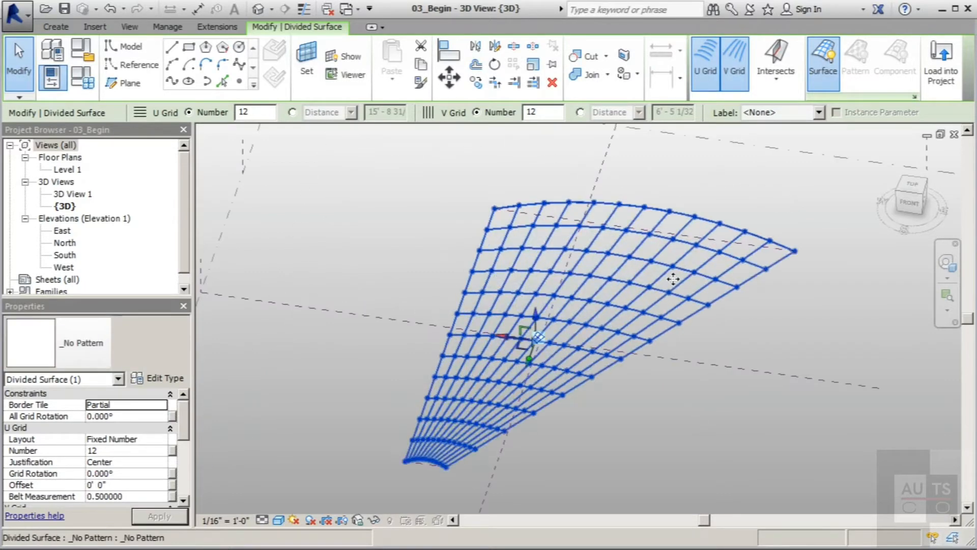
scroll(544, 245, down, 2)
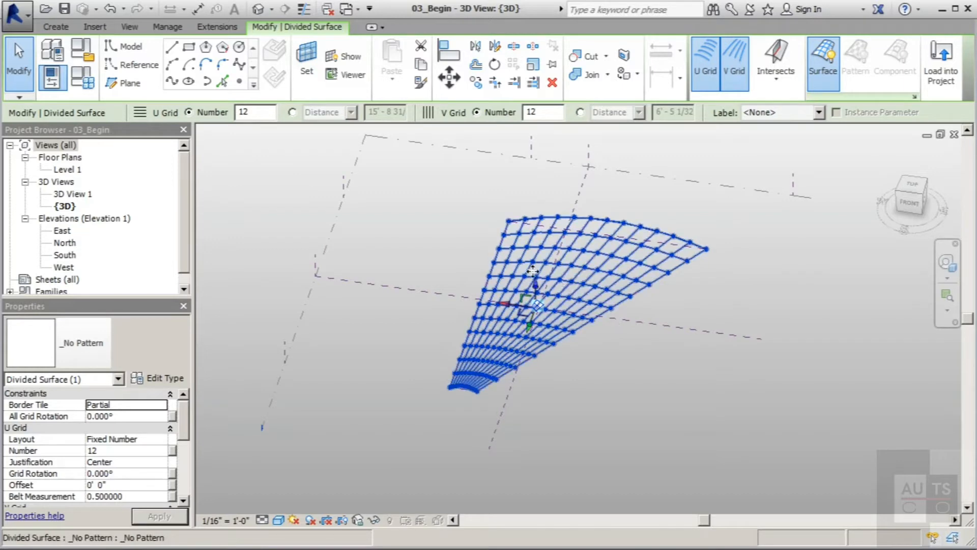
scroll(532, 272, up, 2)
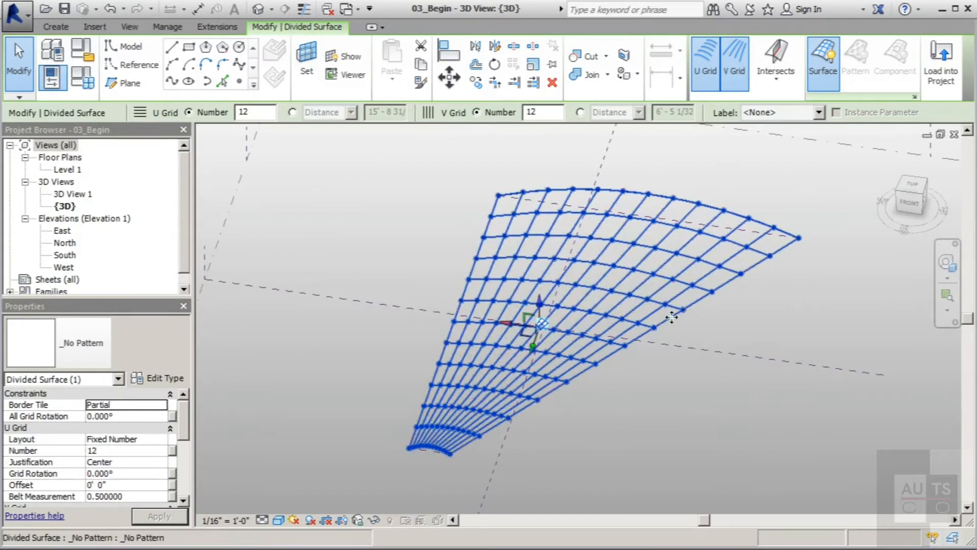
scroll(667, 350, down, 2)
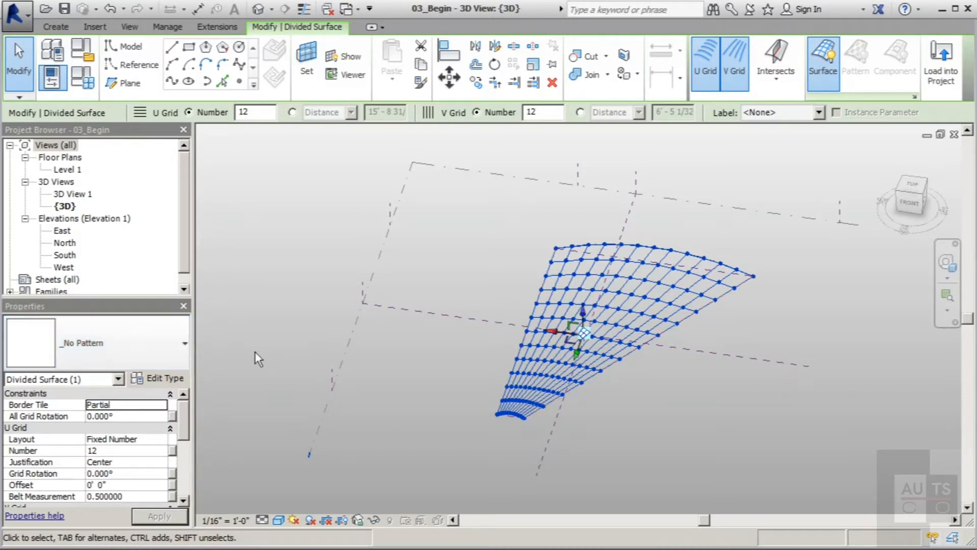
Step: Apply an octagonal panel pattern to the divided surface in place of _No Pattern, and clear the selection
click(185, 346)
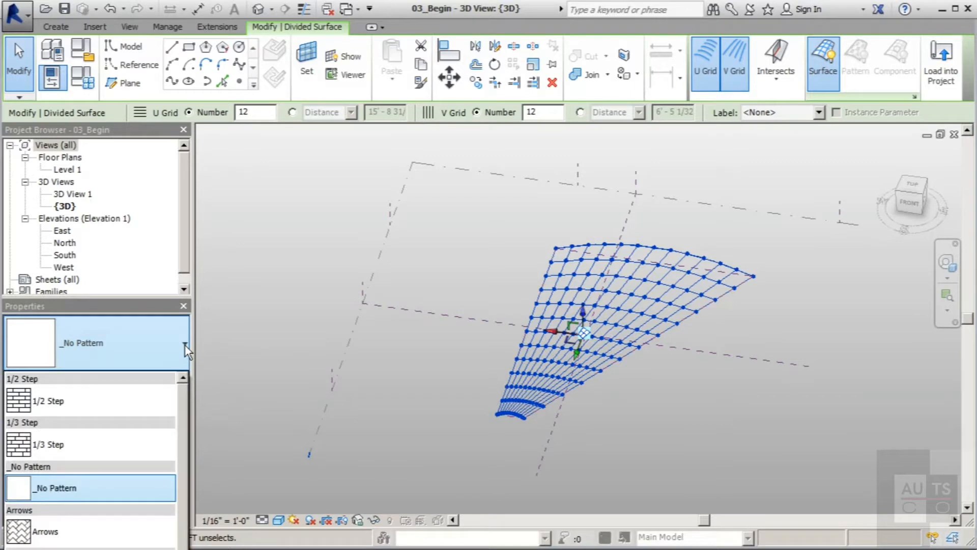
scroll(178, 418, down, 2)
drag(178, 419, 161, 384)
scroll(178, 420, down, 3)
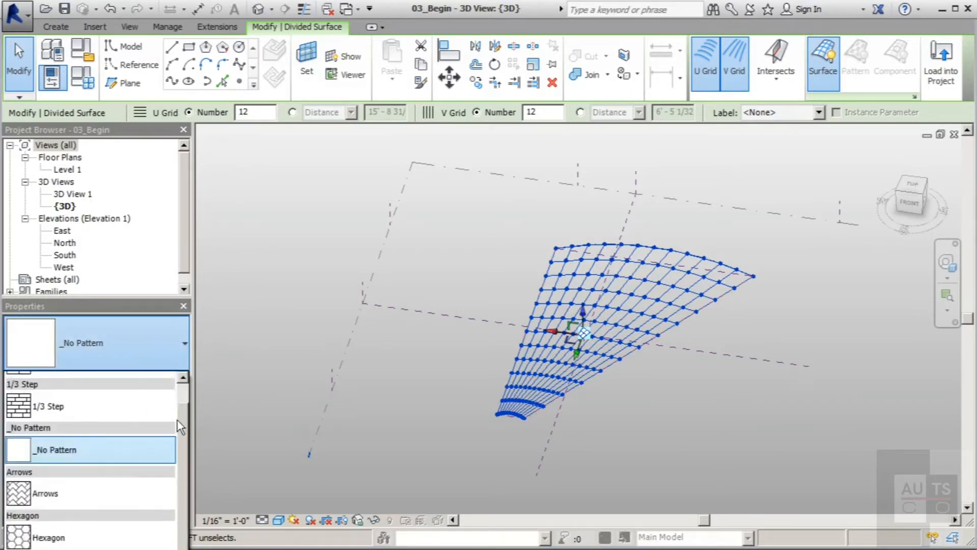
click(50, 490)
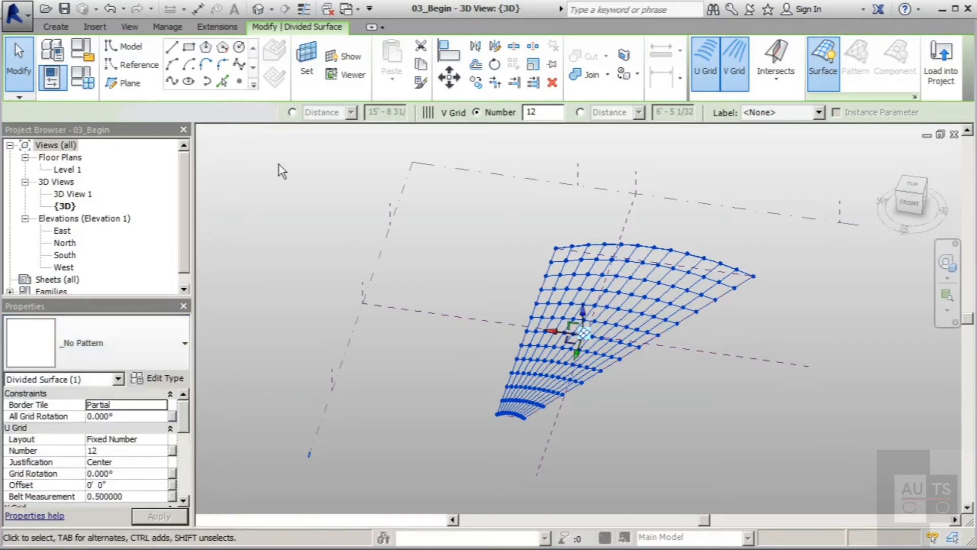
click(818, 410)
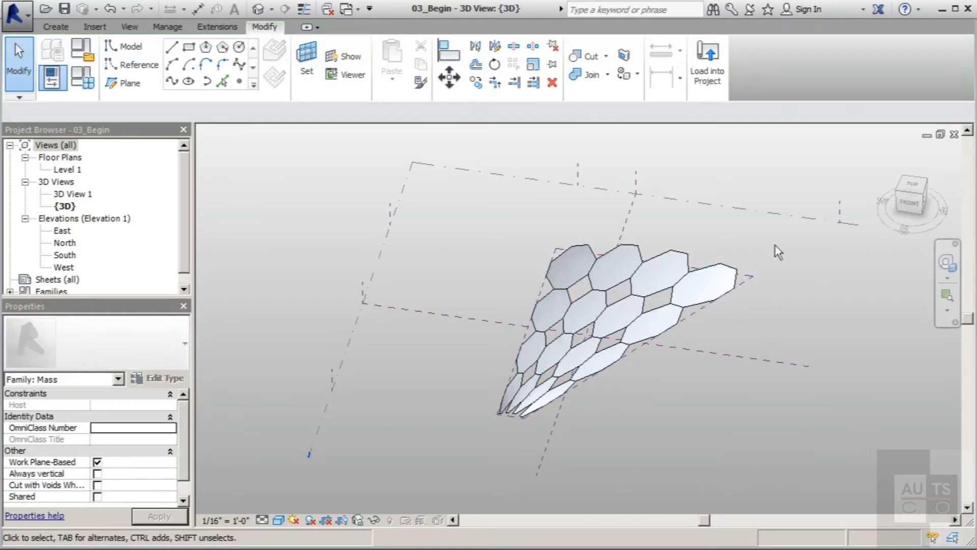
shift+middle_drag(708, 420, 673, 424)
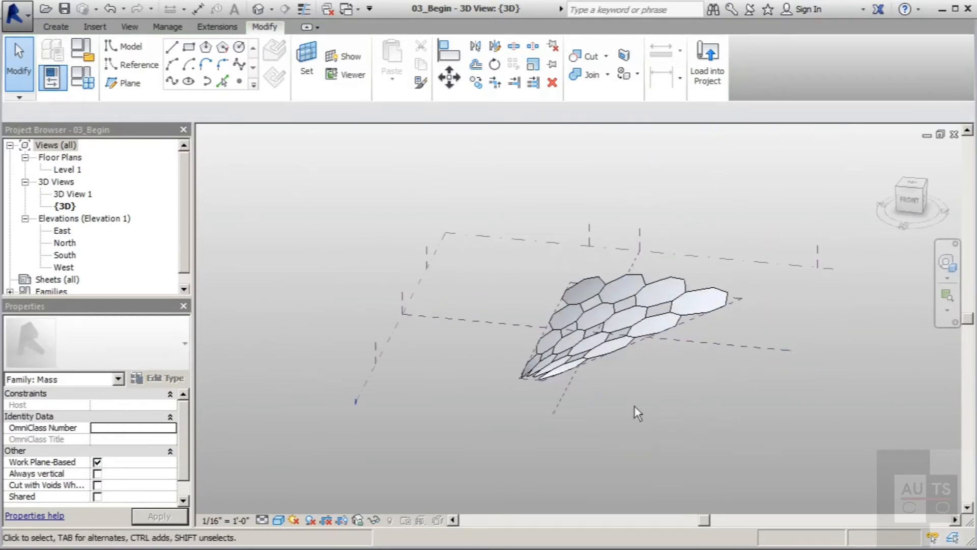
Step: Replace the octagon pattern on the divided surface with the Triangle (flat) pattern
click(633, 304)
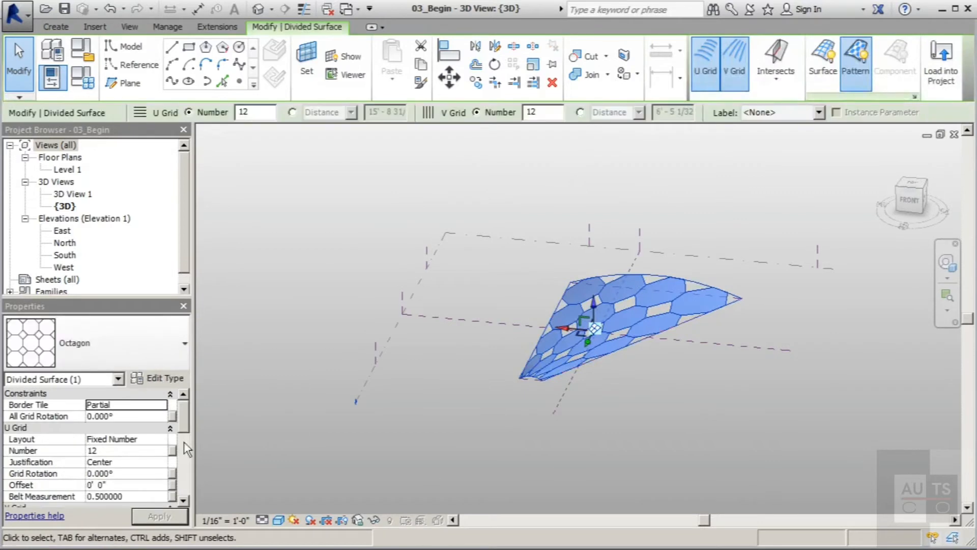
click(184, 344)
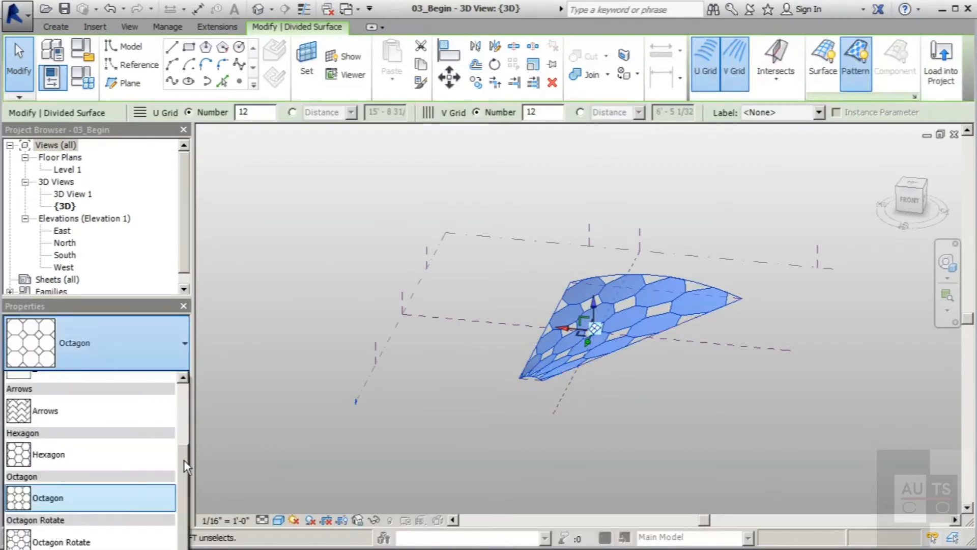
scroll(184, 460, down, 3)
scroll(170, 517, down, 2)
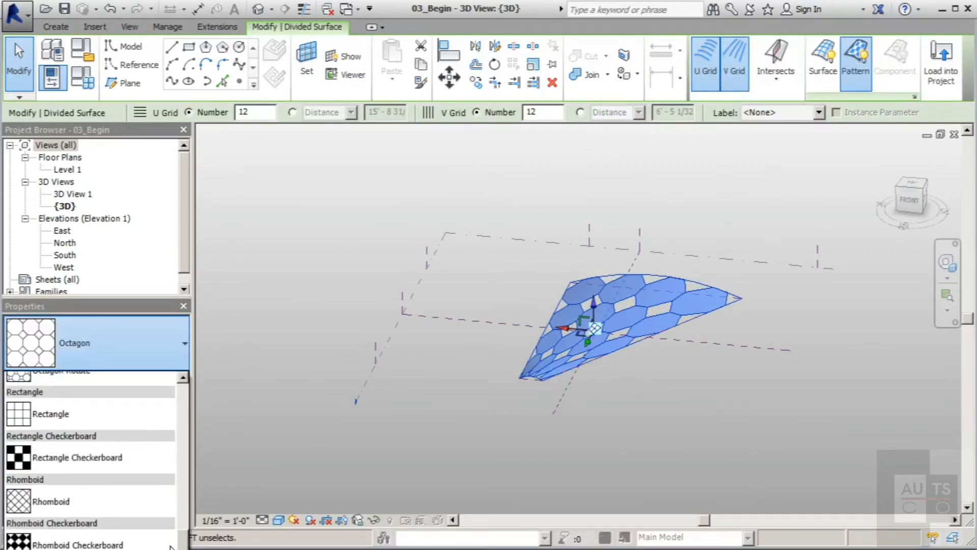
scroll(170, 517, down, 1)
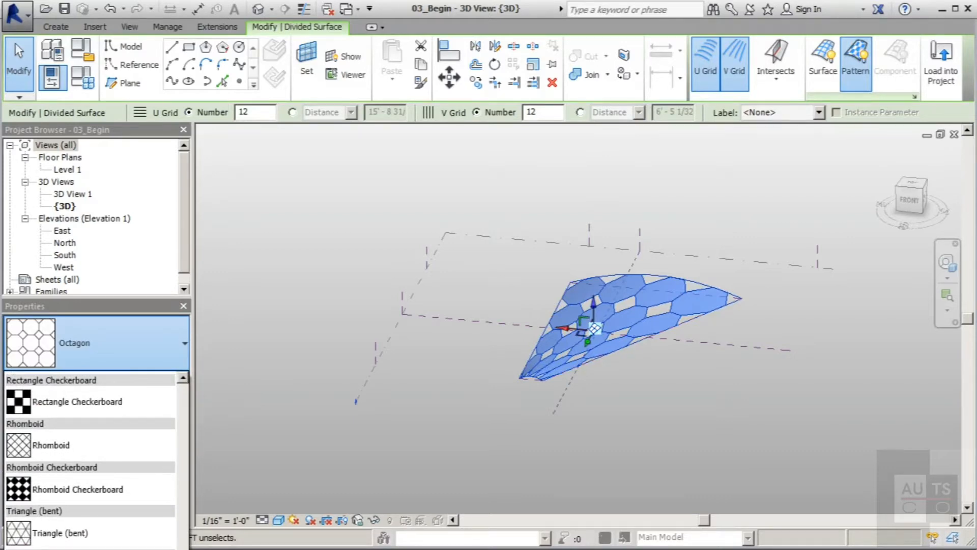
click(76, 549)
scroll(649, 308, up, 6)
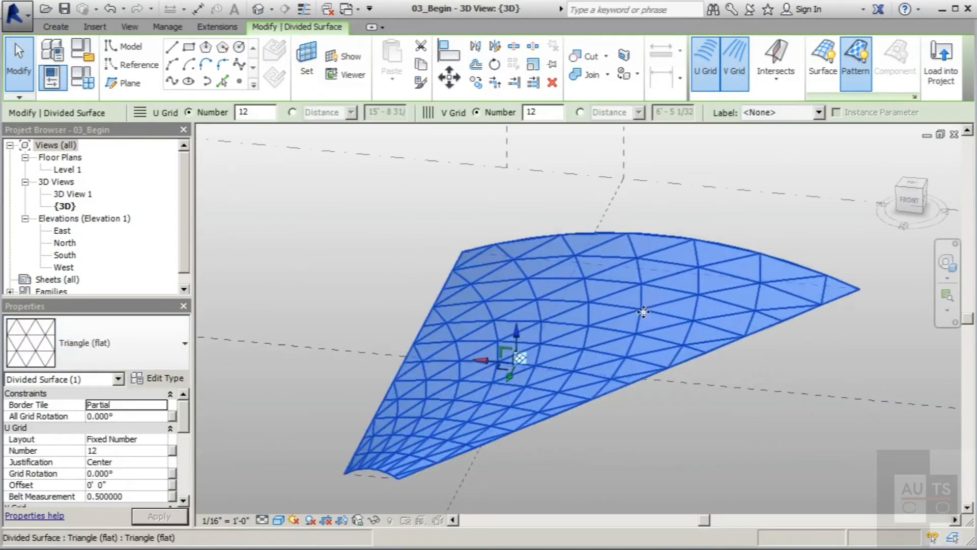
scroll(644, 312, down, 2)
shift+middle_drag(691, 457, 609, 461)
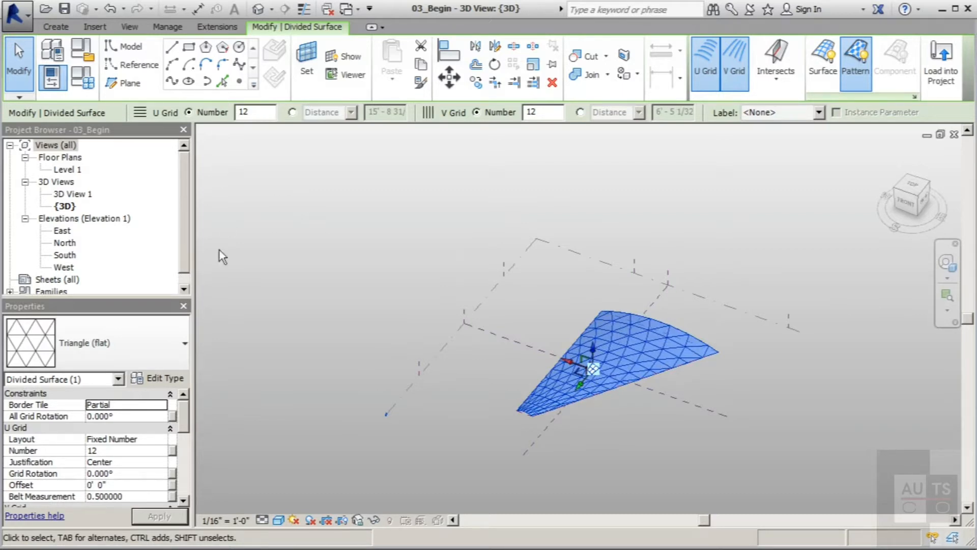
Step: Apply the Rectangle pattern to the divided surface in place of the triangular one
click(186, 341)
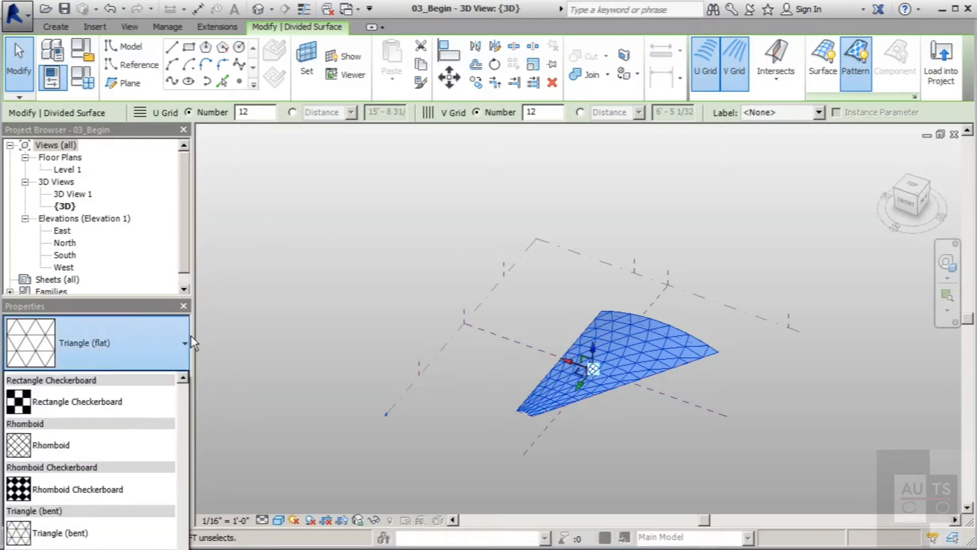
scroll(176, 504, up, 5)
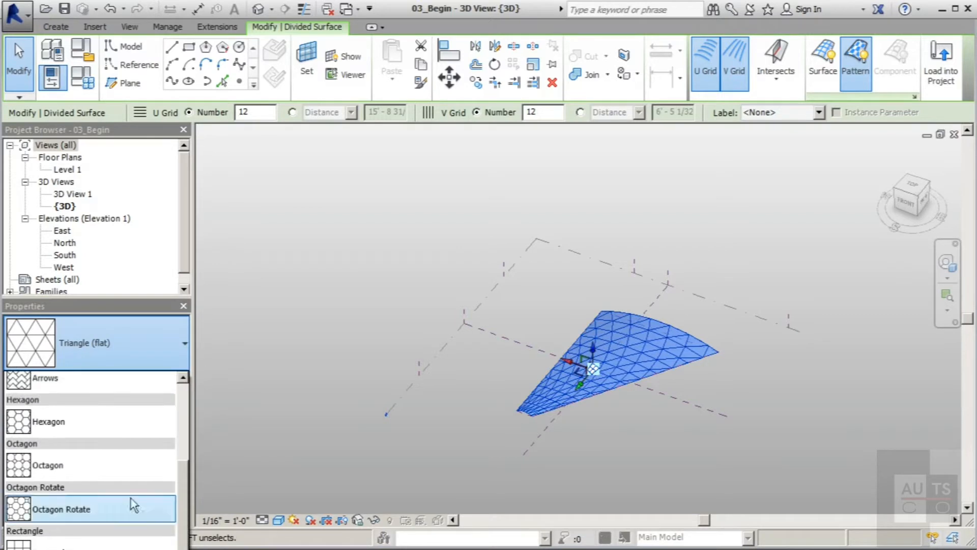
click(128, 541)
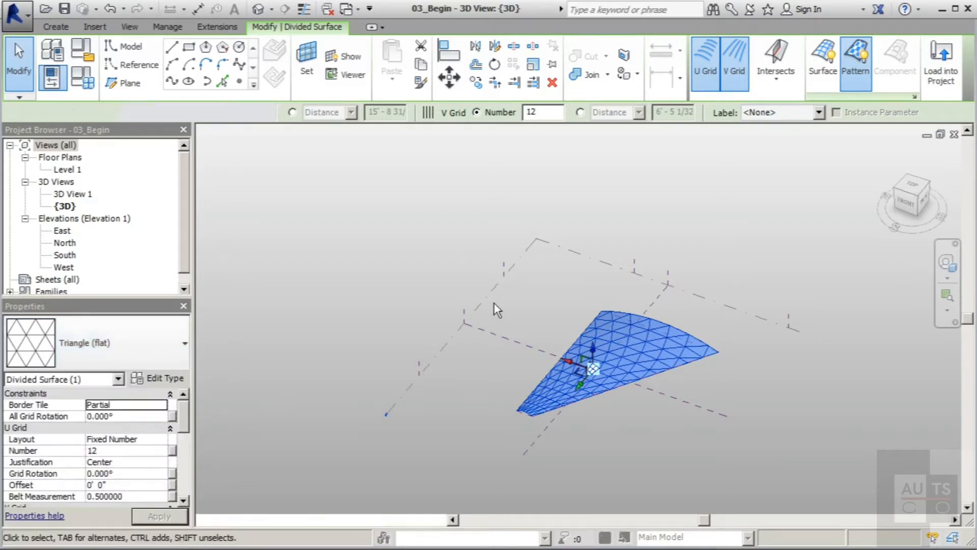
click(732, 249)
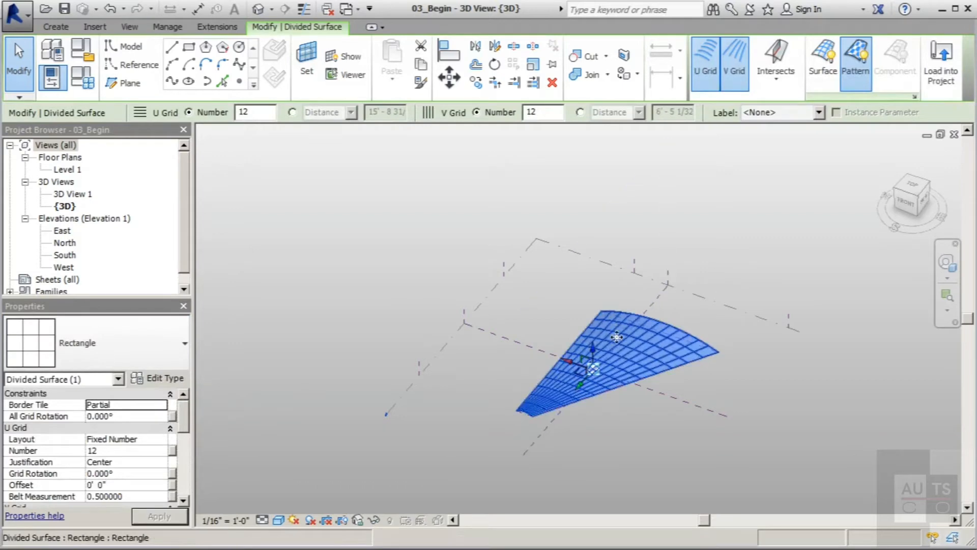
scroll(635, 341, up, 3)
scroll(636, 341, up, 2)
scroll(532, 277, down, 2)
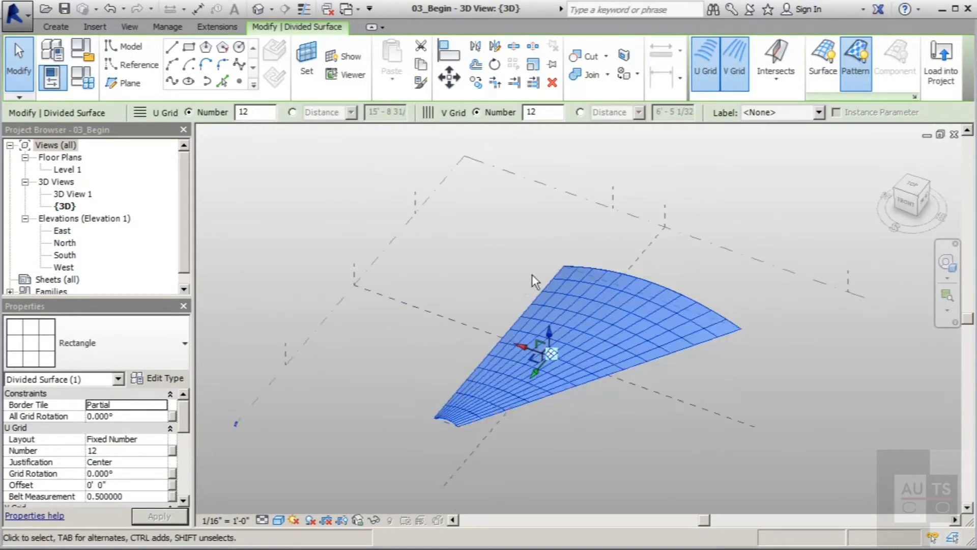
scroll(565, 268, up, 4)
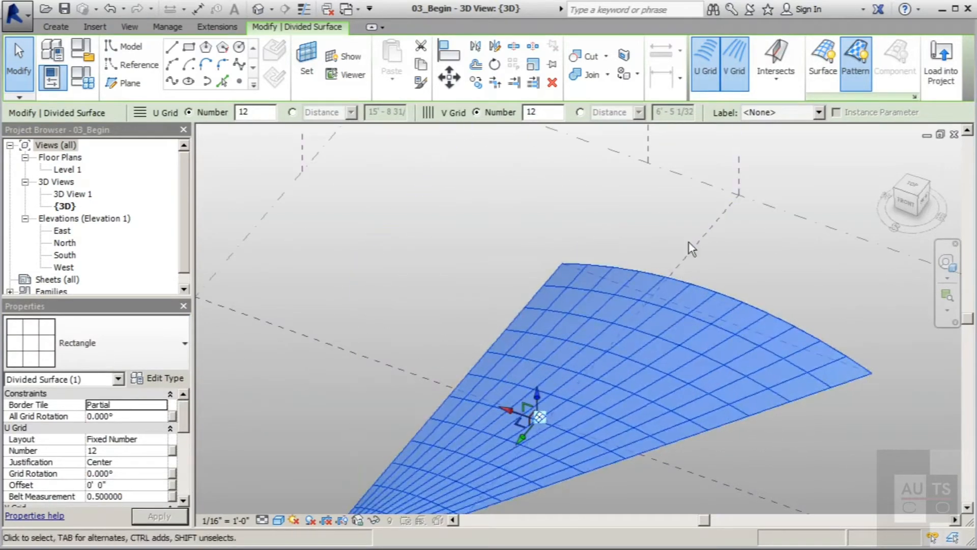
scroll(531, 260, down, 2)
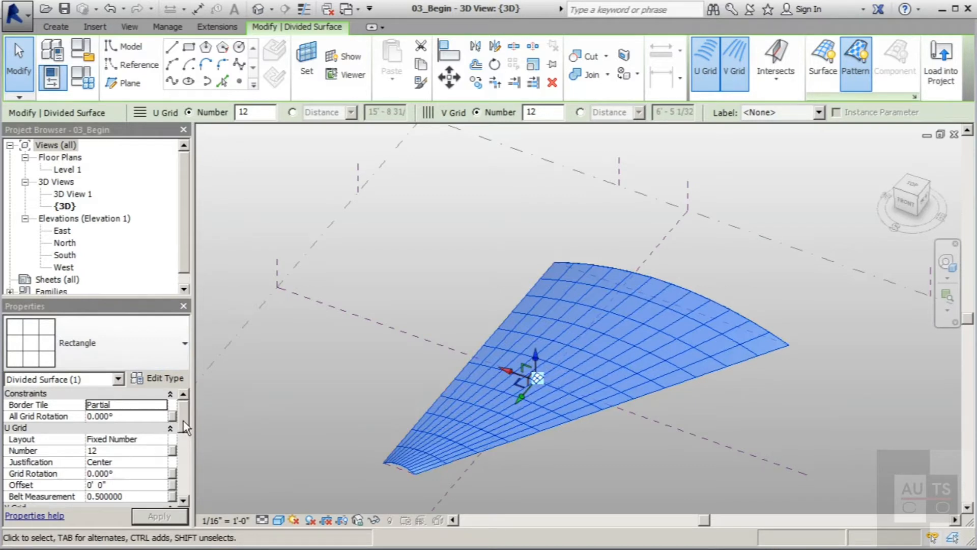
Step: Set the divided surface's U Grid number to 6, keeping the Fixed Number layout
drag(183, 420, 184, 434)
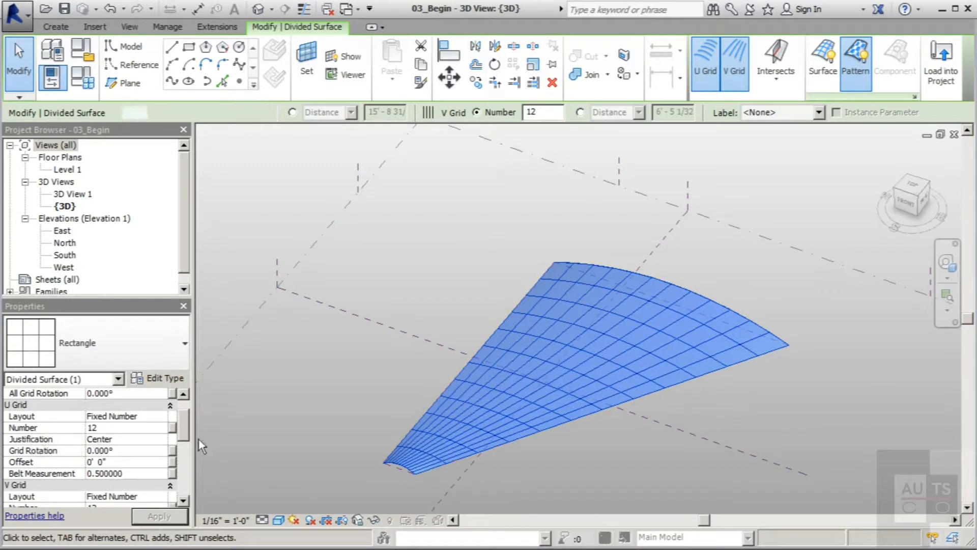
mouse_move(184, 422)
mouse_down()
mouse_move(182, 437)
mouse_move(179, 420)
mouse_up()
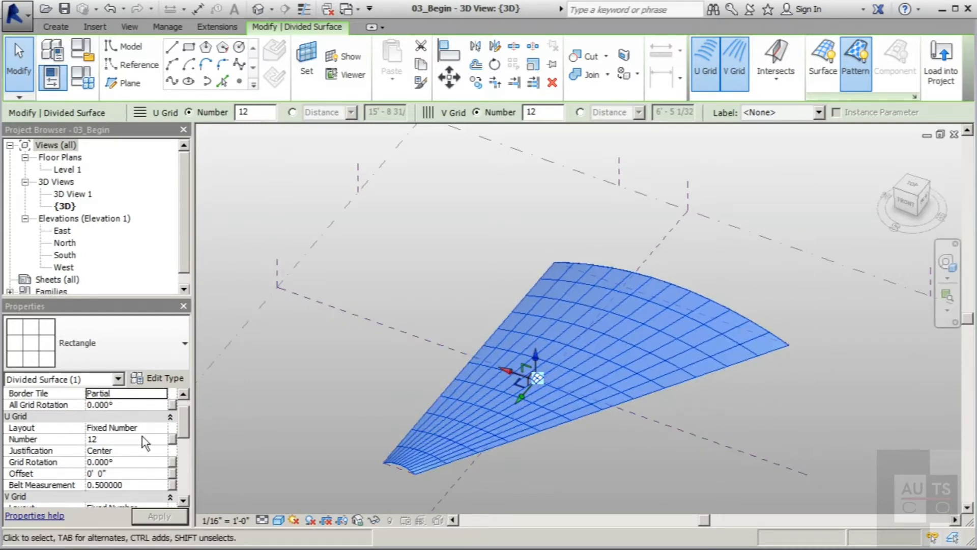
click(163, 443)
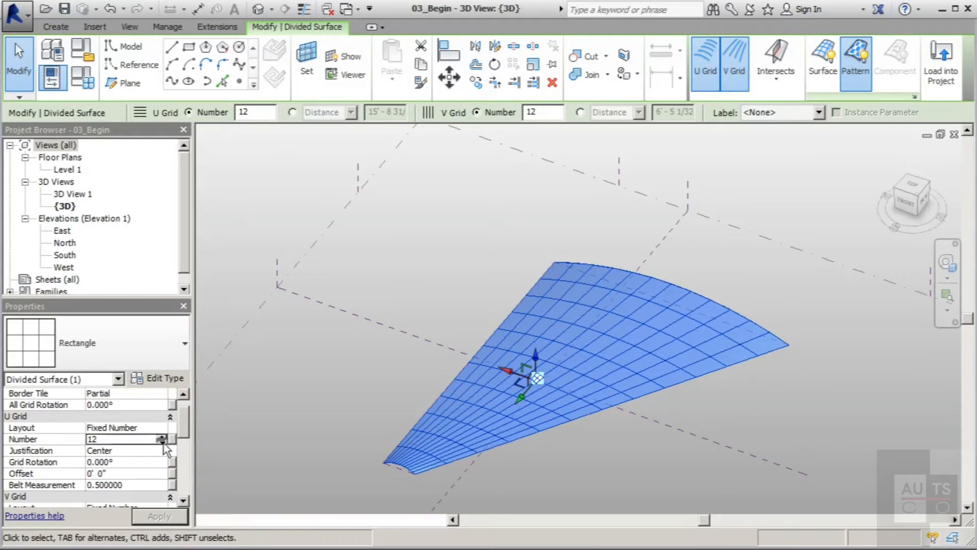
click(163, 442)
click(161, 442)
click(161, 442)
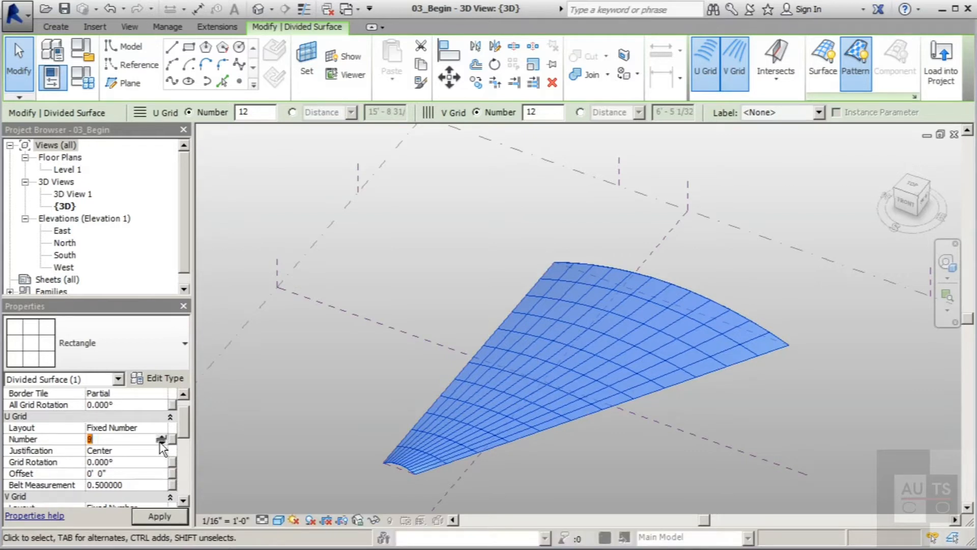
click(161, 442)
Step: Set the divided surface's V Grid number to 6 and apply the new U and V grid values
scroll(186, 429, down, 3)
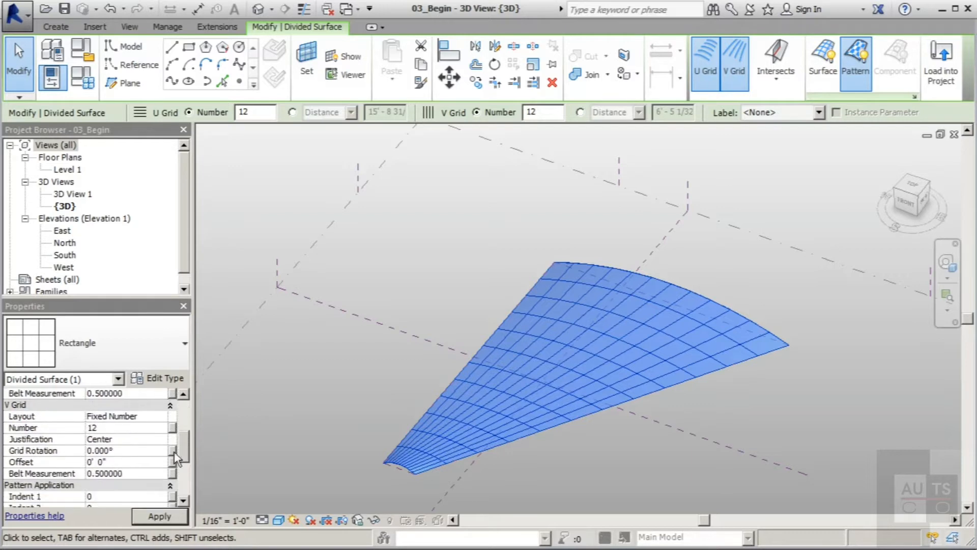
click(161, 432)
click(161, 432)
click(161, 431)
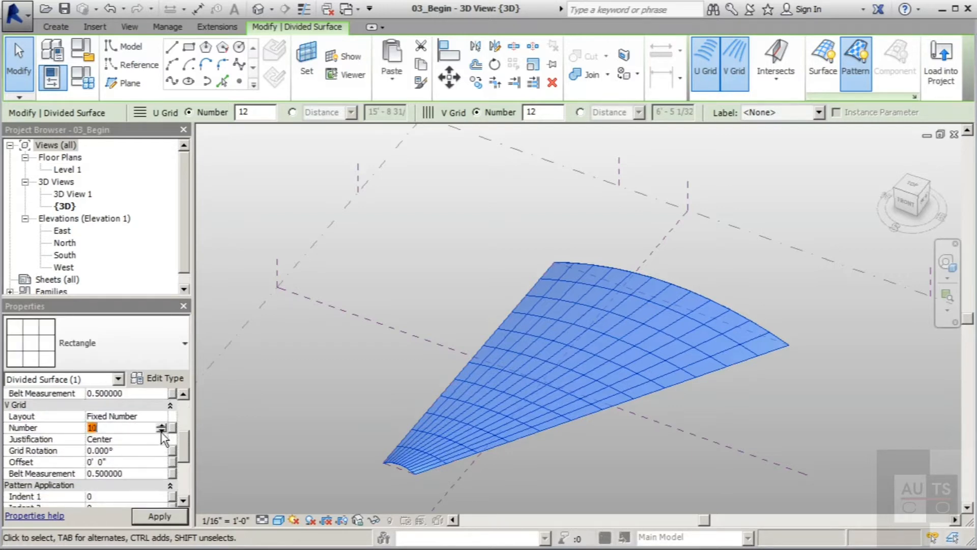
click(161, 431)
click(161, 432)
click(161, 431)
click(161, 432)
click(179, 517)
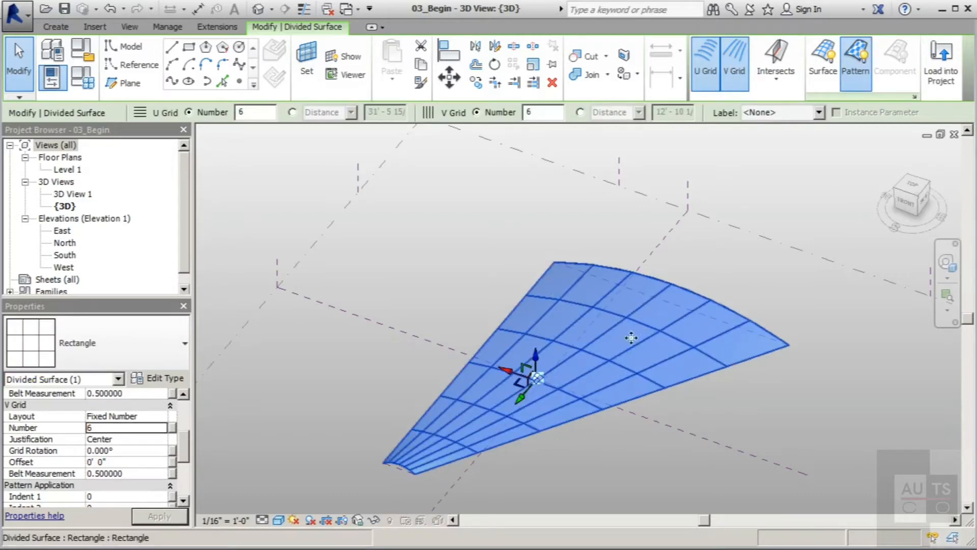
Step: Set the V Grid number to 5, apply it, clear the selection and inspect the panels at the surface's narrow end
shift+middle_drag(430, 469, 417, 439)
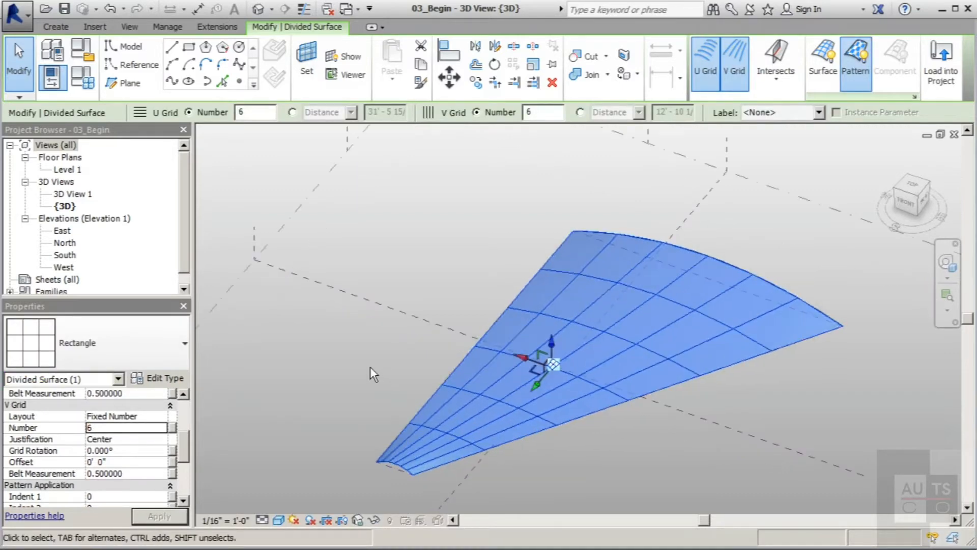
shift+middle_drag(375, 373, 449, 357)
scroll(552, 188, down, 2)
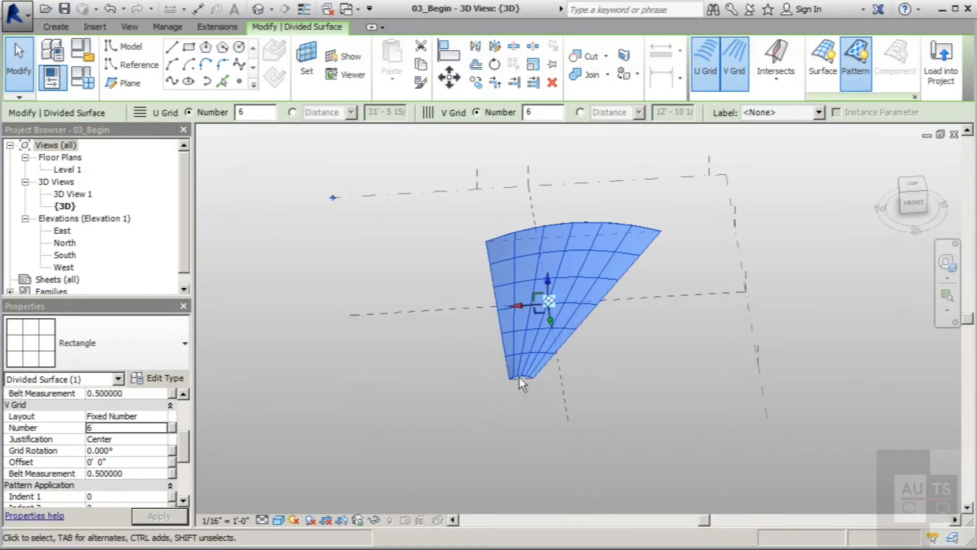
scroll(520, 379, up, 2)
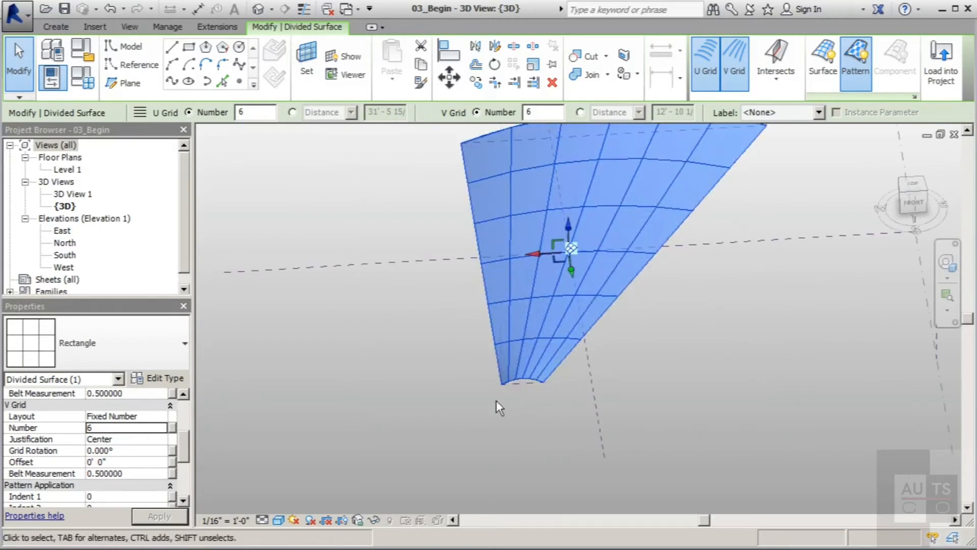
shift+middle_drag(497, 401, 533, 385)
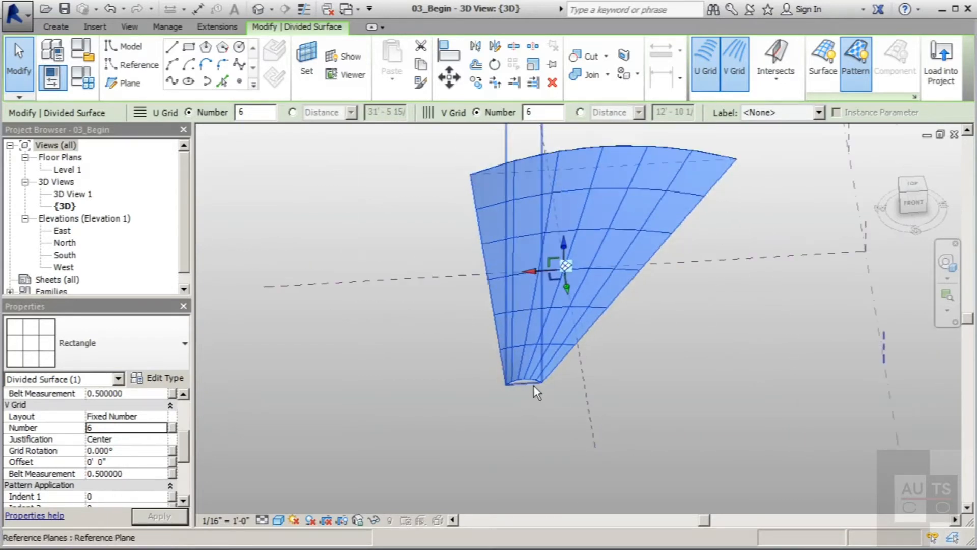
click(162, 426)
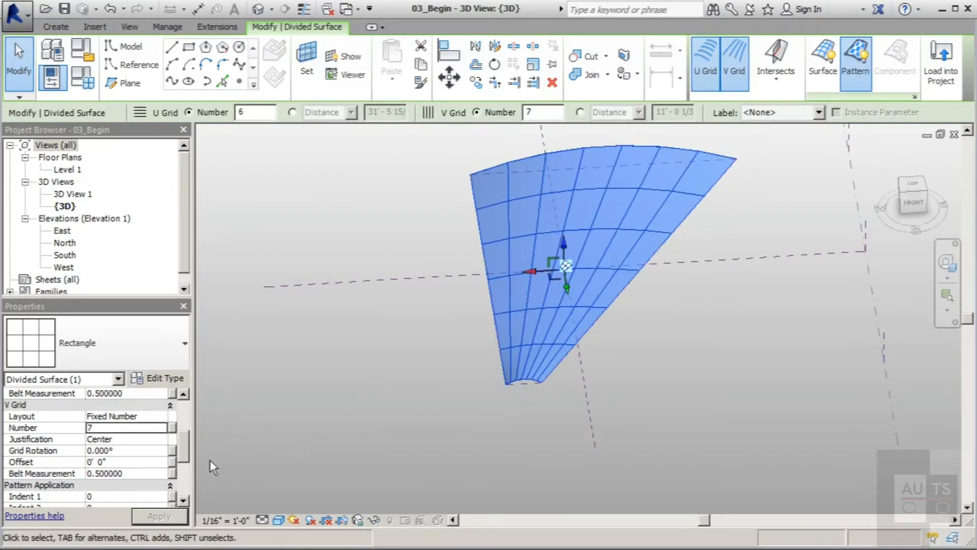
click(162, 430)
click(161, 429)
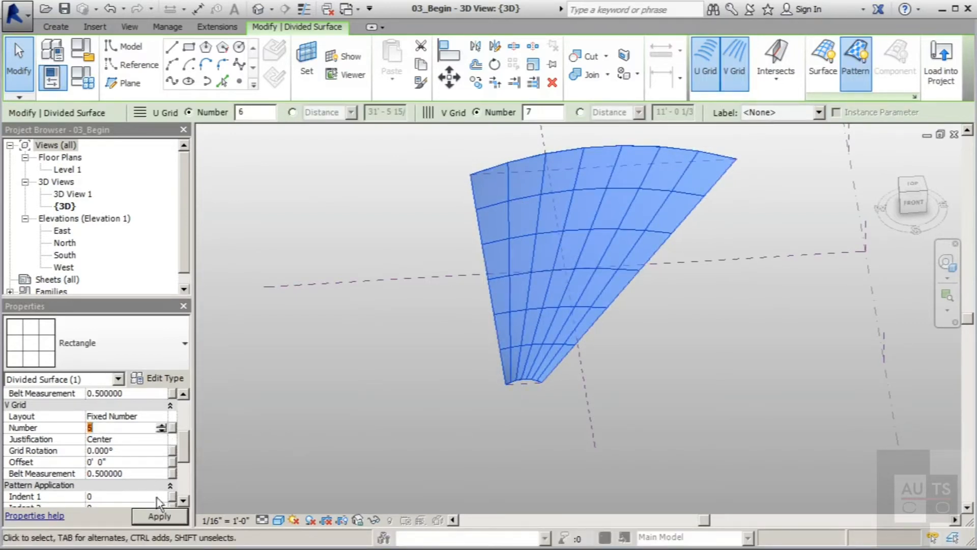
click(159, 516)
click(415, 418)
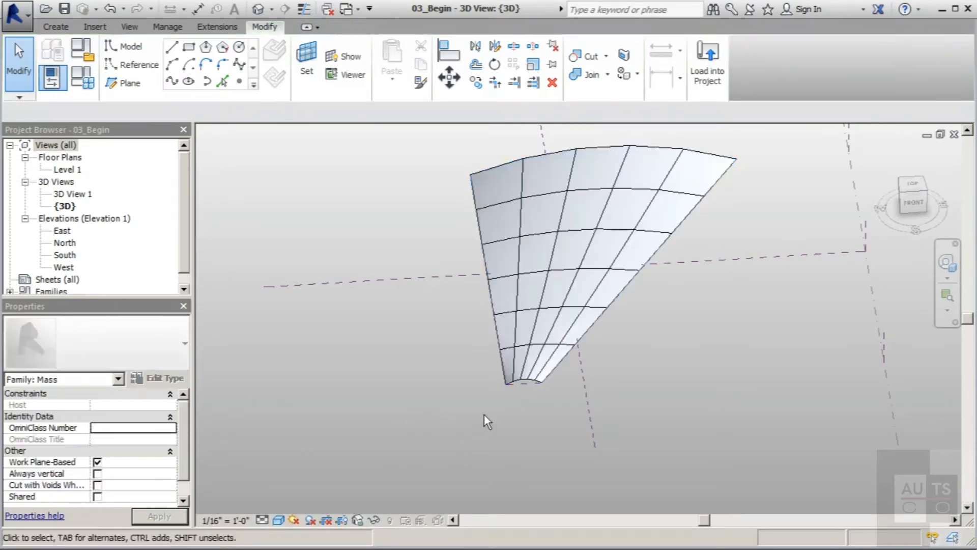
scroll(494, 405, up, 3)
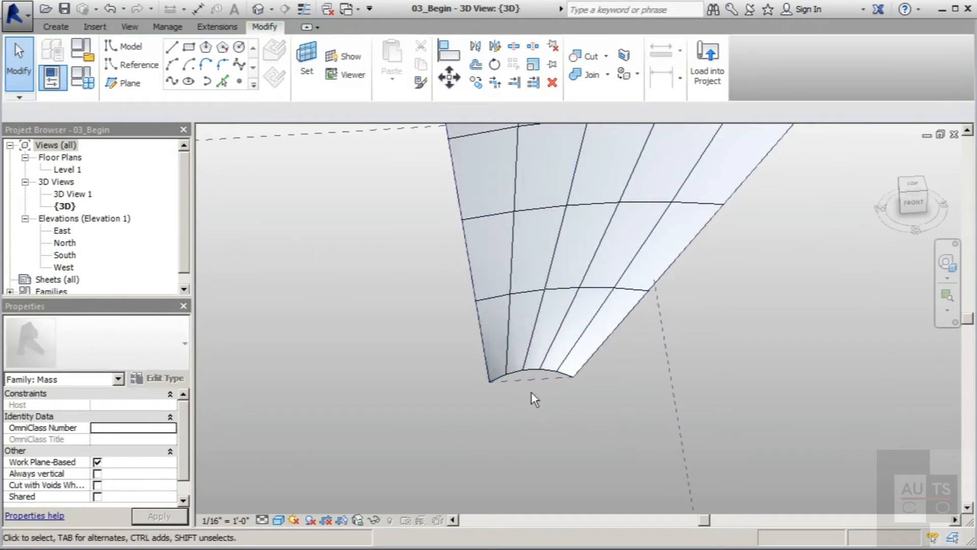
scroll(452, 466, down, 2)
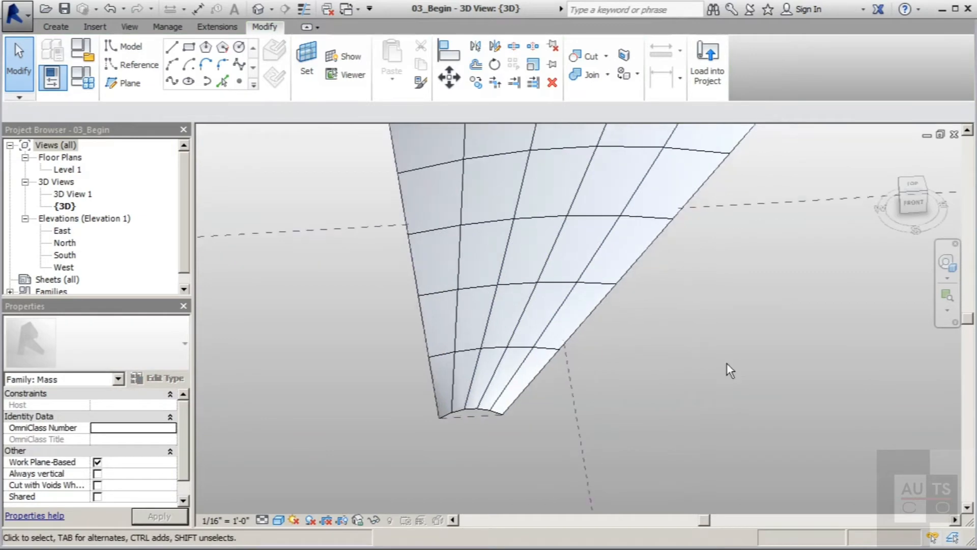
shift+middle_drag(728, 365, 719, 383)
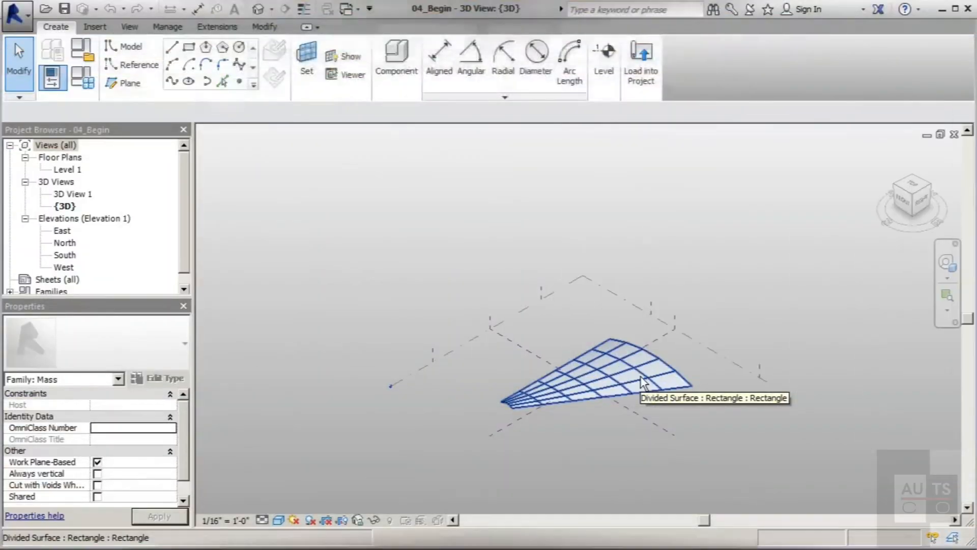
Step: In 04_Begin, hide the divided surface's rectangle pattern, show its UV grid with nodes, and clear the selection
scroll(640, 377, up, 3)
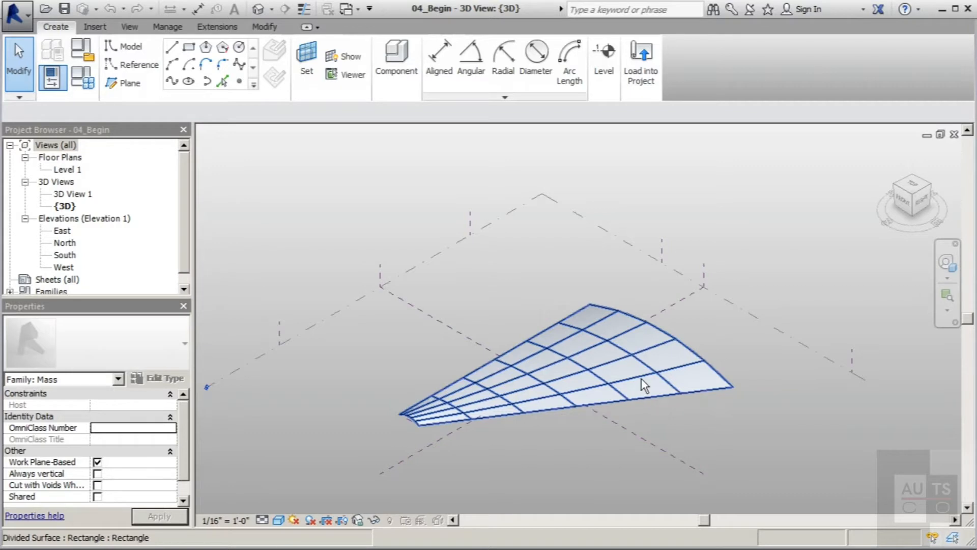
click(642, 377)
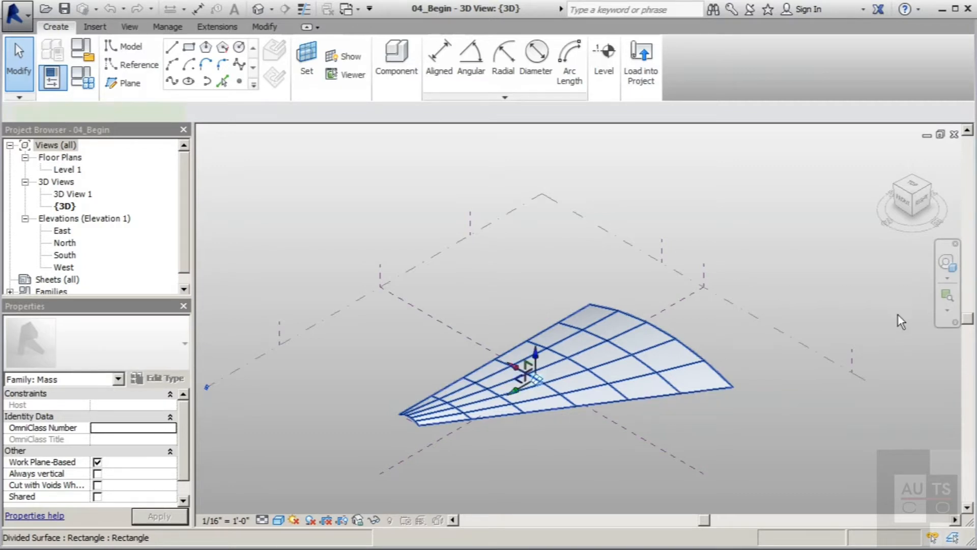
click(857, 66)
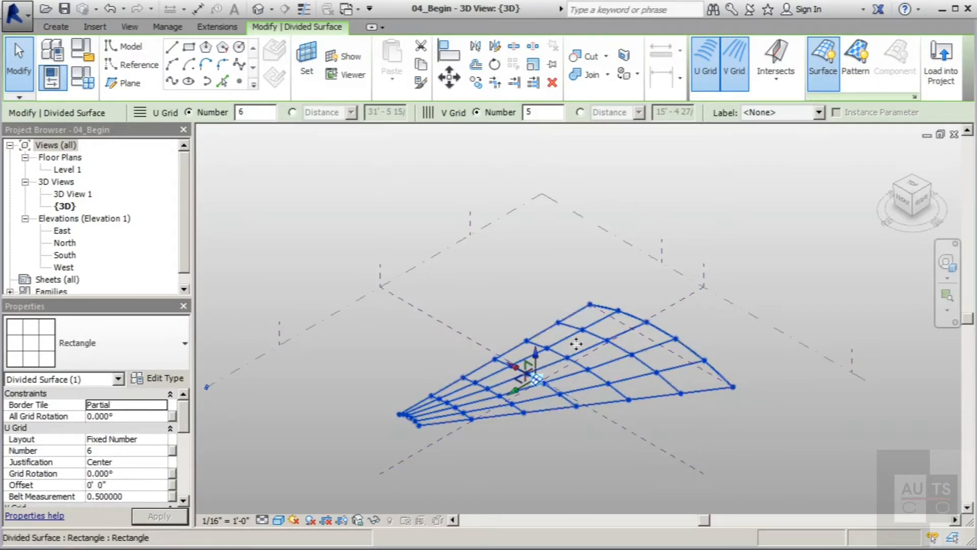
click(16, 75)
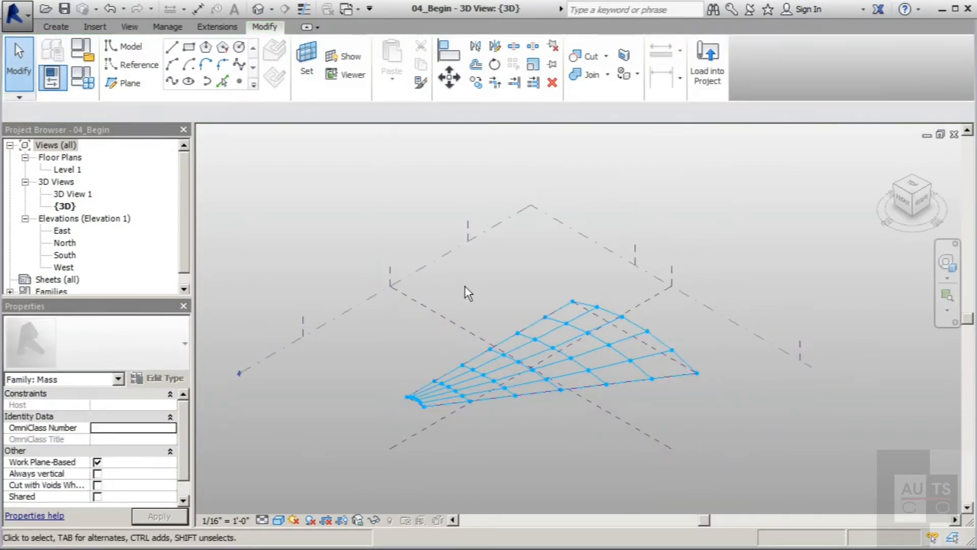
scroll(636, 372, down, 2)
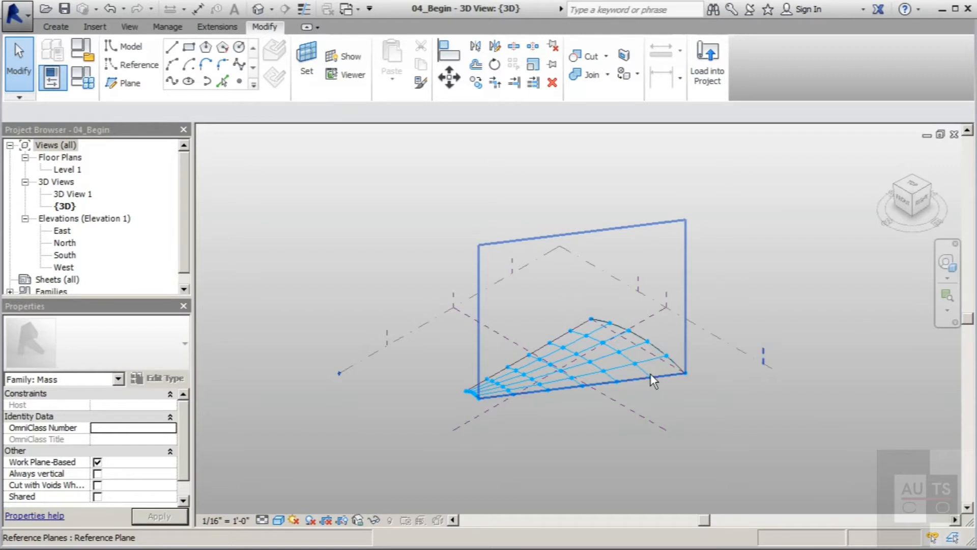
Step: Create a new family from the Curtain Panel Pattern Based template
click(23, 16)
mouse_move(103, 72)
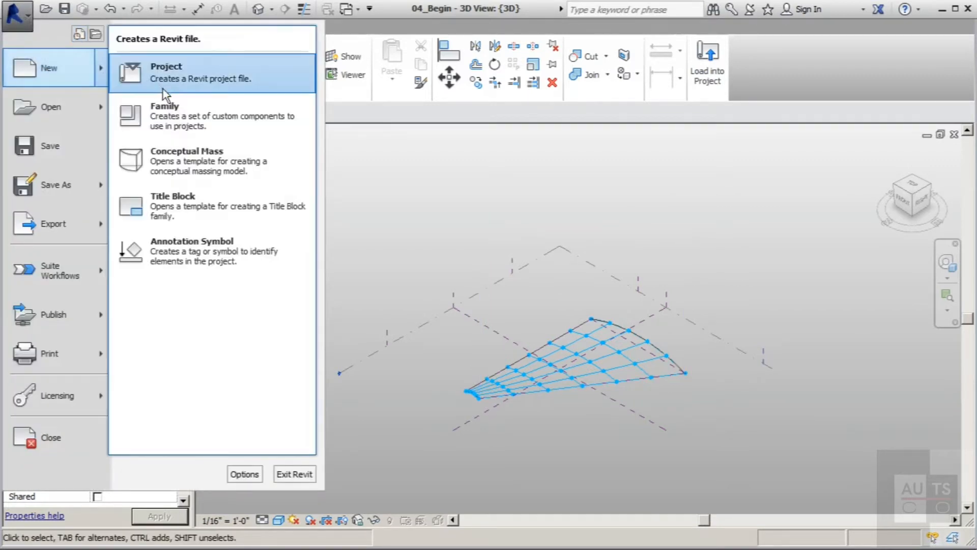
click(174, 118)
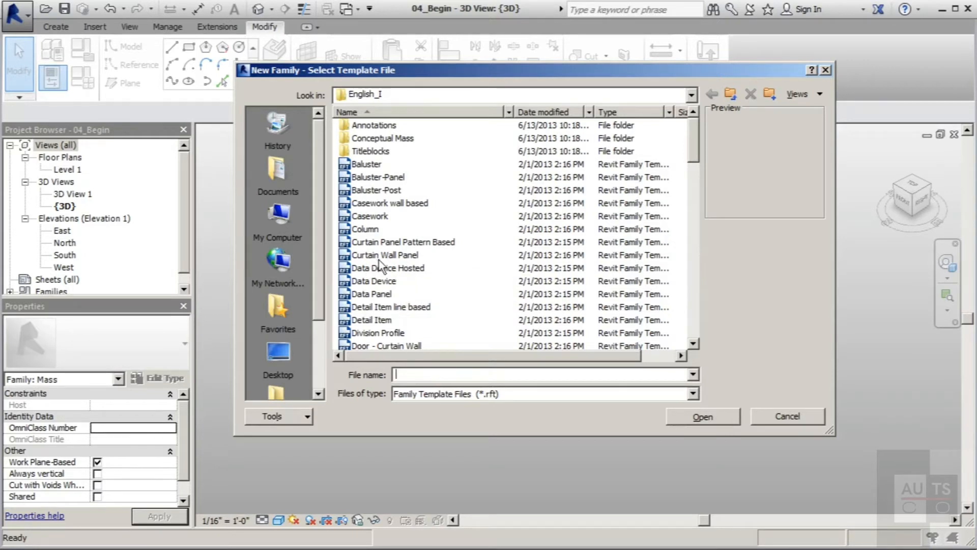
click(407, 245)
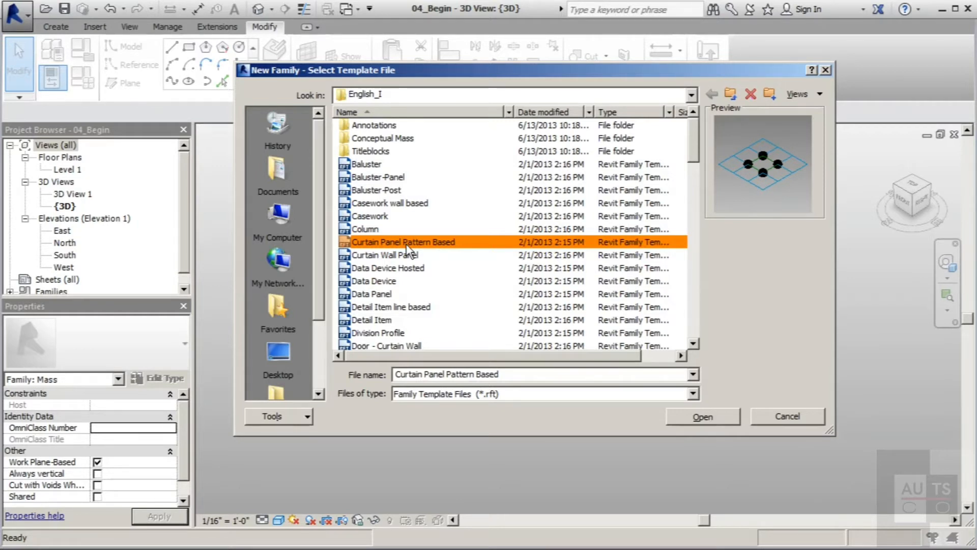
click(702, 417)
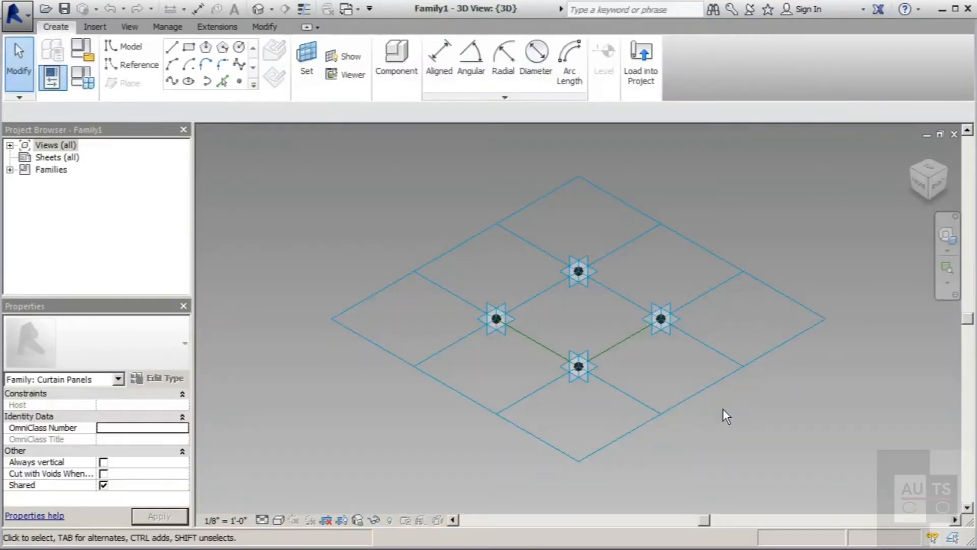
Step: Set the work plane on Placement Point 1 and place a reference point directly on that adaptive point
shift+middle_drag(725, 408, 556, 392)
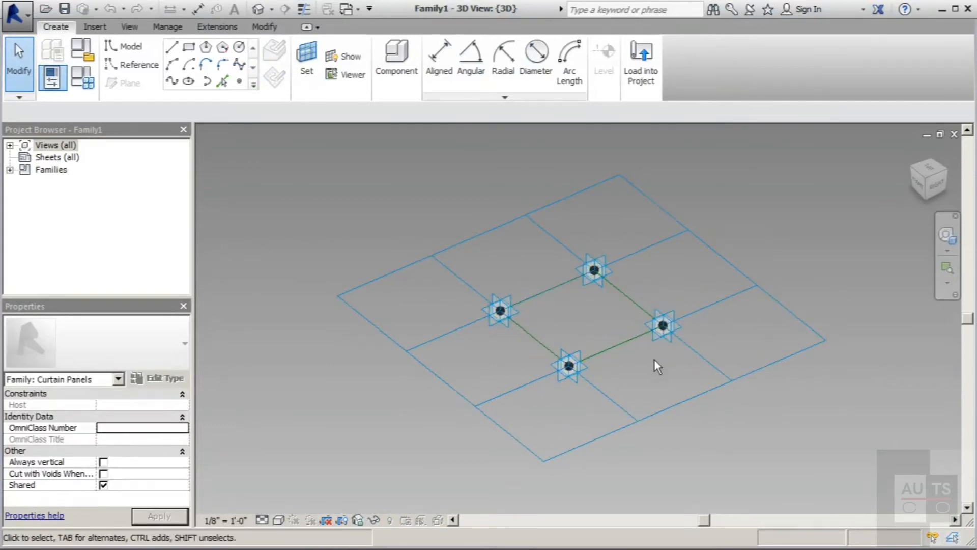
shift+middle_drag(654, 365, 762, 426)
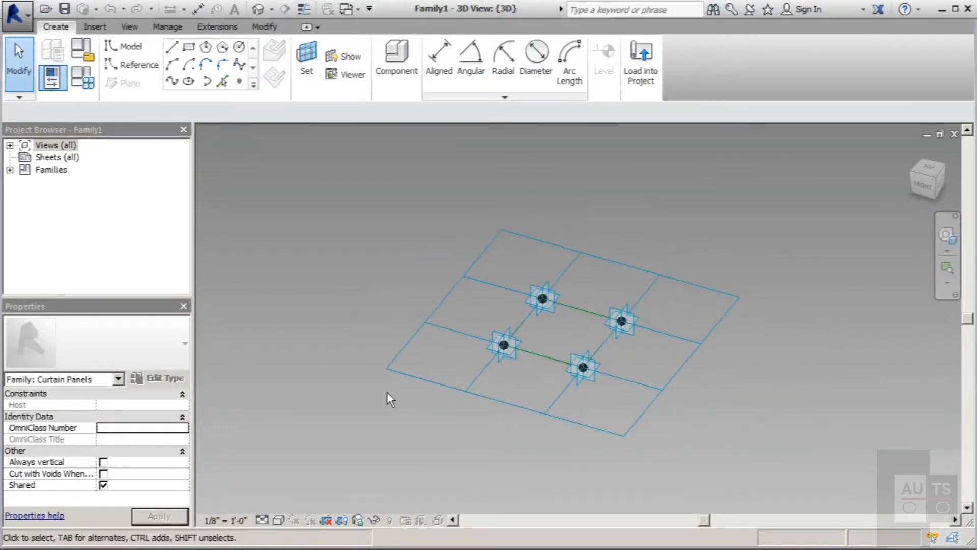
scroll(341, 371, down, 3)
scroll(860, 320, down, 1)
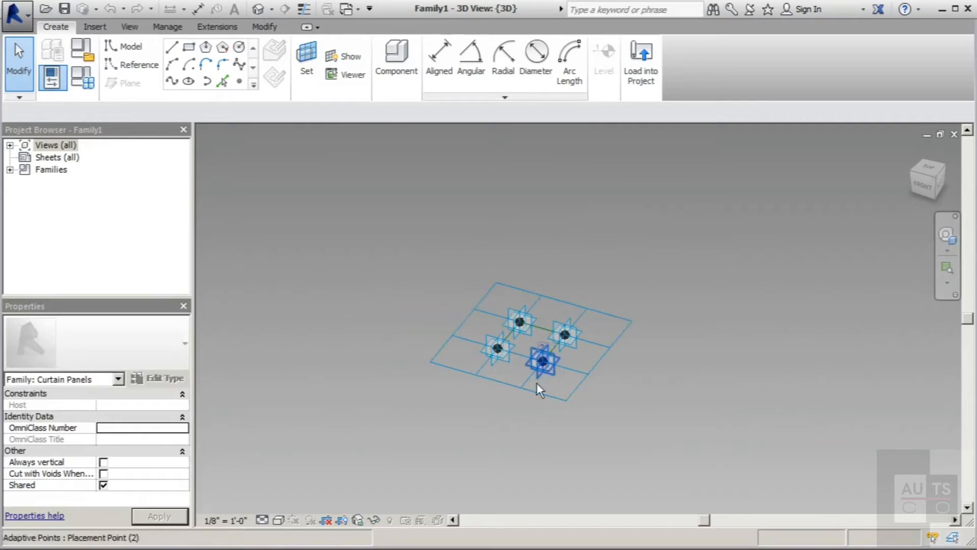
scroll(536, 383, up, 2)
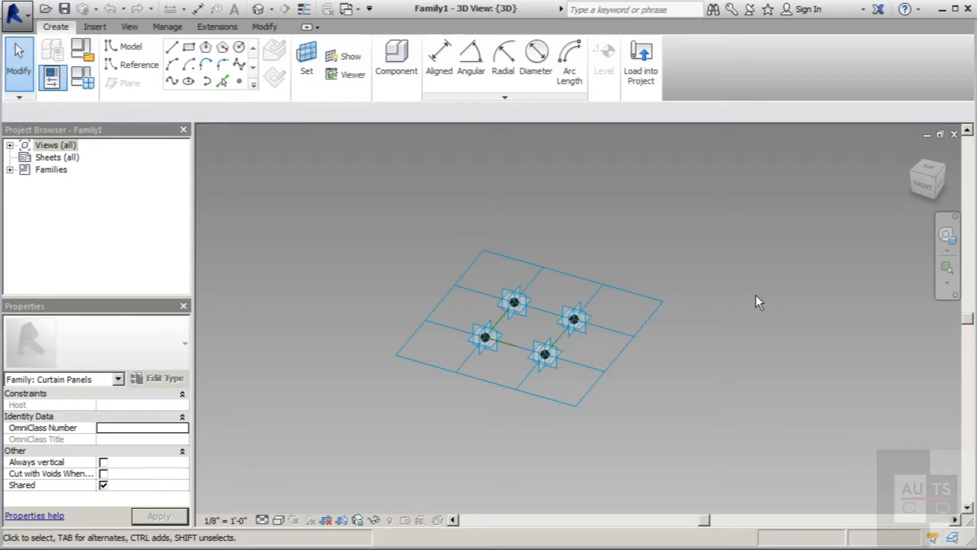
click(307, 61)
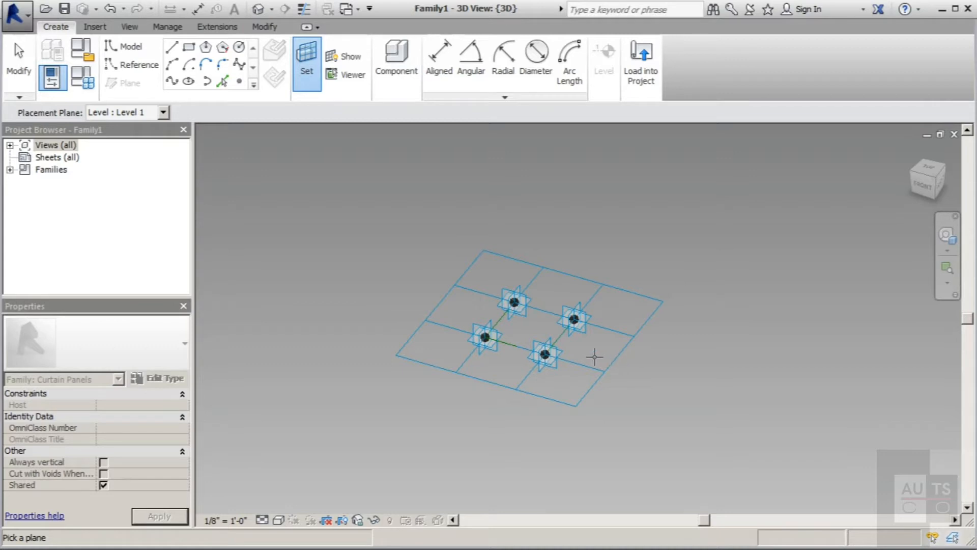
click(479, 344)
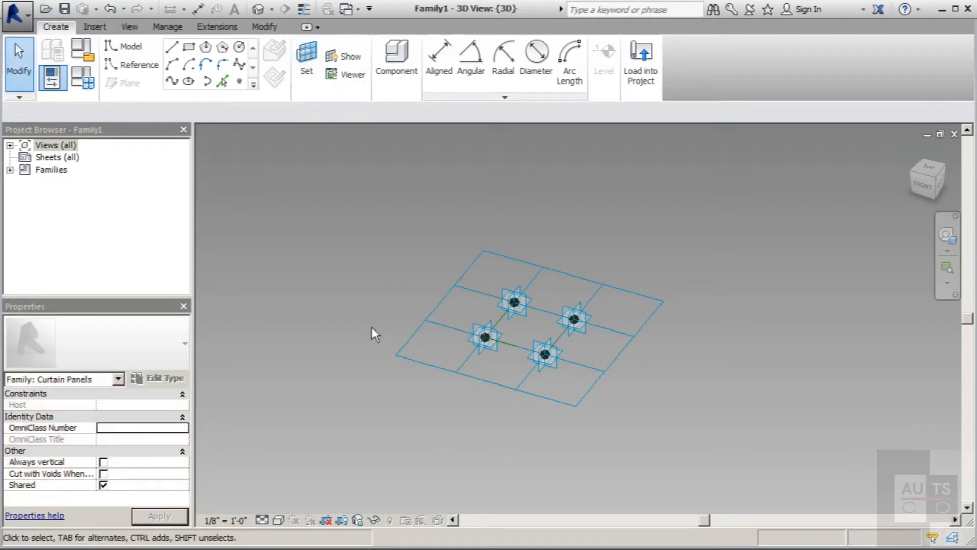
click(239, 82)
scroll(485, 337, up, 4)
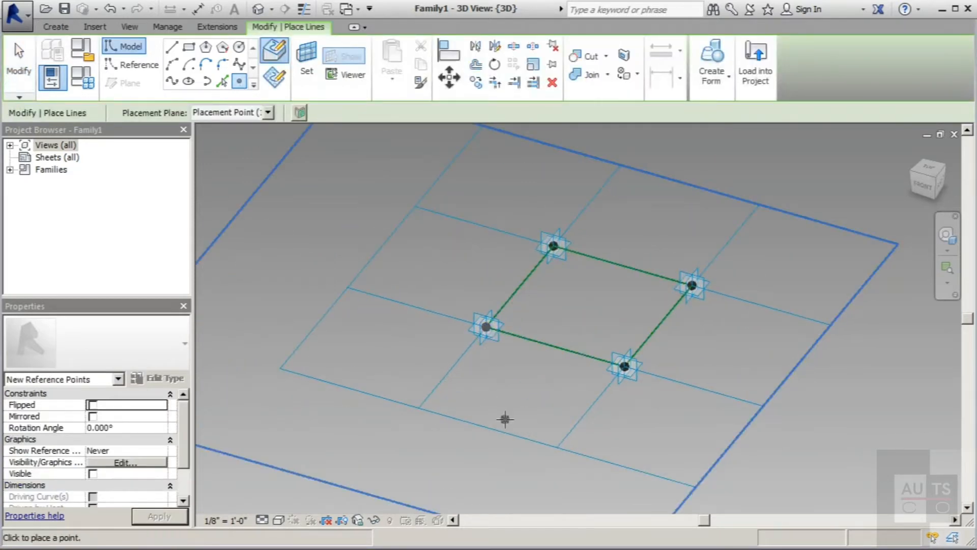
Step: Set the work plane on Placement Point 4 and place a reference point on that adaptive point
click(307, 61)
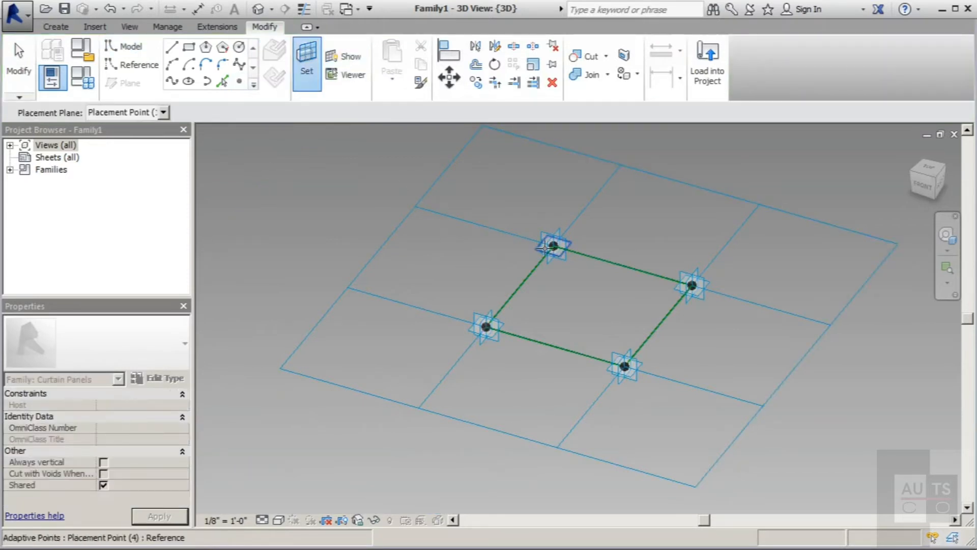
click(519, 309)
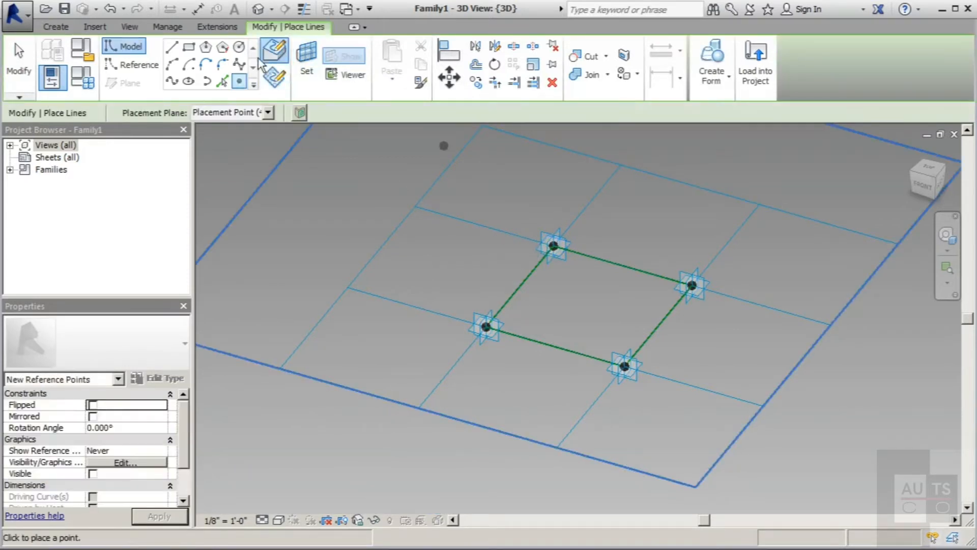
click(240, 82)
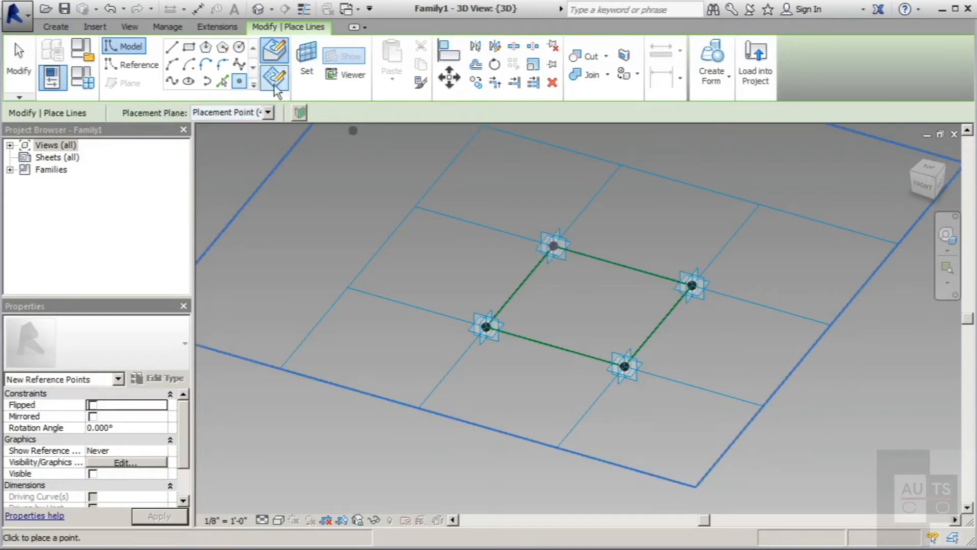
Step: Place reference points on adaptive Placement Points 3 and 2, setting each one's own work plane first, and end point placement
click(306, 61)
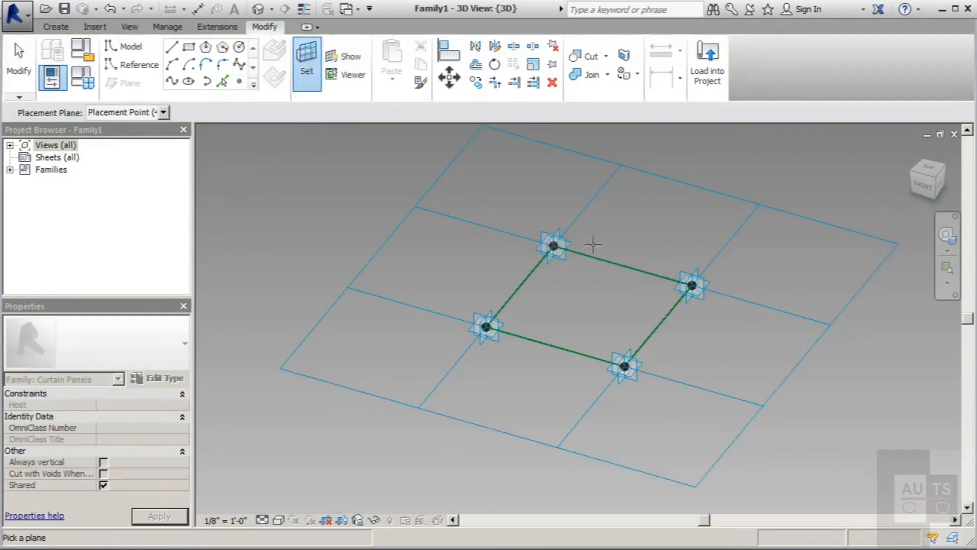
click(685, 285)
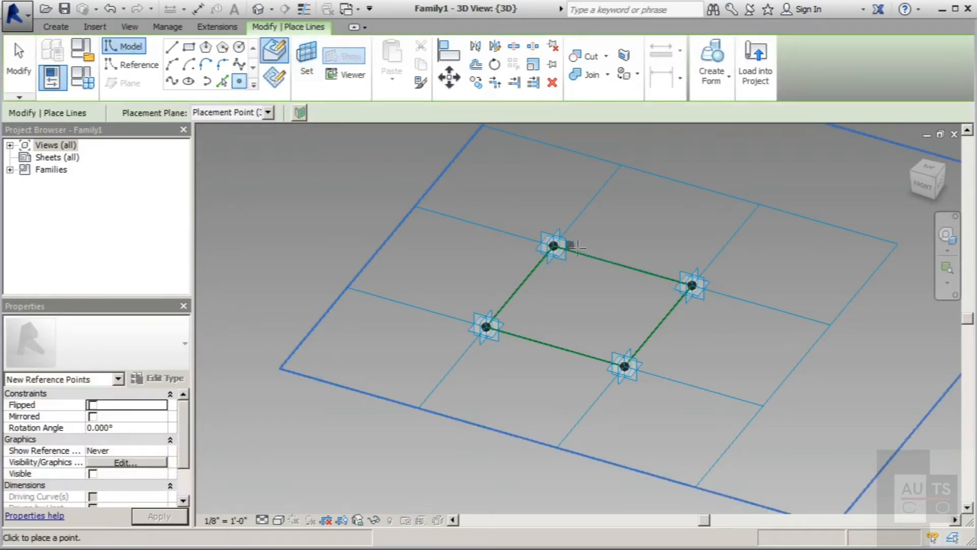
click(307, 63)
click(625, 367)
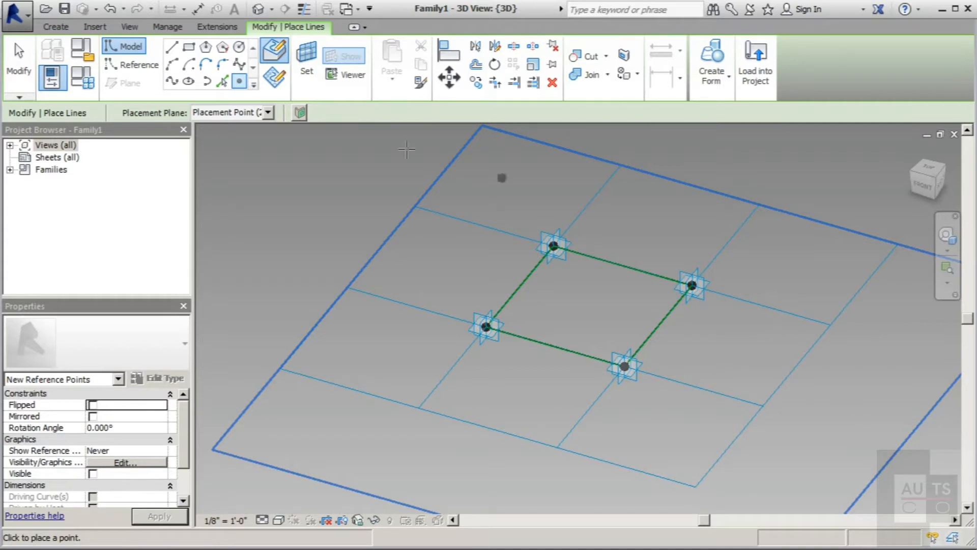
click(34, 72)
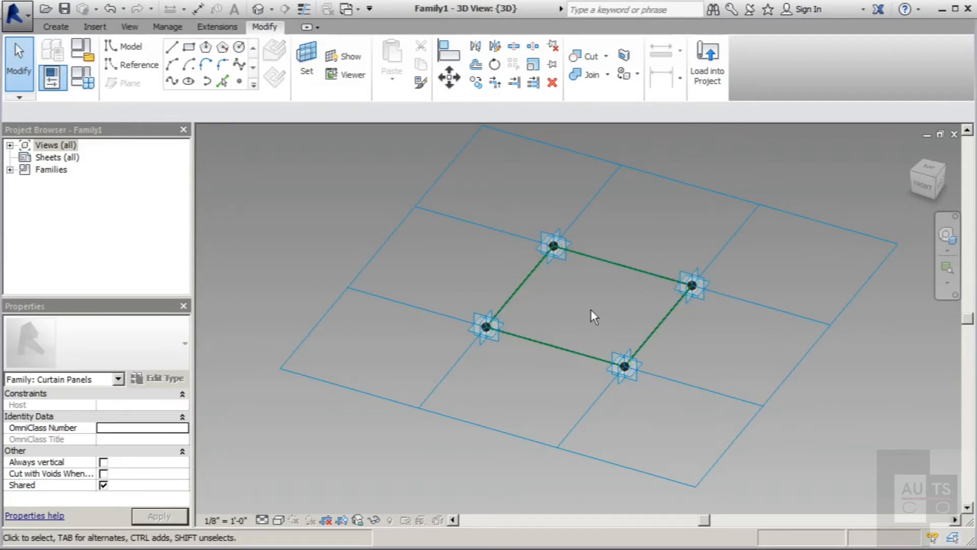
Step: Cycle through the overlapping elements at Placement Point 1 to look for its hosted reference point
key(Tab)
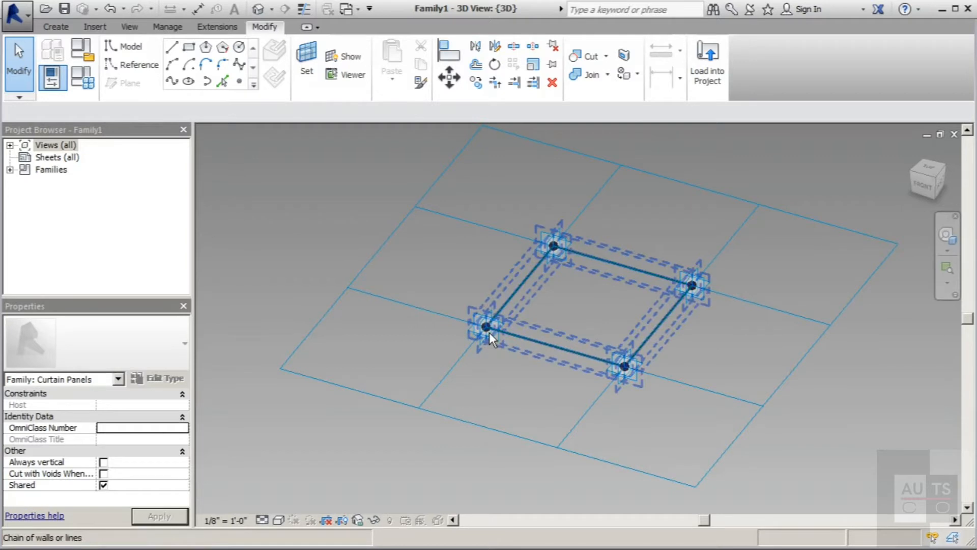
key(Tab)
key(Tab)
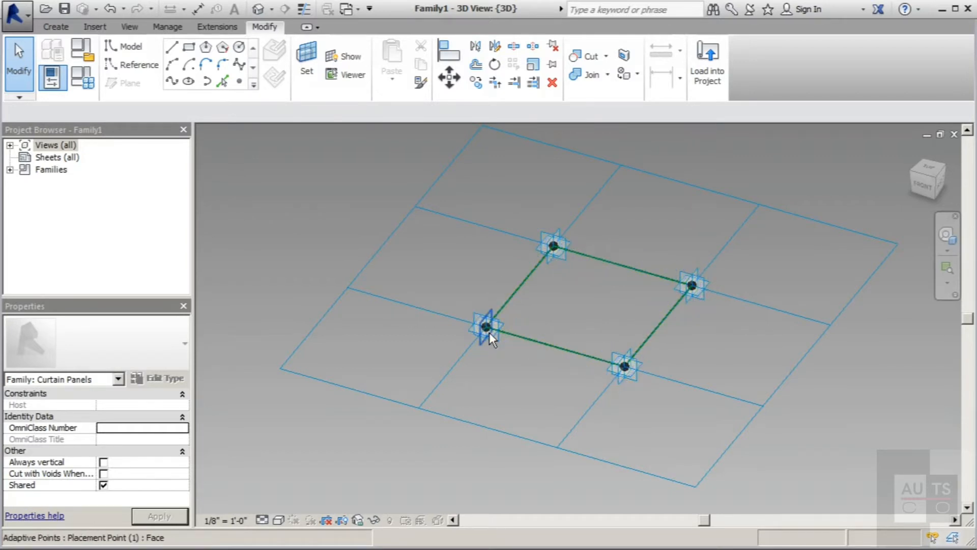
key(Tab)
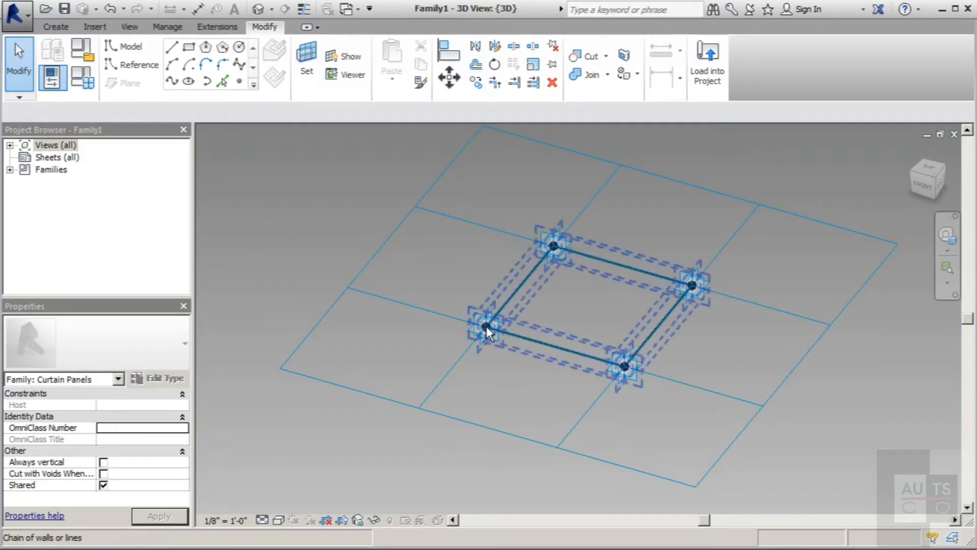
key(Tab)
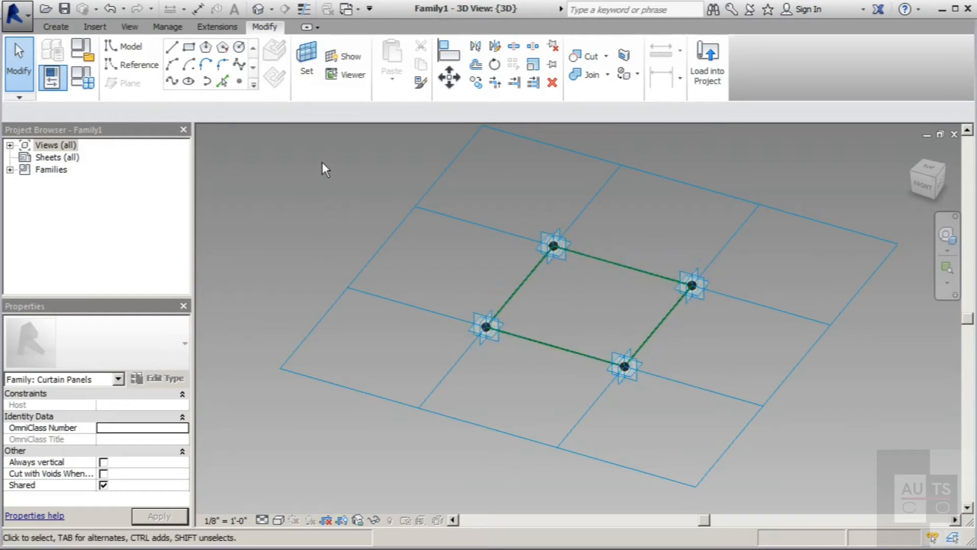
Step: Select all elements of the panel grid and filter the selection to Reference Points only, excluding Adaptive Points and Reference Lines
drag(321, 162, 851, 466)
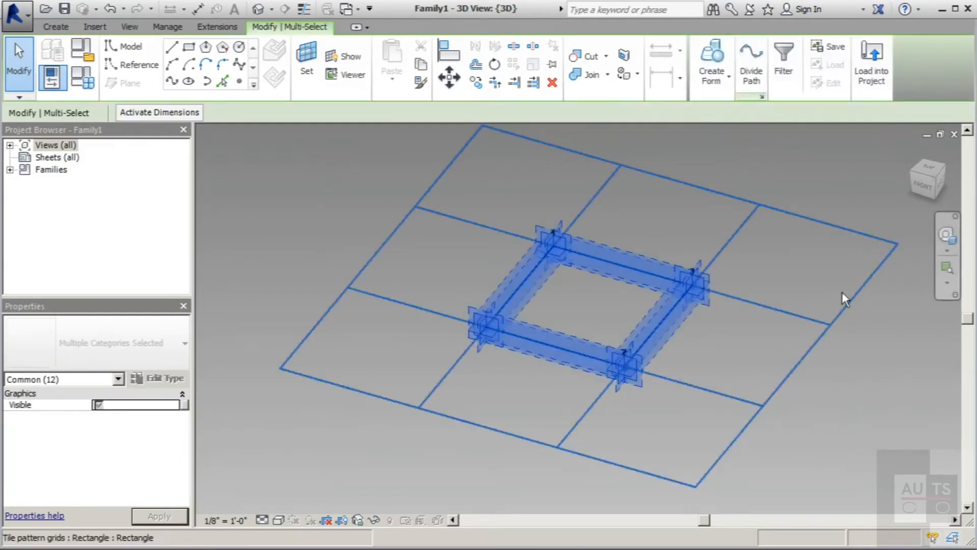
click(783, 56)
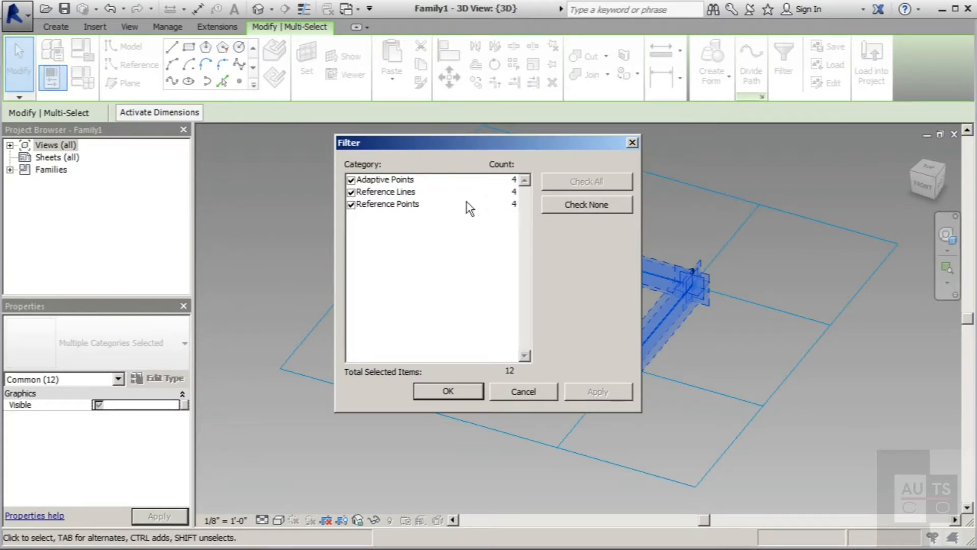
click(350, 192)
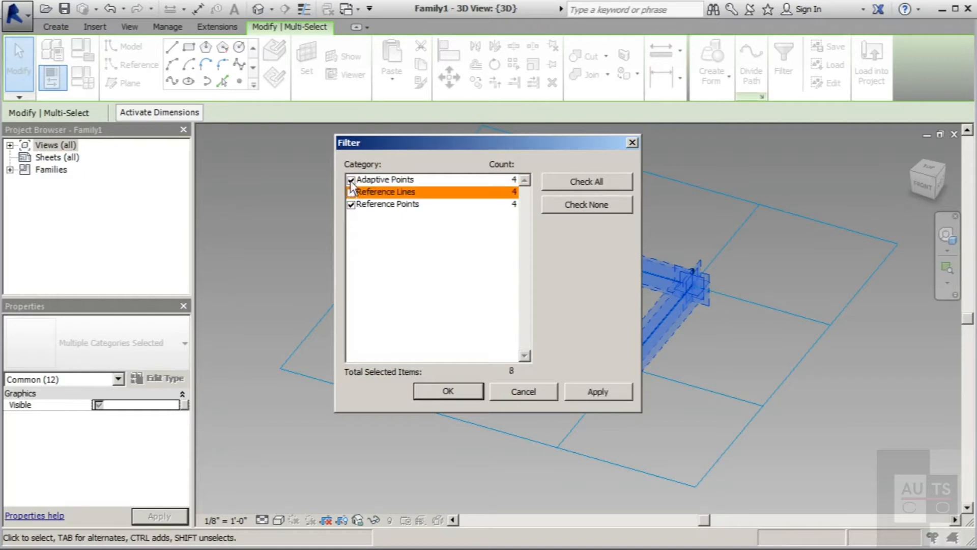
click(350, 180)
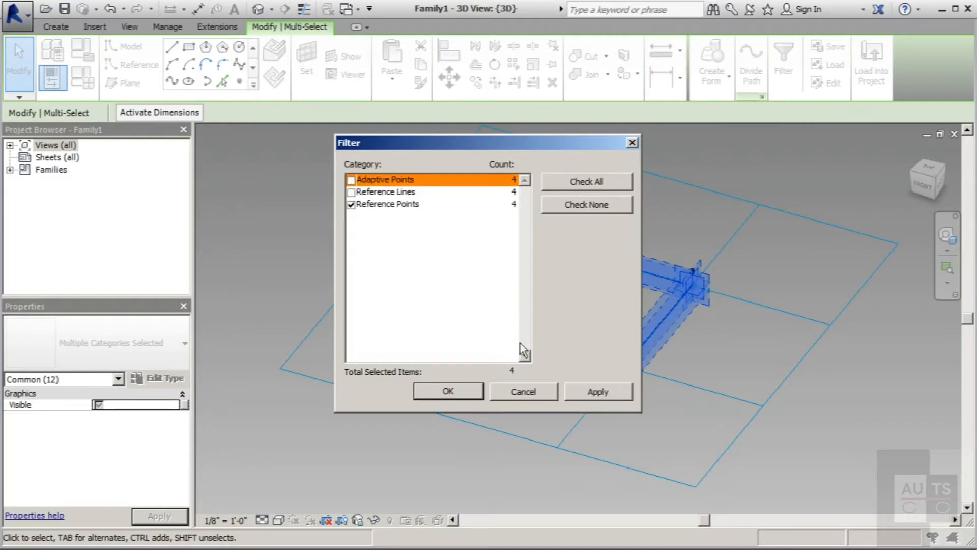
click(612, 396)
click(453, 392)
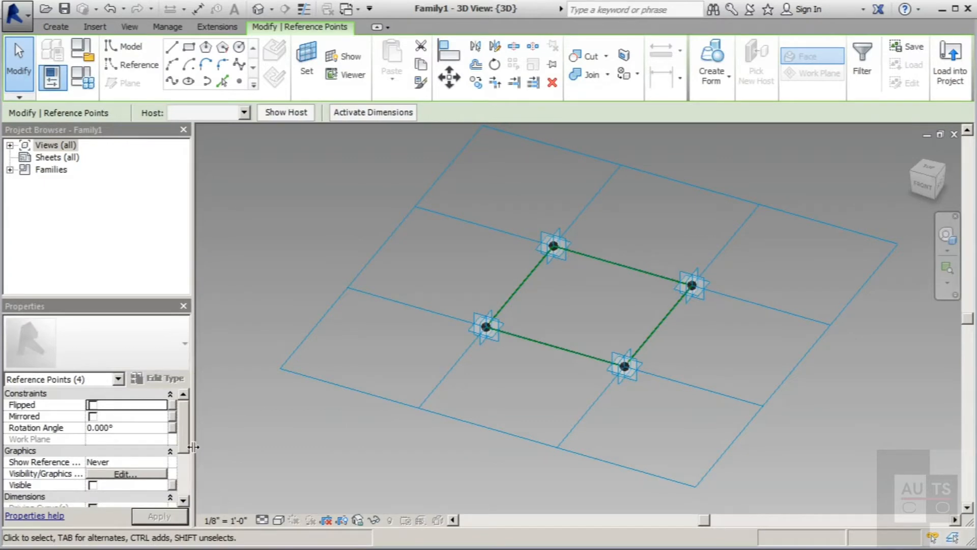
Step: Set the Offset of the four selected reference points to 8' and apply it
drag(186, 420, 192, 469)
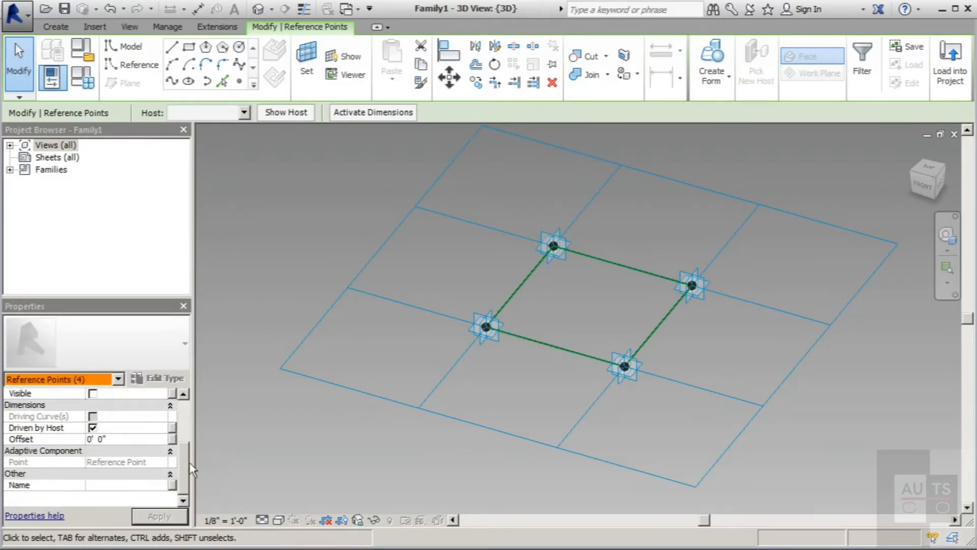
click(130, 438)
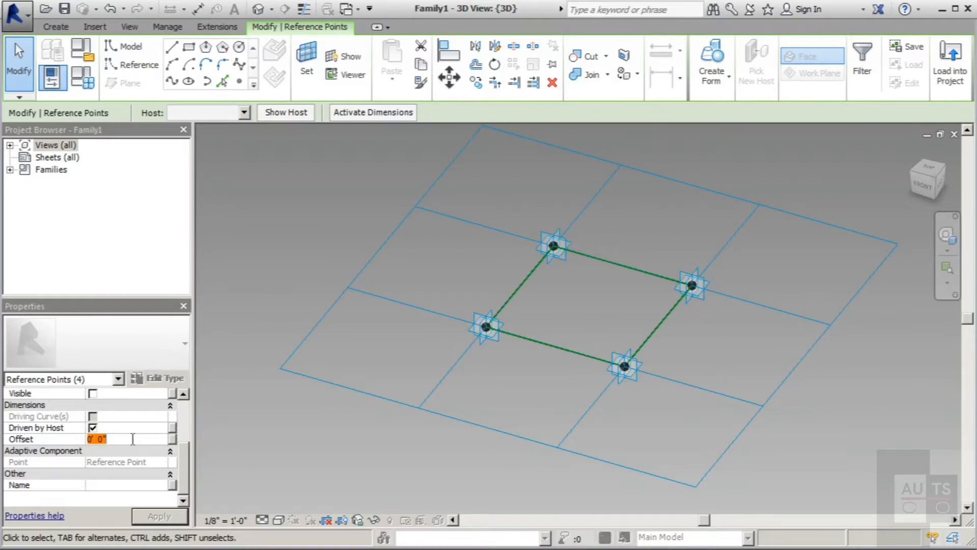
text(8)
text(')
click(160, 515)
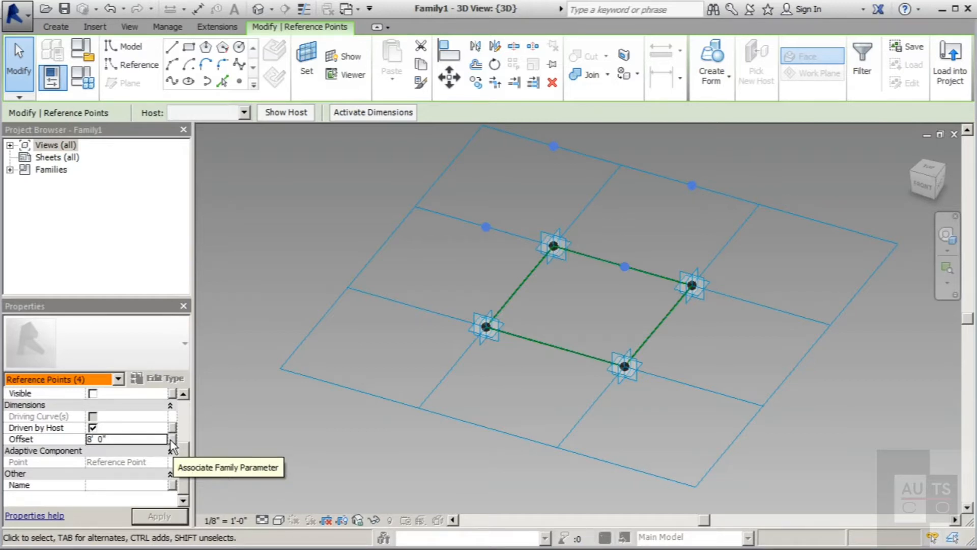
Step: Associate the reference points' Offset with a new type parameter named Frame Depth, grouped under Dimensions
click(172, 440)
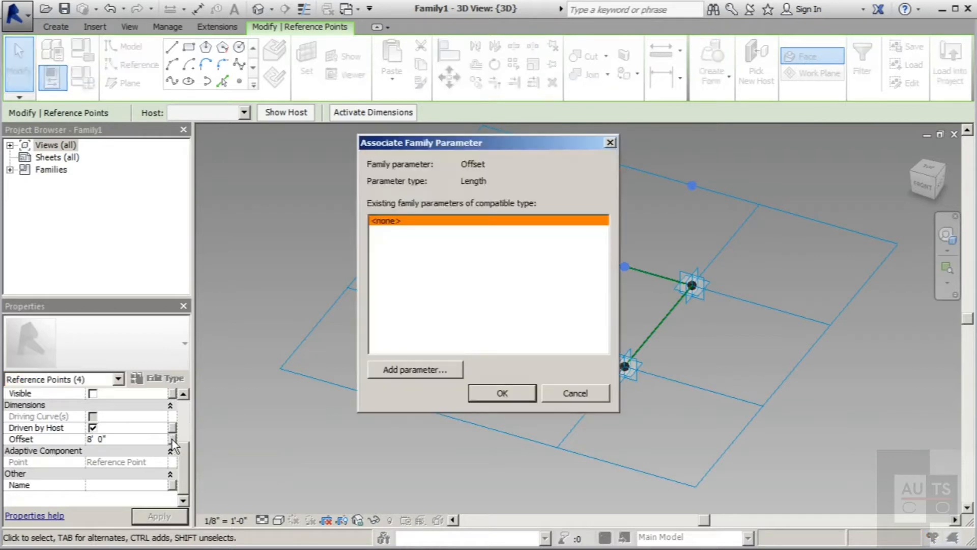
click(406, 370)
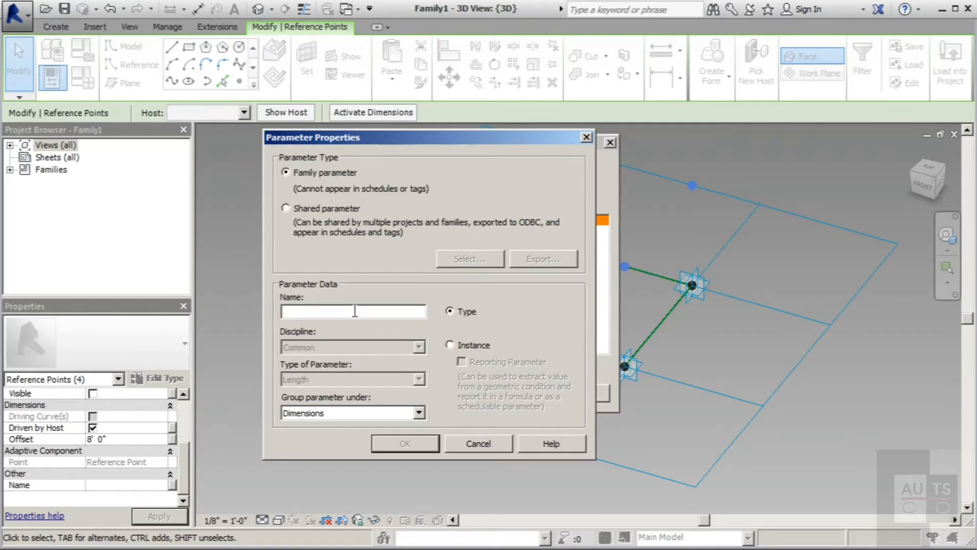
text(Frame Depth)
click(428, 444)
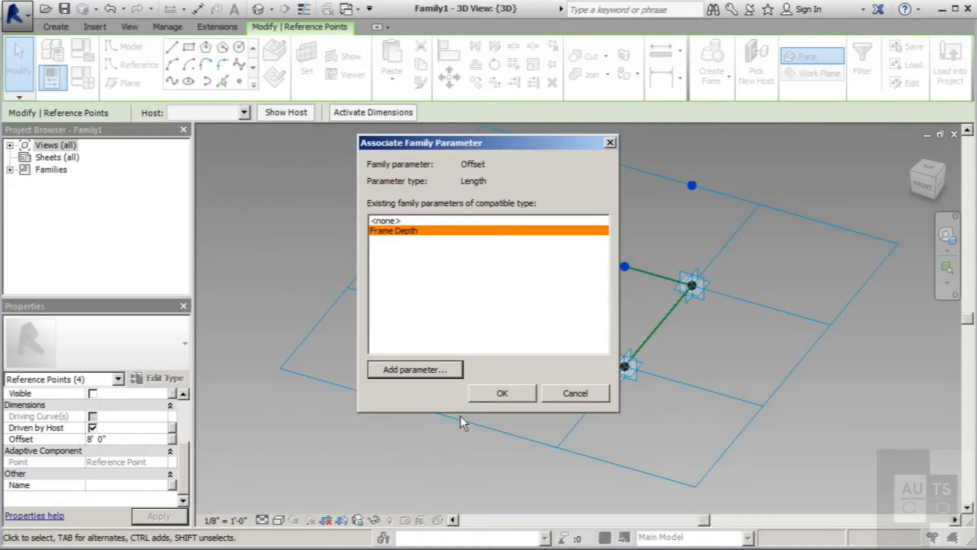
click(501, 393)
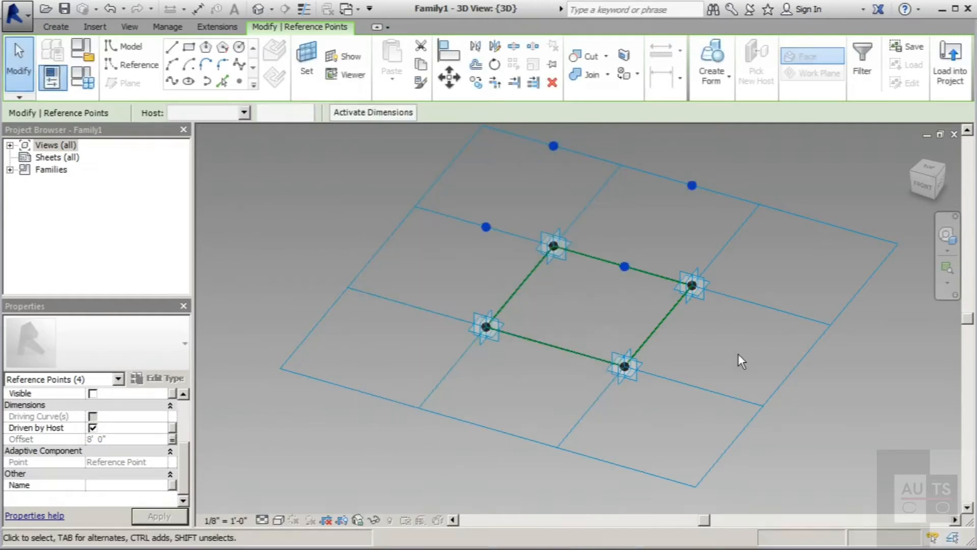
scroll(417, 437, down, 1)
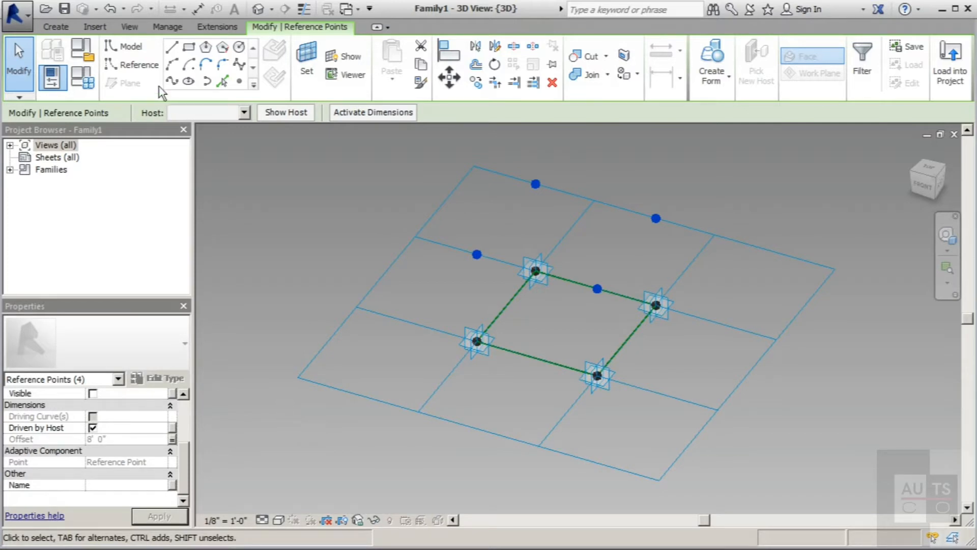
Step: Draw a closed four-sided loop of chained model lines through the four offset reference points, with 3D Snapping enabled
click(142, 51)
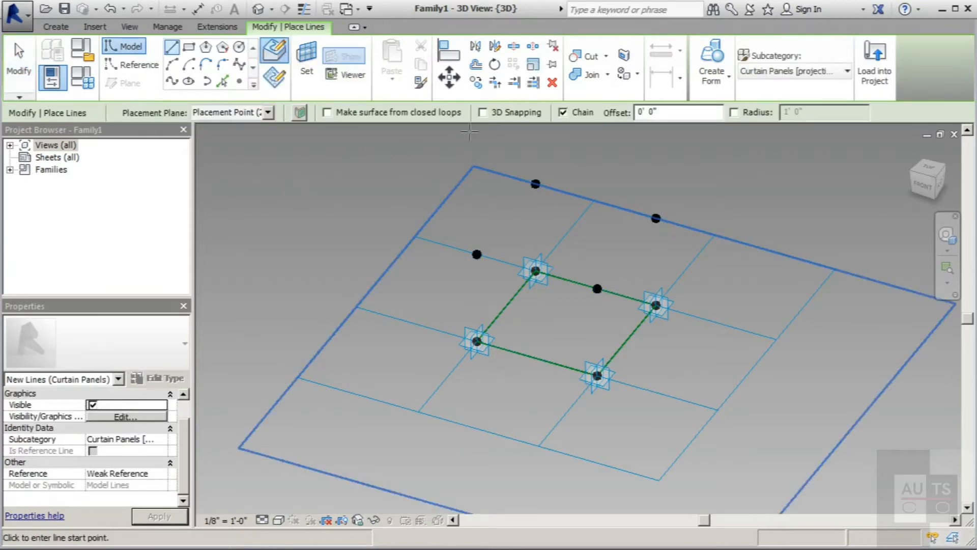
click(484, 113)
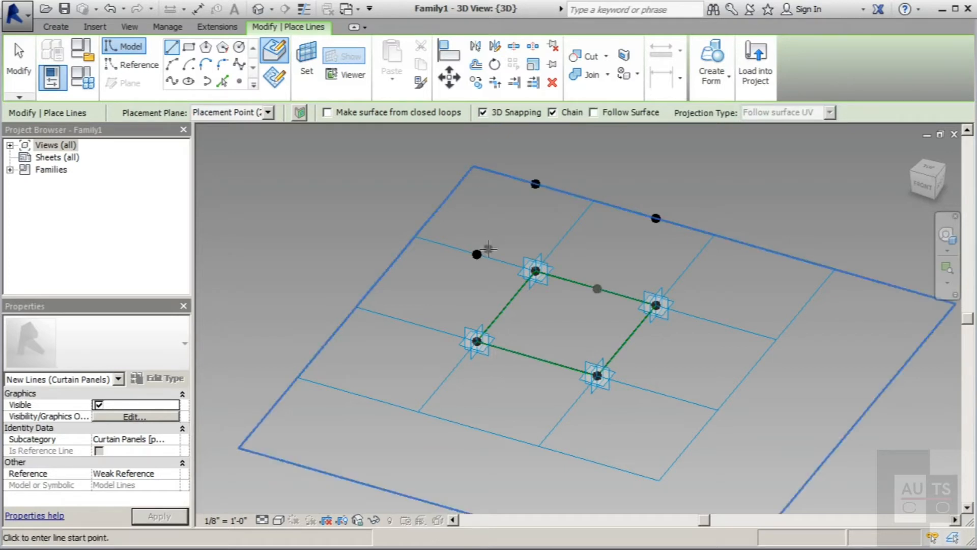
click(477, 254)
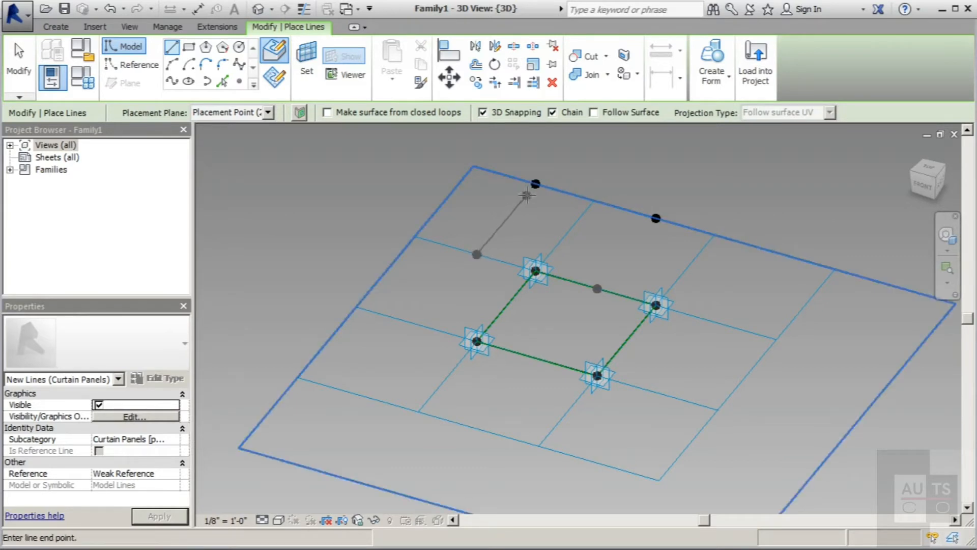
click(535, 183)
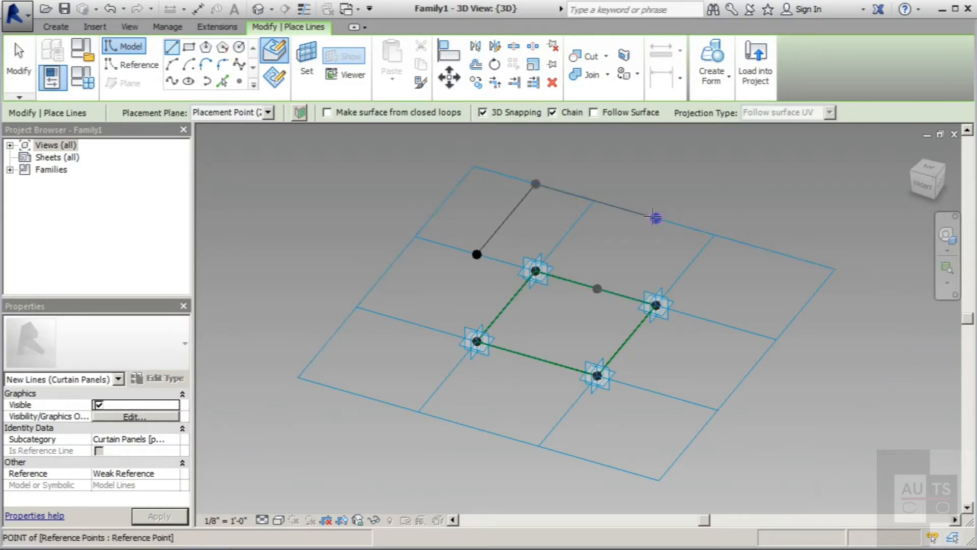
click(656, 218)
click(598, 288)
click(477, 254)
click(25, 70)
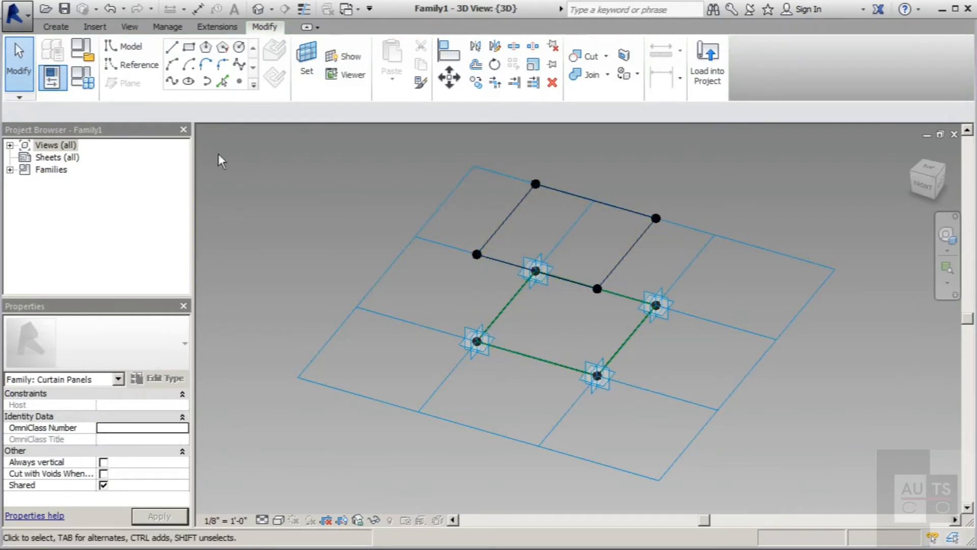
Step: Draw a model line between the midpoints of two opposite reference lines and place a reference point at the line's middle
click(171, 49)
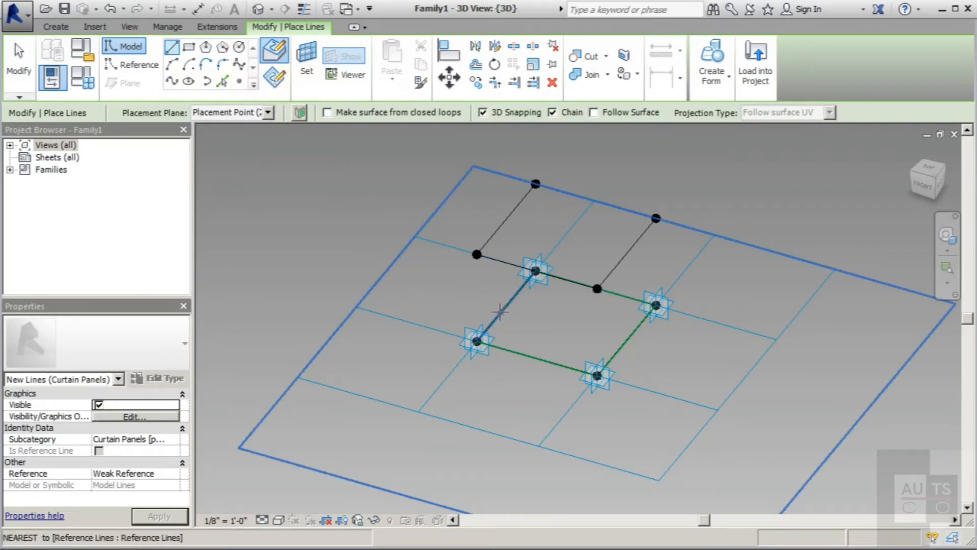
click(506, 306)
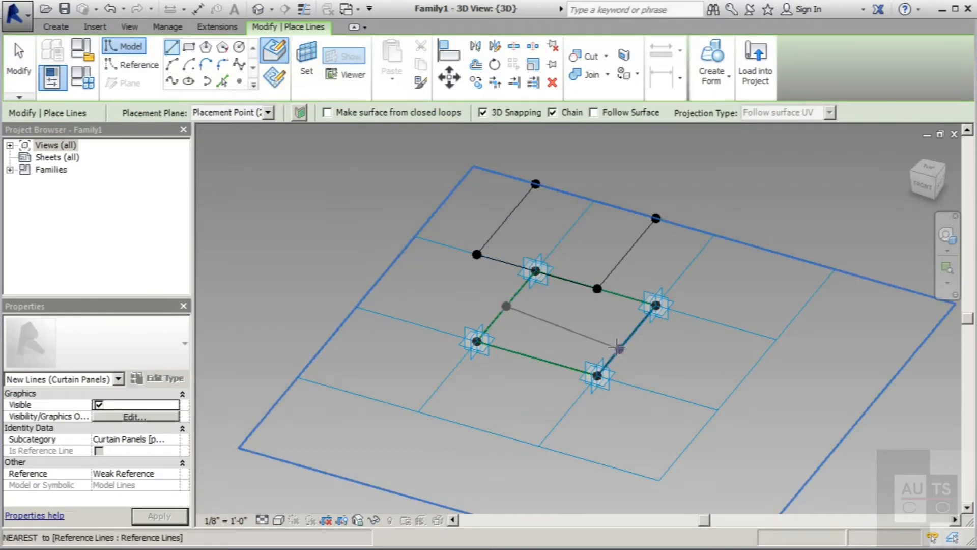
click(627, 341)
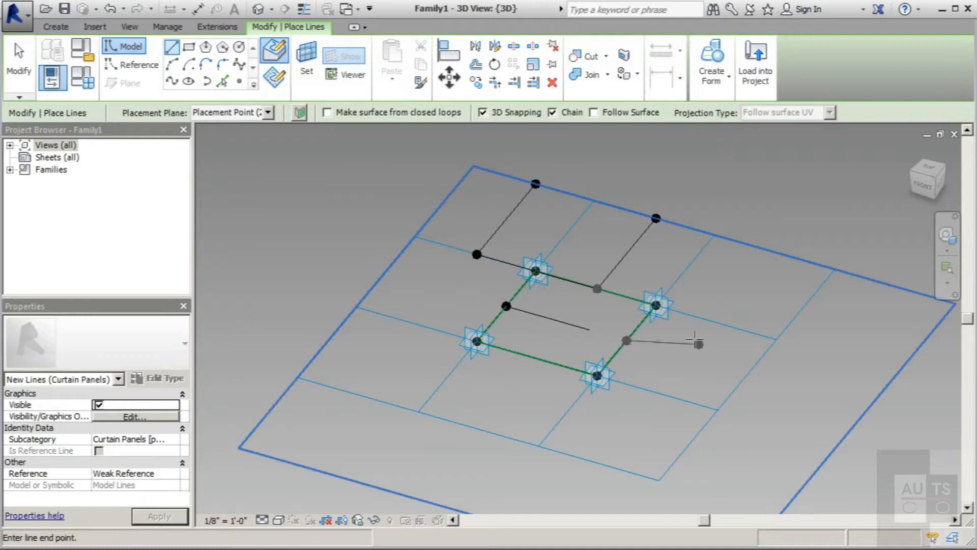
click(239, 81)
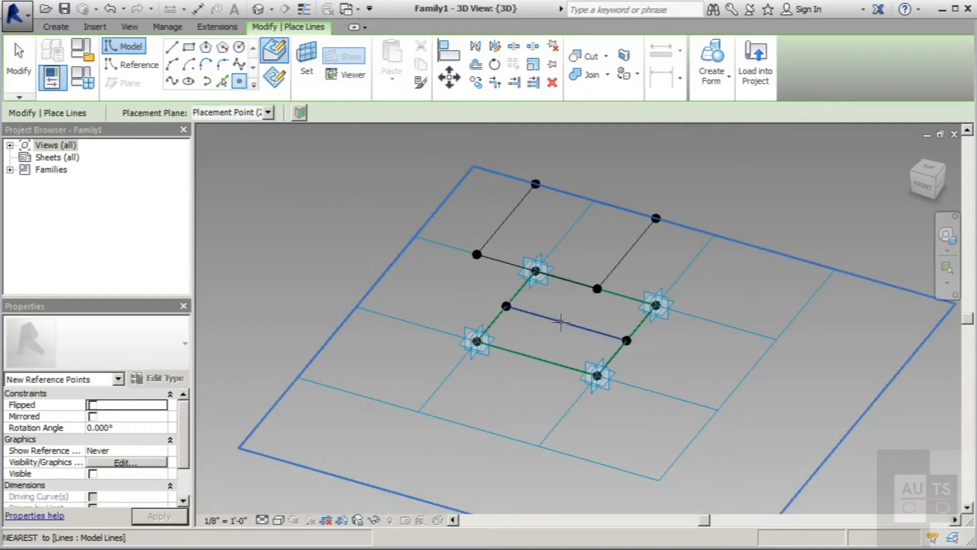
click(567, 322)
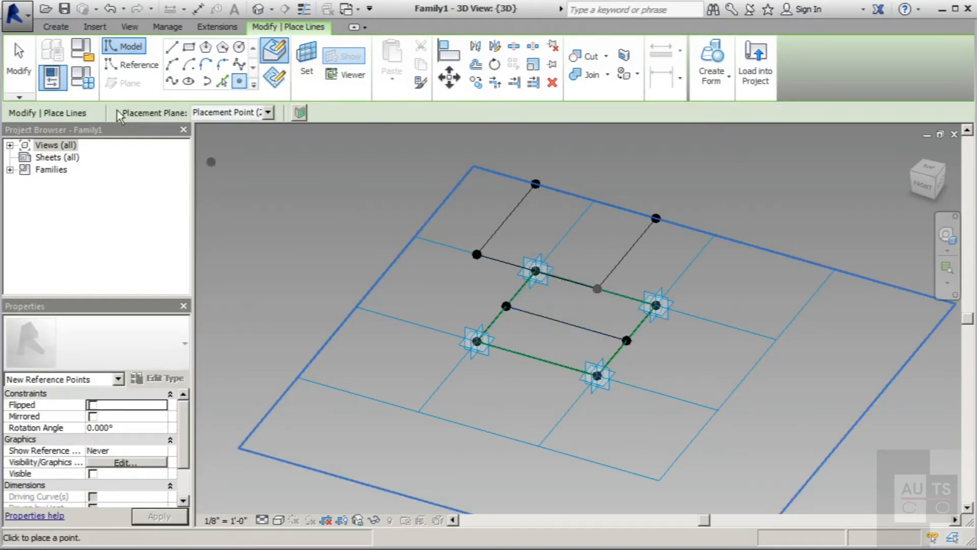
key(Escape)
key(Escape)
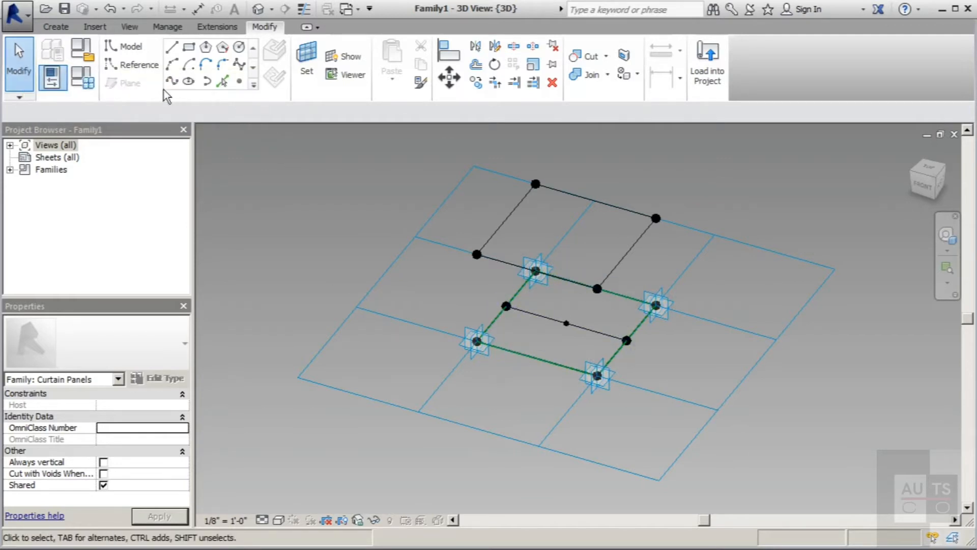
Step: Draw four diagonal model lines connecting the corners of the offset frame to the central reference point, forming an inverted pyramid
click(171, 46)
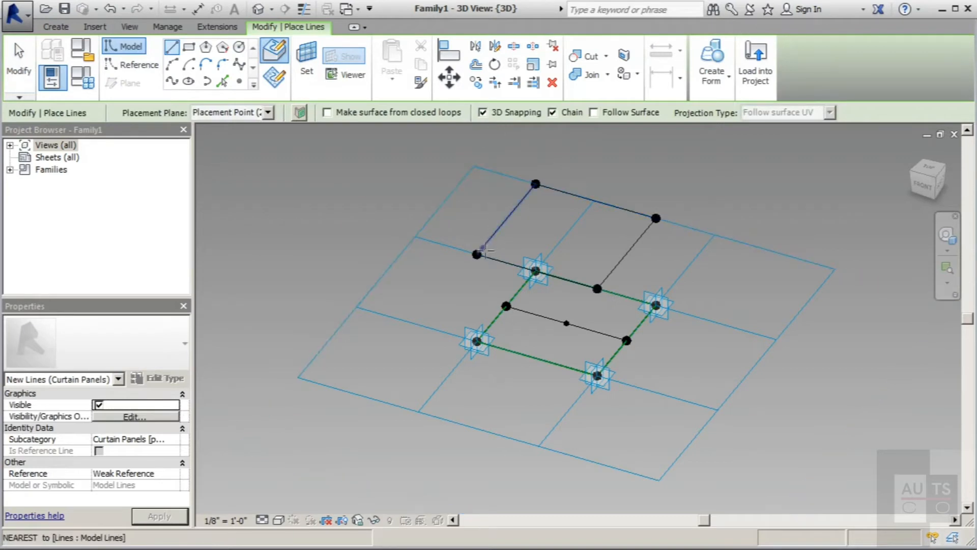
click(477, 254)
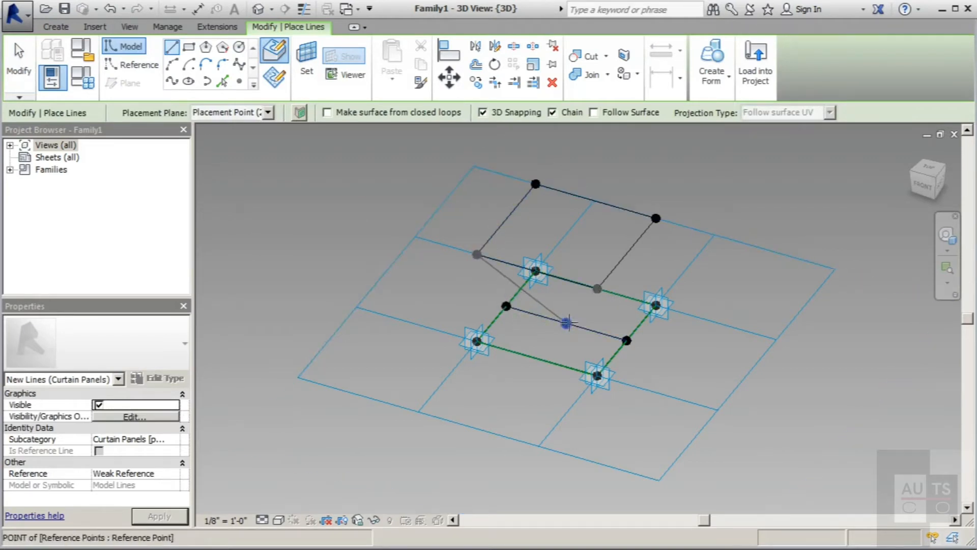
click(566, 322)
click(597, 289)
click(536, 183)
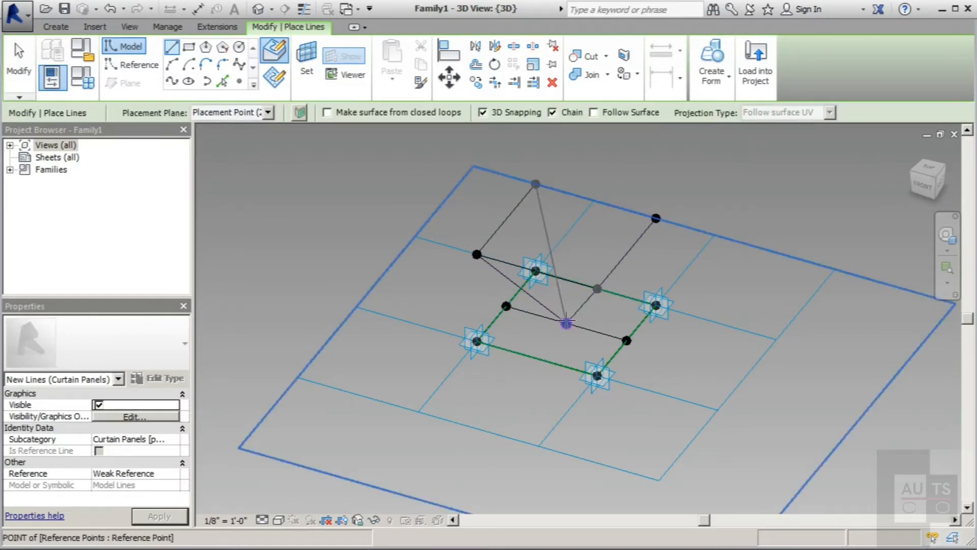
click(567, 323)
click(656, 219)
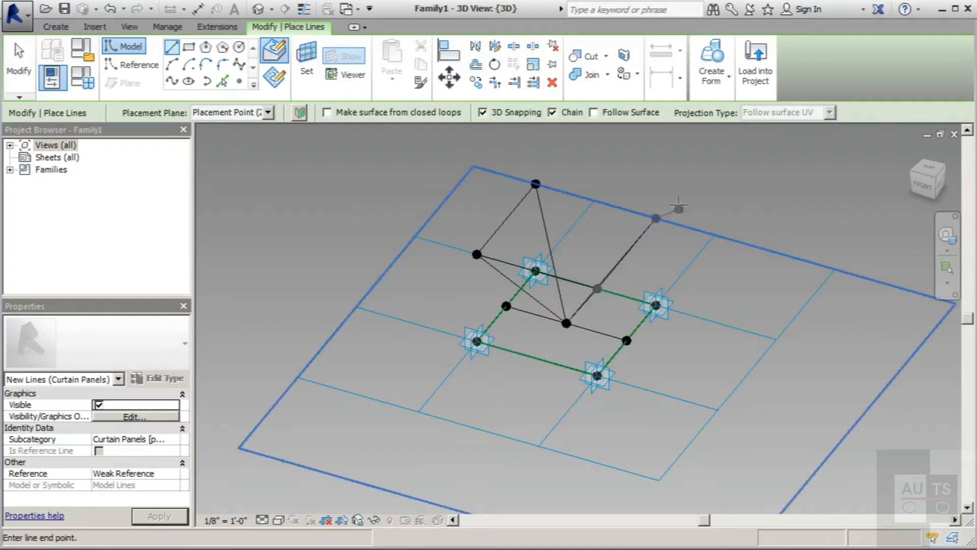
shift+middle_drag(589, 216, 666, 216)
click(21, 60)
Step: Delete the model line that crosses the middle of the base square beneath the pyramid
scroll(510, 291, down, 2)
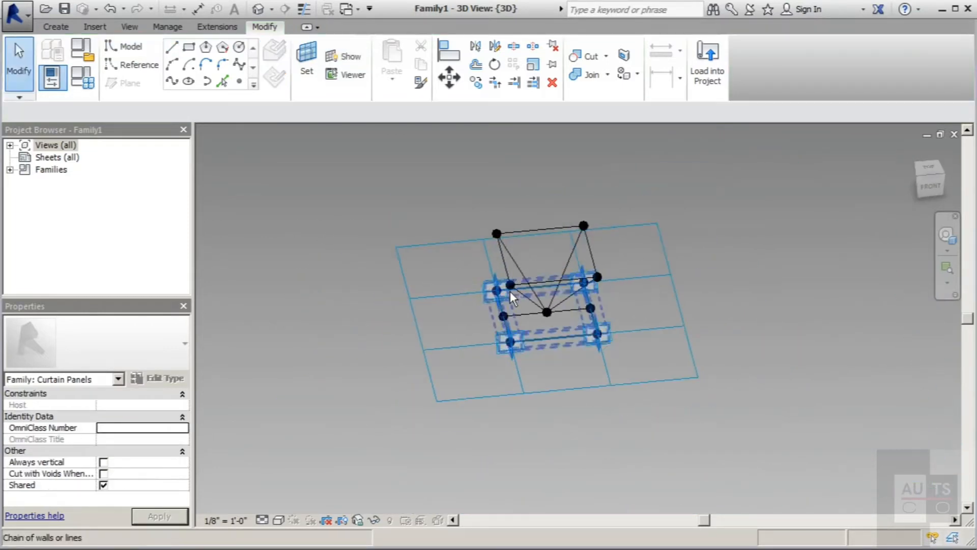
shift+middle_drag(585, 274, 551, 328)
scroll(557, 329, up, 3)
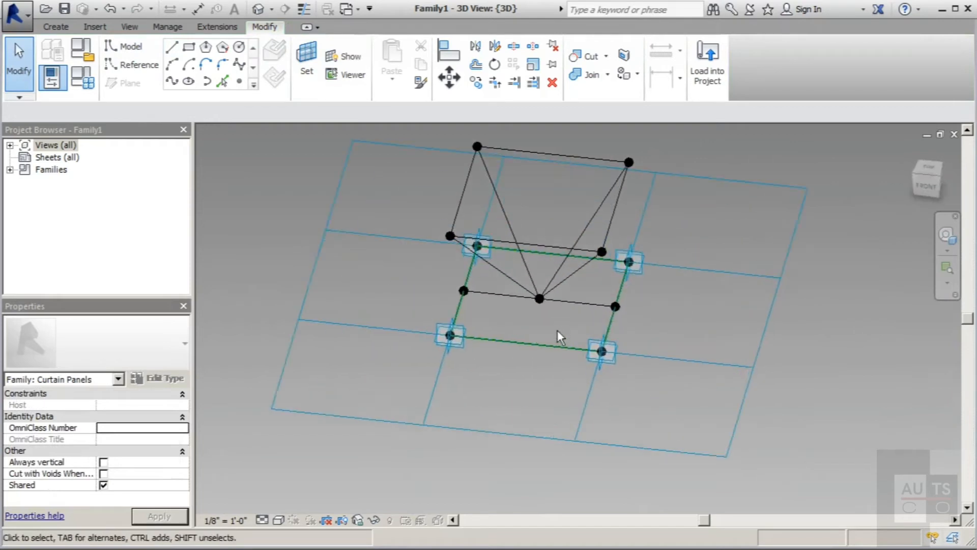
click(569, 303)
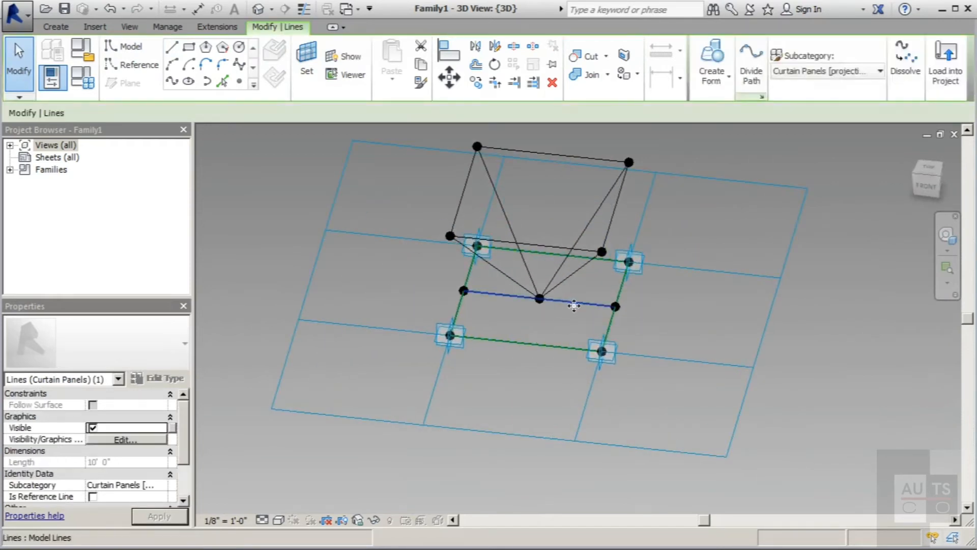
click(552, 82)
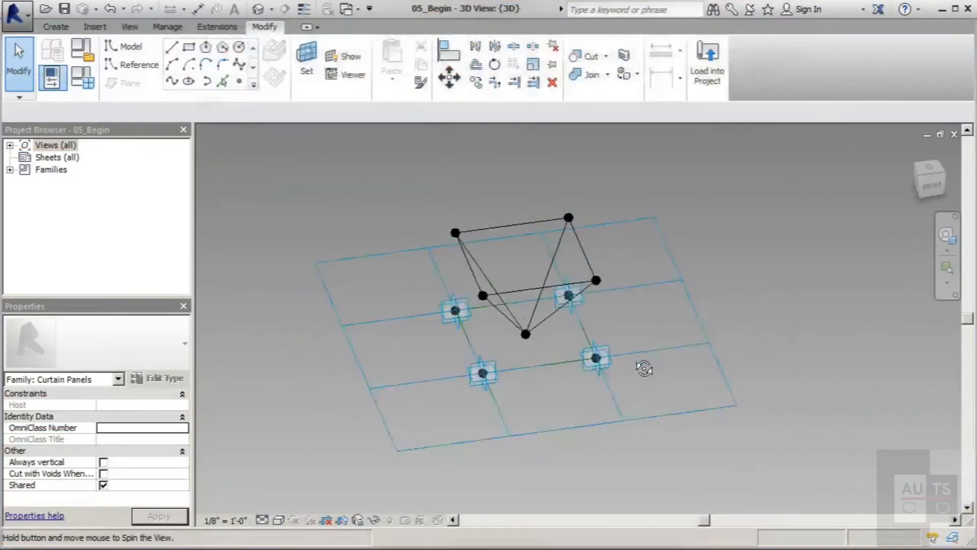
Step: Load the 05_Begin panel family into the 04_Begin mass and look through the mass's Pattern families
shift+middle_drag(460, 336, 814, 369)
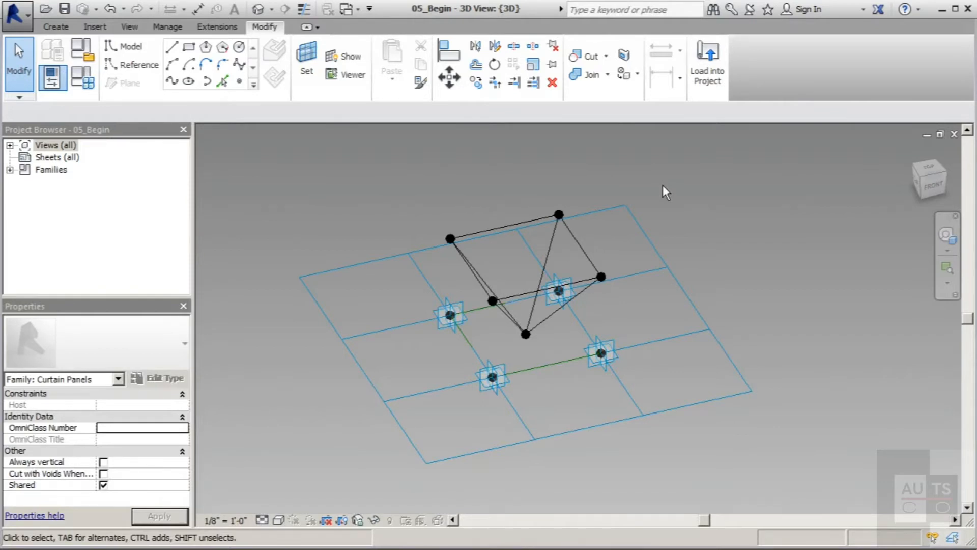
click(706, 62)
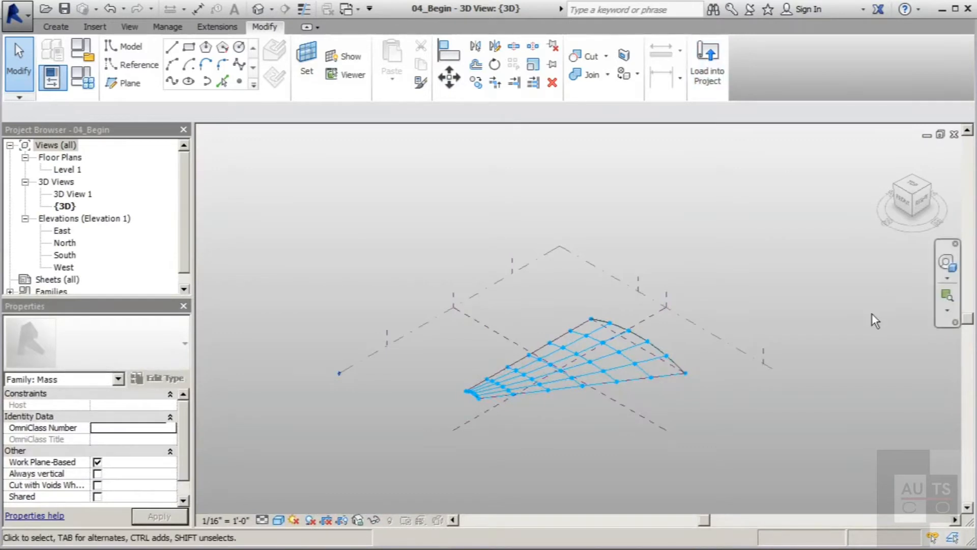
drag(184, 209, 187, 234)
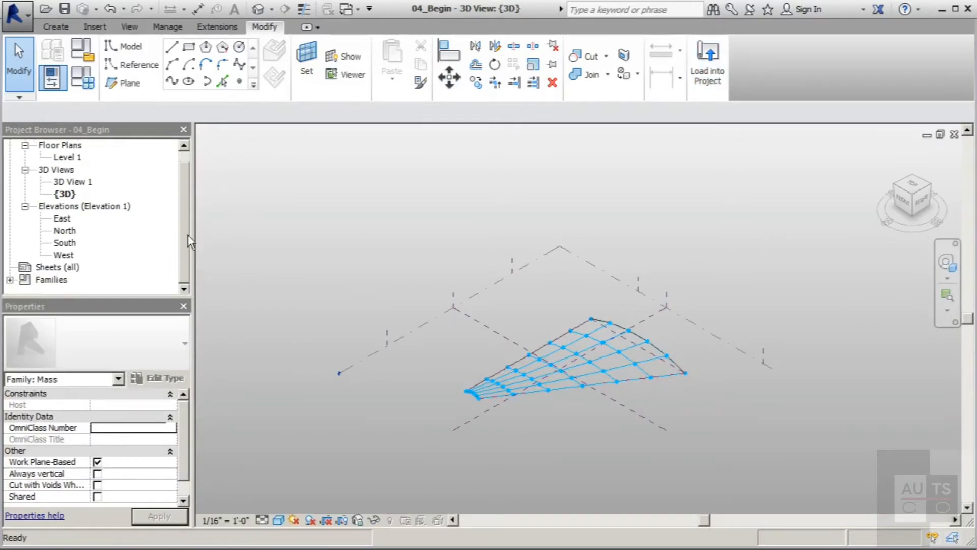
click(10, 280)
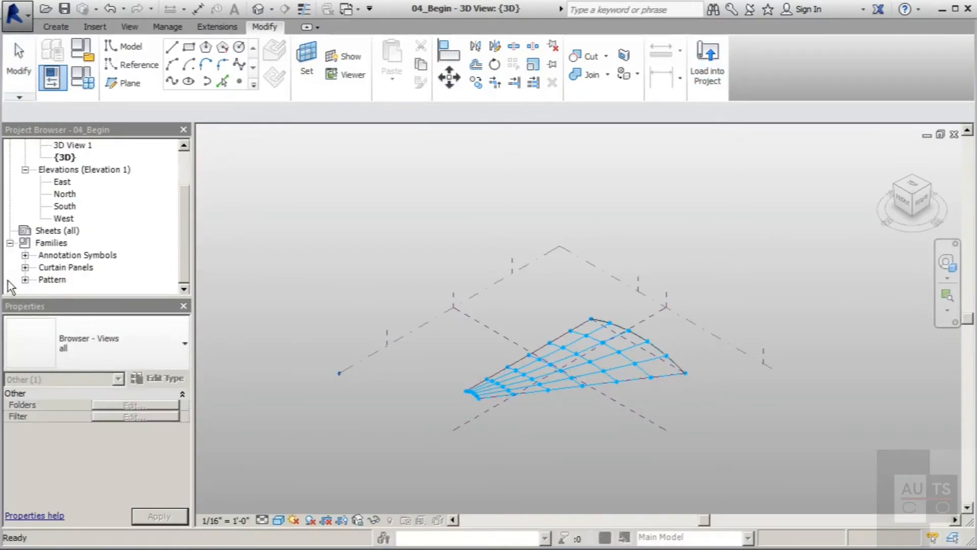
click(24, 280)
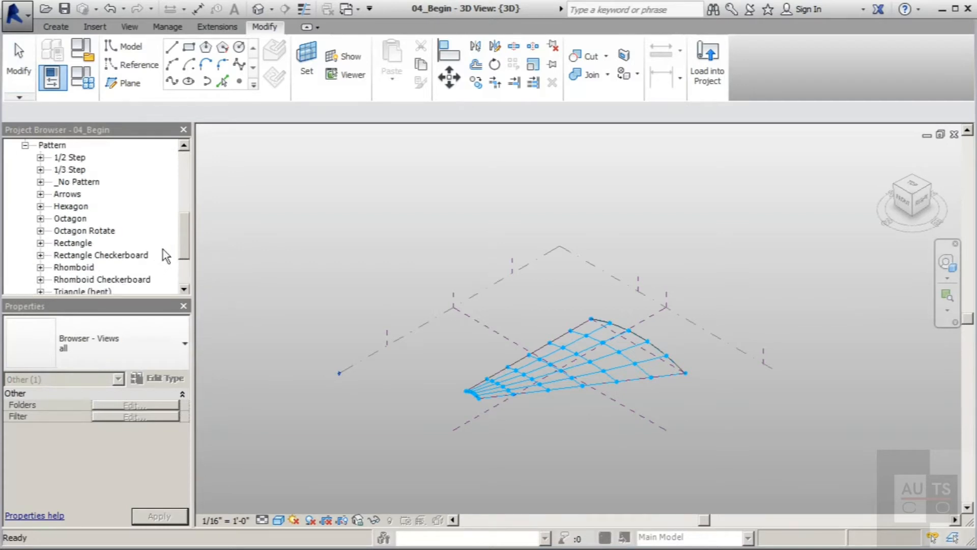
drag(181, 222, 169, 267)
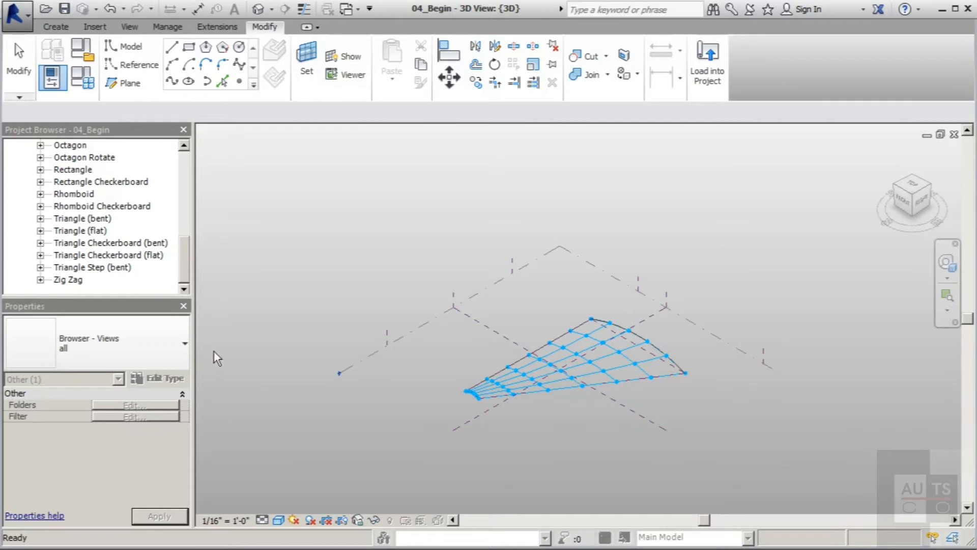
Step: Apply the 05_Begin panel type of the Rectangle pattern to the 6 by 5 divided surface
click(609, 361)
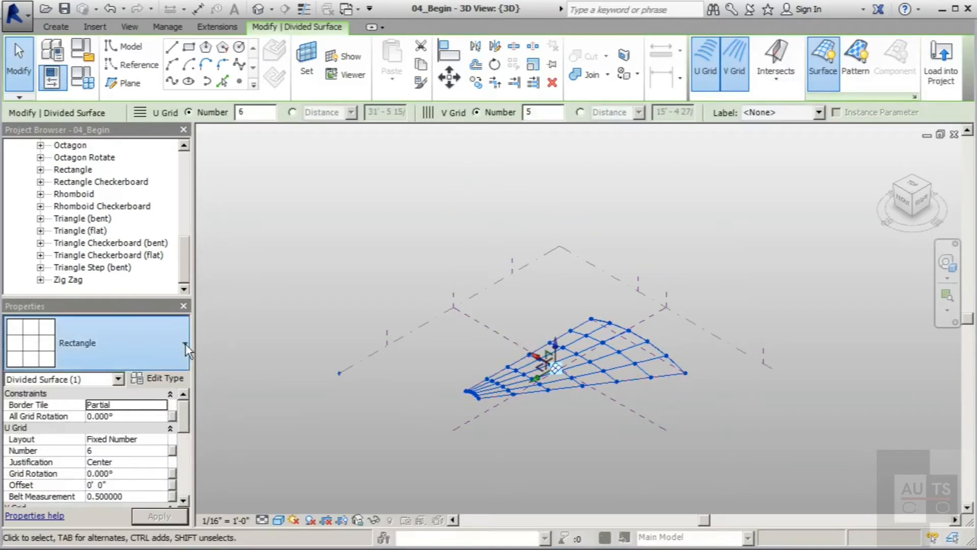
click(168, 352)
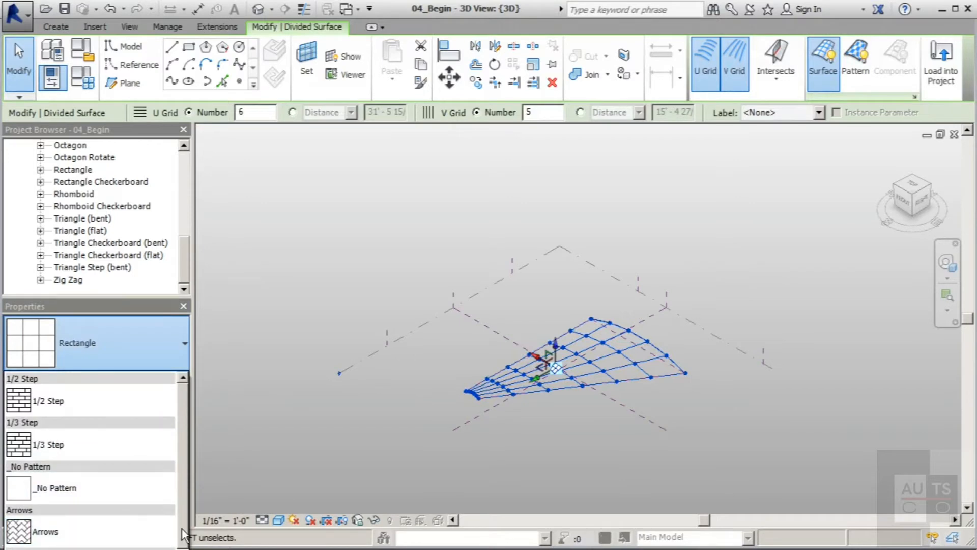
drag(183, 530, 185, 549)
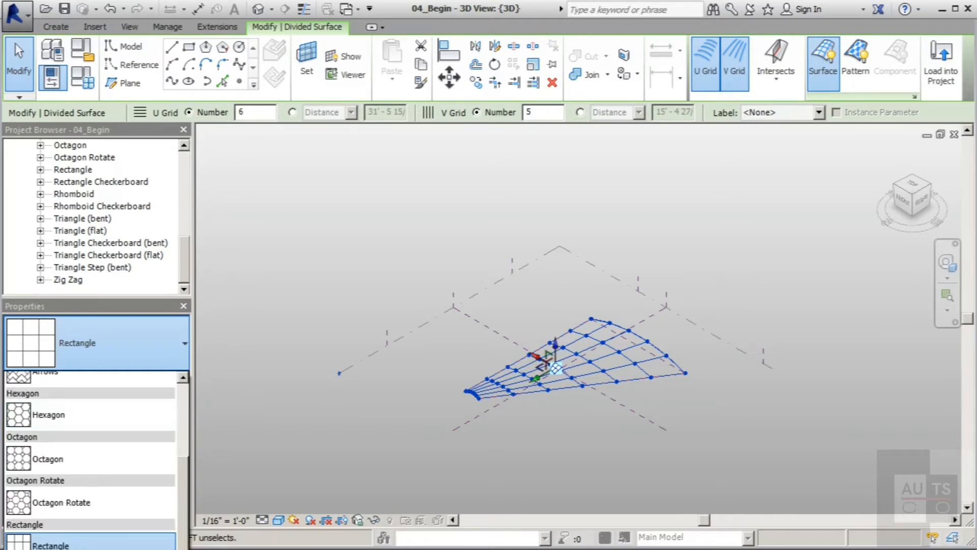
click(51, 543)
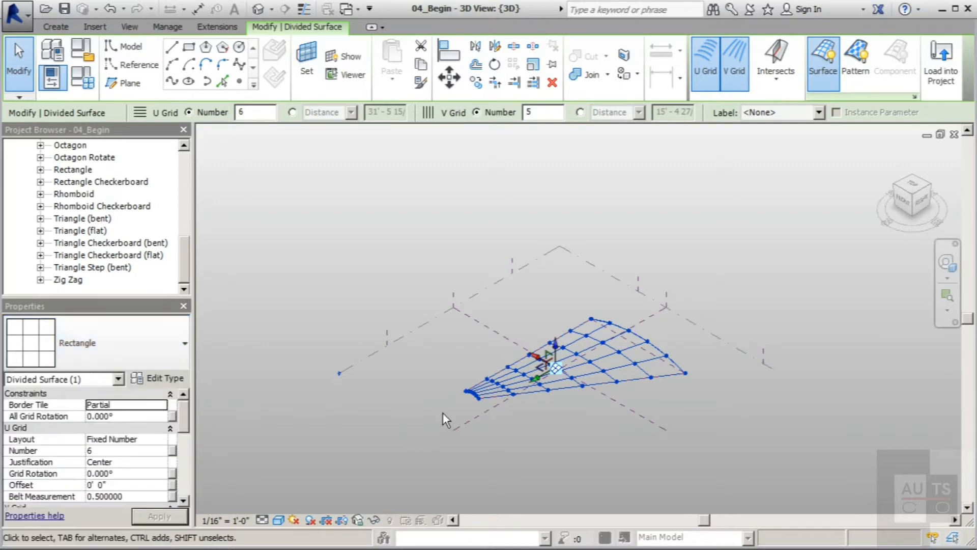
scroll(570, 352, up, 4)
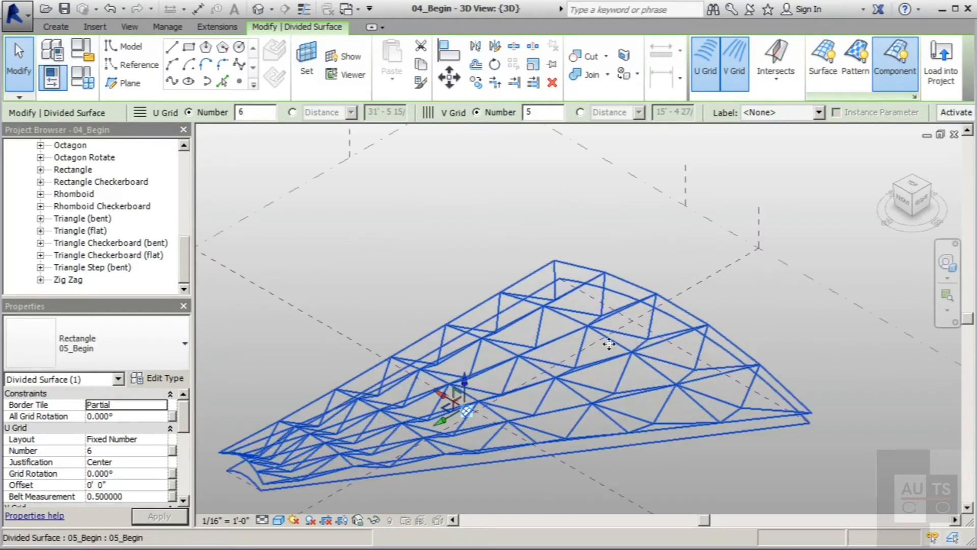
scroll(469, 443, down, 2)
click(10, 74)
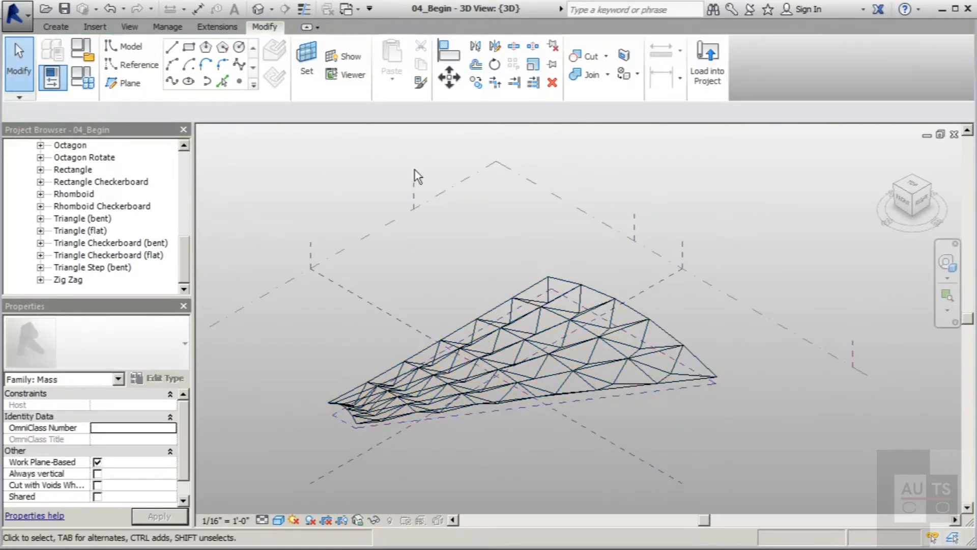
Step: Examine the space frame's depth and panel geometry from the side, up close and from an overall angle
shift+middle_drag(530, 267, 374, 305)
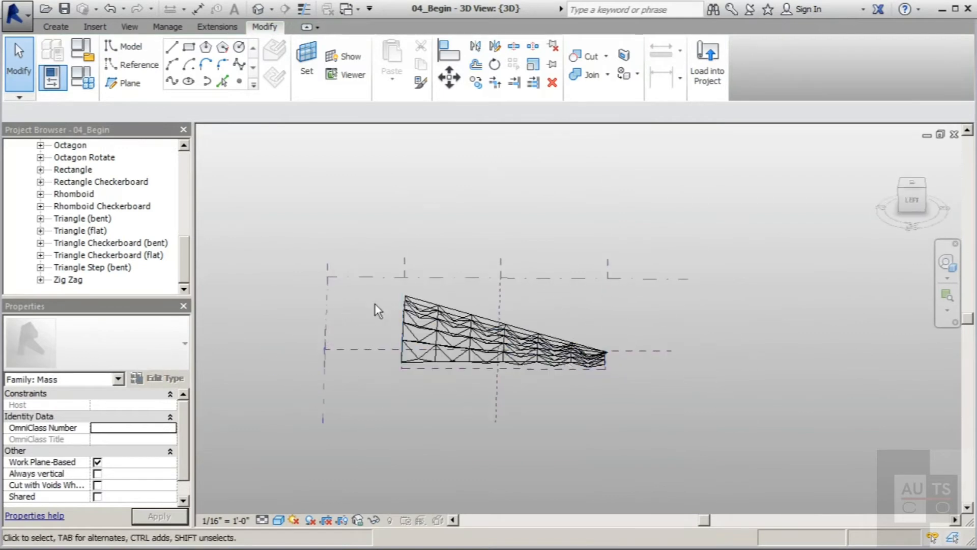
scroll(448, 366, up, 6)
scroll(427, 432, down, 4)
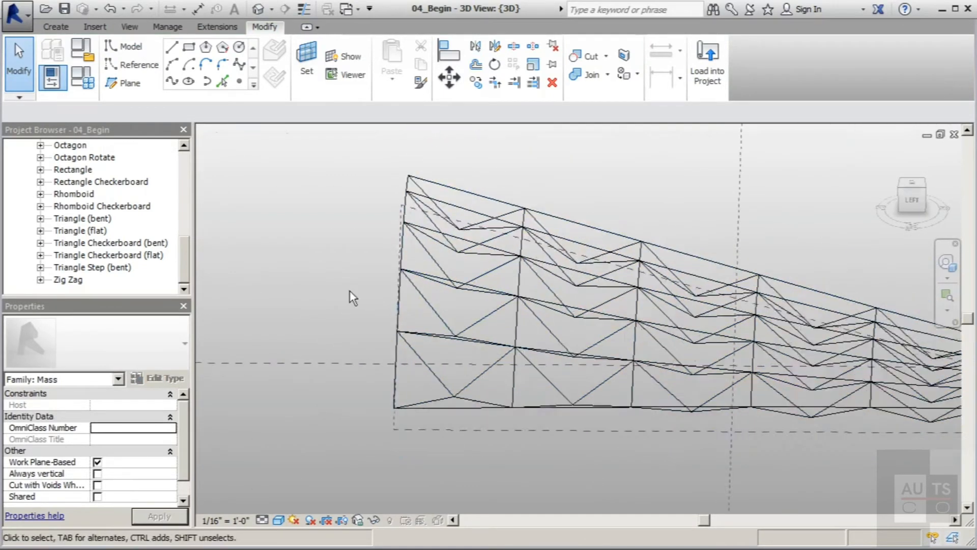
shift+middle_drag(493, 480, 390, 378)
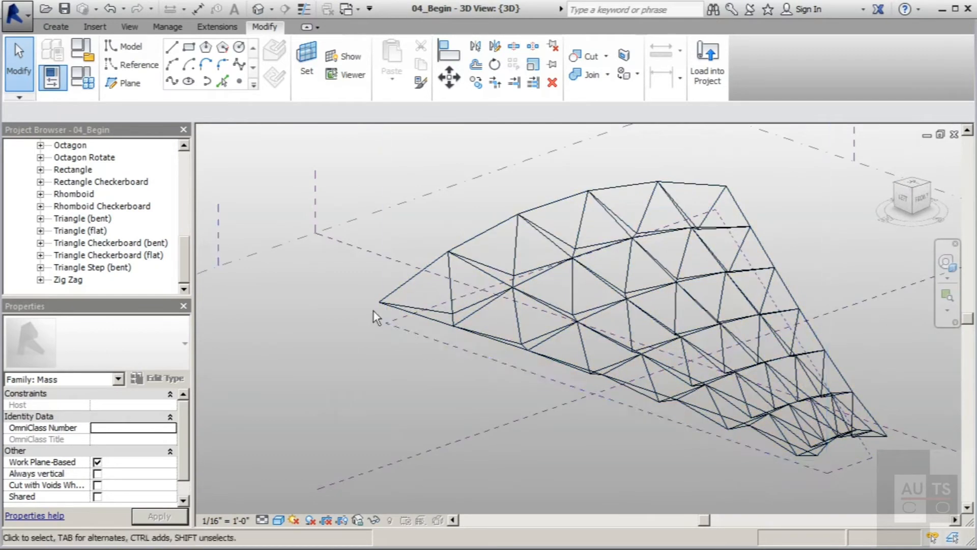
shift+middle_drag(548, 332, 567, 451)
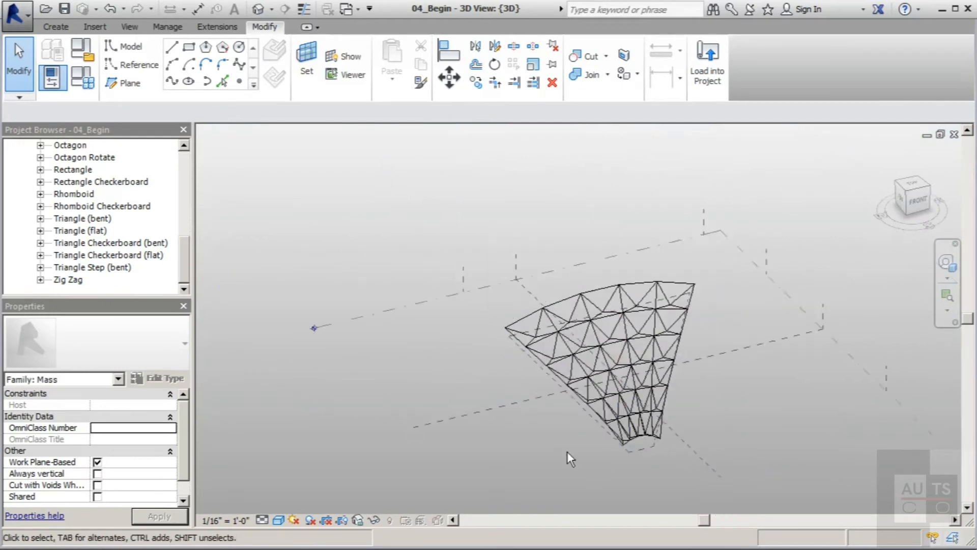
Step: Examine the space-frame panels across the divided surface from several angles, both up close and overall
scroll(565, 448, down, 1)
scroll(503, 369, down, 4)
scroll(526, 366, up, 9)
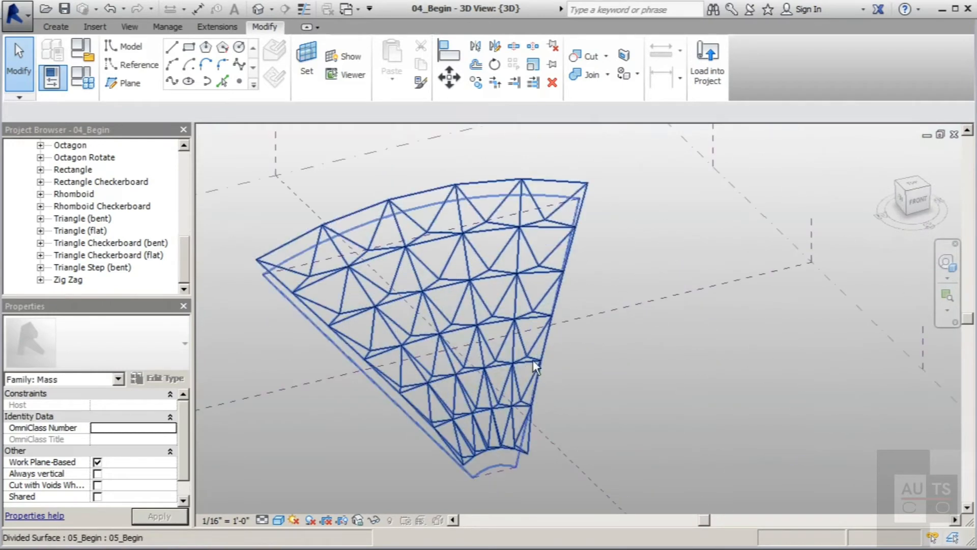
shift+middle_drag(532, 360, 460, 464)
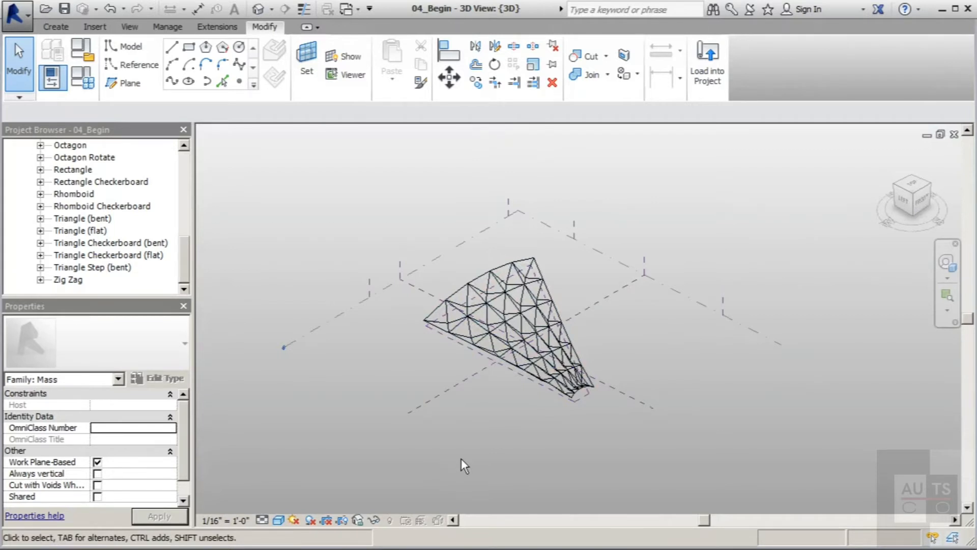
shift+middle_drag(462, 458, 436, 357)
scroll(509, 345, up, 4)
shift+middle_drag(564, 331, 582, 362)
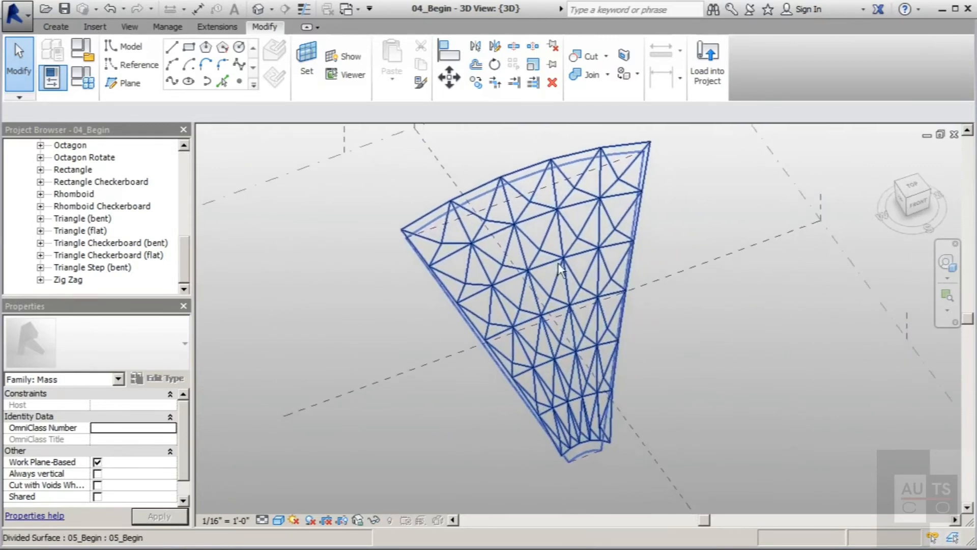
scroll(554, 246, up, 3)
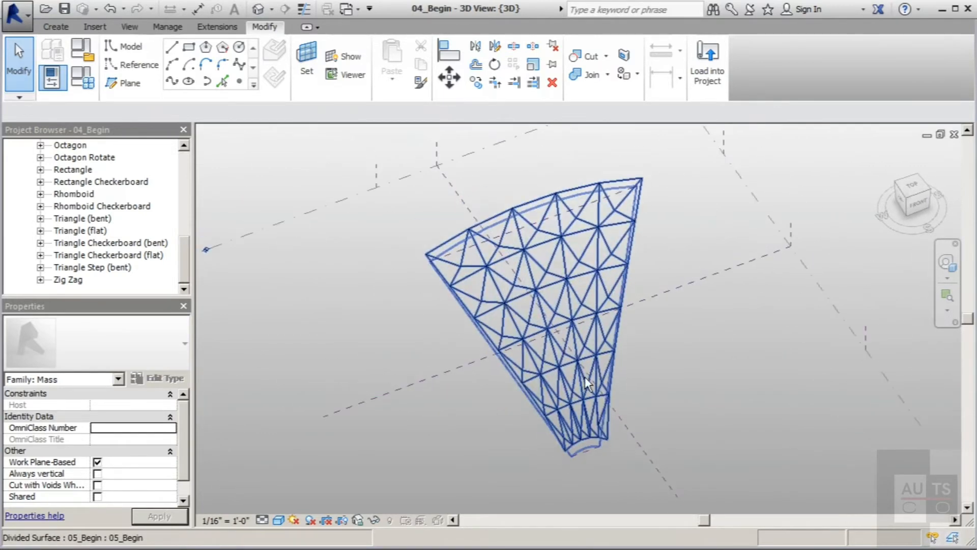
shift+middle_drag(665, 377, 501, 288)
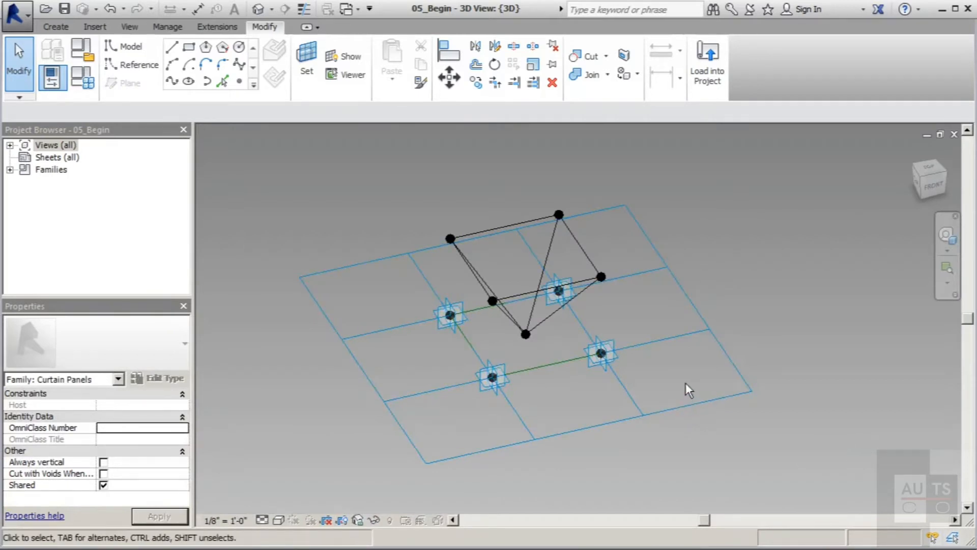
Step: Convert three top square edges and three diagonals of the inverted pyramid in the 05_Begin panel family from model lines to reference lines
shift+middle_drag(691, 376, 523, 356)
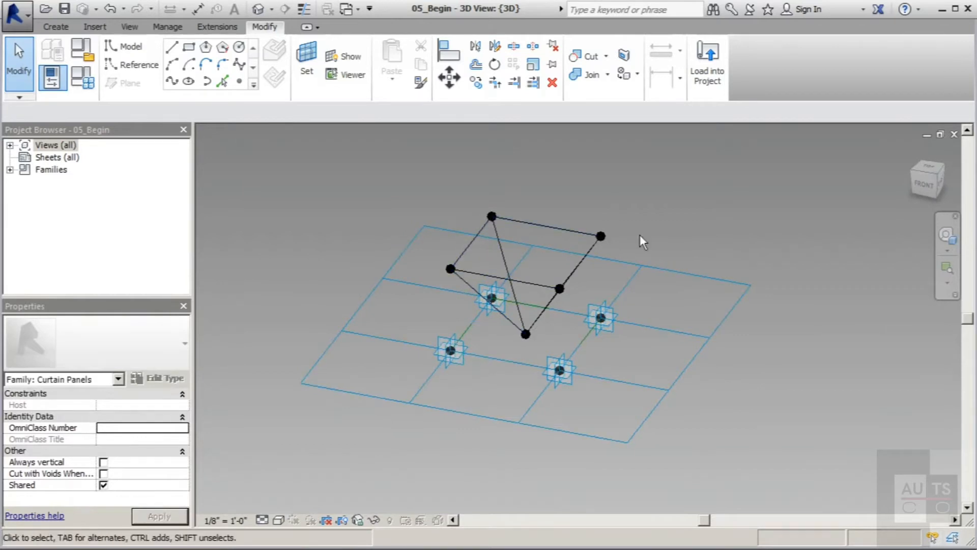
shift+middle_drag(571, 266, 519, 334)
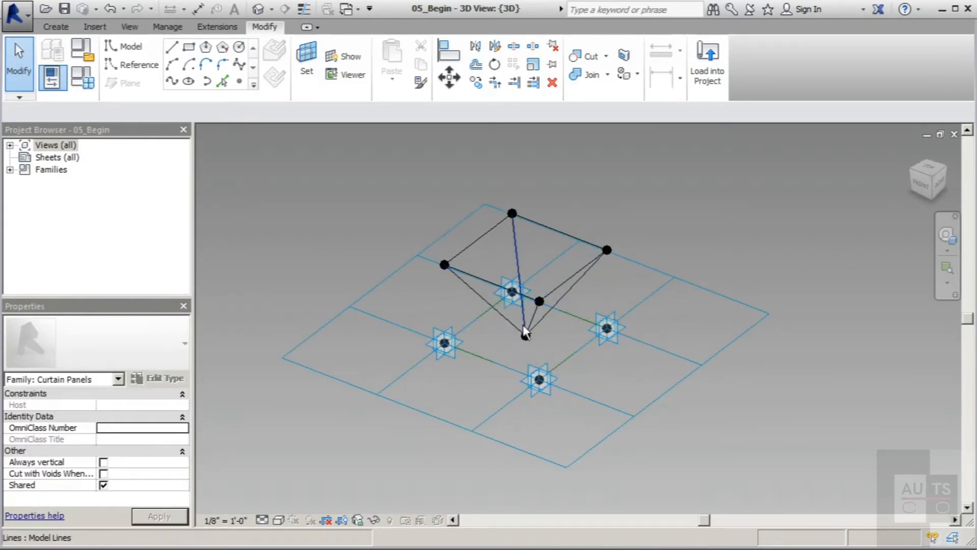
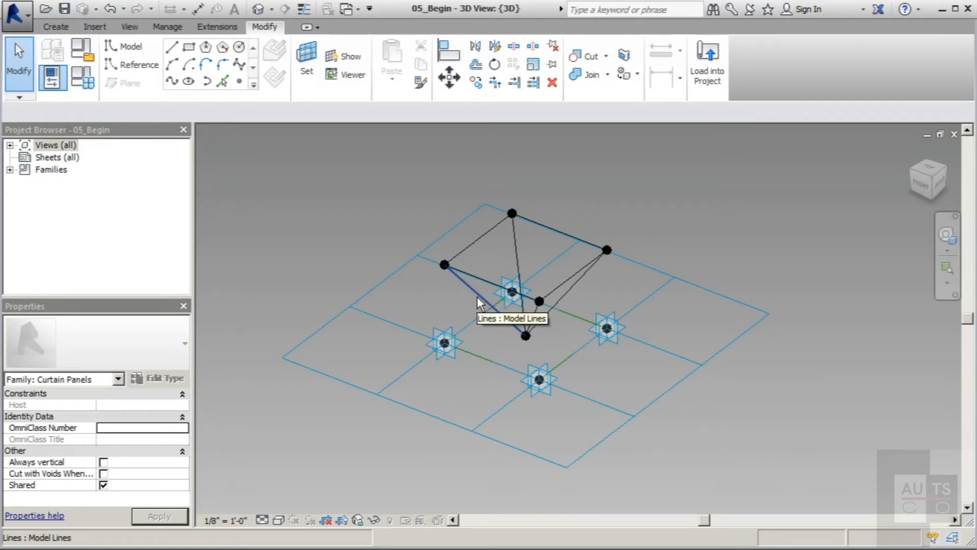
click(490, 231)
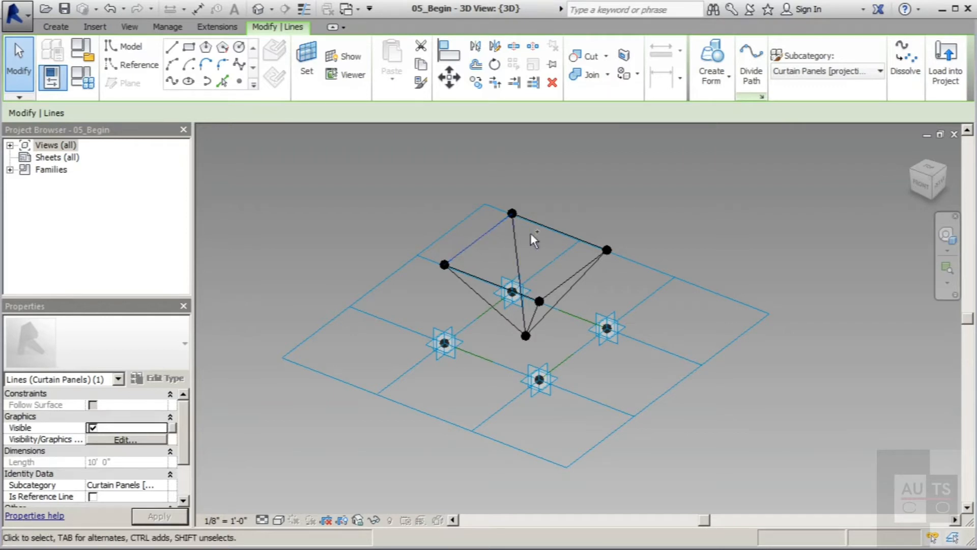
ctrl+click(550, 228)
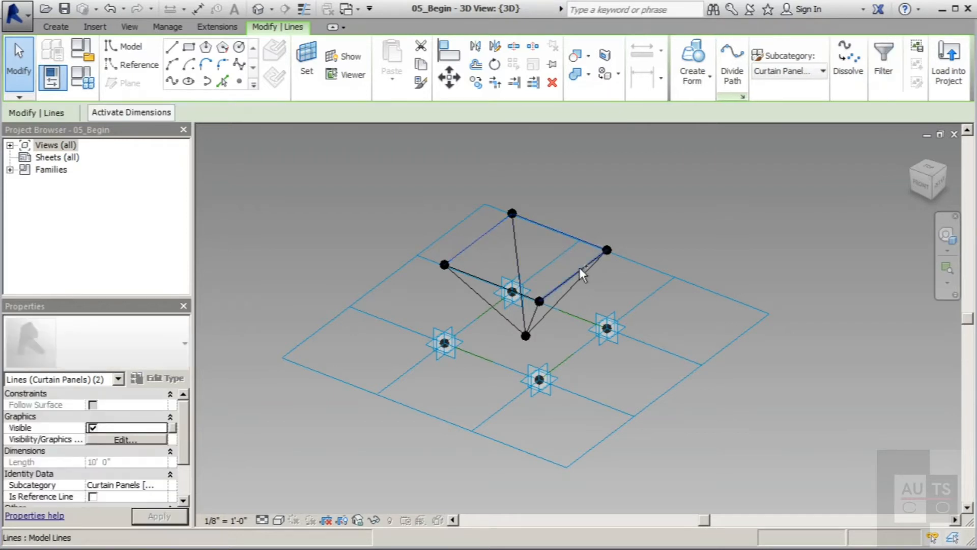
ctrl+click(579, 268)
ctrl+click(517, 243)
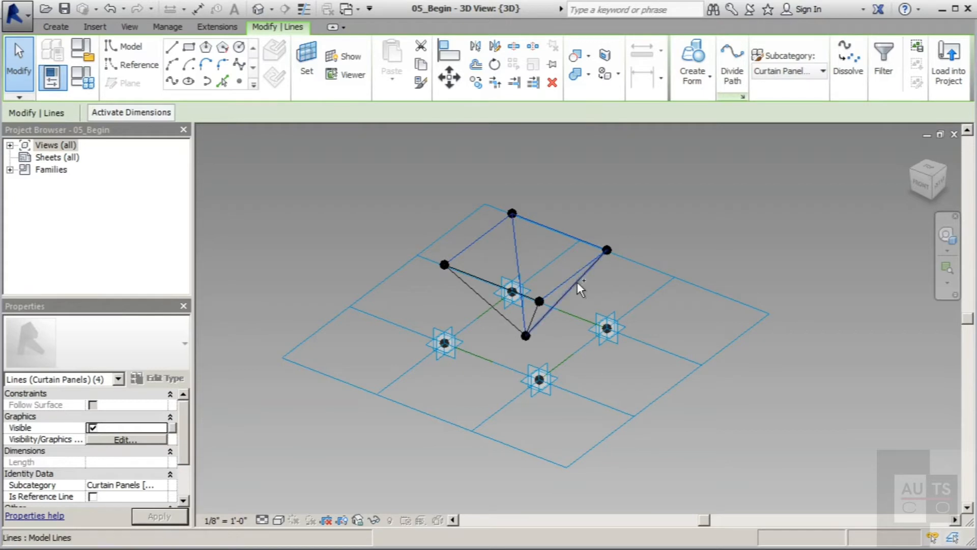
ctrl+click(578, 281)
ctrl+click(506, 320)
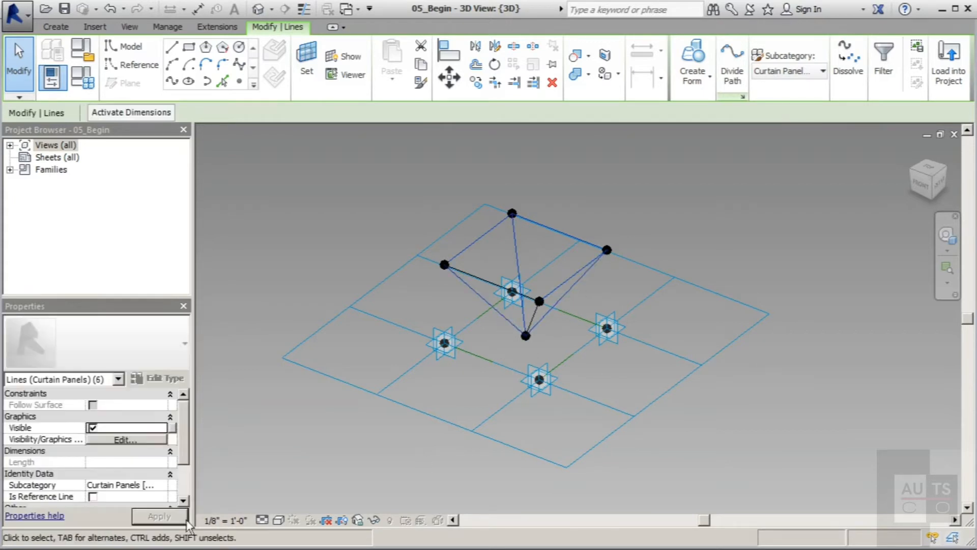
drag(188, 425, 189, 450)
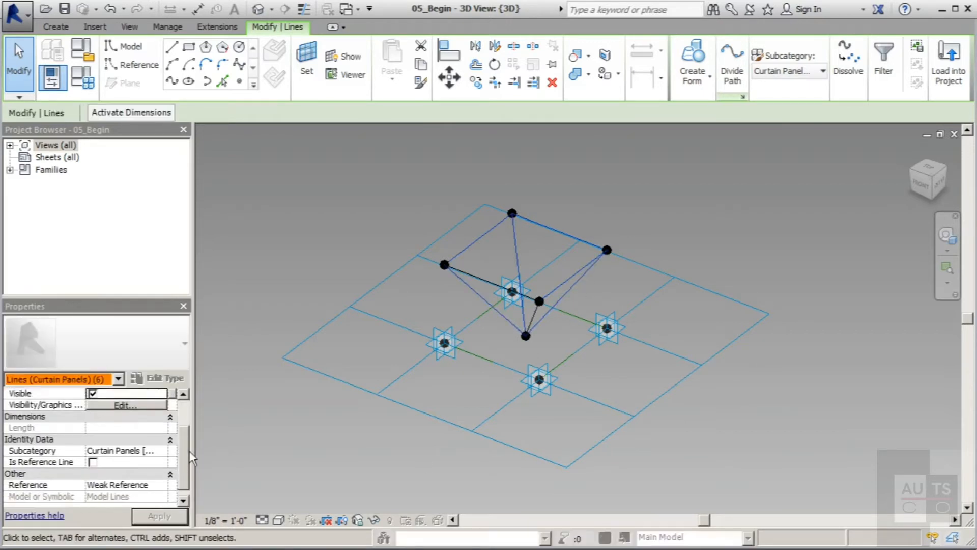
click(93, 462)
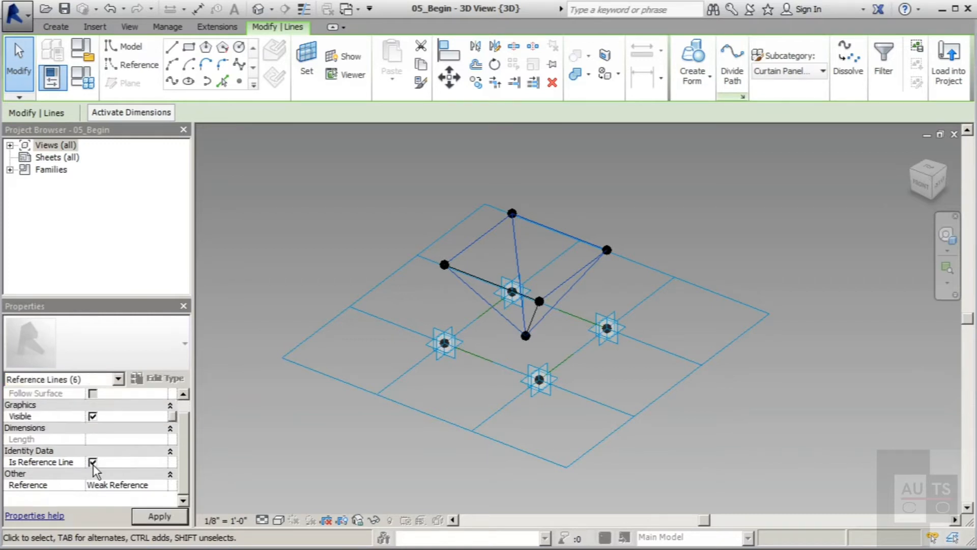
click(159, 516)
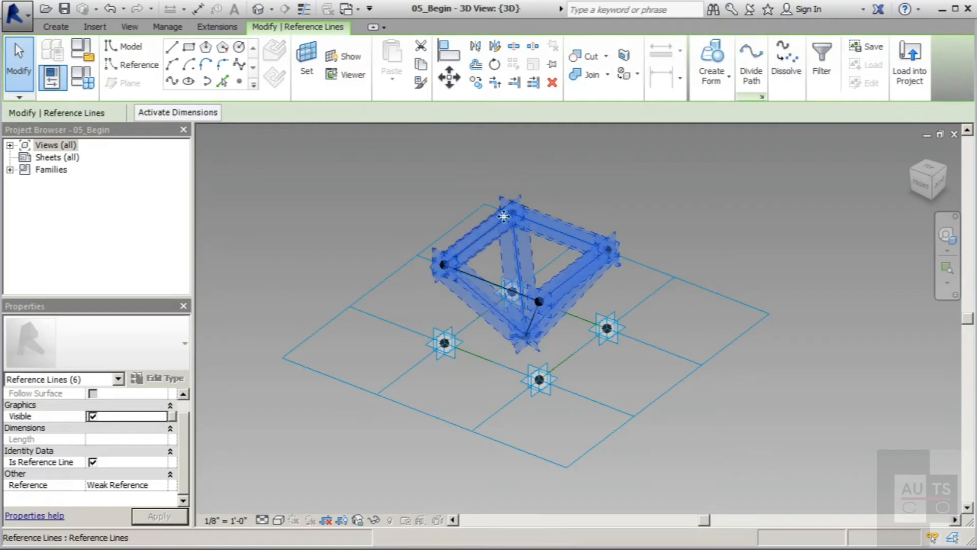
click(19, 61)
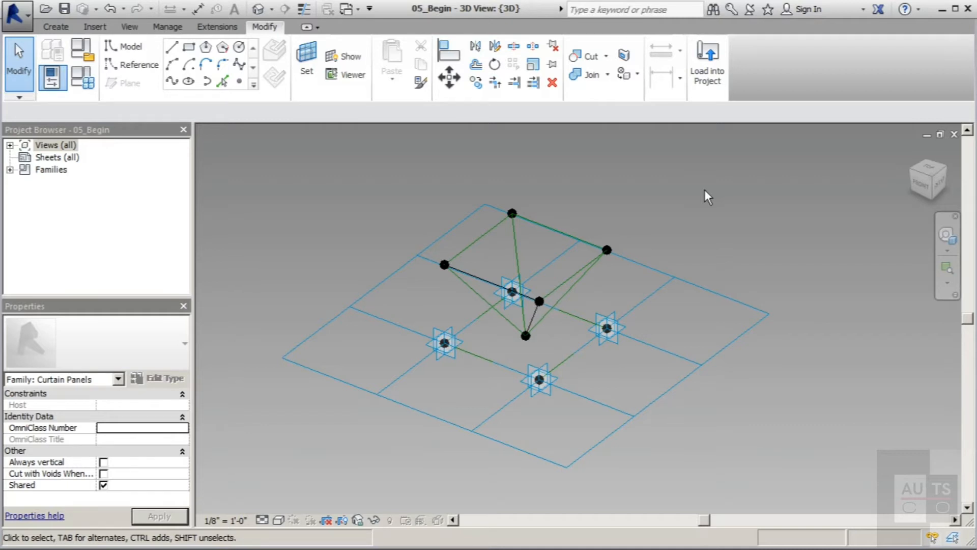
Step: Place a hosted reference point at the midpoint of one reference-line edge of the pyramid's top square
click(239, 83)
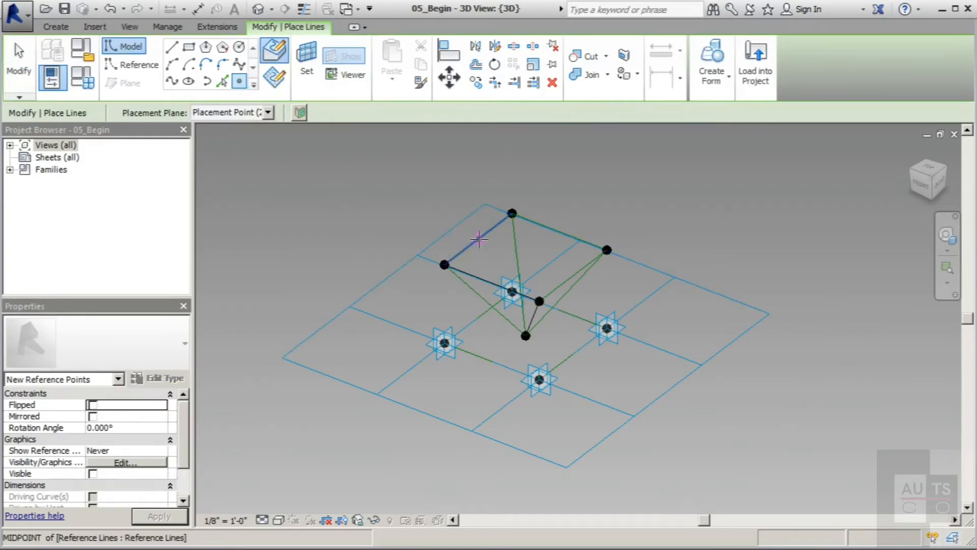
click(480, 239)
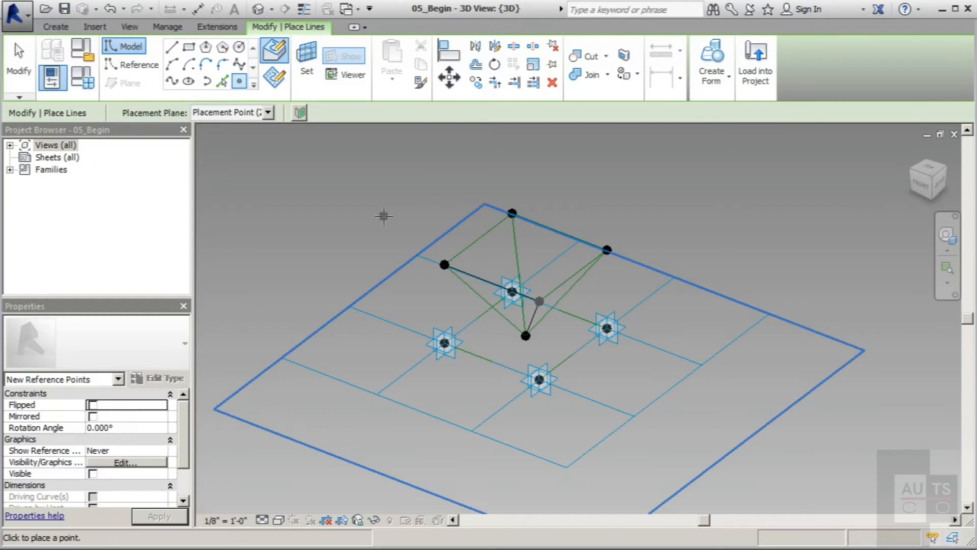
click(23, 70)
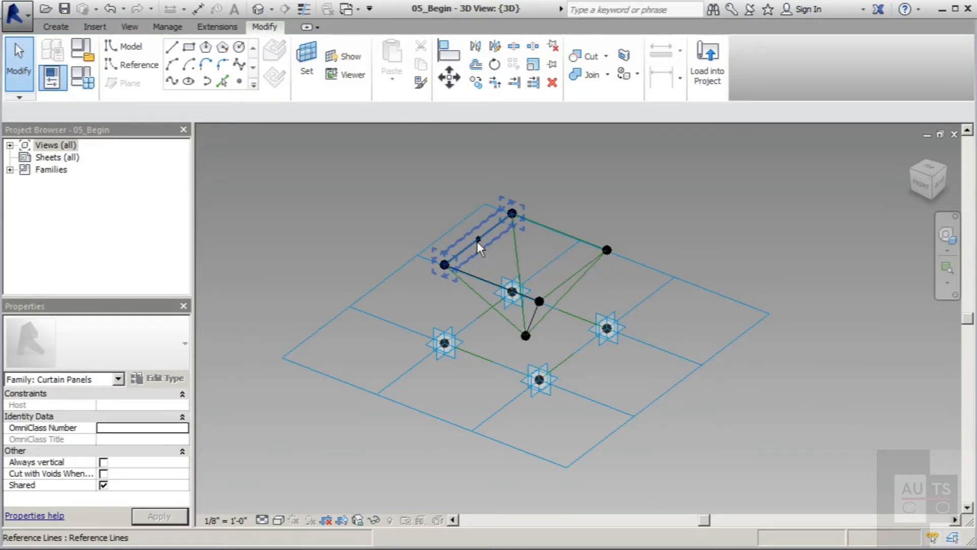
Step: Draw a circle with a 3" radius centred on the edge's midpoint reference point, using that point's plane as the work plane
click(307, 60)
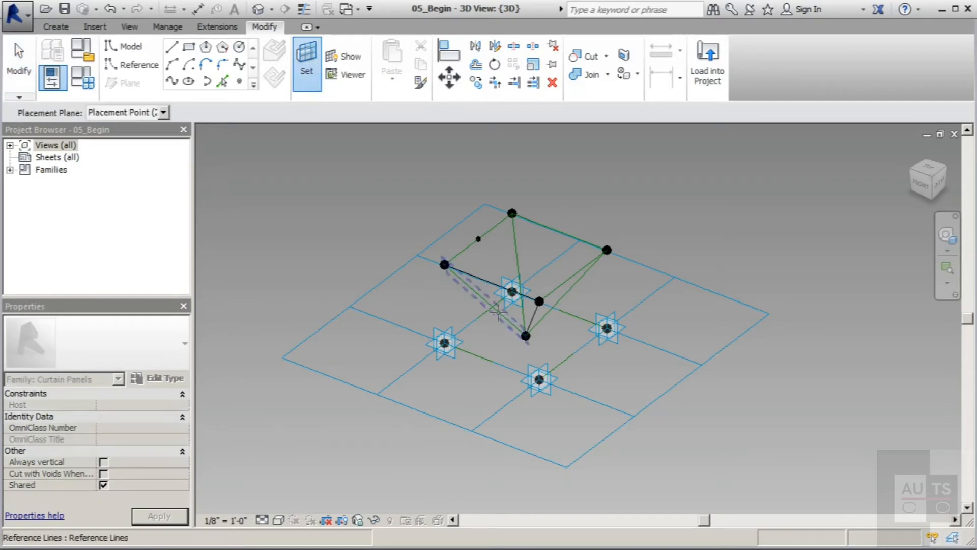
click(479, 239)
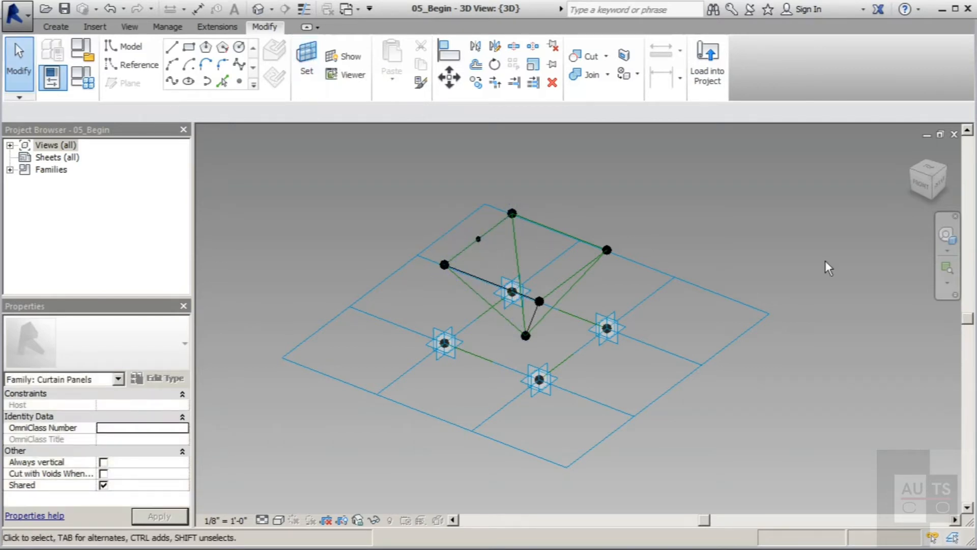
click(239, 49)
scroll(486, 243, up, 4)
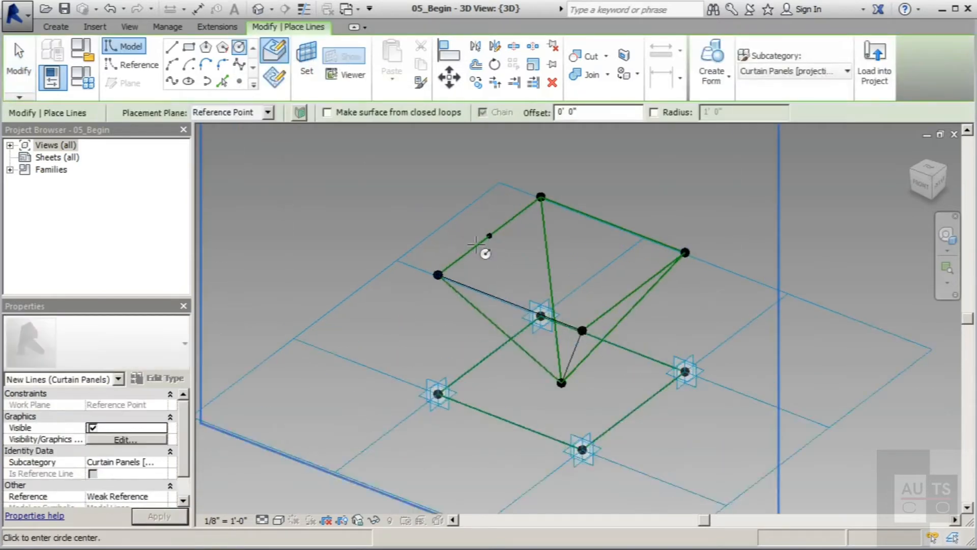
click(496, 232)
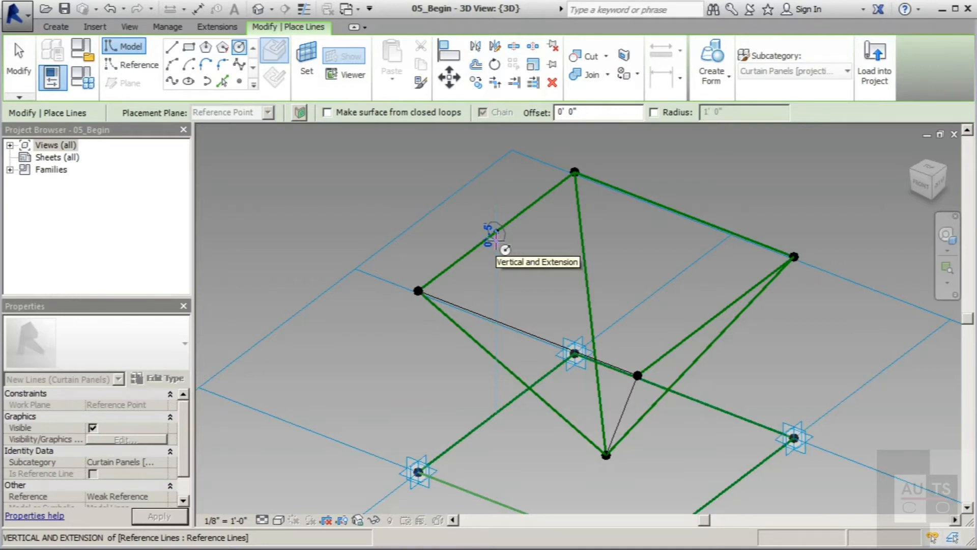
text(3)
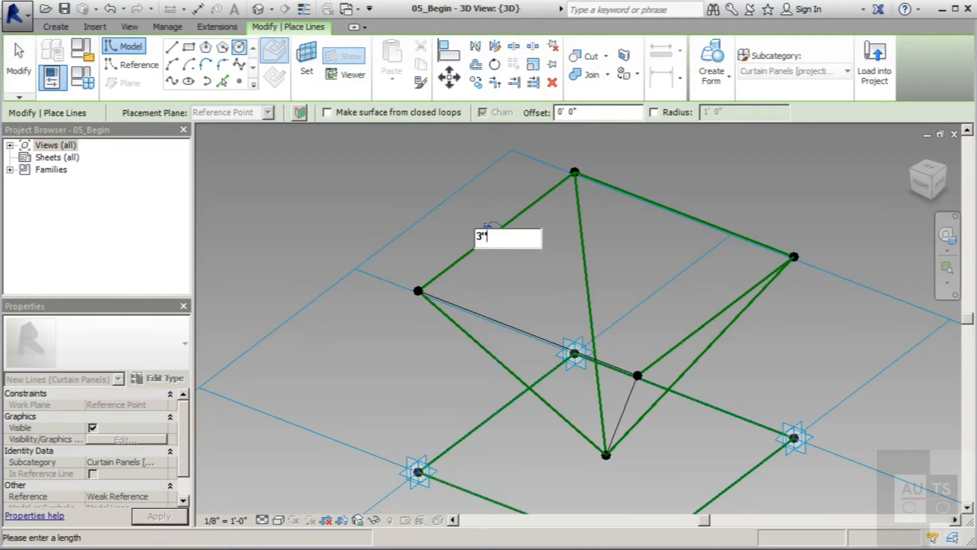
key(Return)
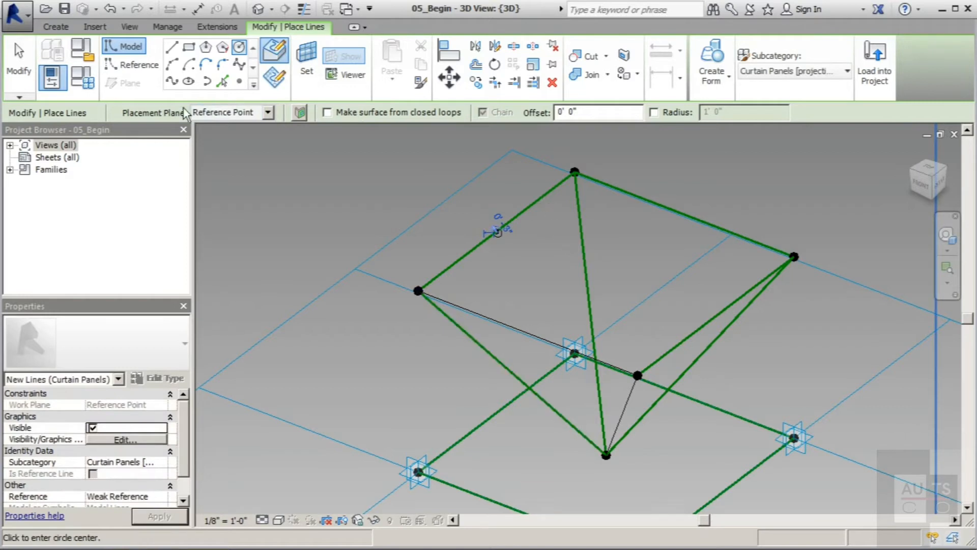
click(19, 60)
Step: Create a solid form by sweeping the circle profile along the four edges of the top square
click(466, 249)
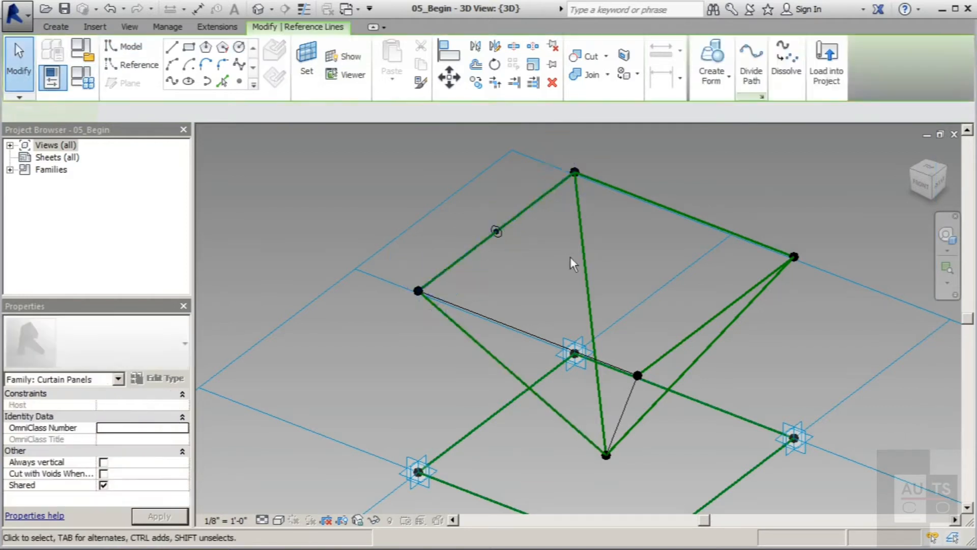
ctrl+click(709, 270)
ctrl+click(723, 307)
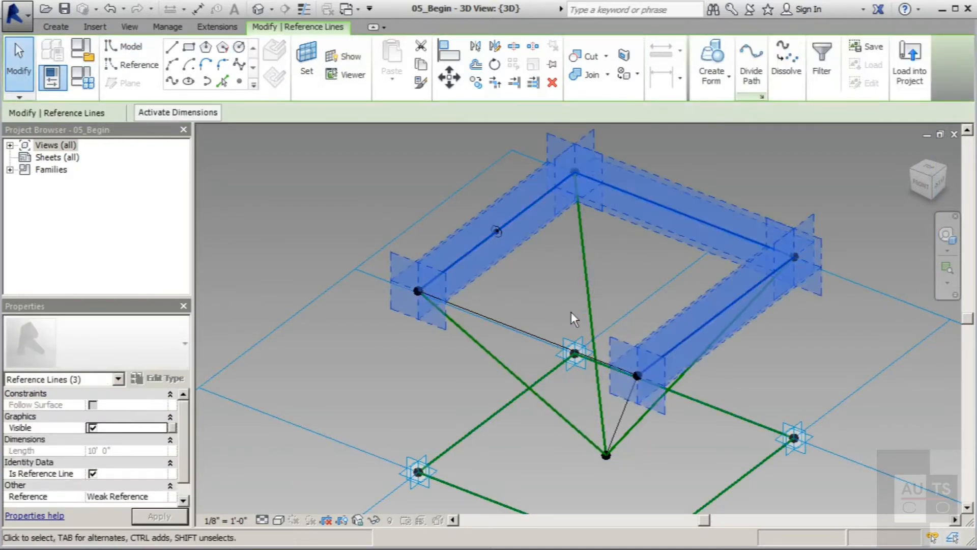
ctrl+click(512, 326)
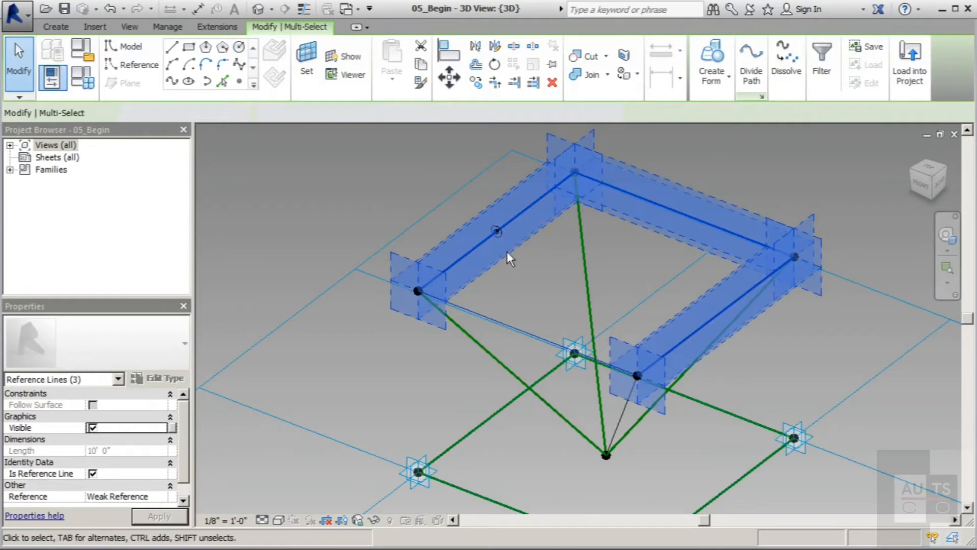
click(706, 94)
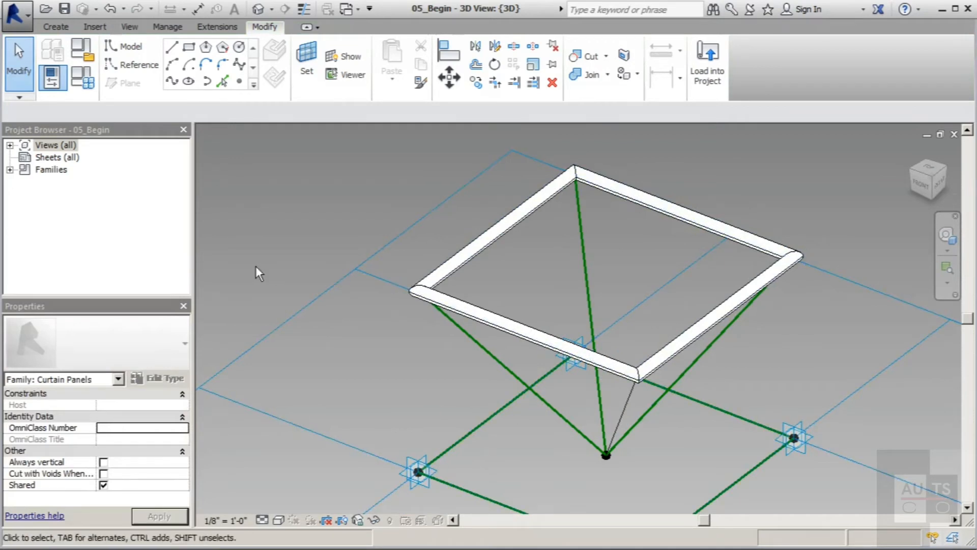
Step: Place one hosted reference point on each of the four diagonals running down to the pyramid's apex
scroll(254, 265, down, 1)
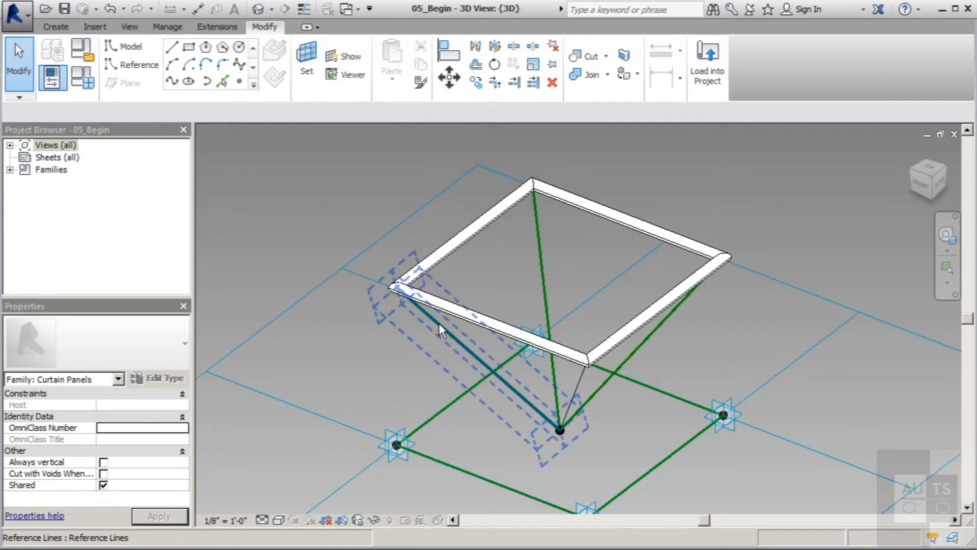
click(239, 81)
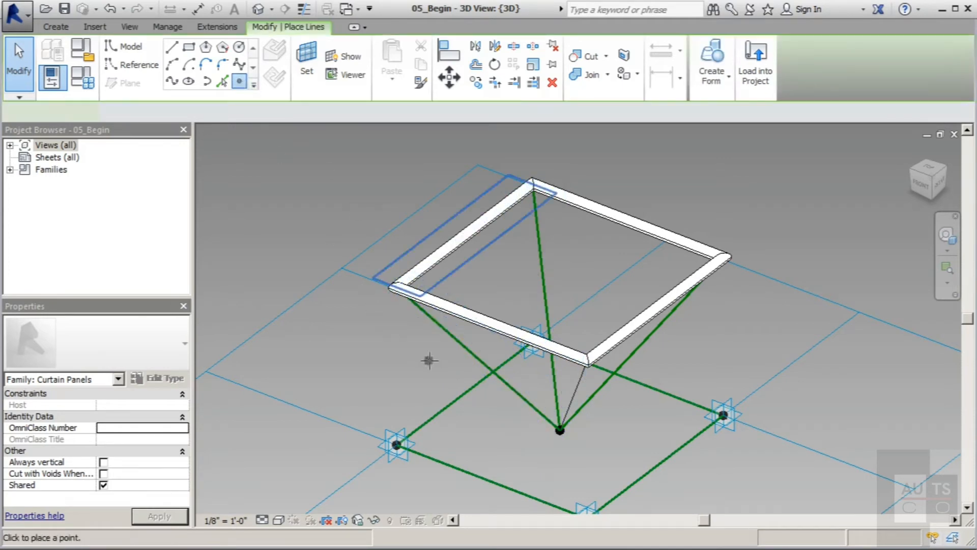
click(465, 348)
click(545, 297)
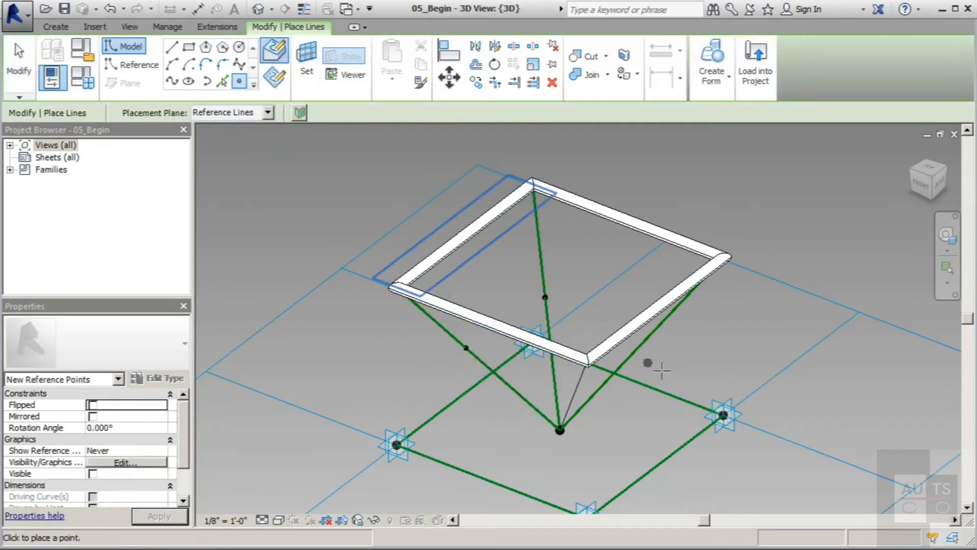
click(645, 340)
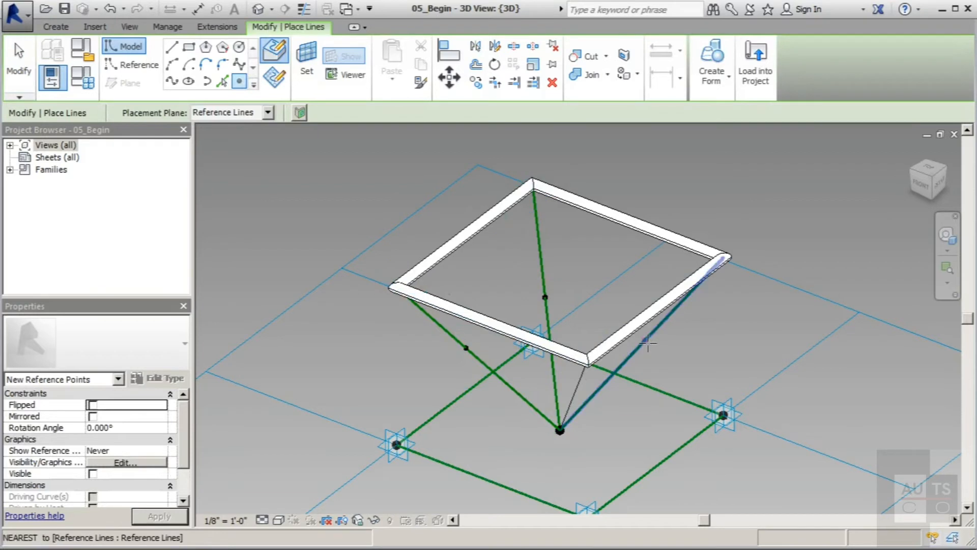
click(574, 395)
key(Escape)
key(Escape)
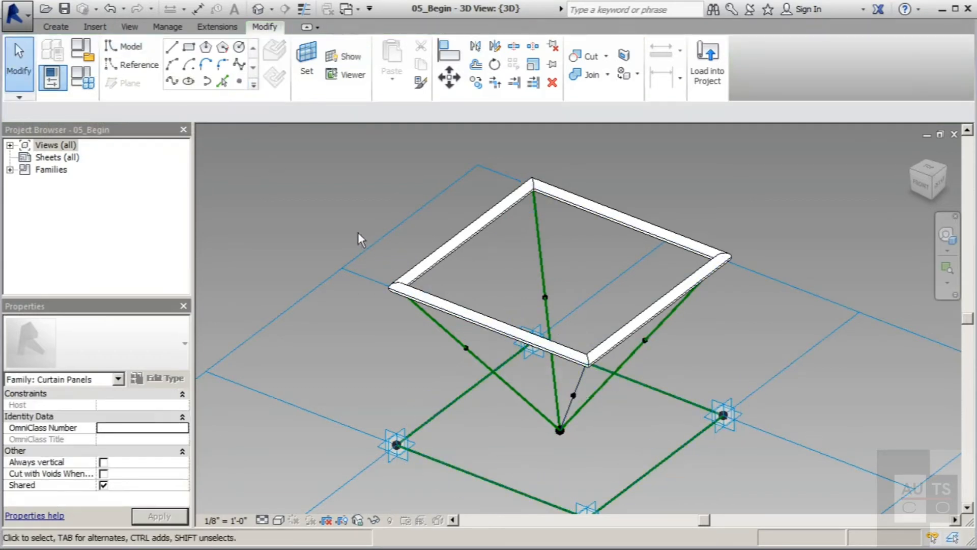
Step: Draw a circle with a 5" radius centred on one diagonal's reference point, using that point's plane as the work plane
click(307, 64)
click(467, 348)
click(239, 48)
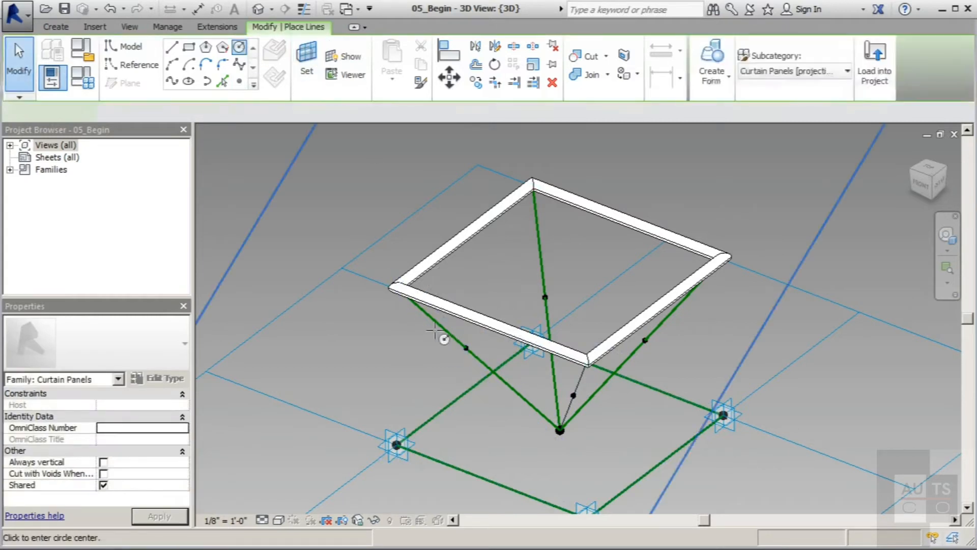
click(466, 349)
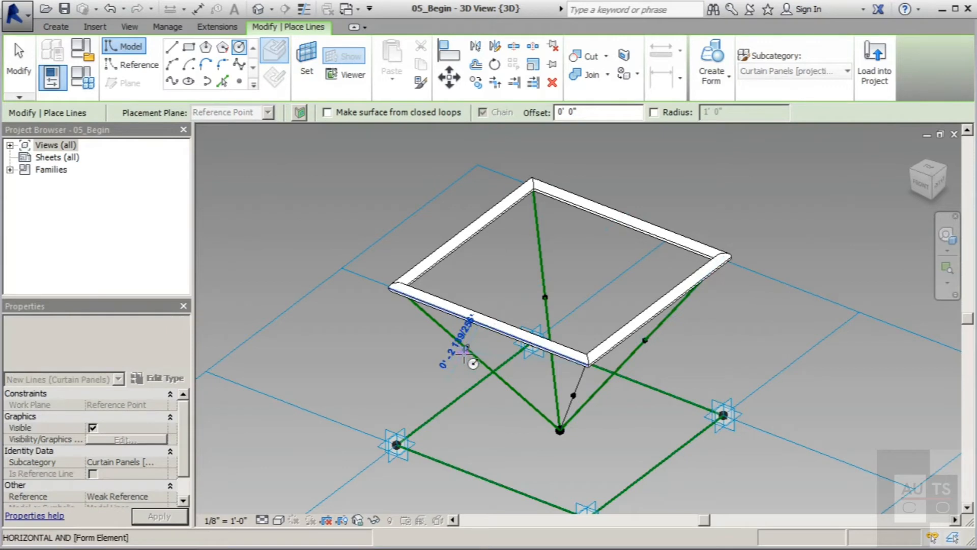
text(5)
key(Return)
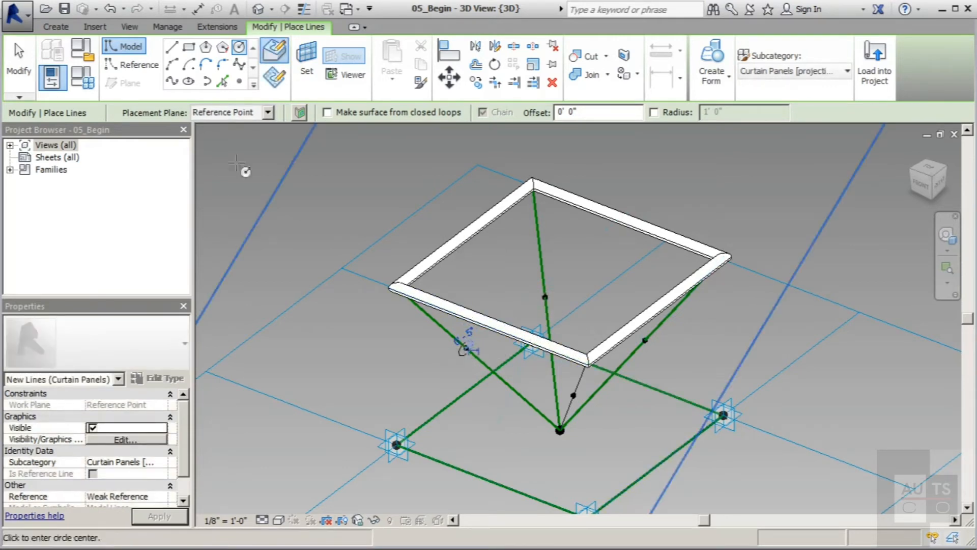
key(Escape)
key(Escape)
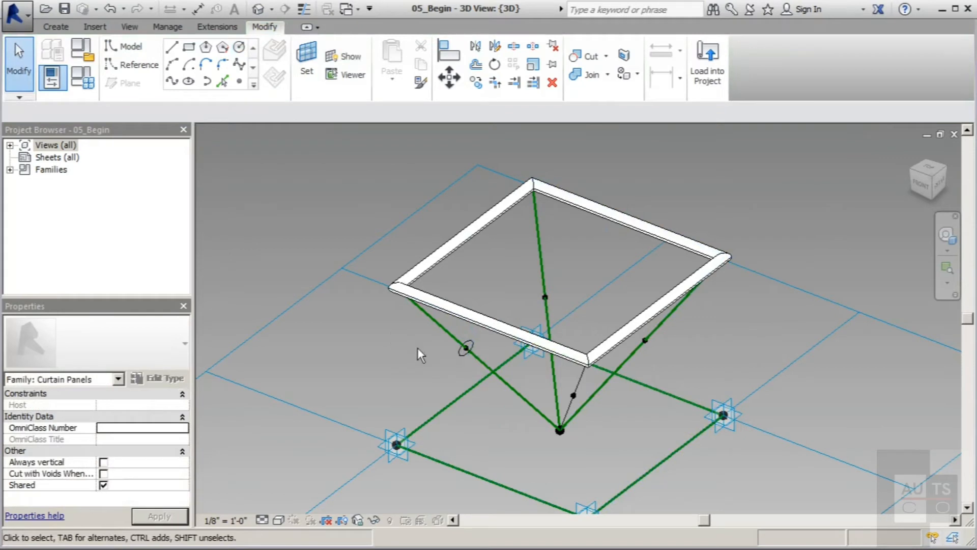
Step: Try to create one solid form by sweeping the 5" circle profile along all the diagonals at once
click(456, 343)
ctrl+click(464, 354)
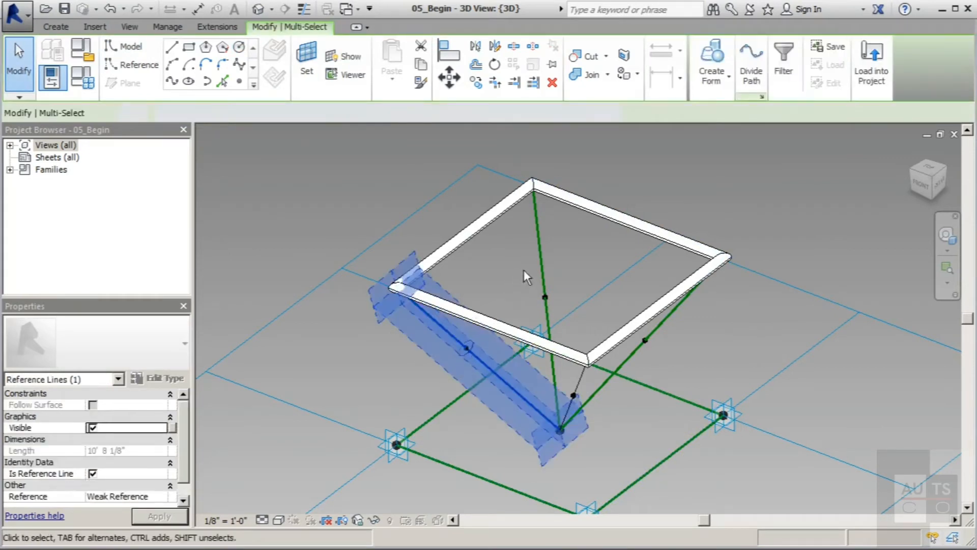
ctrl+click(542, 256)
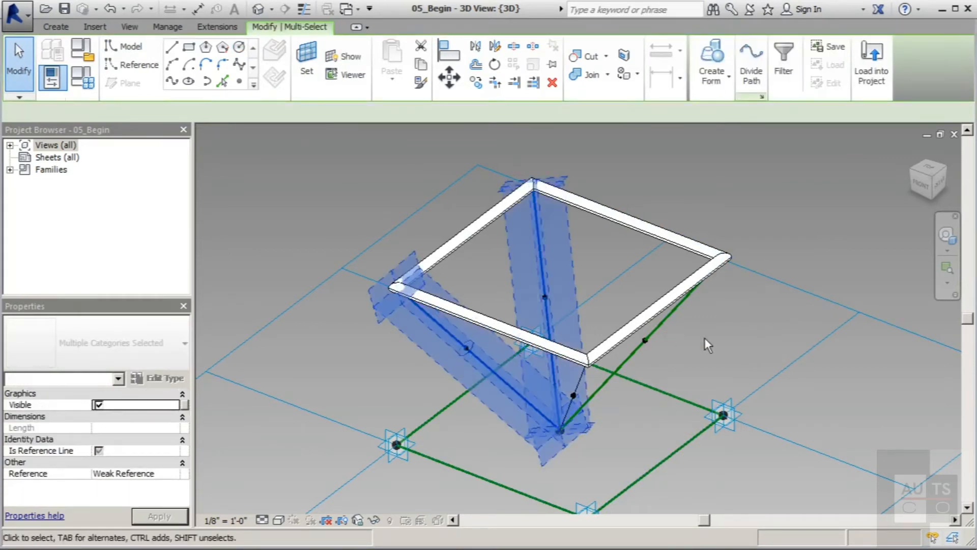
ctrl+click(675, 313)
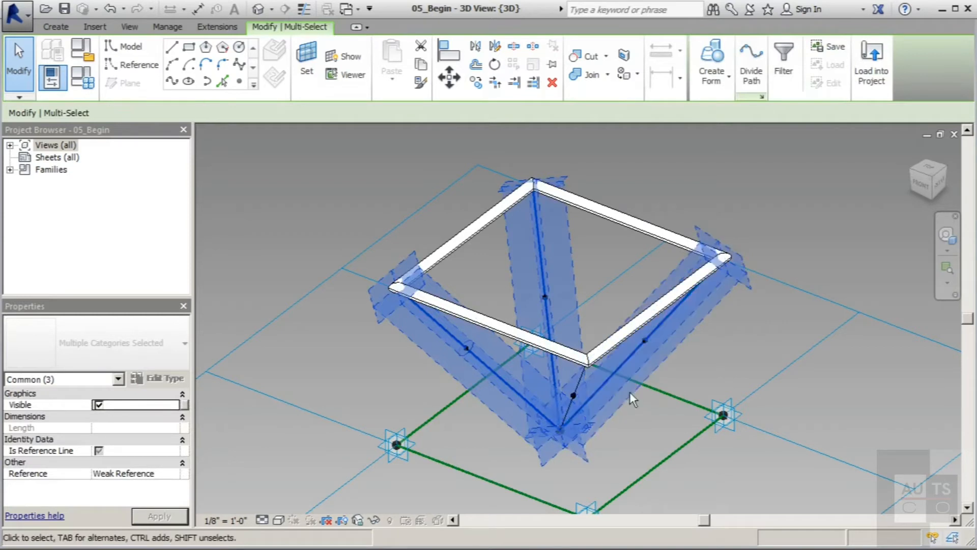
ctrl+click(581, 384)
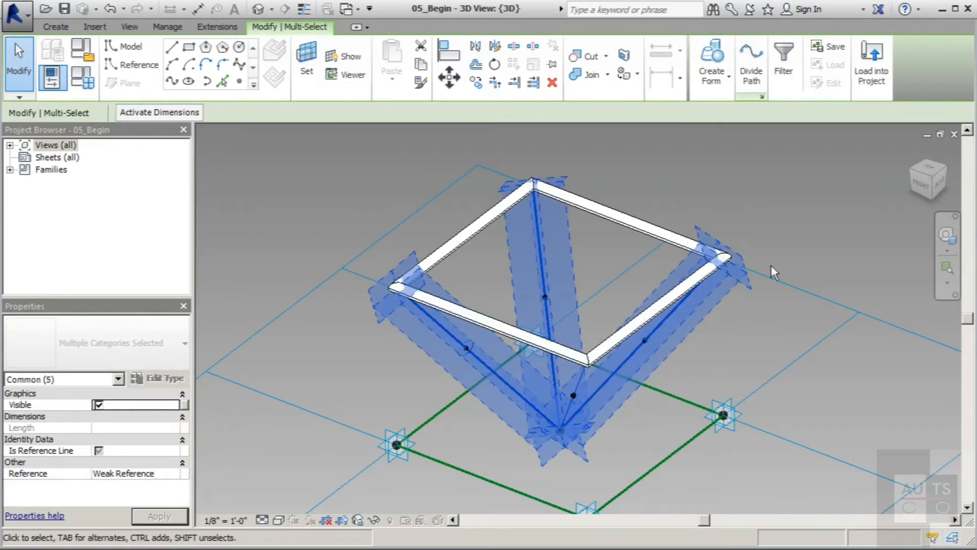
click(712, 55)
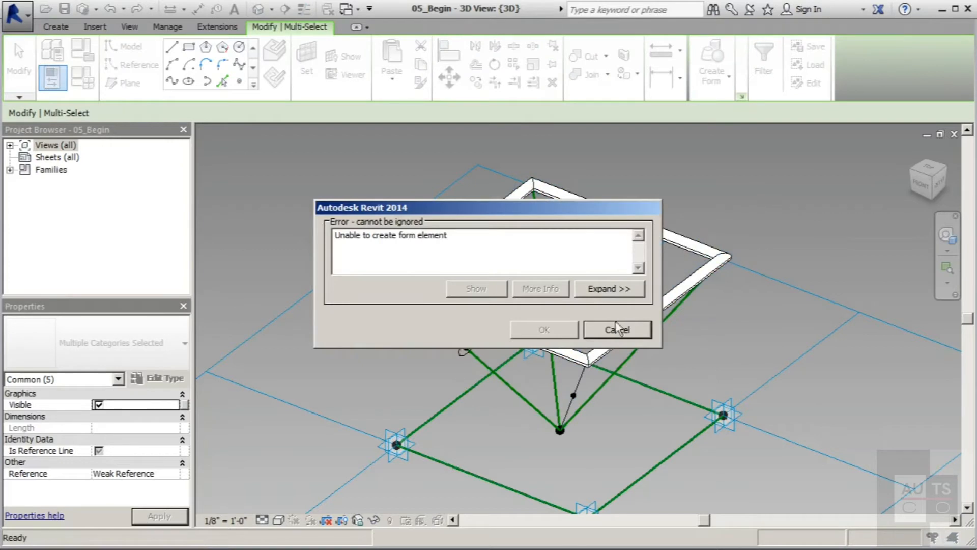
click(617, 326)
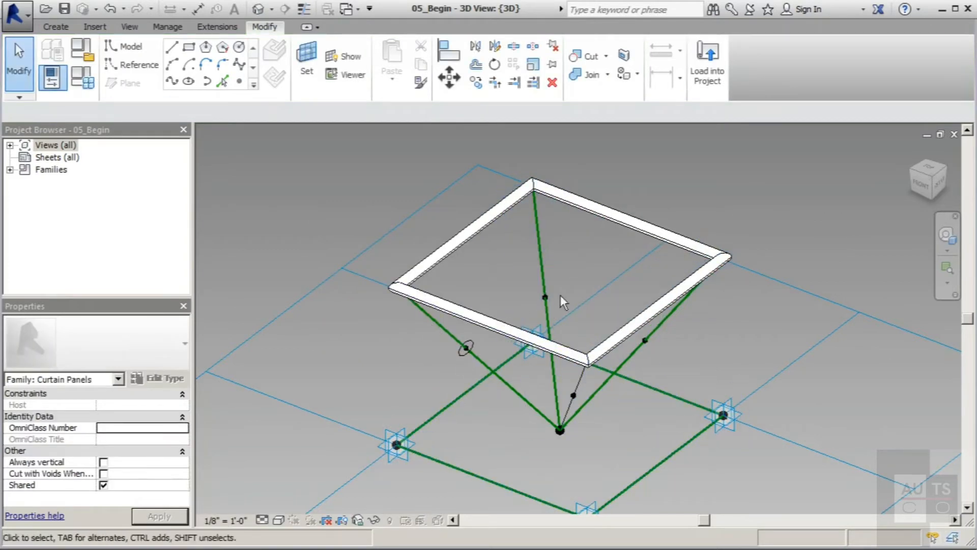
Step: Create a solid form by sweeping the 5" circle along only the diagonal that hosts it
click(441, 327)
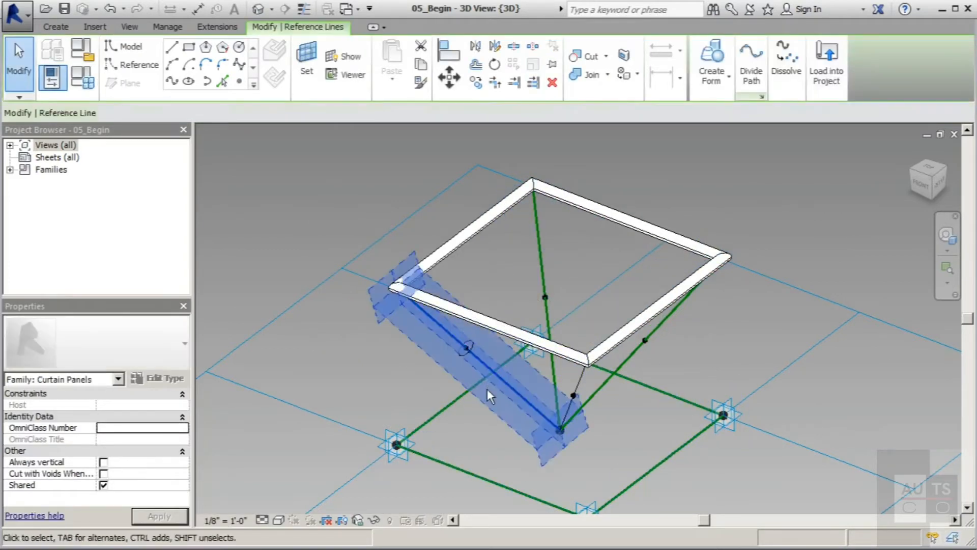
ctrl+click(466, 357)
click(710, 57)
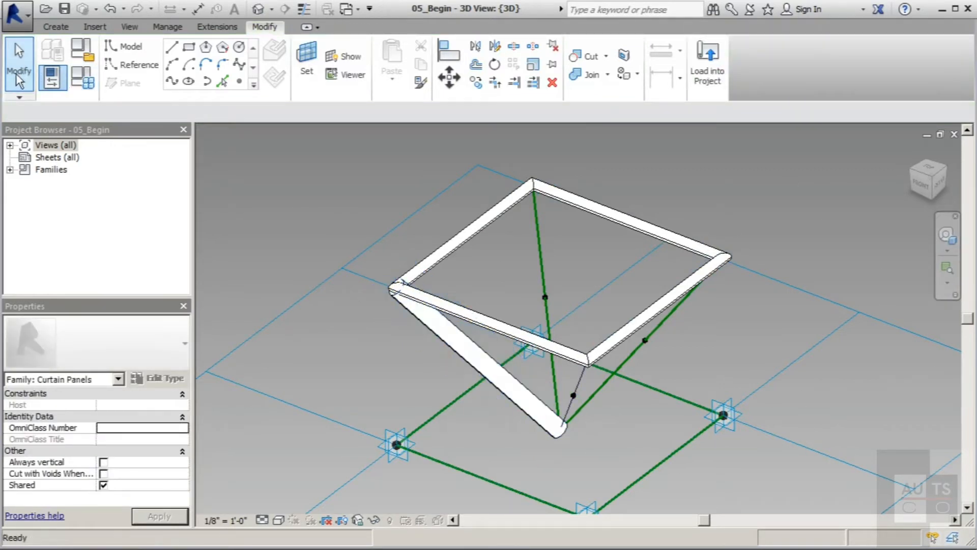
Step: Draw a circle with a 5" radius centred on the second diagonal's reference point, using that point's plane as the work plane
shift+middle_drag(439, 332, 459, 350)
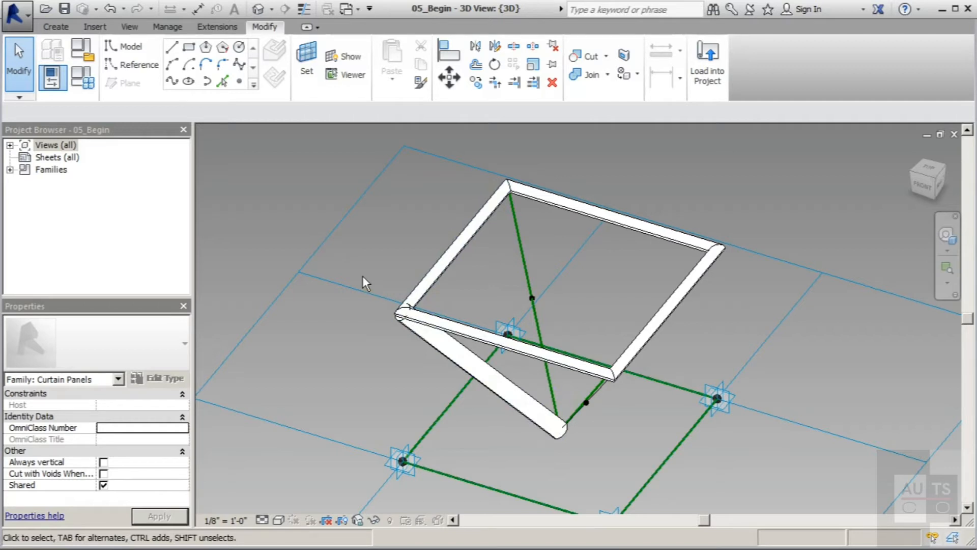
click(306, 61)
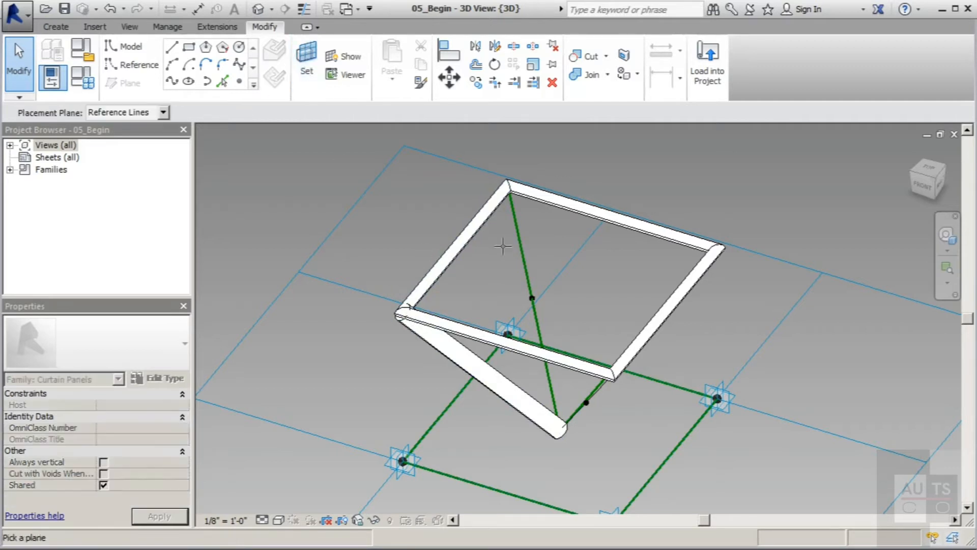
click(533, 297)
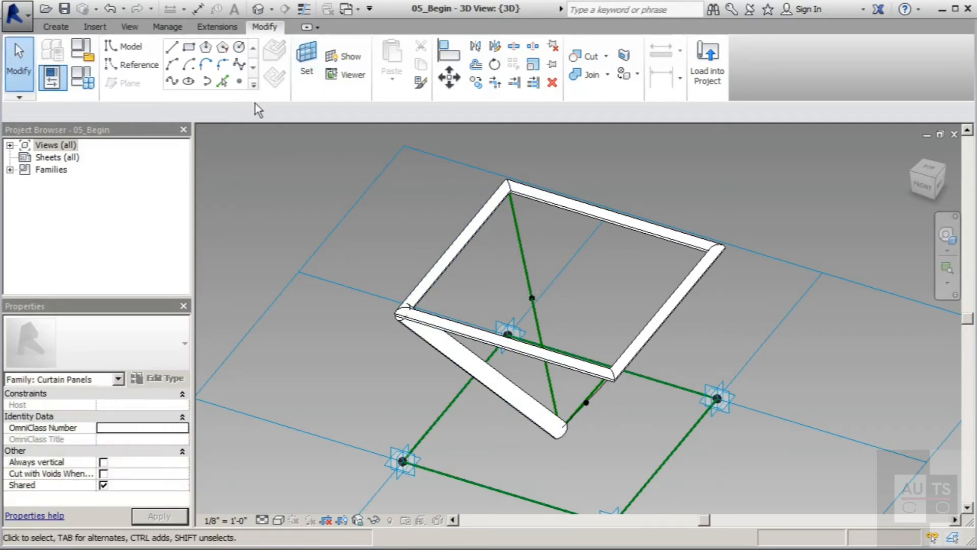
click(239, 48)
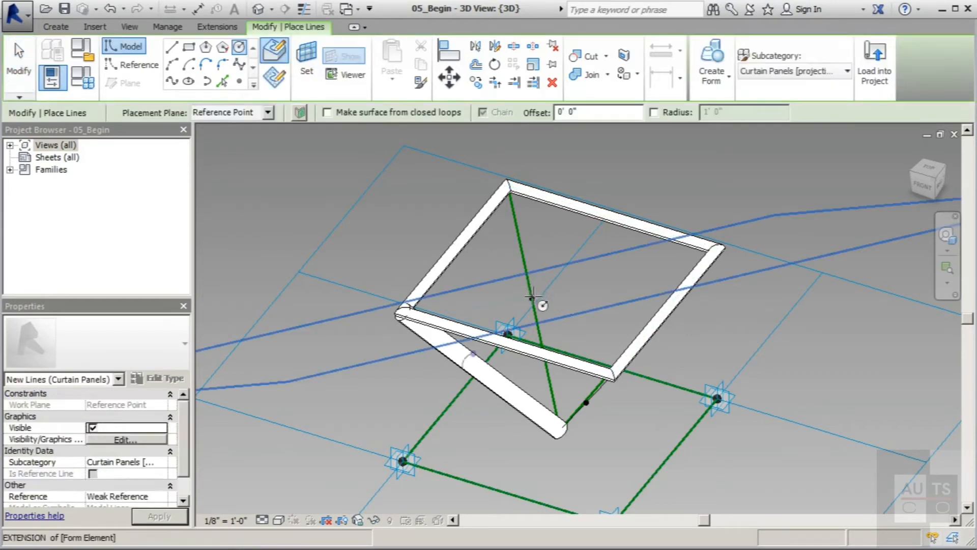
click(531, 297)
text(5)
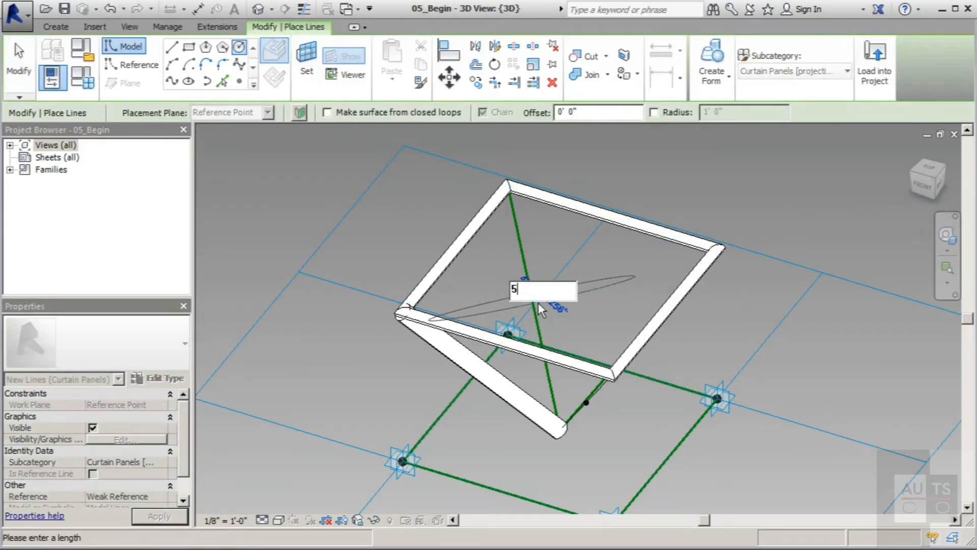
text(")
key(Return)
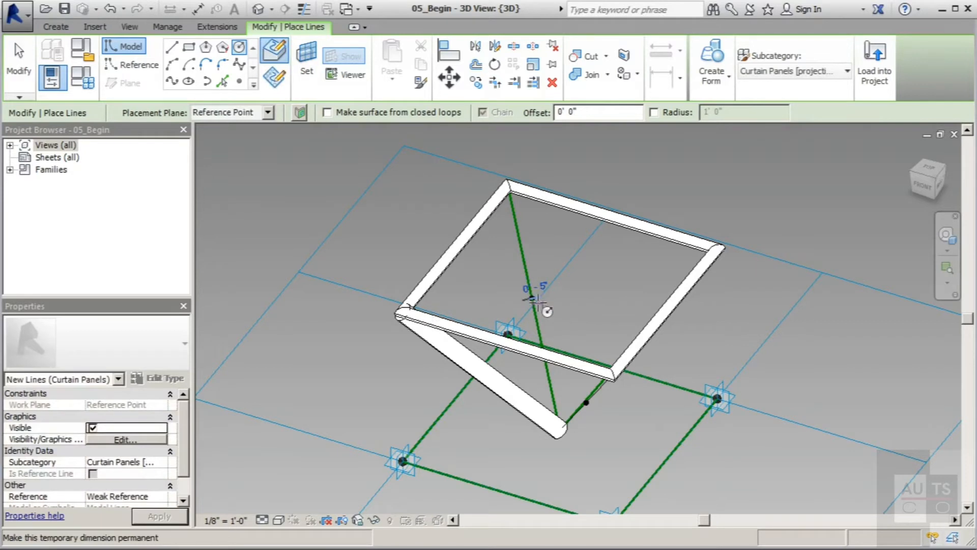
key(Escape)
key(Escape)
Step: Create a solid form by sweeping the second circle along its own diagonal to the apex
click(548, 281)
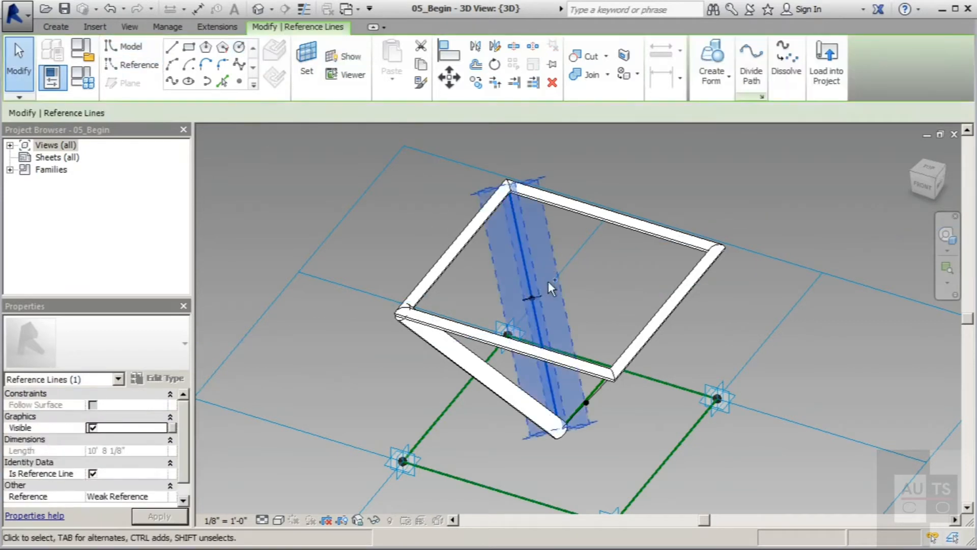
ctrl+click(541, 298)
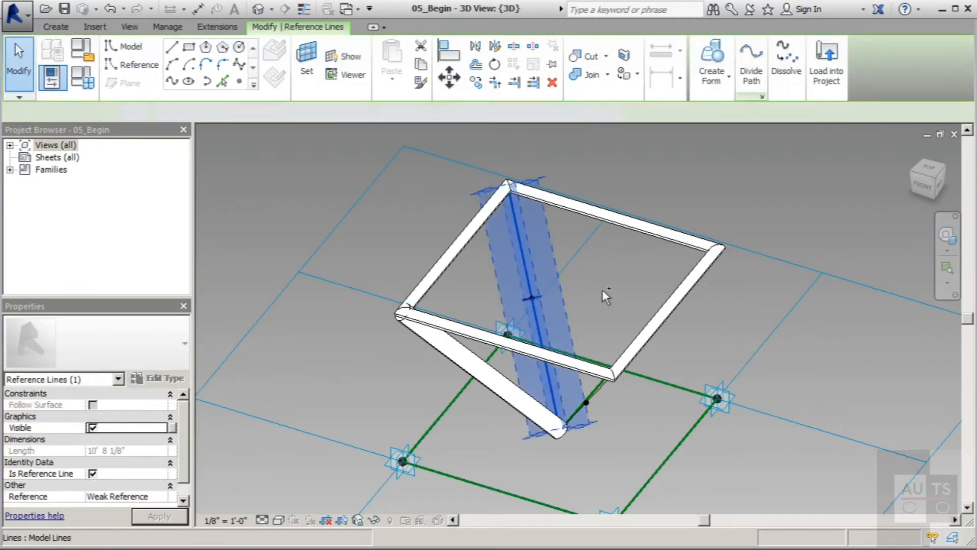
click(718, 56)
click(302, 290)
Step: Try to draw a 5" radius circle on the third diagonal's reference point and inspect its placement up close
shift+middle_drag(302, 290, 616, 313)
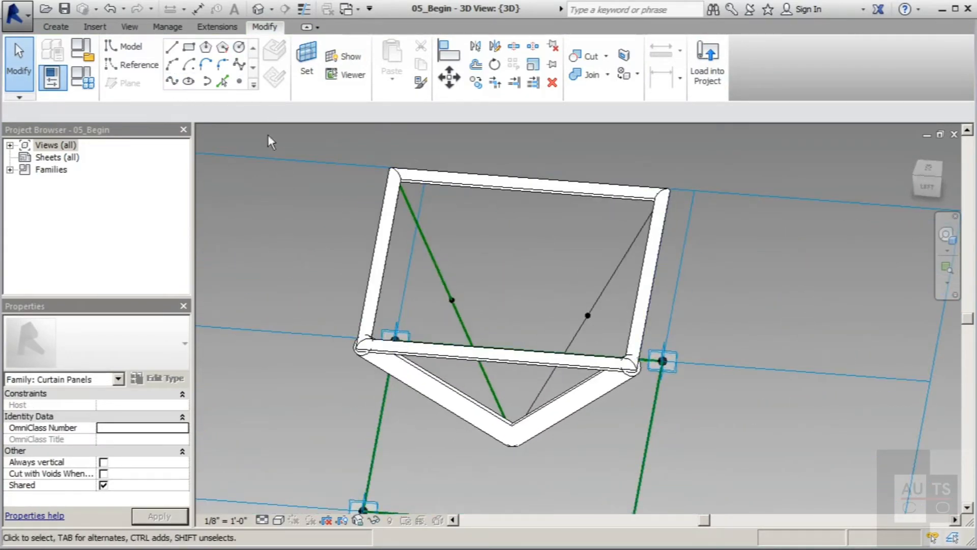
click(306, 58)
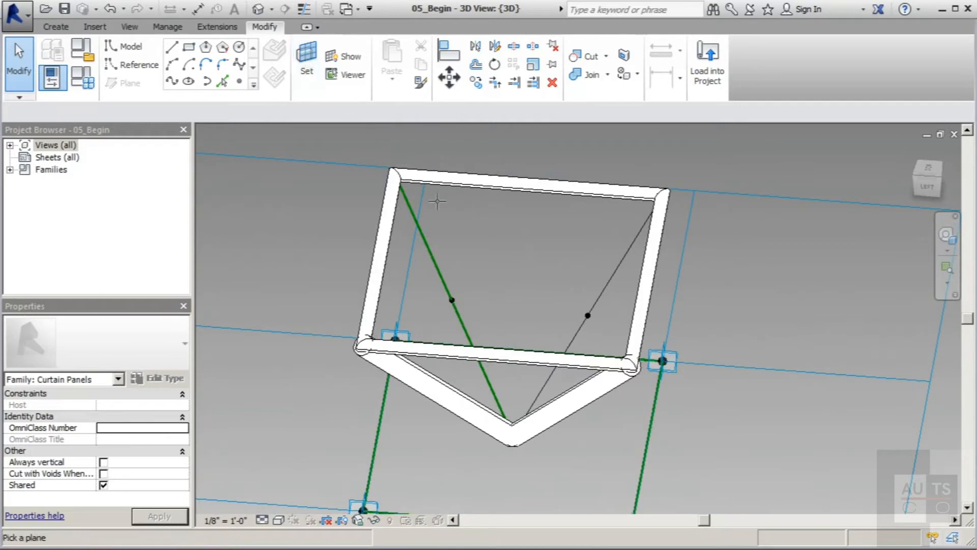
click(451, 300)
click(237, 53)
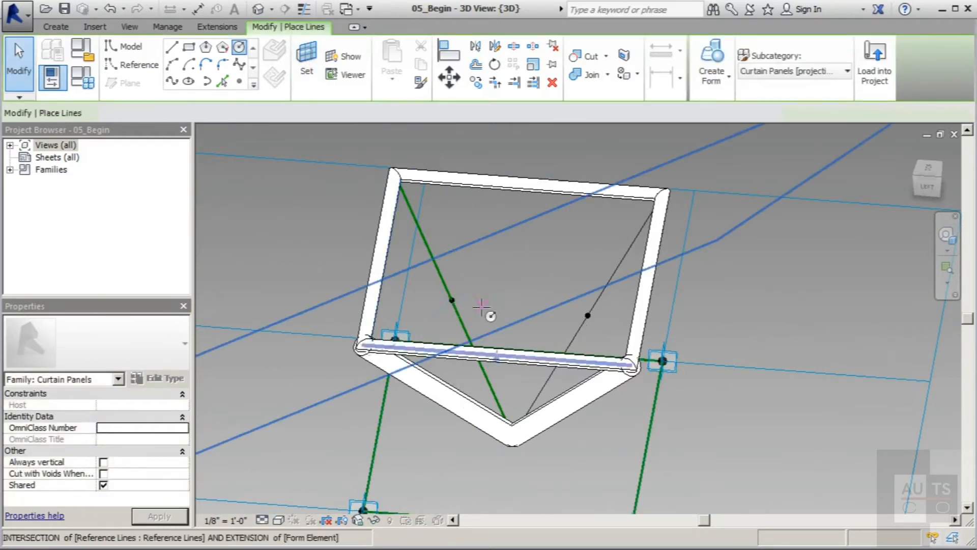
click(451, 300)
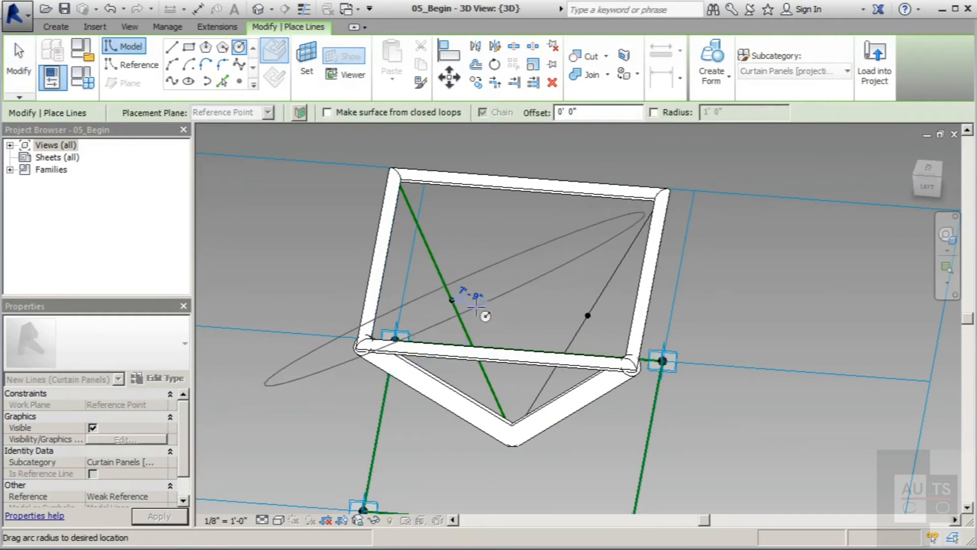
text(5")
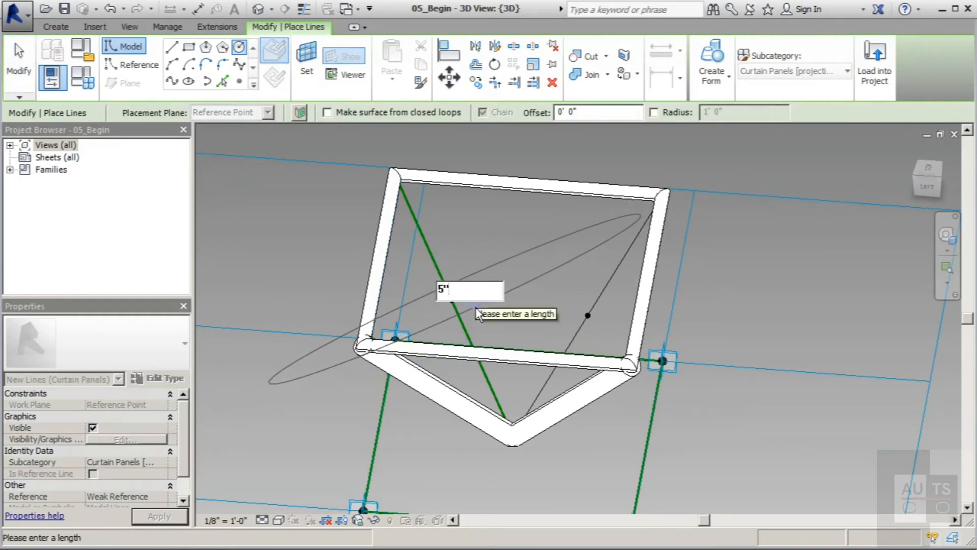
key(Return)
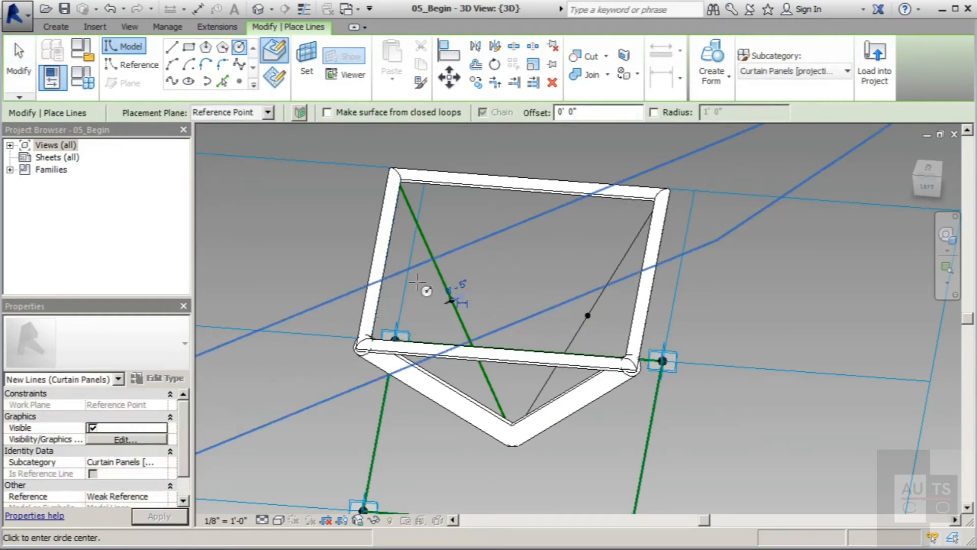
scroll(464, 273, down, 2)
scroll(464, 275, up, 5)
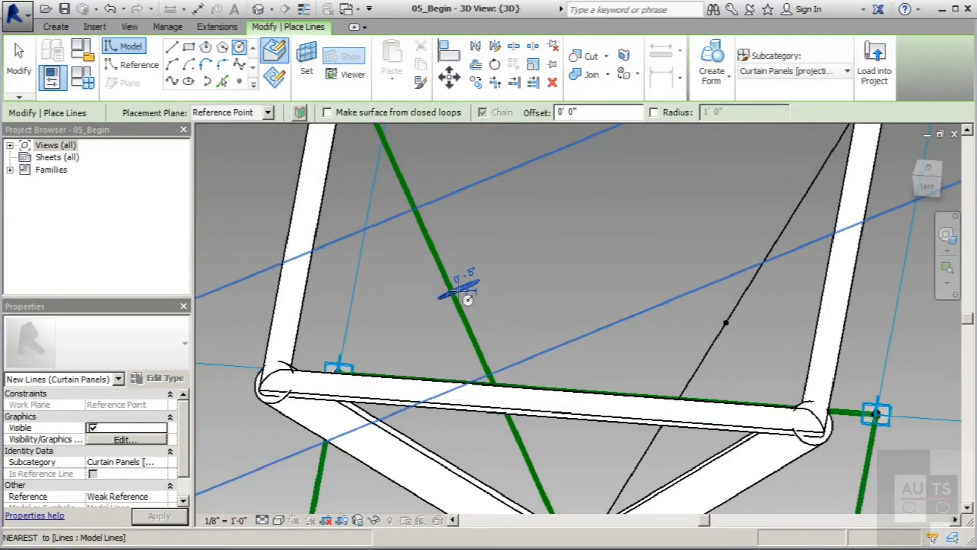
shift+middle_drag(468, 300, 519, 334)
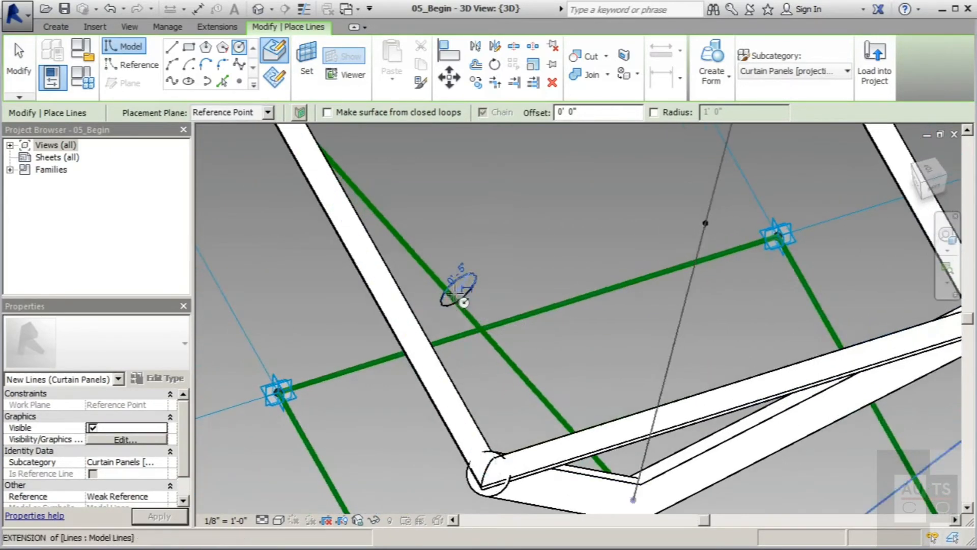
scroll(464, 291, down, 4)
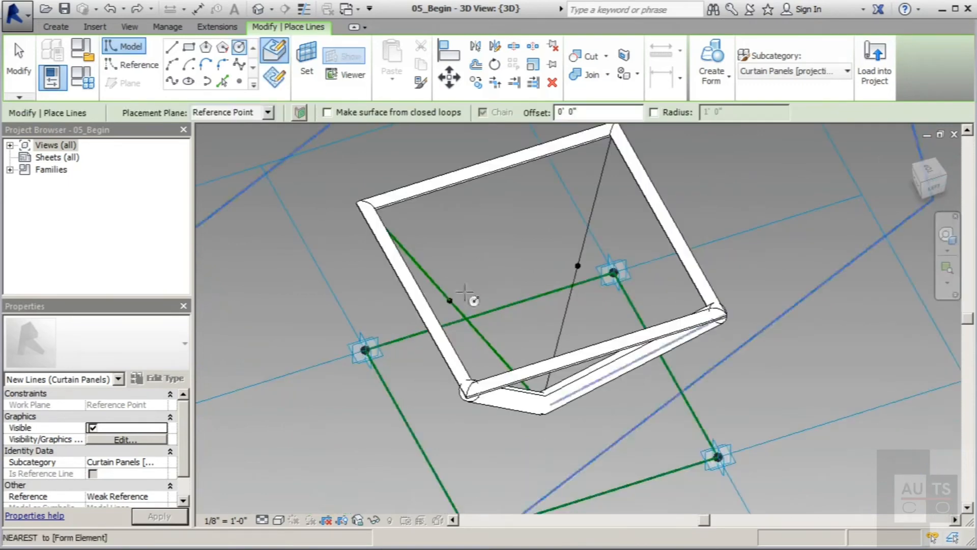
Step: Draw a circle with a 5" radius centred on the third diagonal's reference point, using that point's plane as the work plane
scroll(459, 300, up, 3)
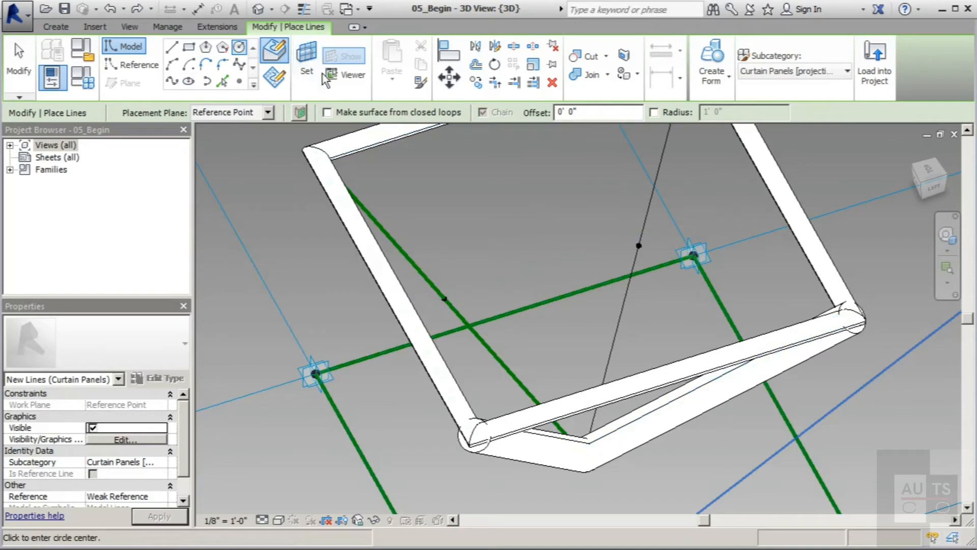
click(307, 61)
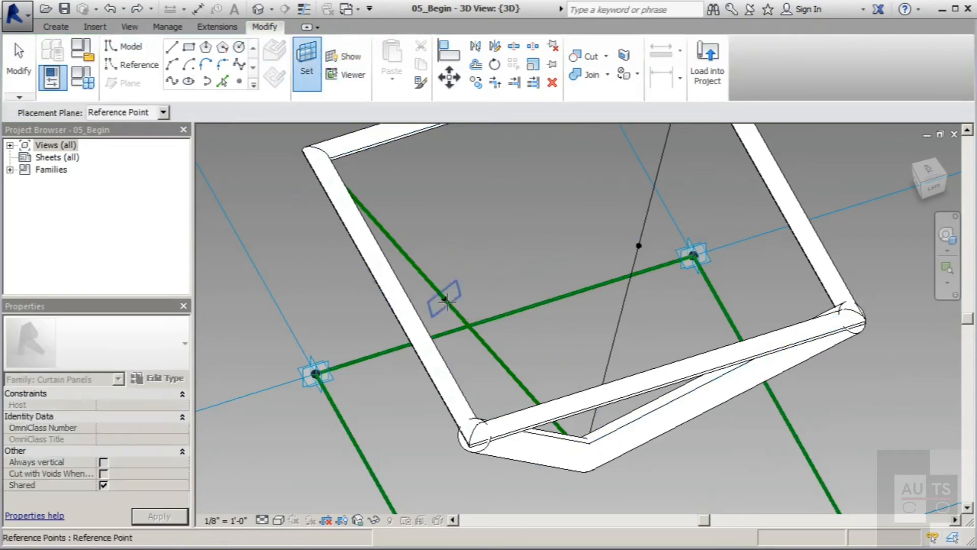
click(446, 298)
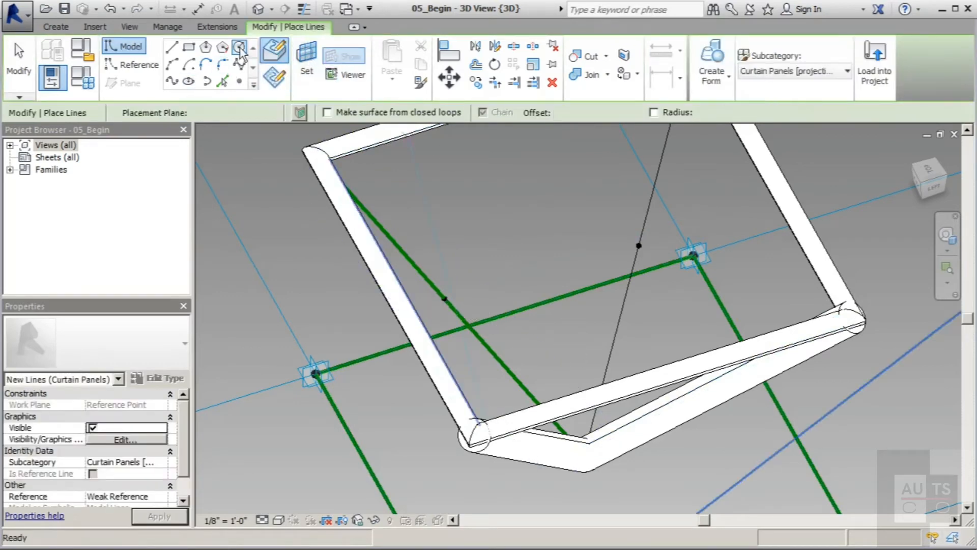
scroll(458, 334, up, 3)
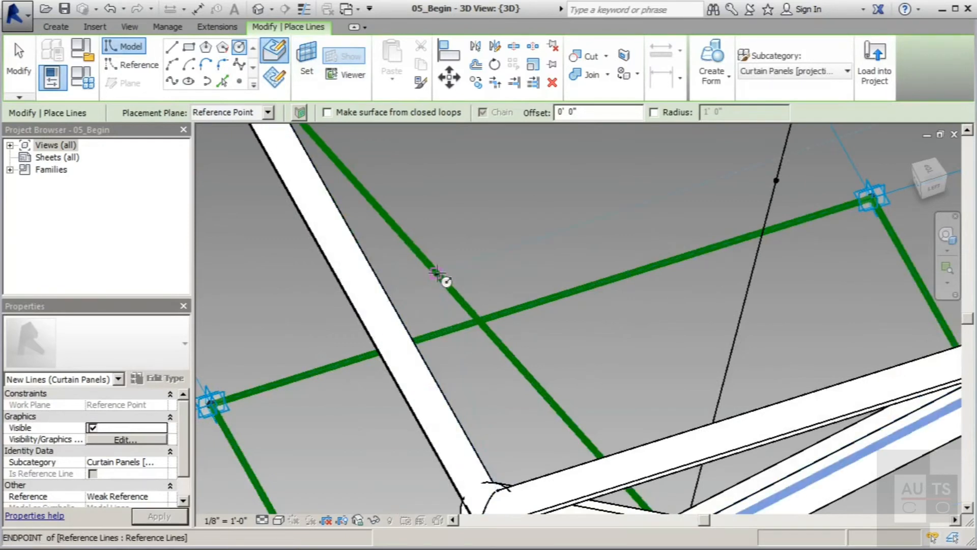
click(438, 275)
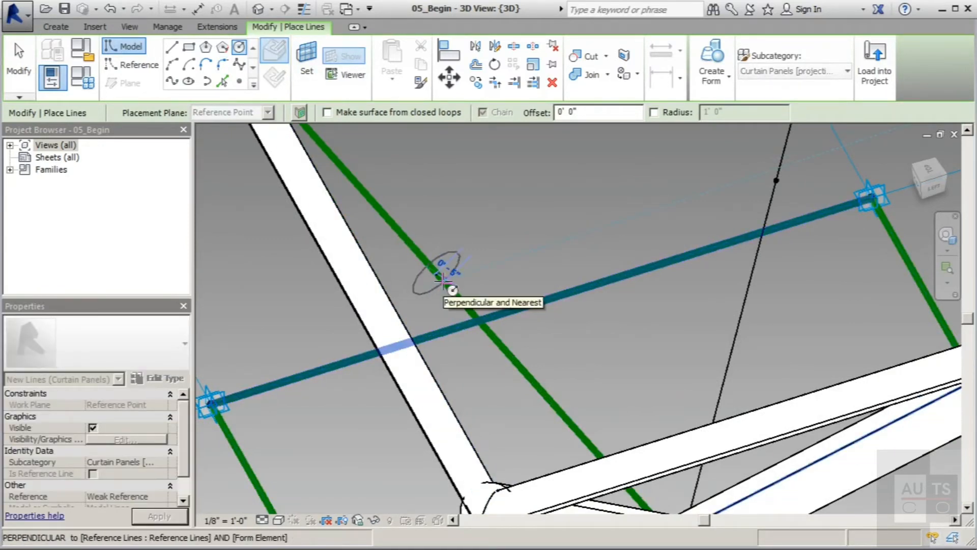
text(5)
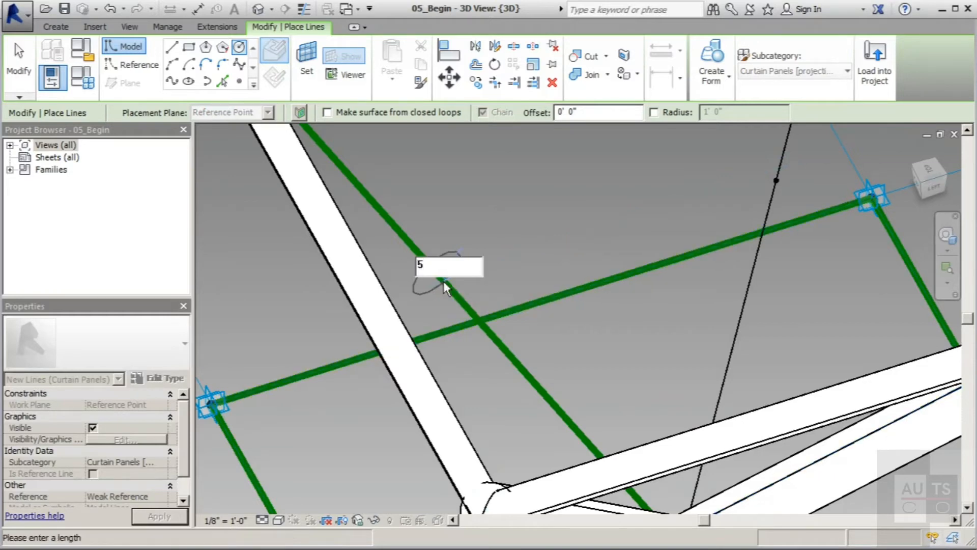
key(Return)
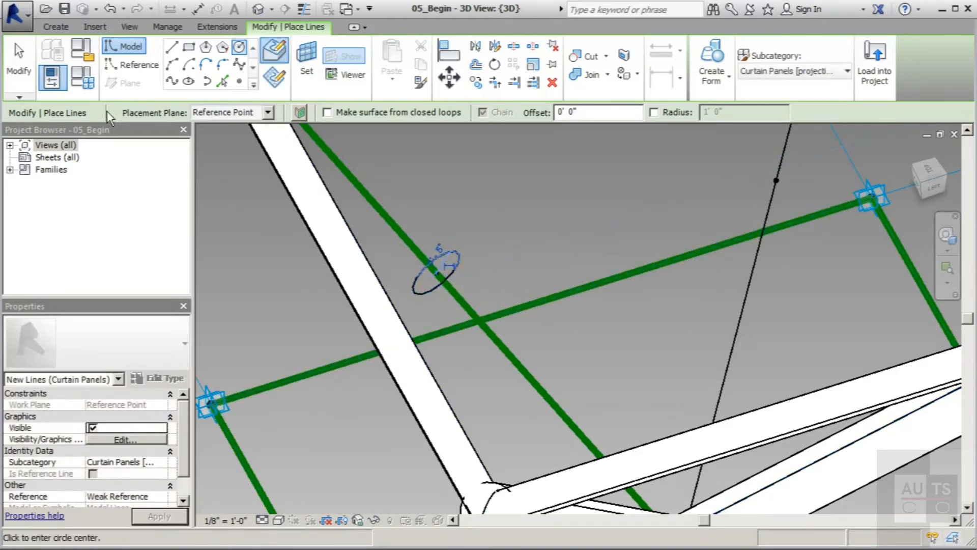
click(29, 67)
Step: Draw a 5" radius circle centred on the fourth diagonal's reference point, with that point's own plane set as the work plane
scroll(141, 246, down, 3)
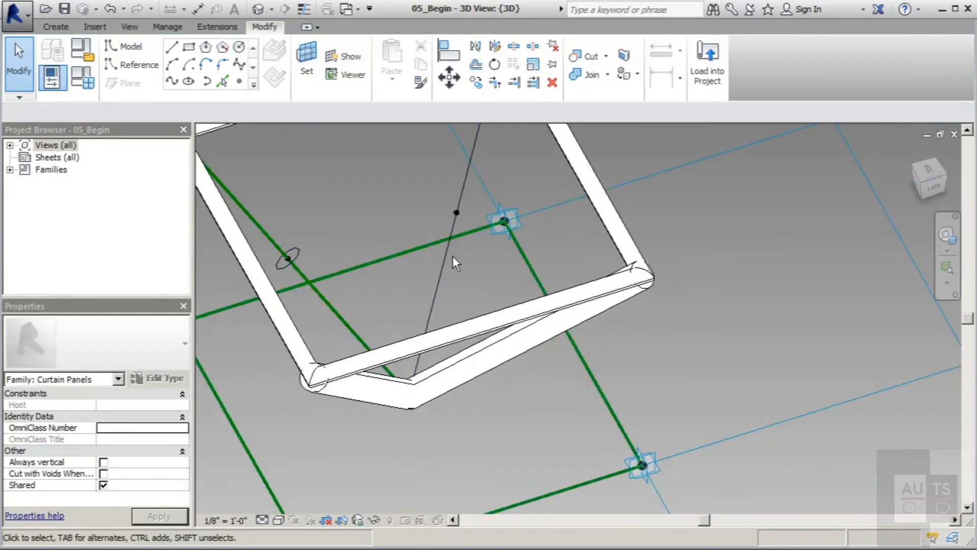
click(307, 64)
click(455, 211)
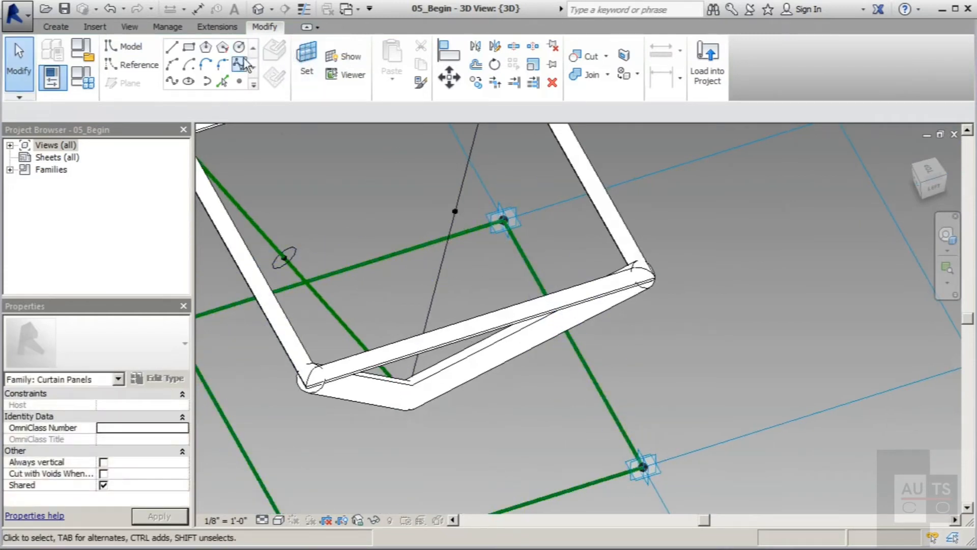
key(l)
key(i)
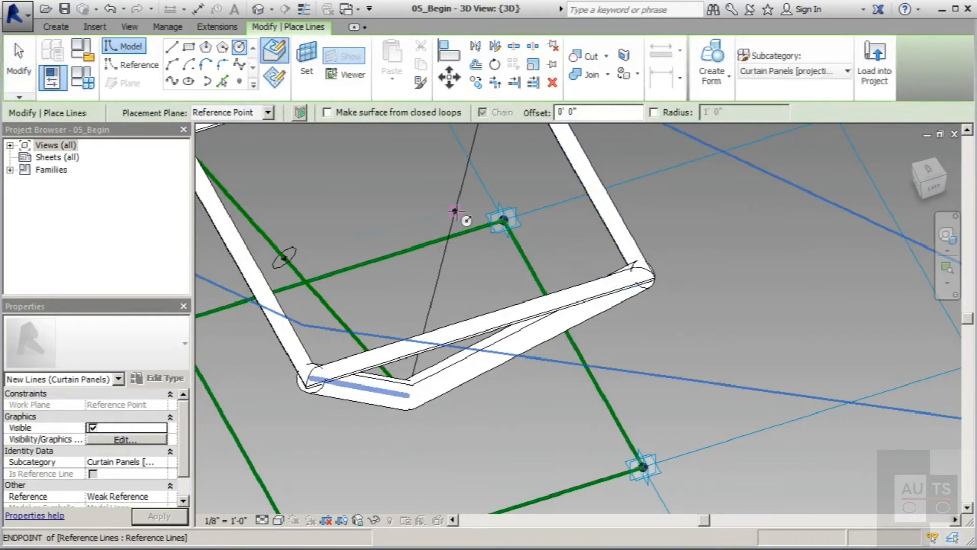
click(455, 211)
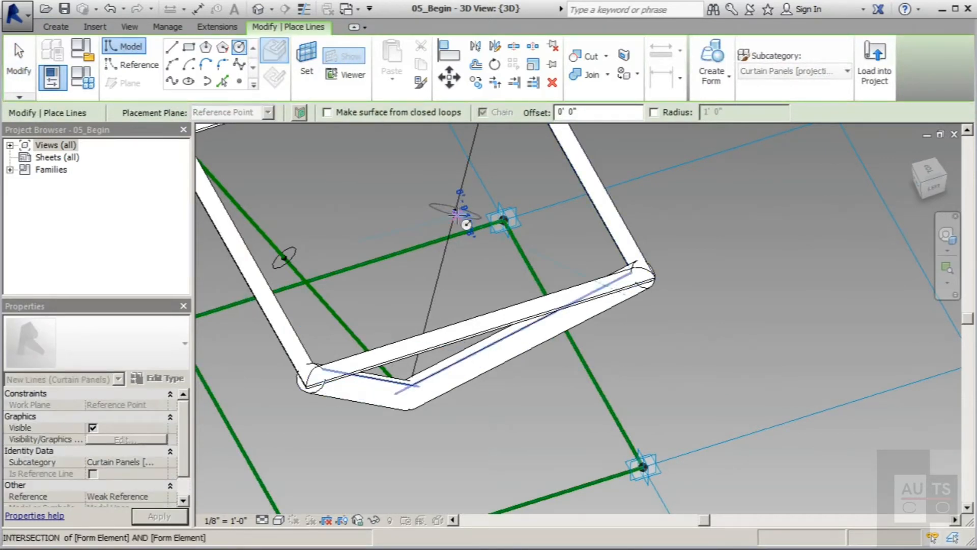
text(5')
key(Return)
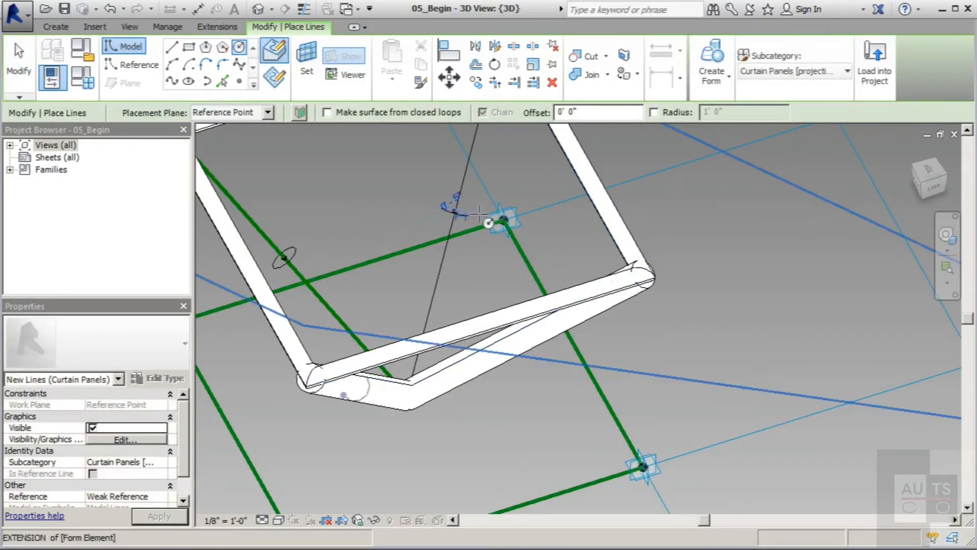
click(19, 71)
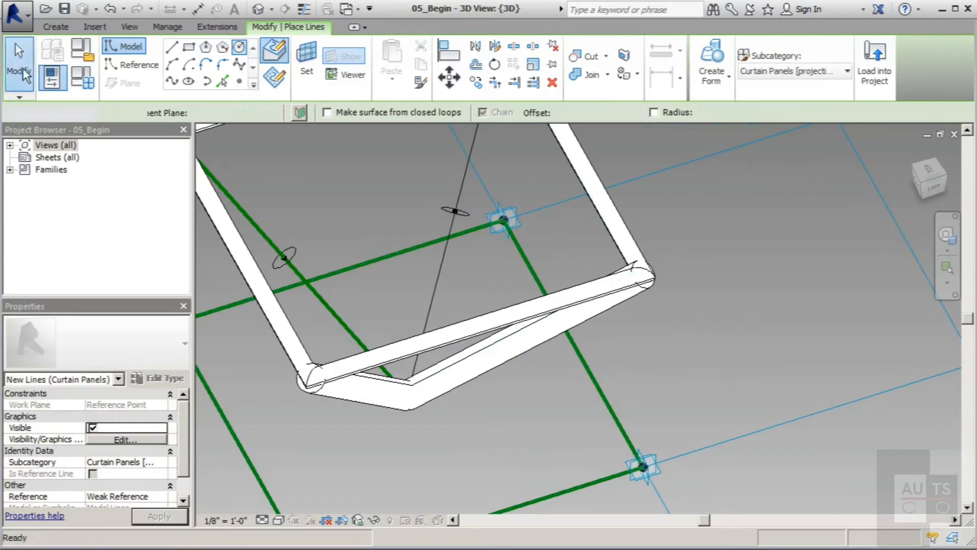
Step: Create a solid form by sweeping the third diagonal's circle along its hosting reference line
click(270, 236)
ctrl+click(294, 256)
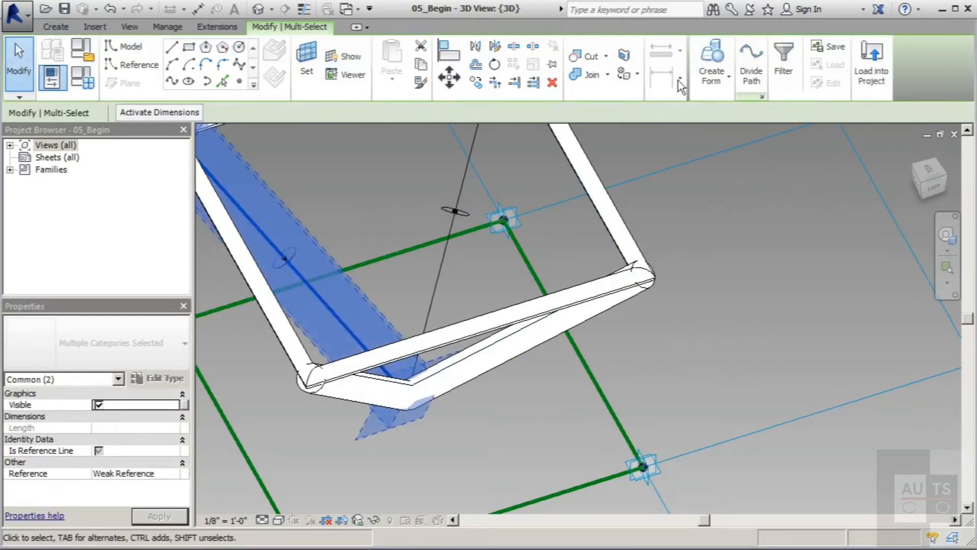
click(711, 58)
Step: Create a solid form from the last remaining diagonal line and its circle, completing the pyramid's fourth diagonal member
drag(447, 258, 440, 208)
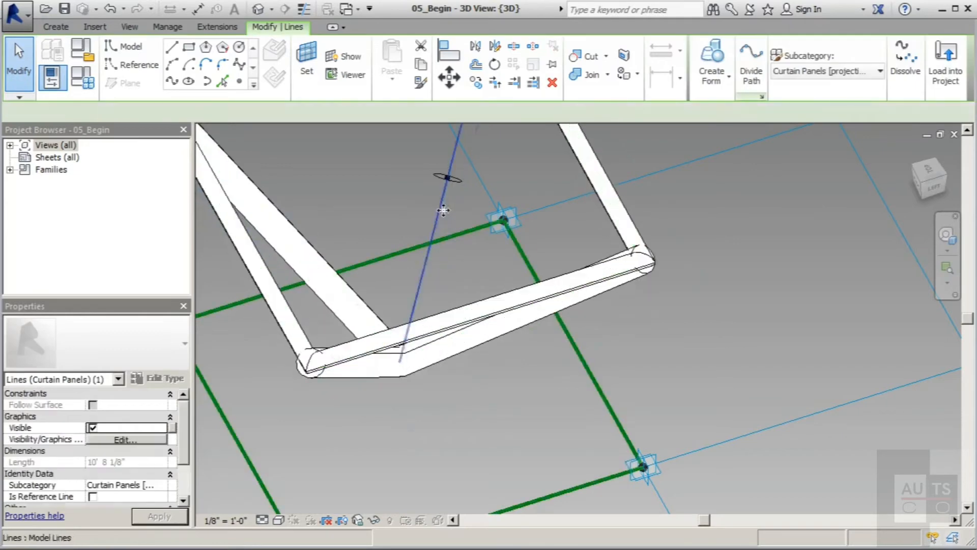
scroll(429, 416, down, 5)
shift+middle_drag(444, 403, 441, 318)
scroll(462, 307, up, 3)
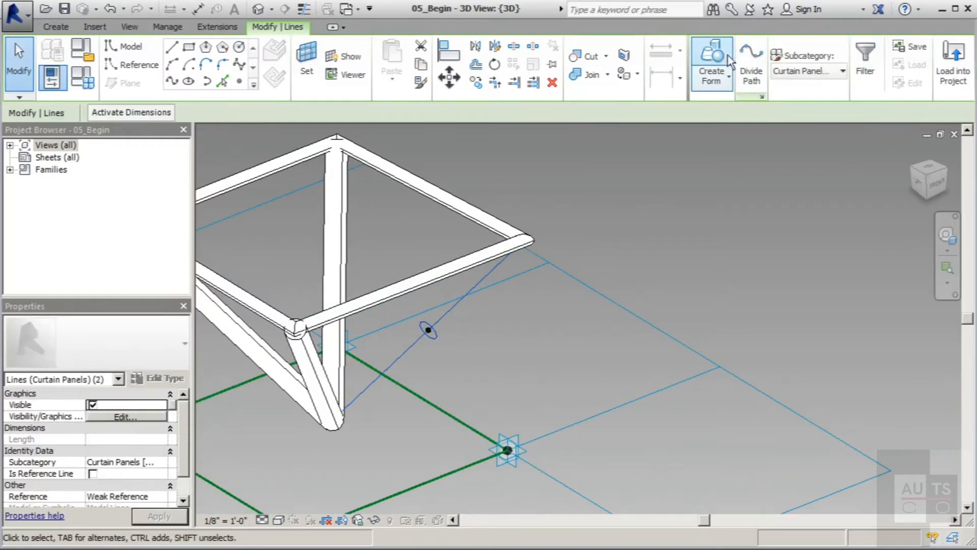
click(715, 64)
scroll(561, 302, down, 5)
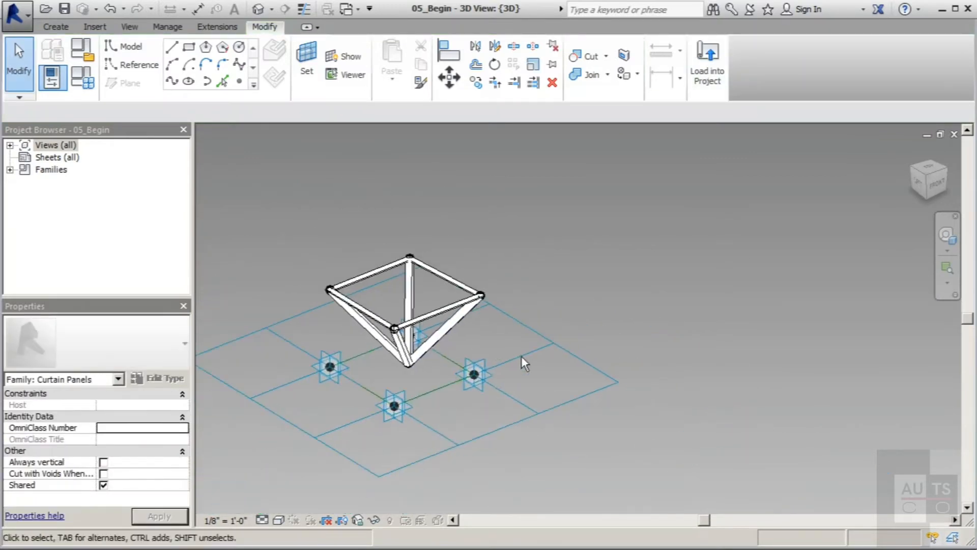
scroll(387, 296, up, 2)
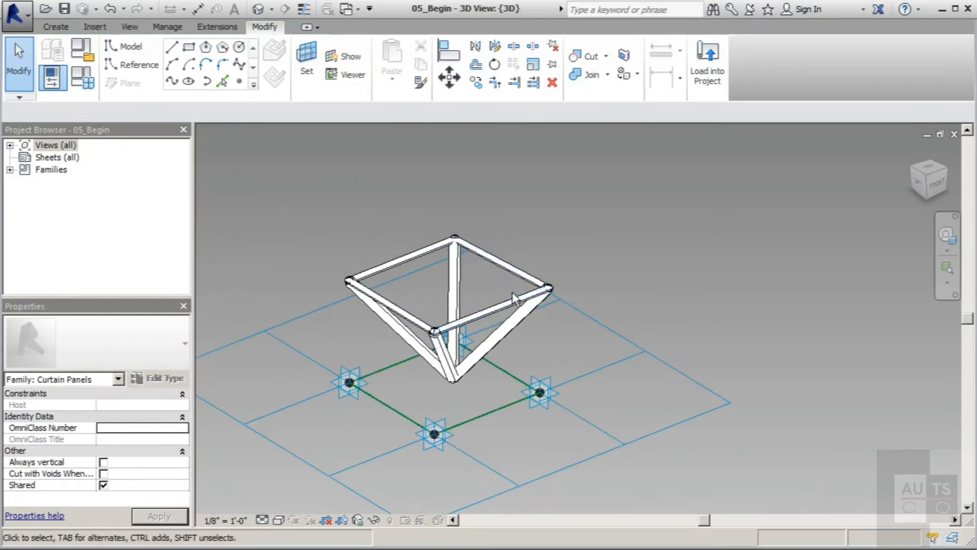
Step: Select the inner edges of the horizontal top frame and create a planar surface form that fills the opening
scroll(512, 292, up, 2)
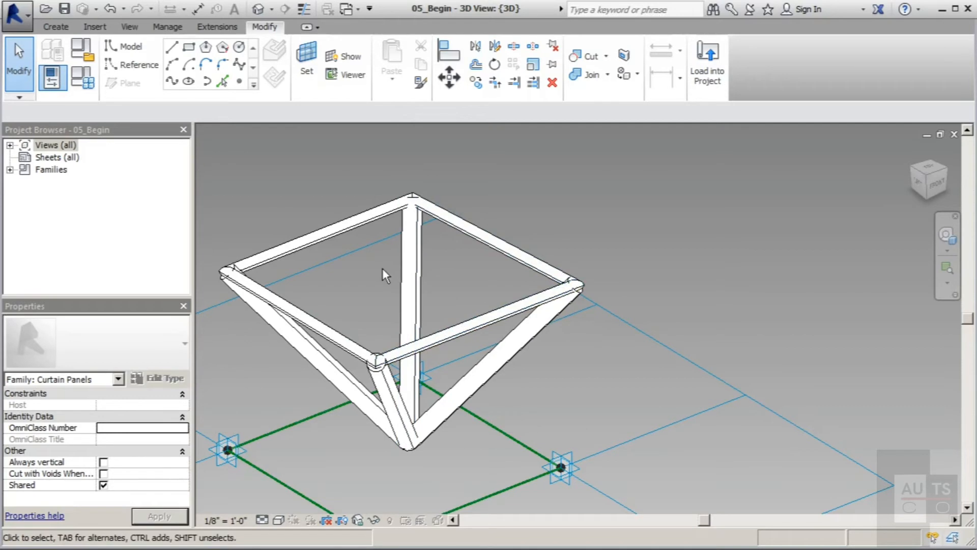
scroll(383, 268, down, 2)
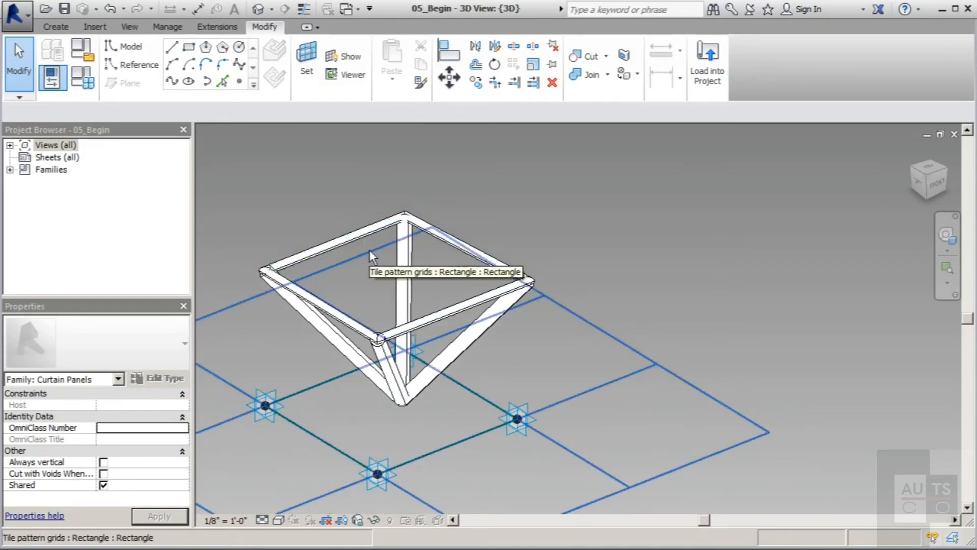
shift+middle_drag(371, 251, 524, 266)
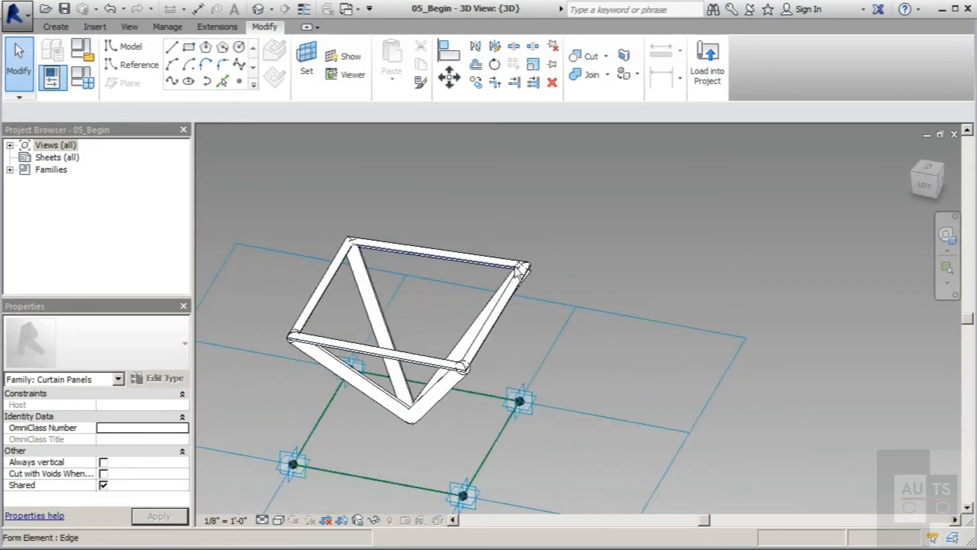
scroll(527, 266, down, 2)
scroll(494, 314, up, 2)
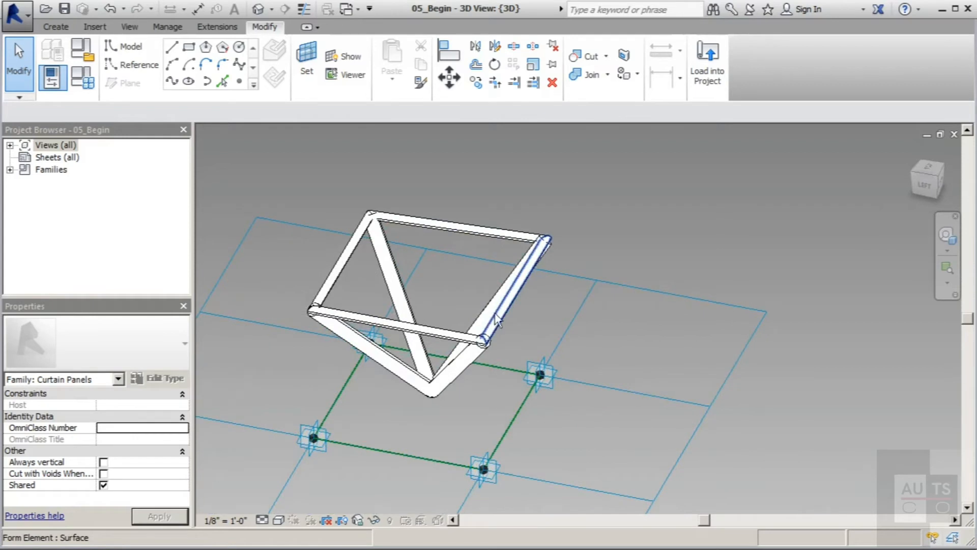
click(519, 295)
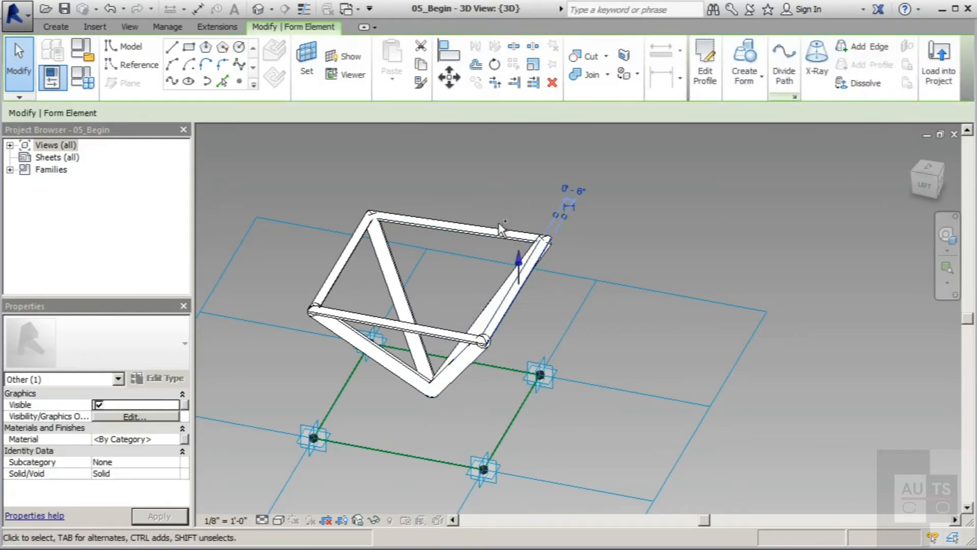
shift+middle_drag(494, 297, 536, 313)
click(519, 301)
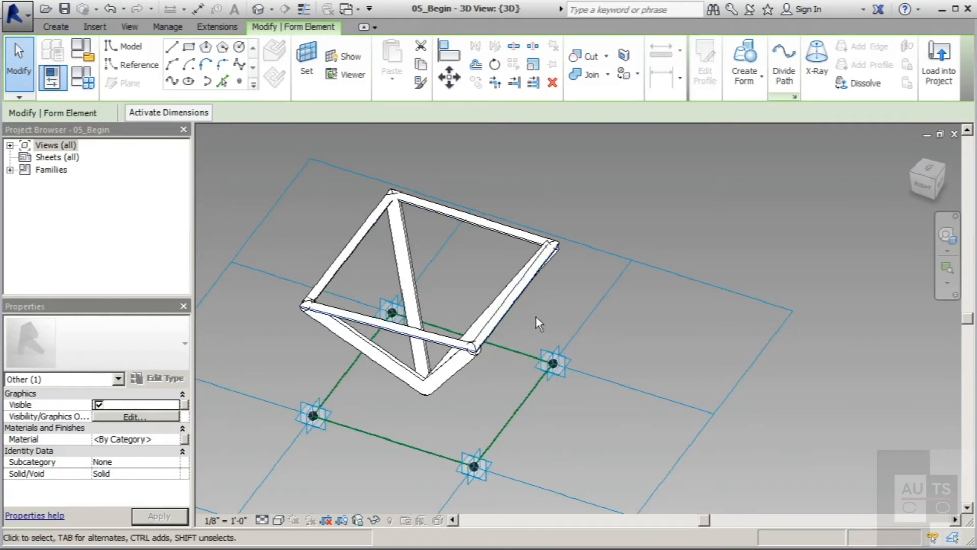
shift+middle_drag(536, 316, 496, 326)
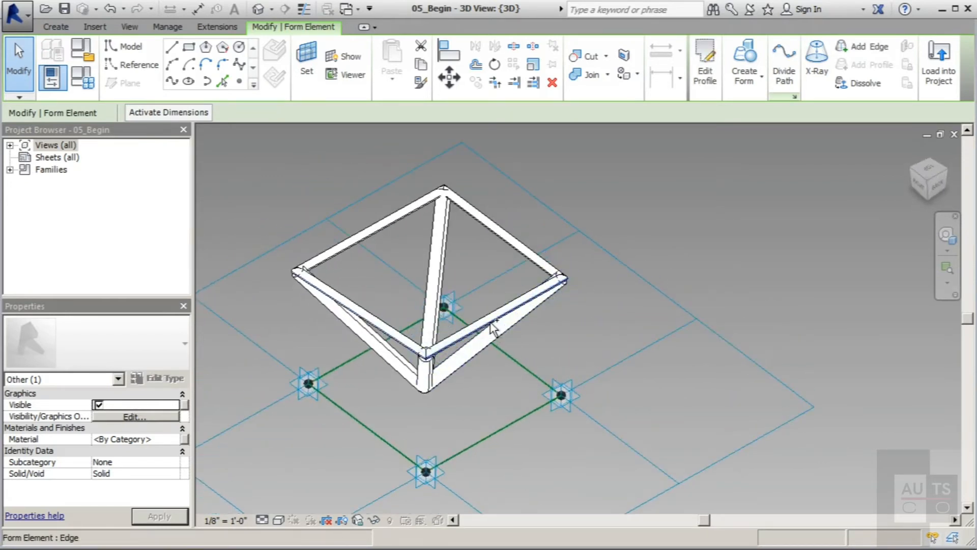
scroll(497, 327, up, 3)
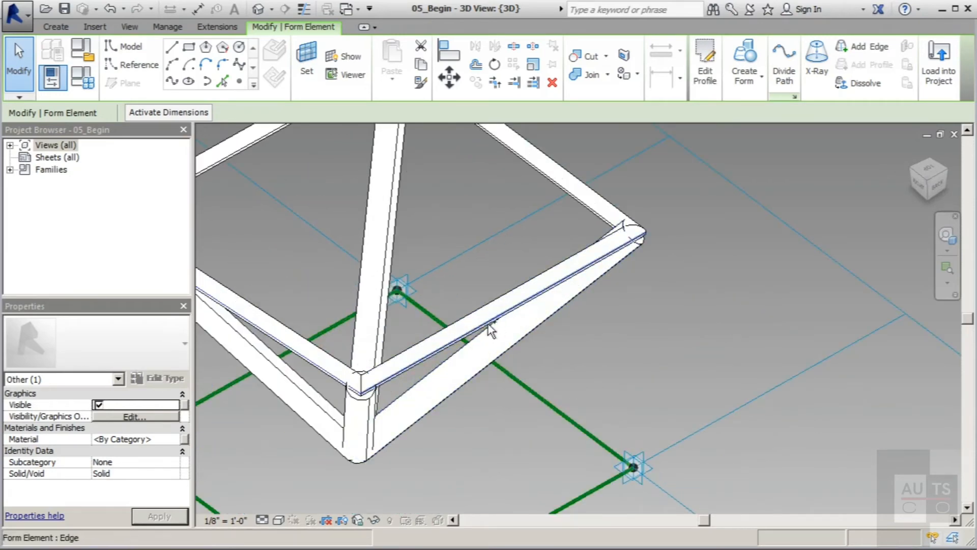
shift+middle_drag(591, 351, 528, 353)
scroll(726, 352, down, 3)
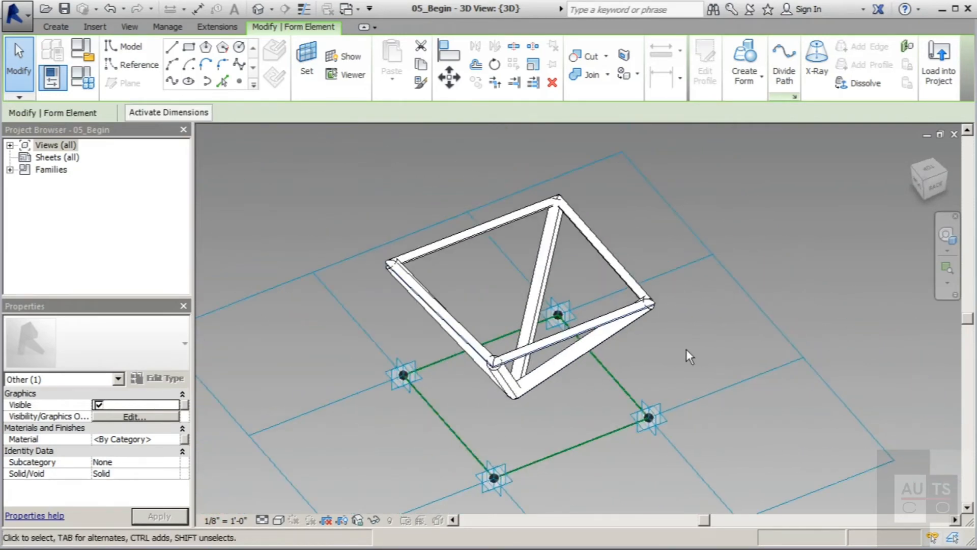
shift+middle_drag(646, 358, 450, 354)
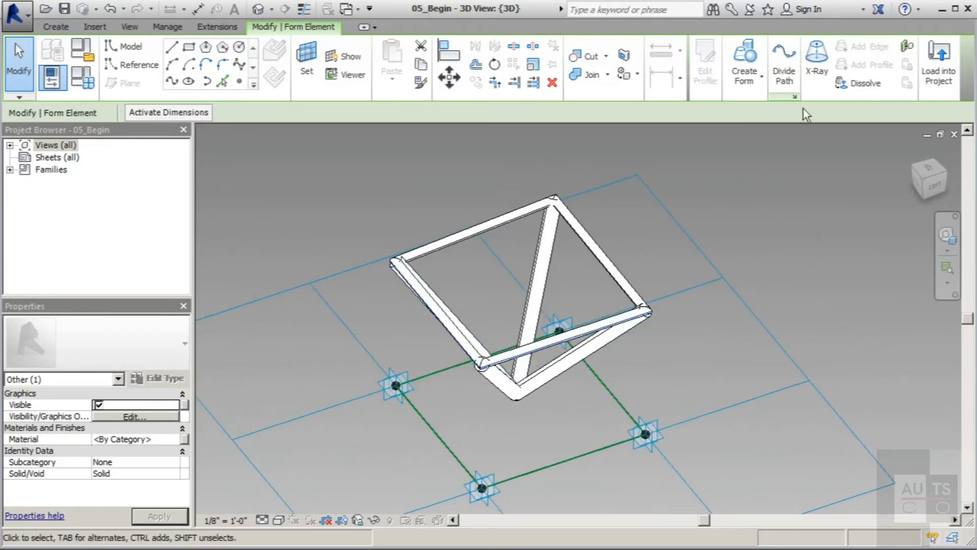
click(744, 60)
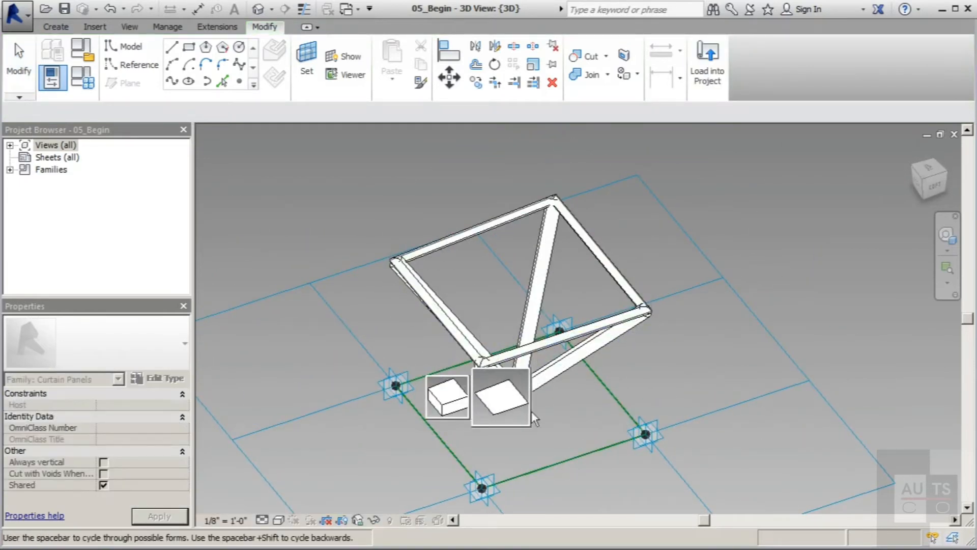
click(485, 413)
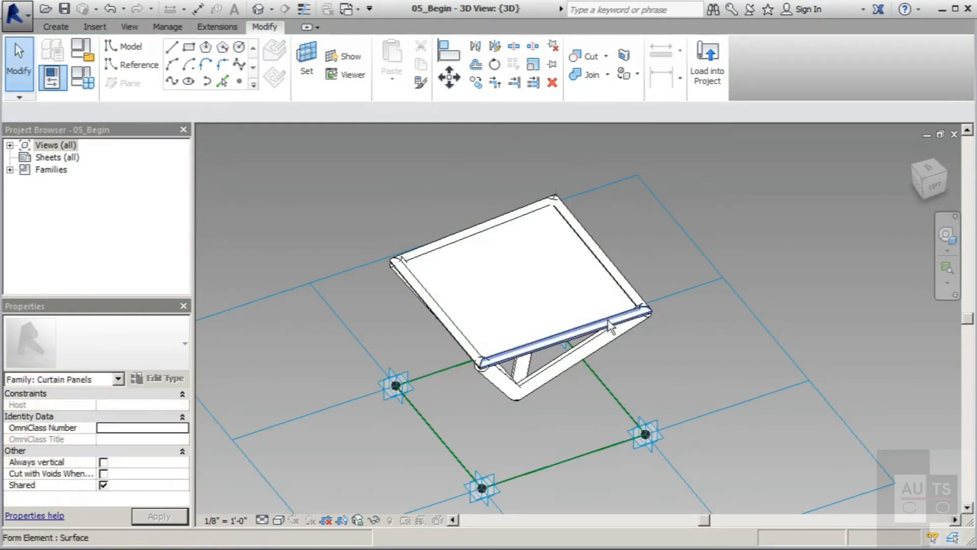
Step: Assign the Glass material to the planar surface inside the top frame and clear the selection
click(529, 278)
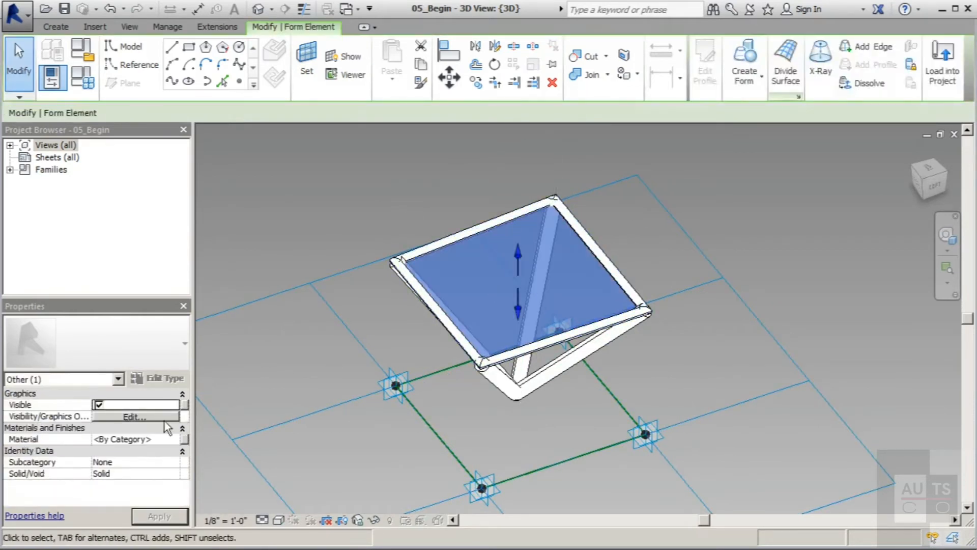
click(175, 439)
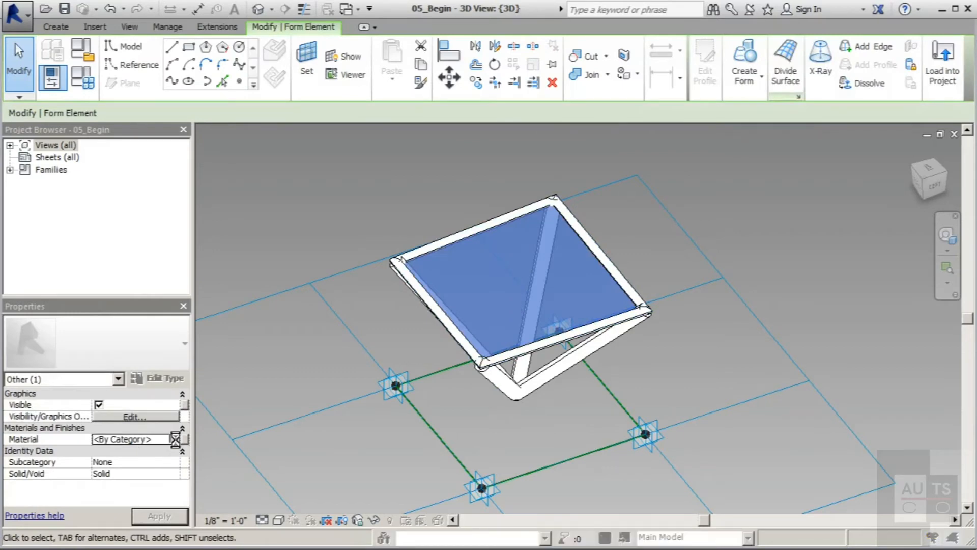
click(176, 440)
click(173, 340)
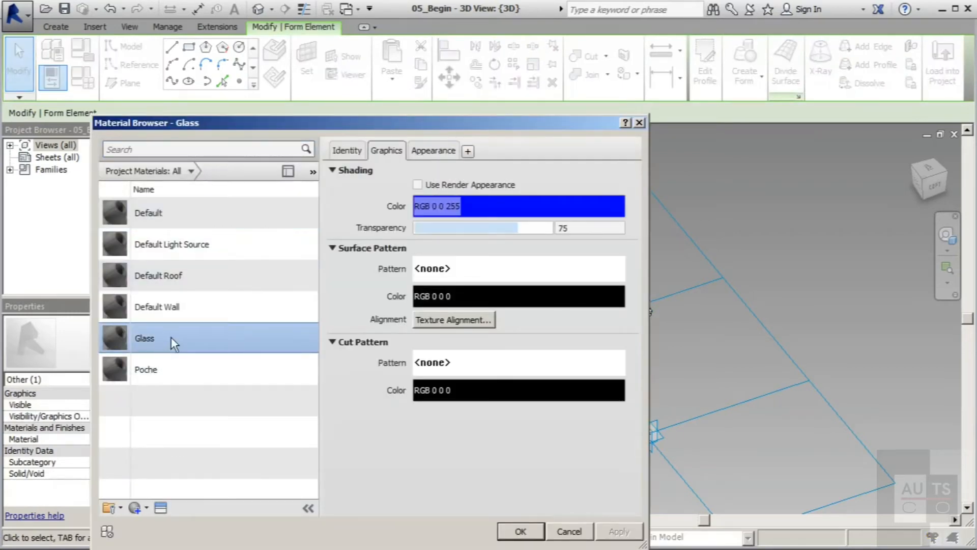
click(519, 531)
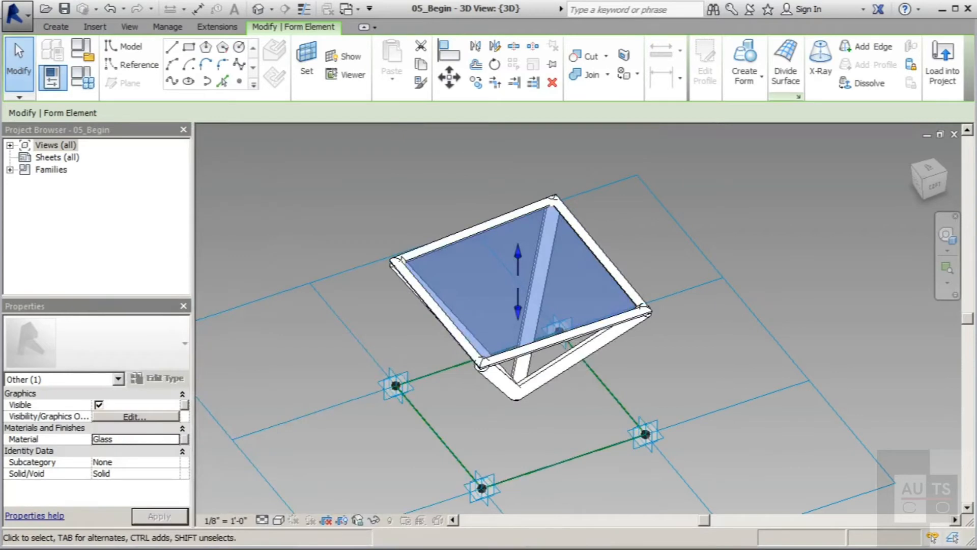
click(27, 80)
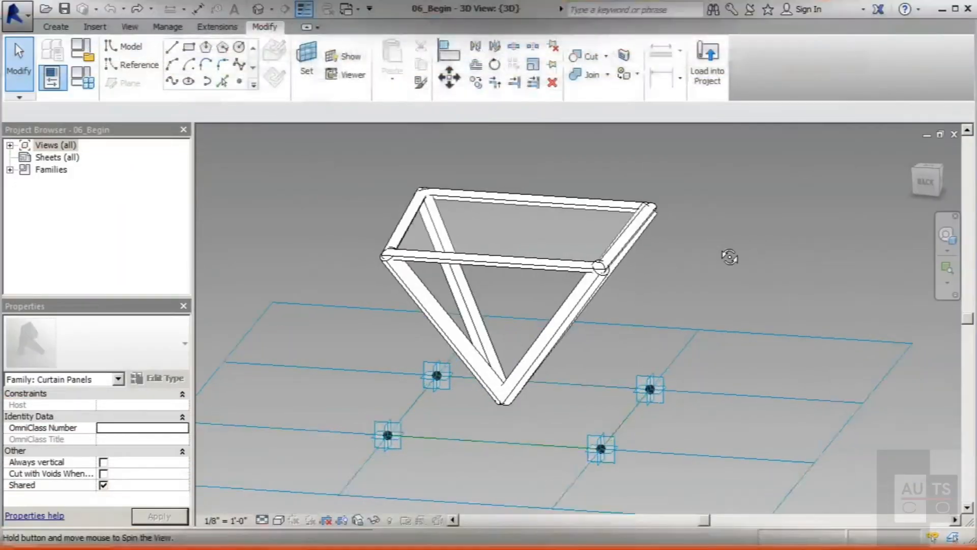
shift+middle_drag(731, 255, 619, 376)
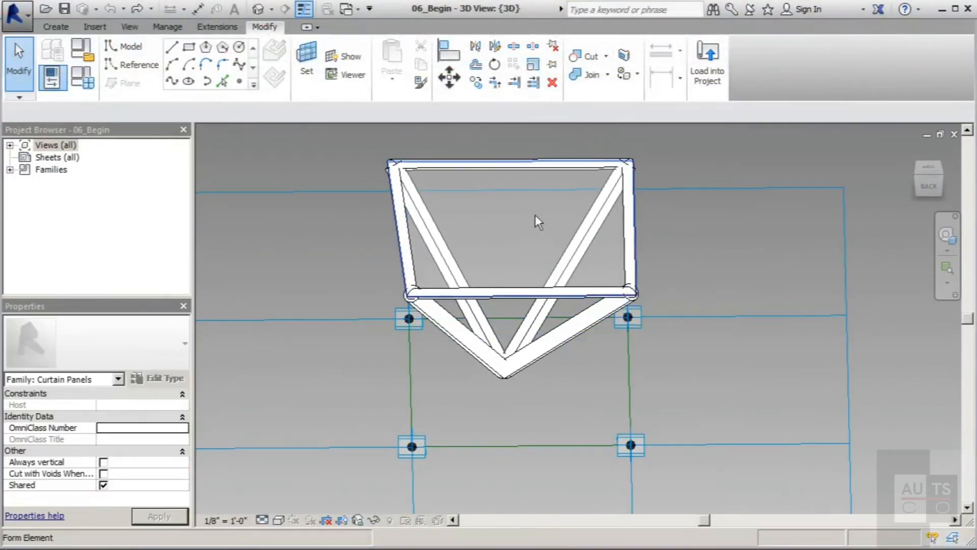
scroll(598, 248, down, 1)
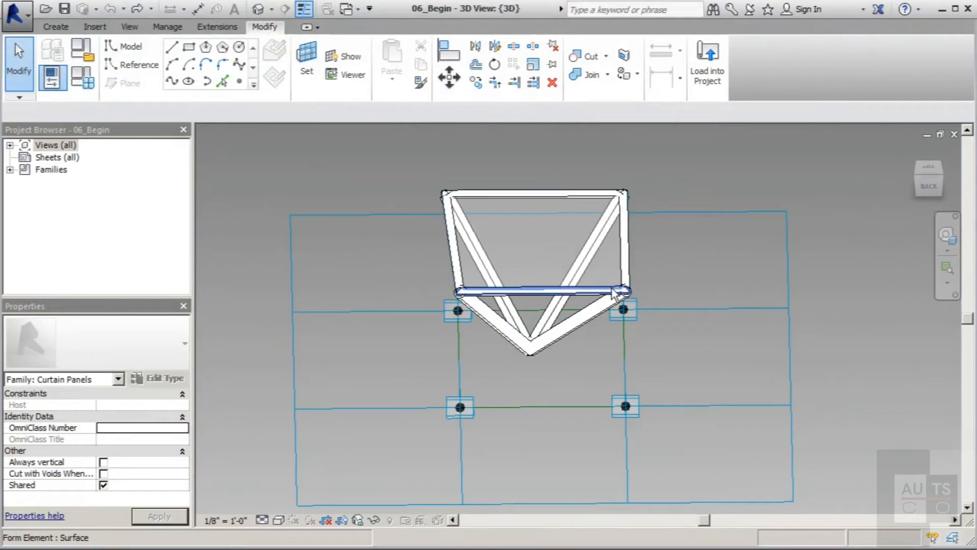
shift+middle_drag(709, 271, 628, 179)
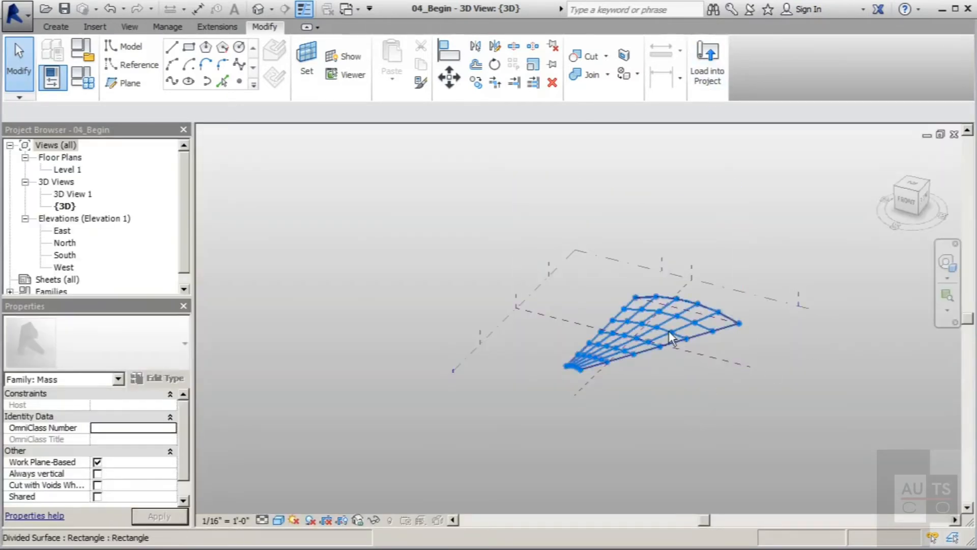
Step: In the 04_Begin mass, apply the 06_Begin rectangle panel to the divided surface and resolve the error with Delete Type
click(669, 331)
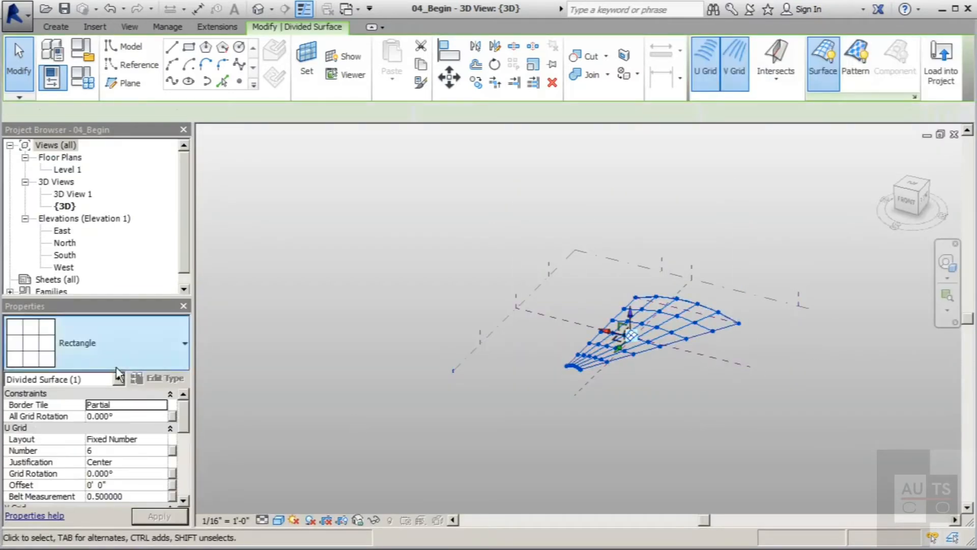
click(186, 347)
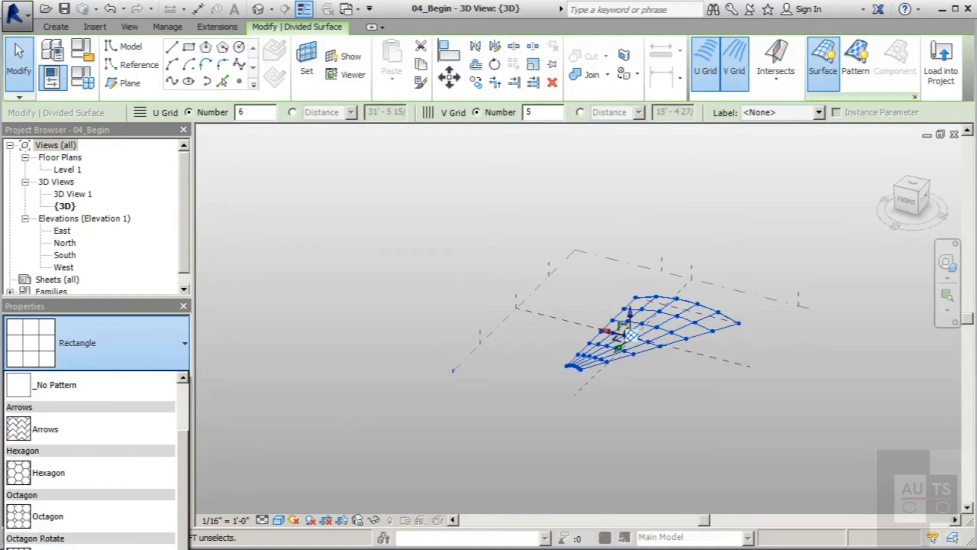
click(91, 549)
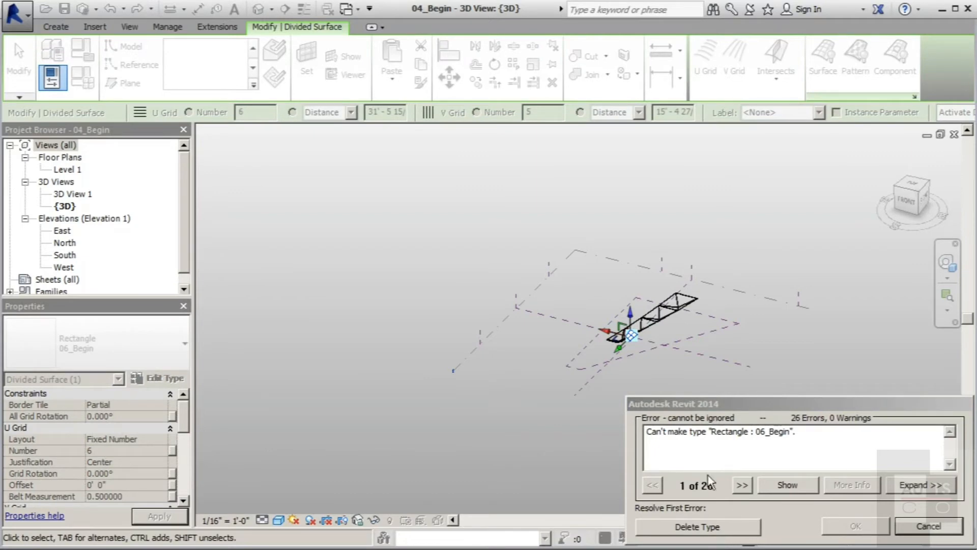
click(744, 527)
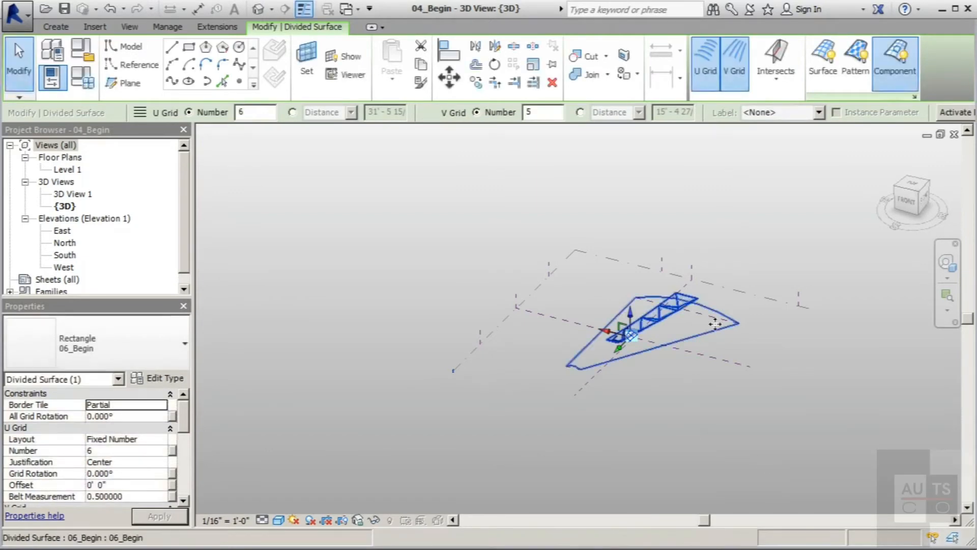
Step: Examine the 06_Begin panels on the divided surface up close and from different angles
scroll(677, 306, up, 5)
scroll(434, 382, down, 4)
scroll(504, 397, up, 6)
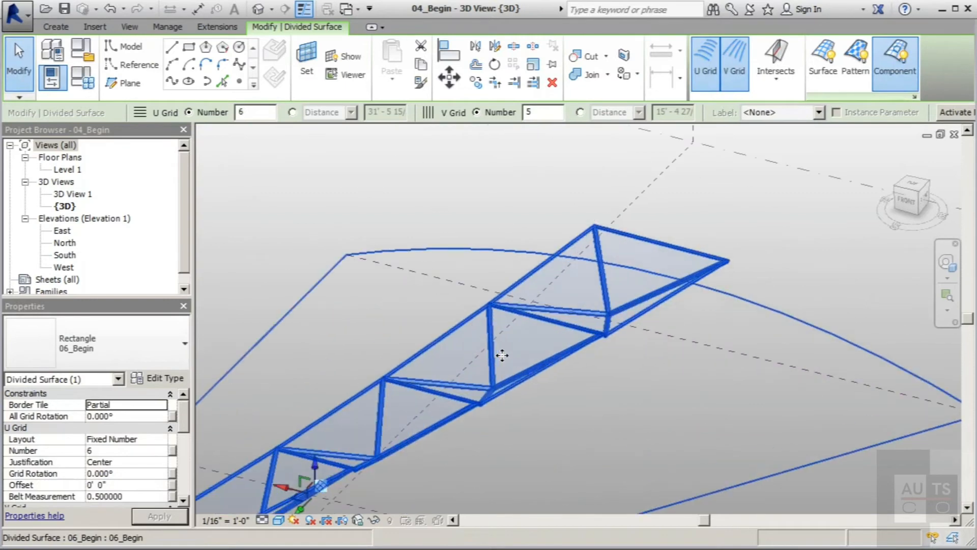
shift+middle_drag(584, 393, 539, 336)
scroll(619, 323, down, 2)
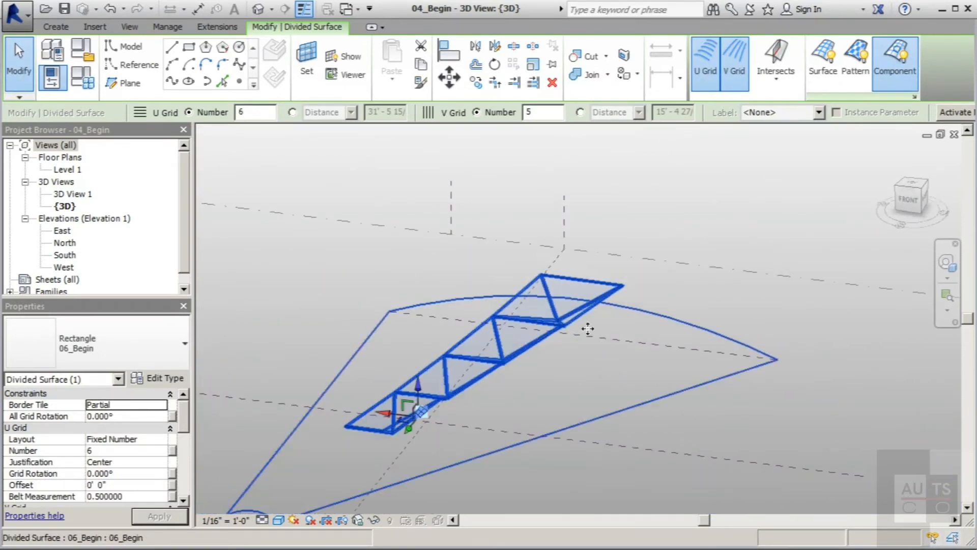
shift+middle_drag(533, 296, 457, 337)
scroll(402, 293, up, 2)
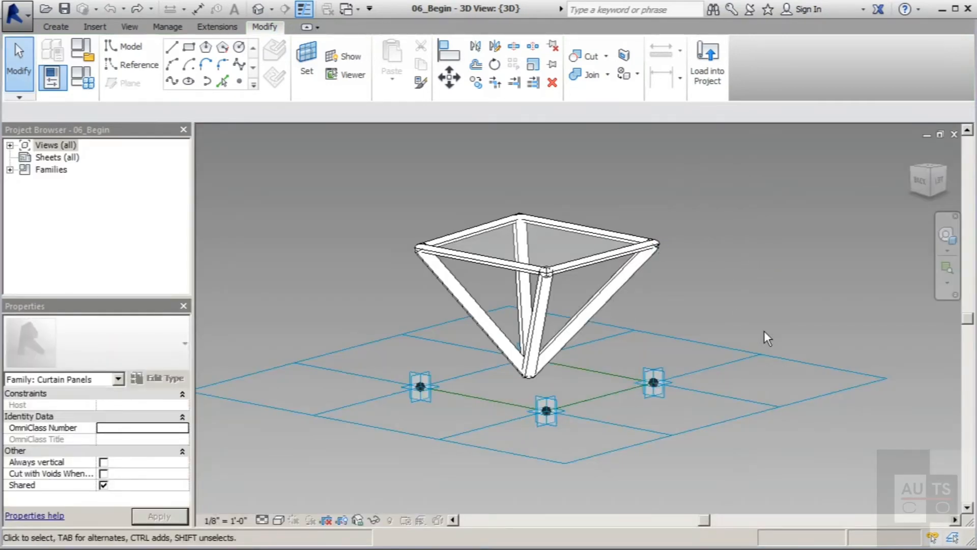
Step: In the 06_Begin panel family, delete the horizontal top frame form together with its glass surface
shift+middle_drag(764, 331, 634, 389)
scroll(514, 249, up, 3)
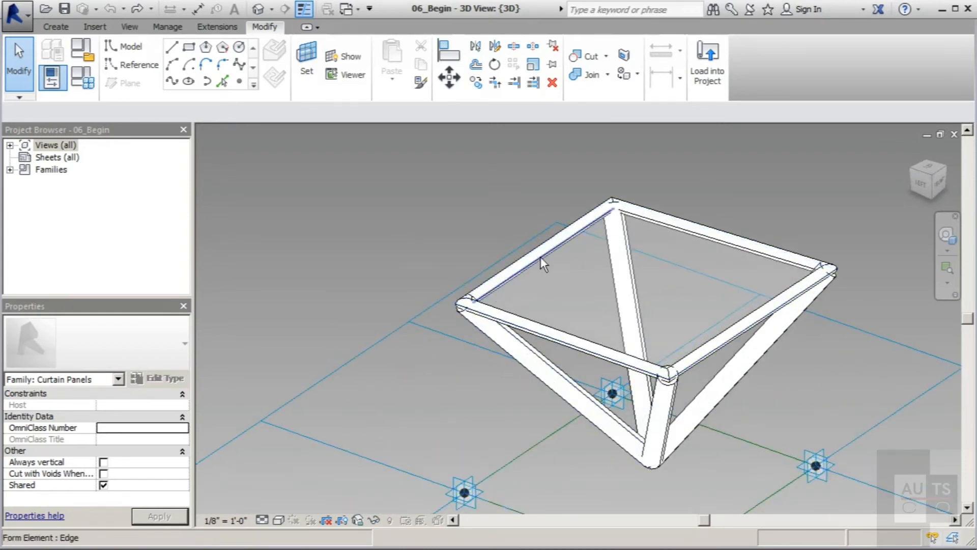
click(517, 275)
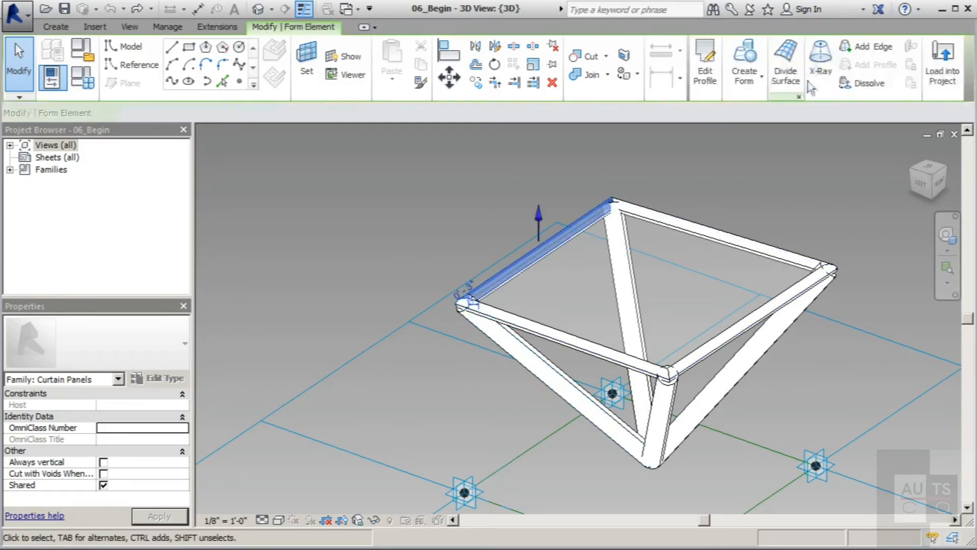
click(551, 83)
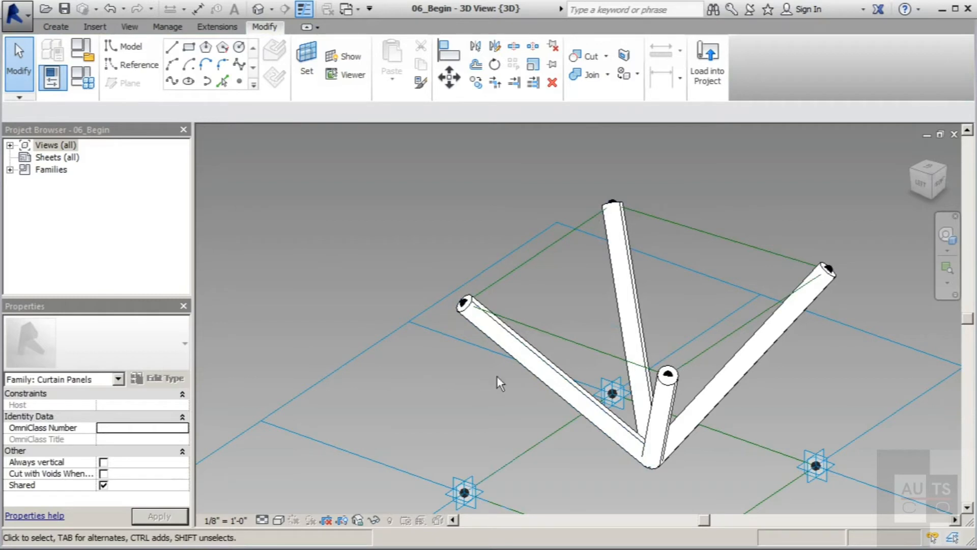
Step: Delete the four diagonal strut forms that run from the top corners to the lower apex
click(520, 362)
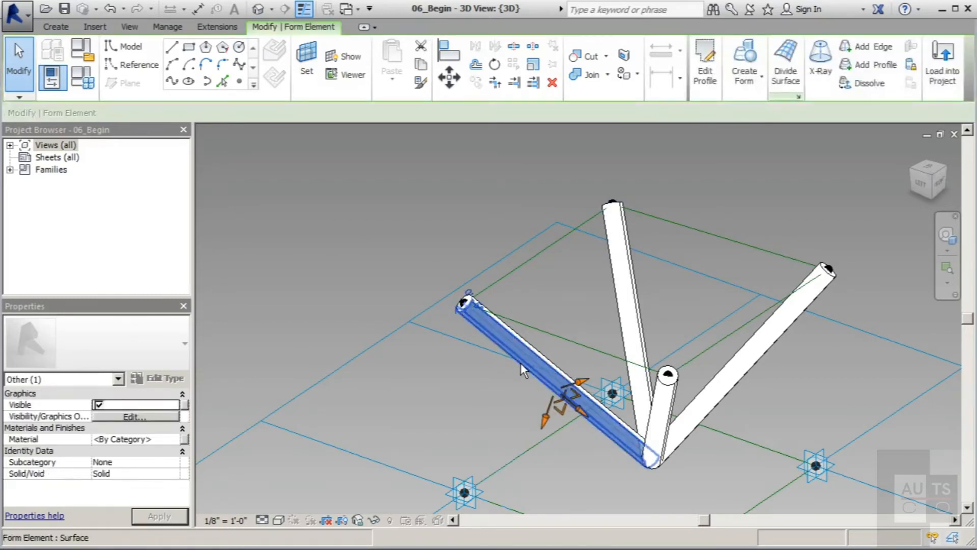
key(Delete)
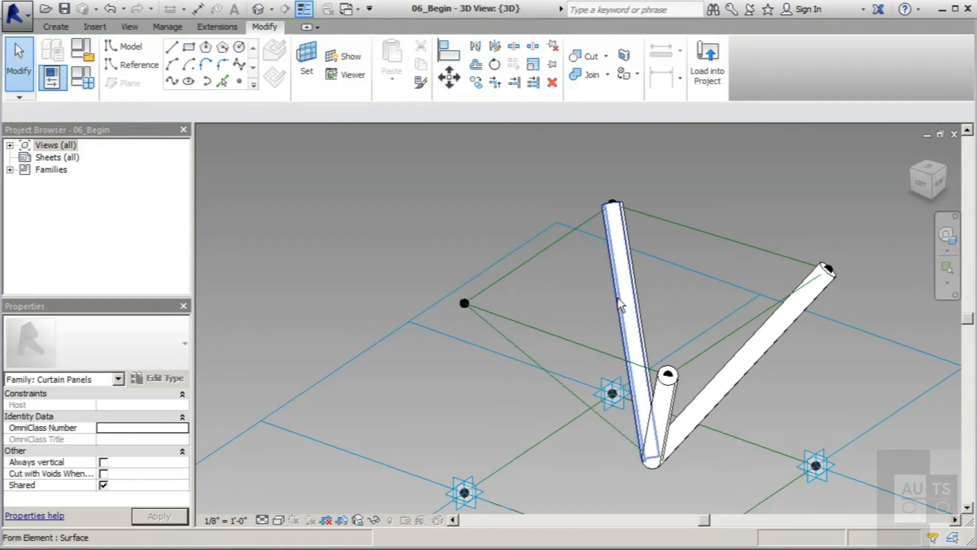
click(620, 298)
click(553, 82)
click(756, 360)
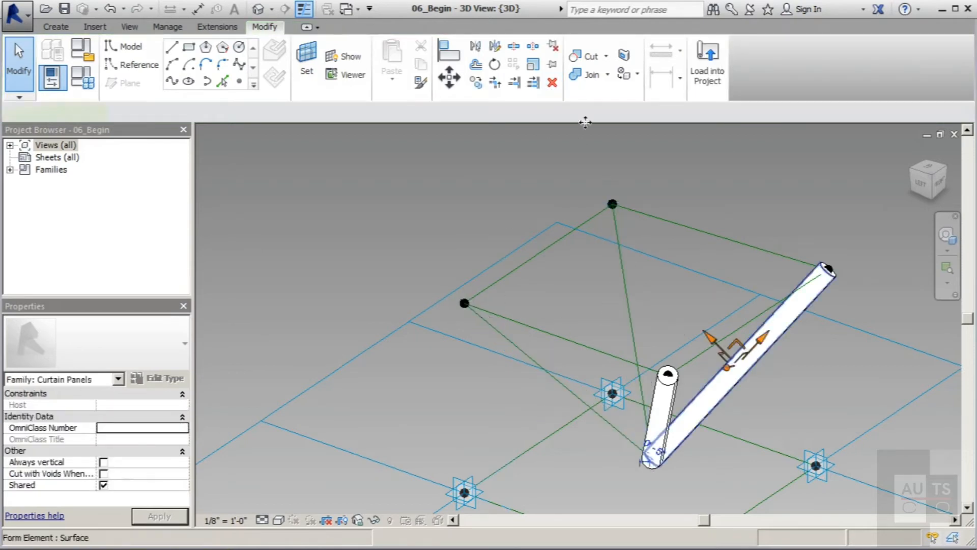
click(549, 86)
click(658, 398)
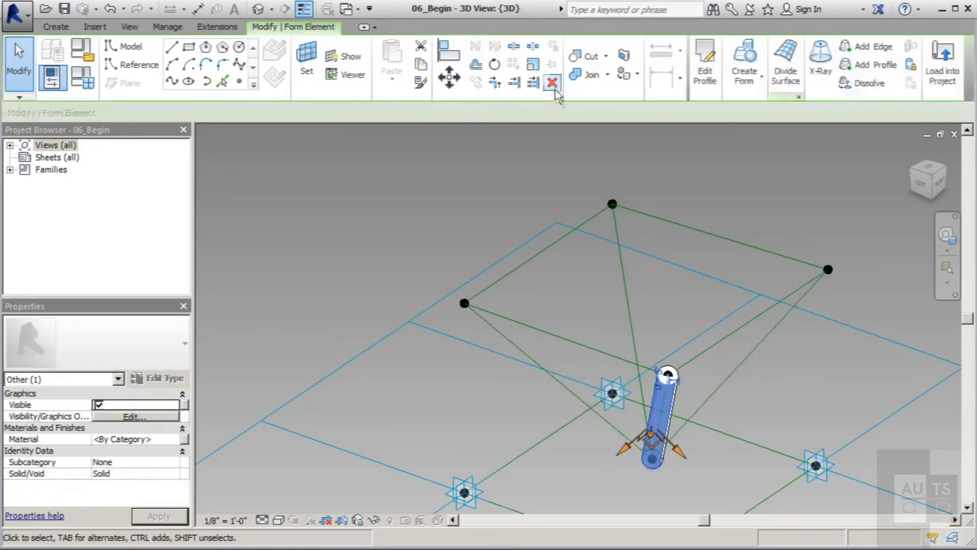
click(552, 83)
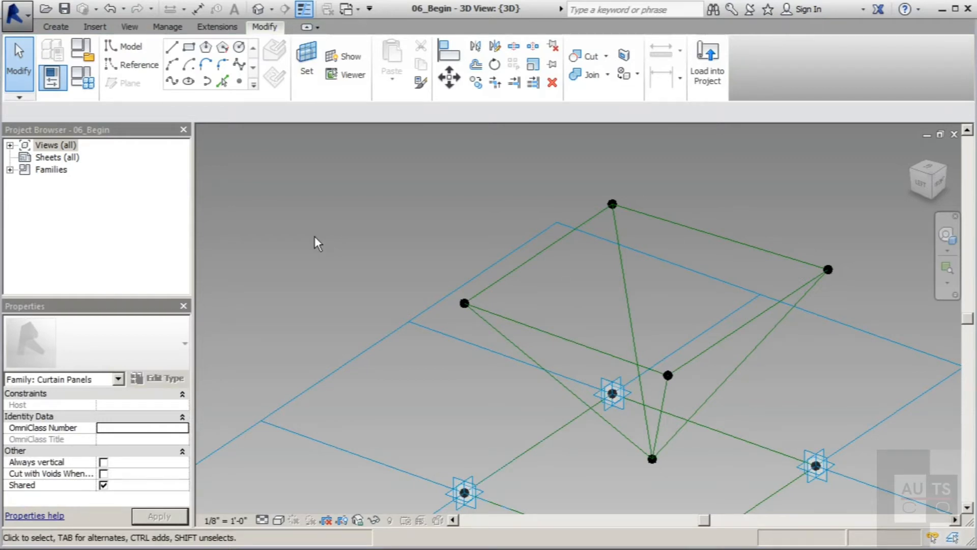
Step: Place a reference point on the diagonal reference line running from the first top corner down to the lower apex
click(240, 81)
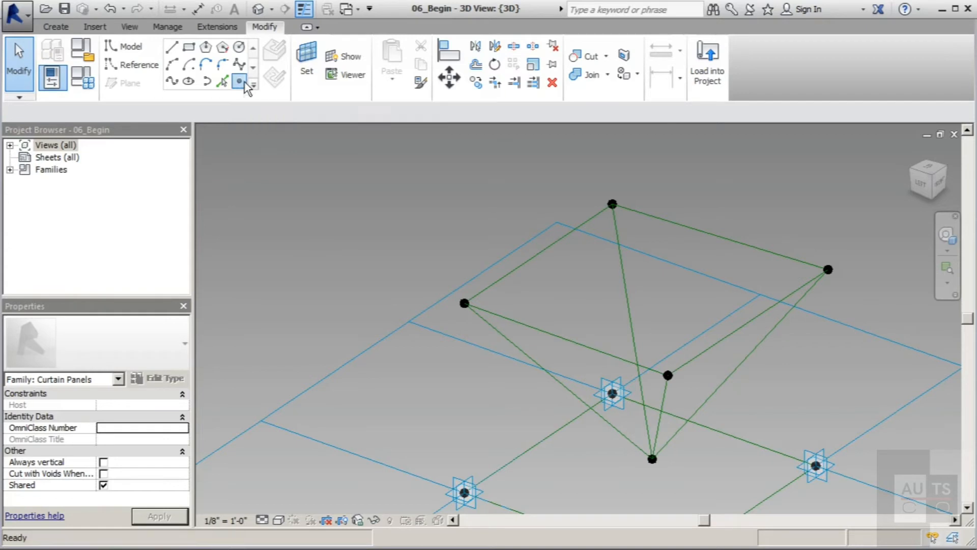
click(305, 92)
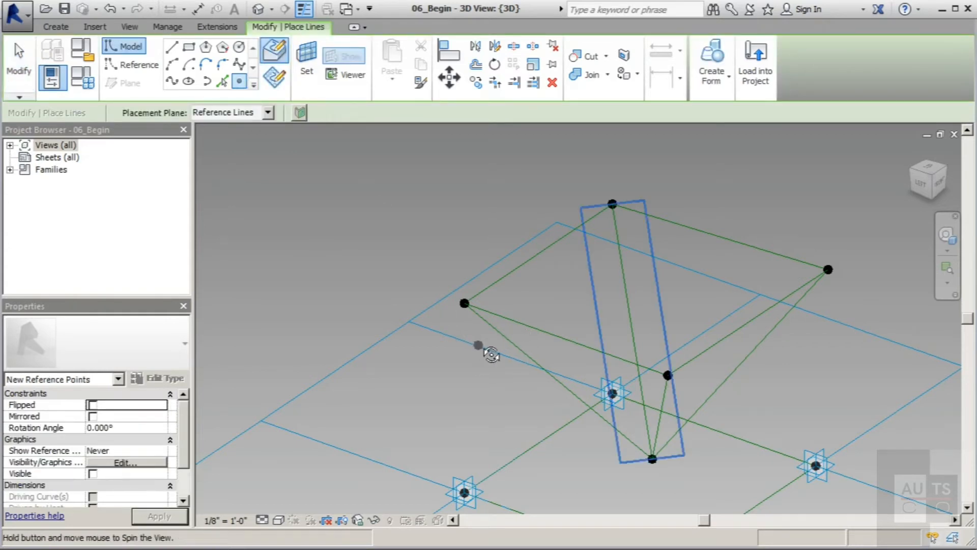
shift+middle_drag(491, 355, 528, 359)
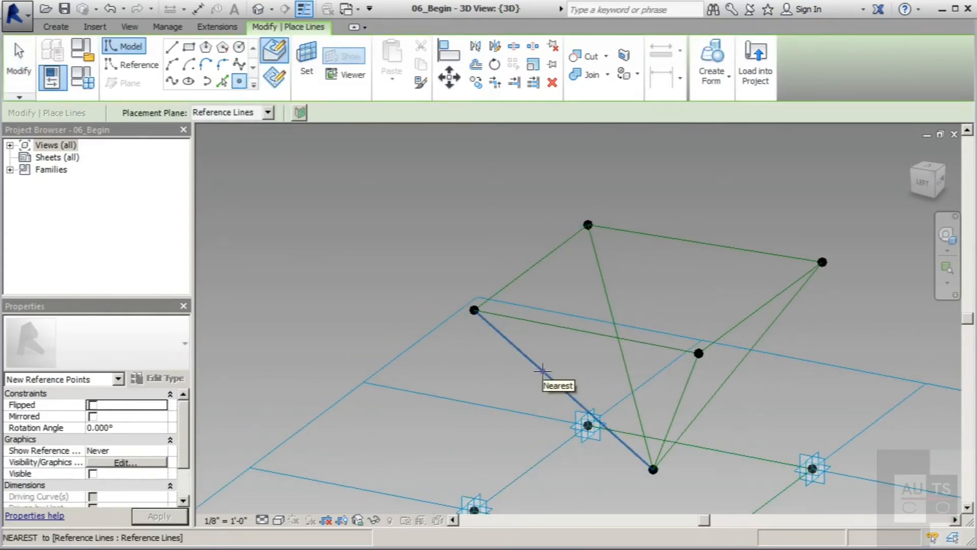
click(543, 371)
click(307, 63)
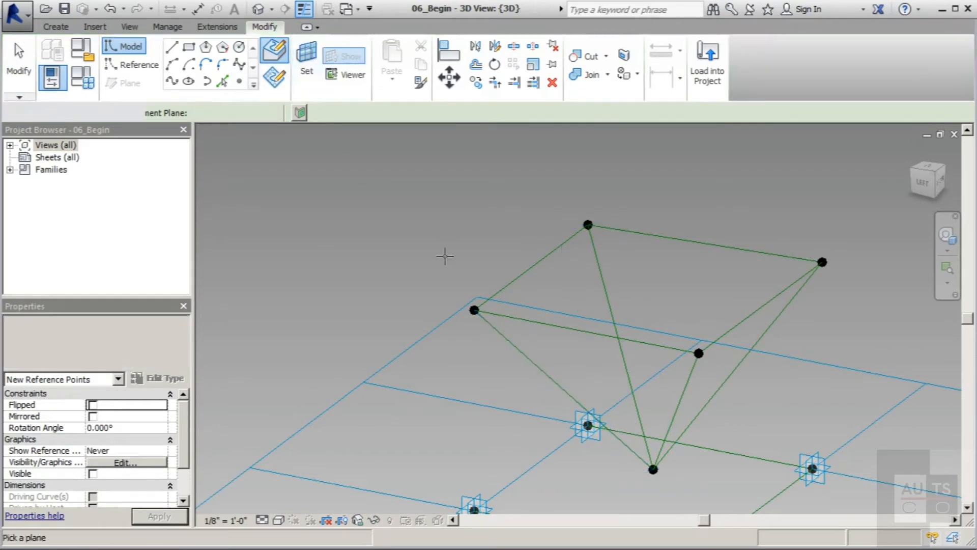
click(543, 371)
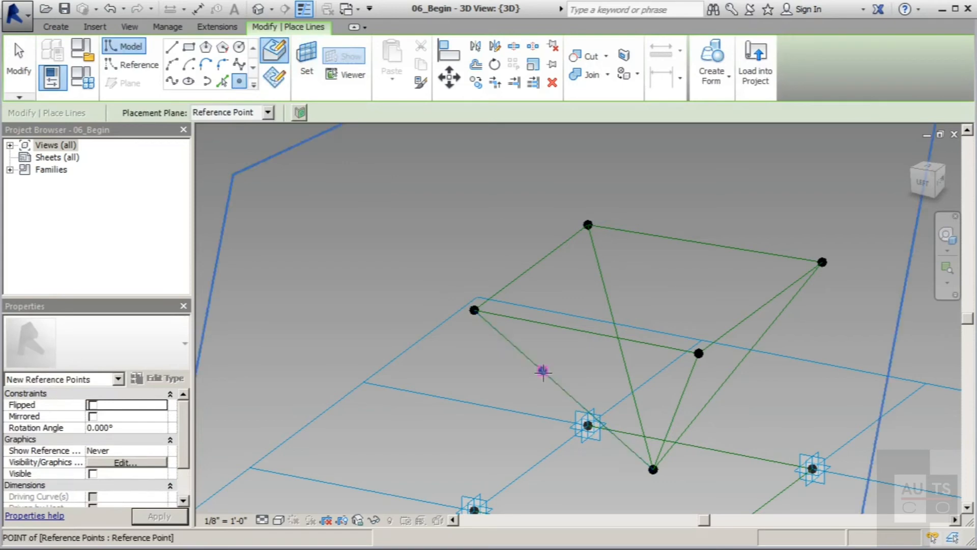
click(542, 371)
click(604, 333)
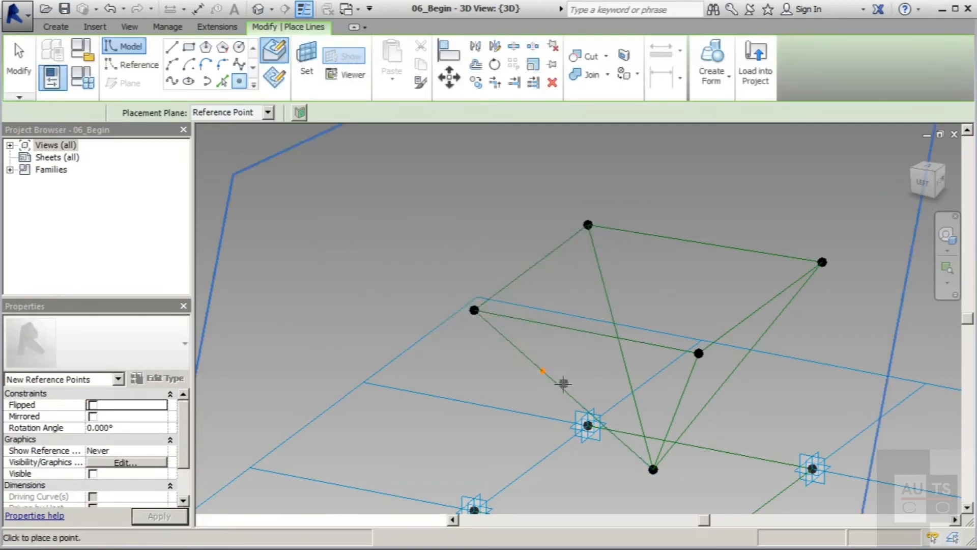
scroll(557, 392, up, 3)
scroll(557, 392, down, 3)
key(Escape)
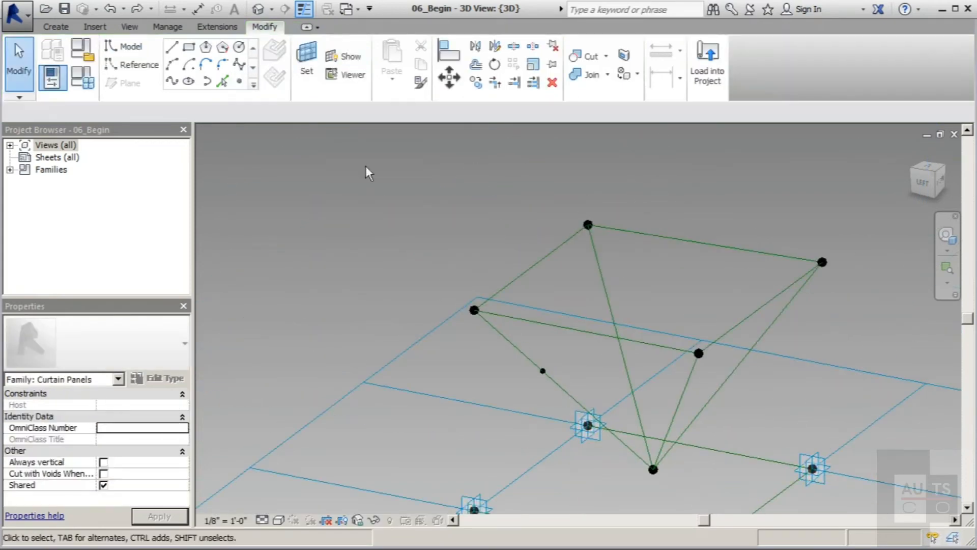
click(239, 81)
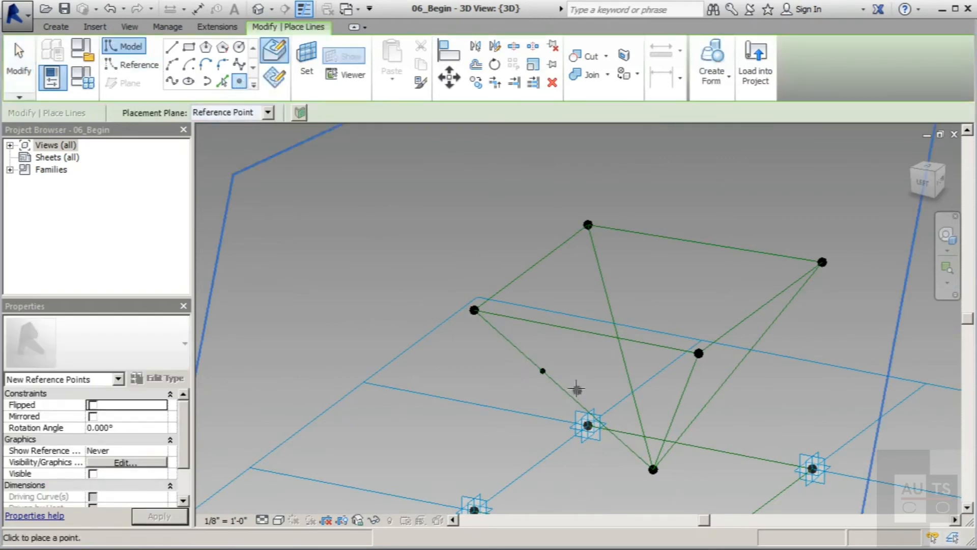
scroll(558, 383, up, 2)
key(Escape)
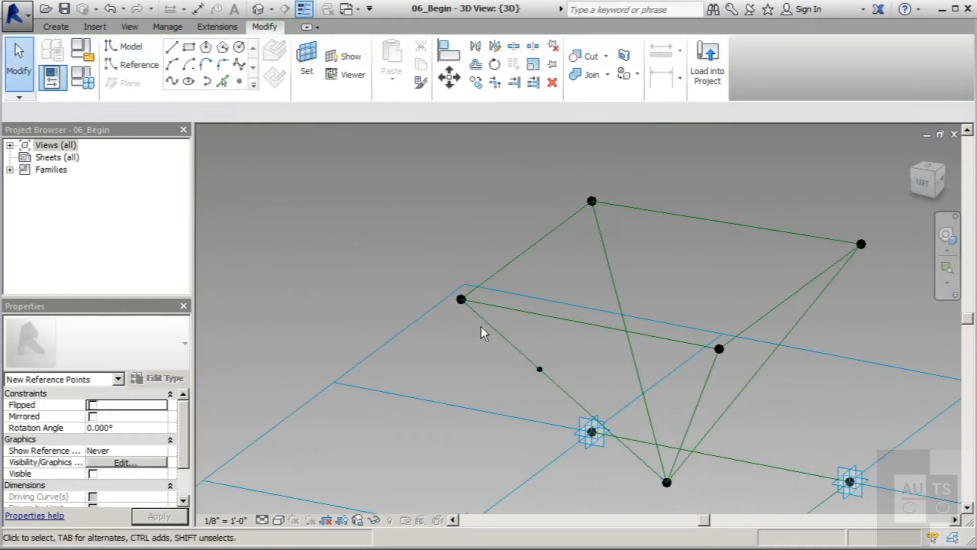
Step: Draw a circle with a 3" radius centred on the first diagonal's reference point, using that point's plane as the work plane
click(300, 54)
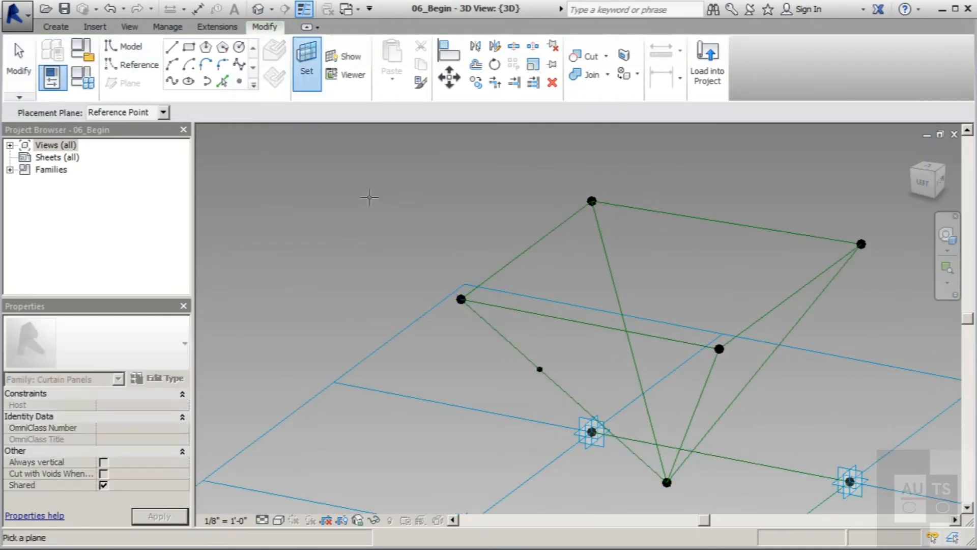
click(541, 372)
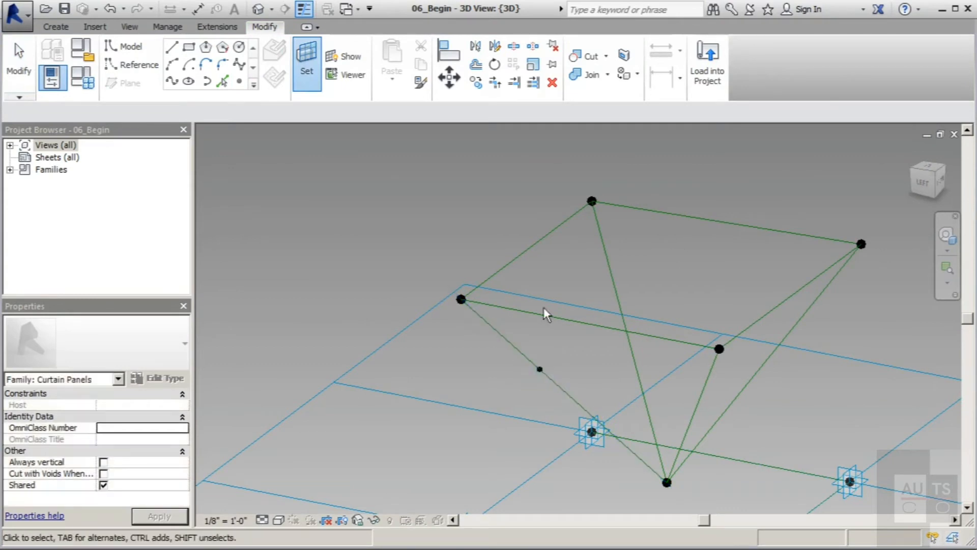
key(l)
key(i)
click(540, 368)
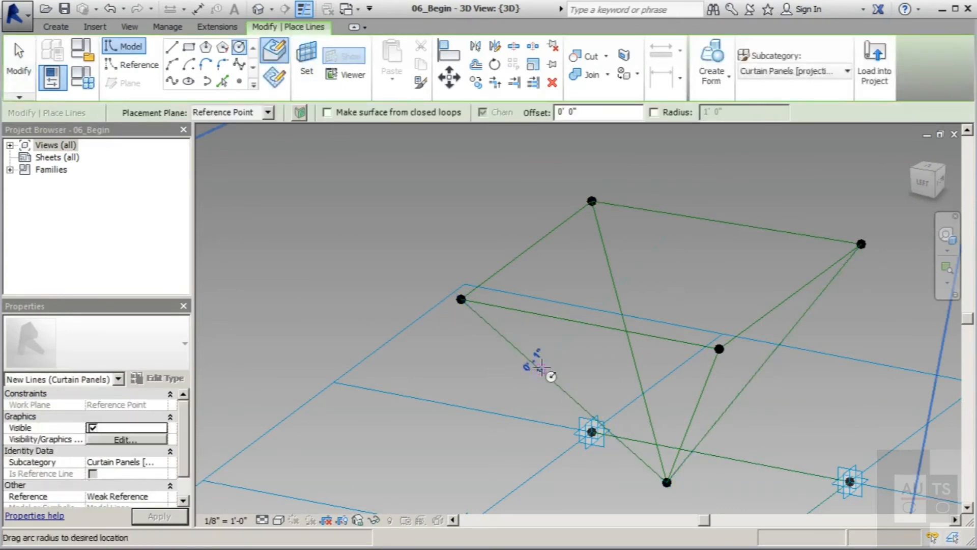
text(3)
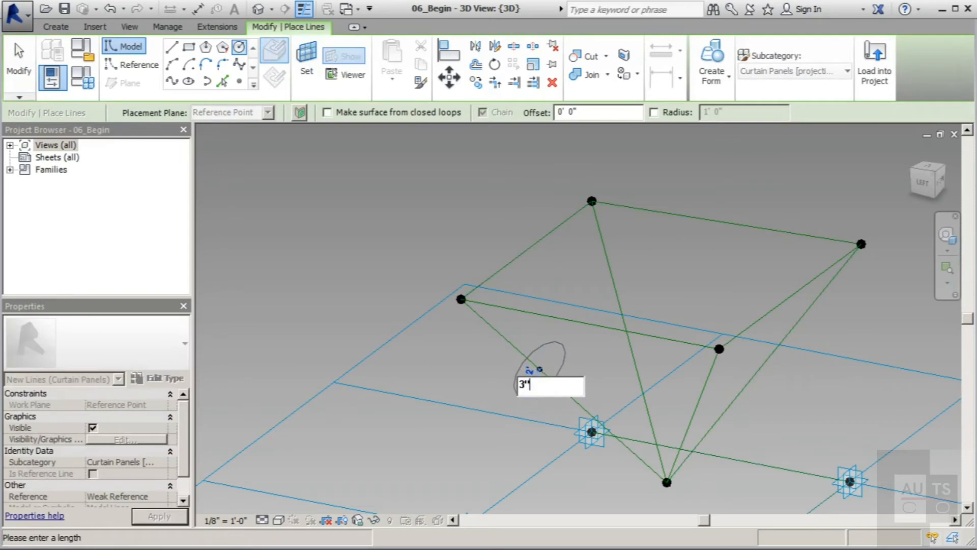
key(Return)
key(Escape)
key(Escape)
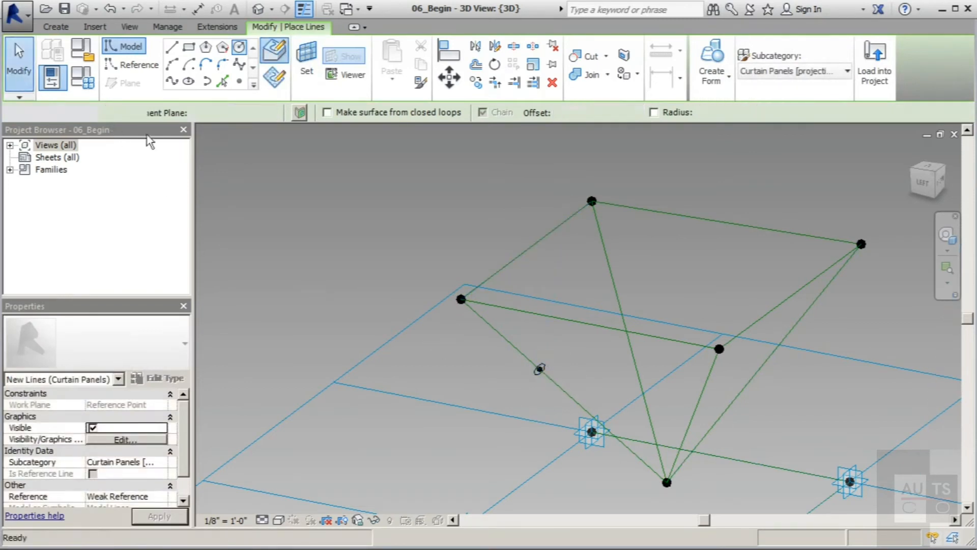
Step: Add a reference point to the second diagonal and draw a 3" radius circle around it on the point's plane
click(239, 81)
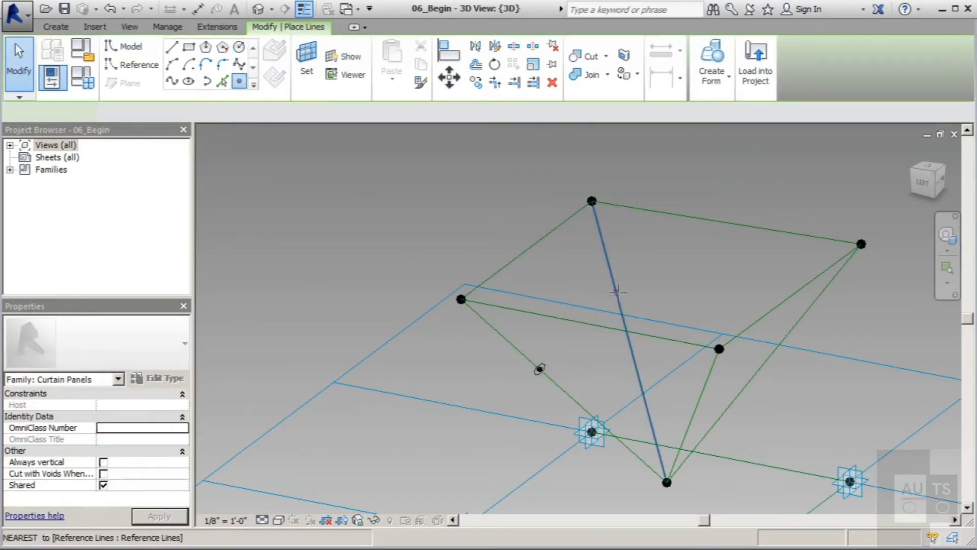
click(306, 64)
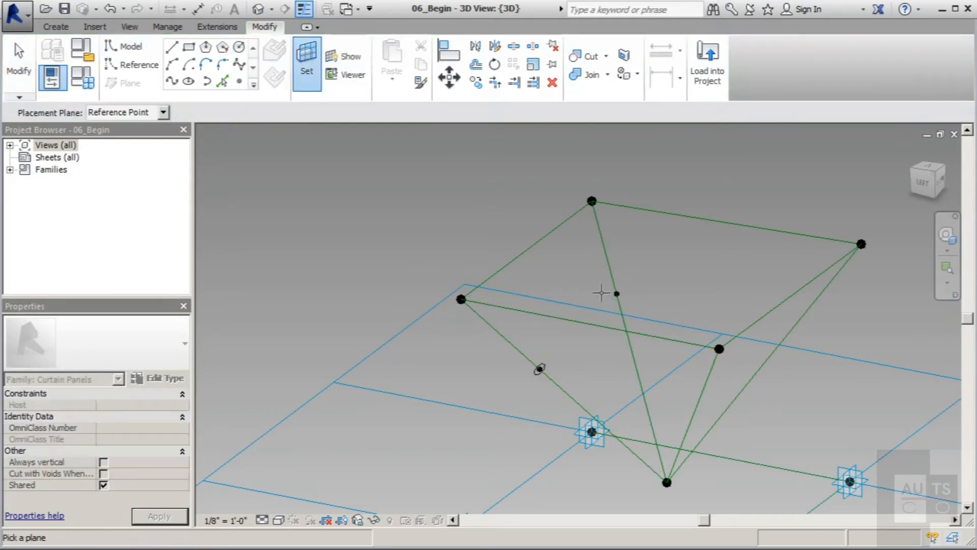
click(616, 294)
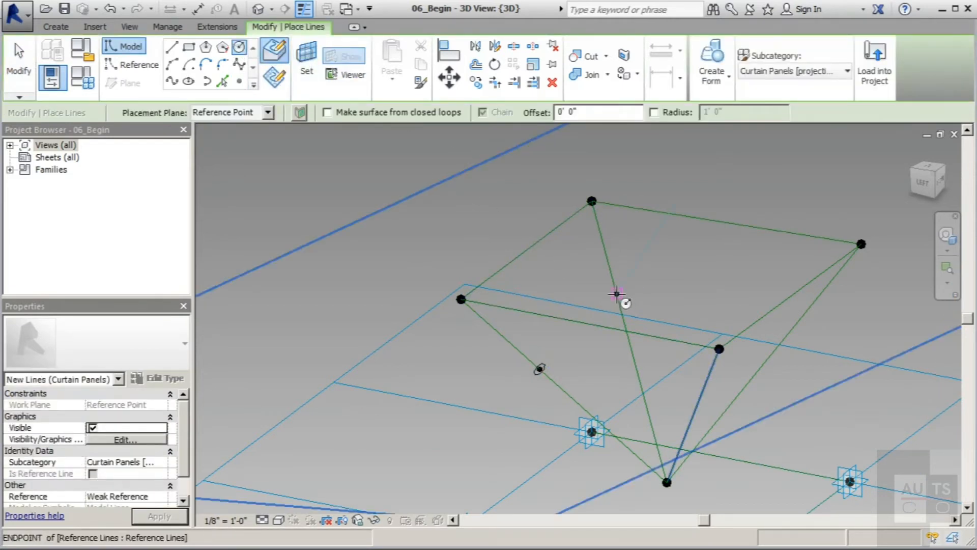
click(613, 294)
text(3)
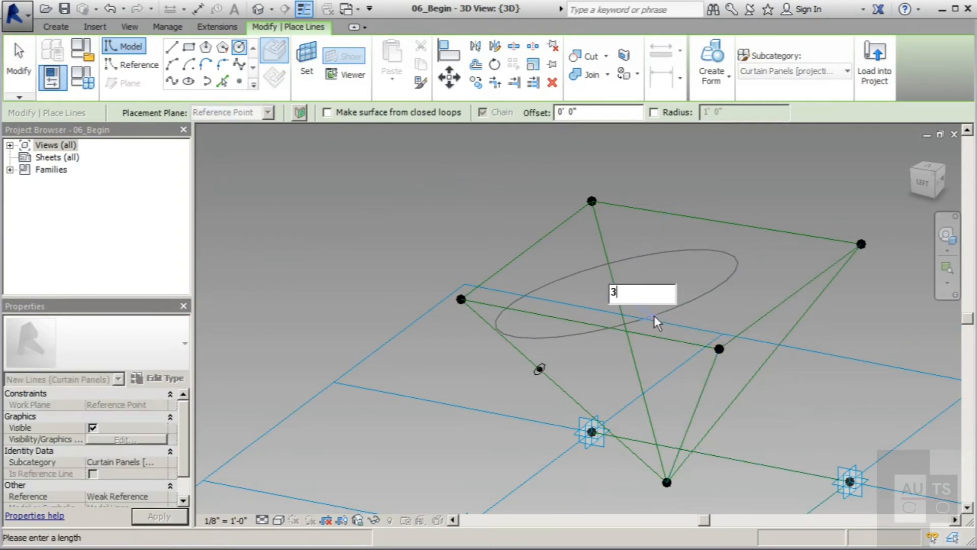
text(")
key(Return)
scroll(486, 283, down, 2)
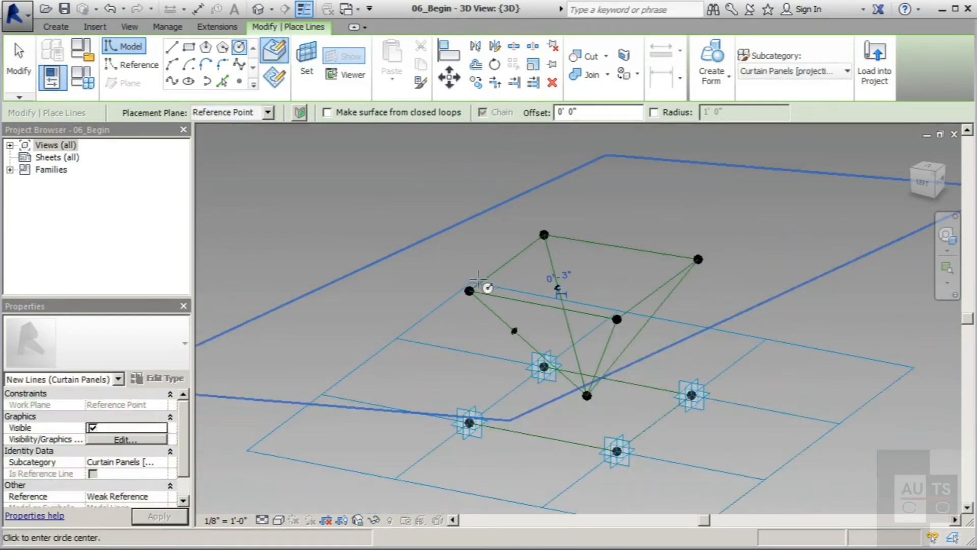
Step: Place a reference point on the third diagonal reference line
click(239, 81)
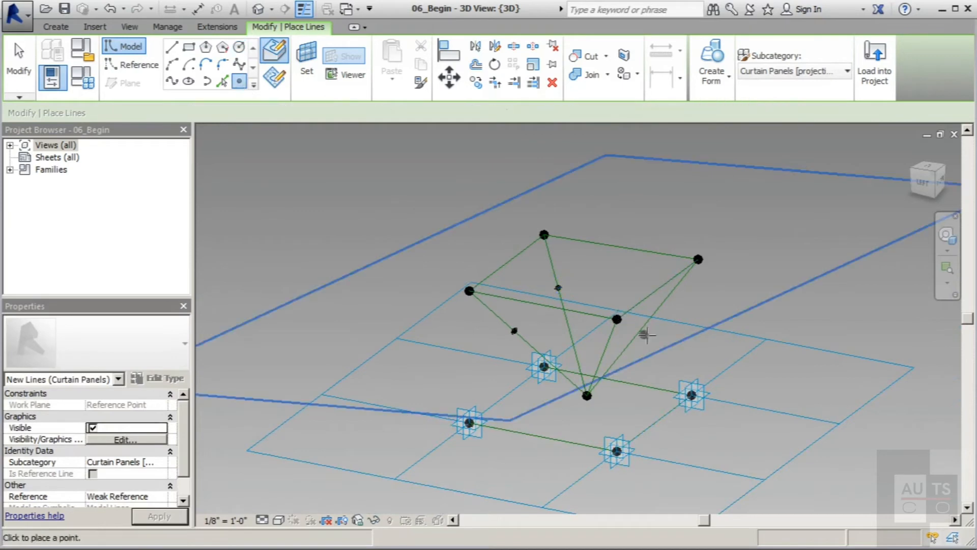
click(307, 66)
click(591, 295)
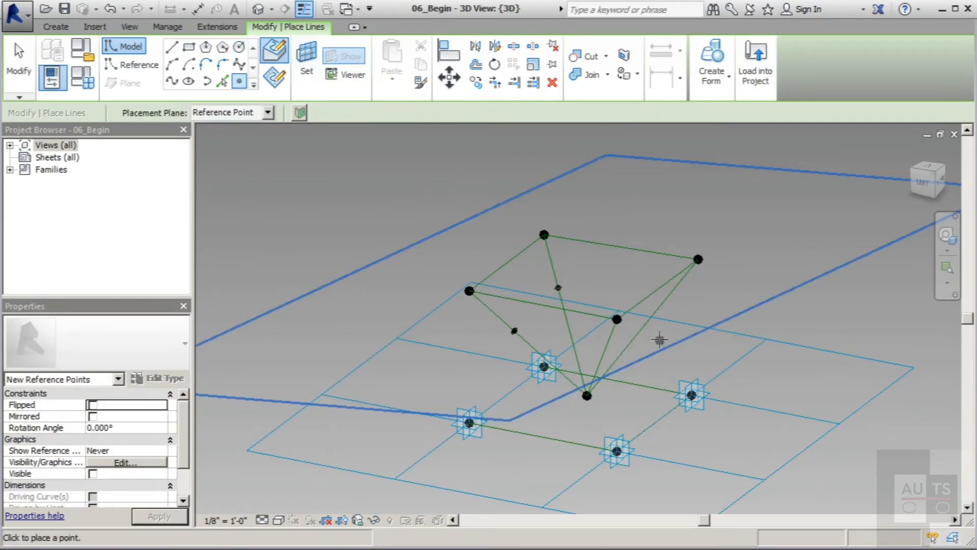
click(26, 62)
Step: Set the work plane to the third diagonal's reference point and draw a 3" radius circle centred on it
click(307, 64)
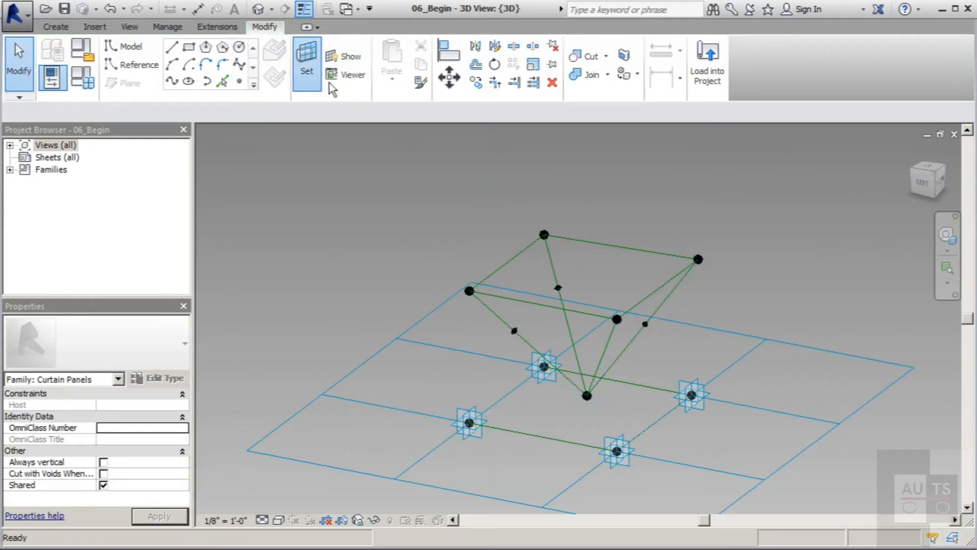
click(239, 50)
shift+middle_drag(698, 324, 630, 333)
scroll(630, 336, up, 3)
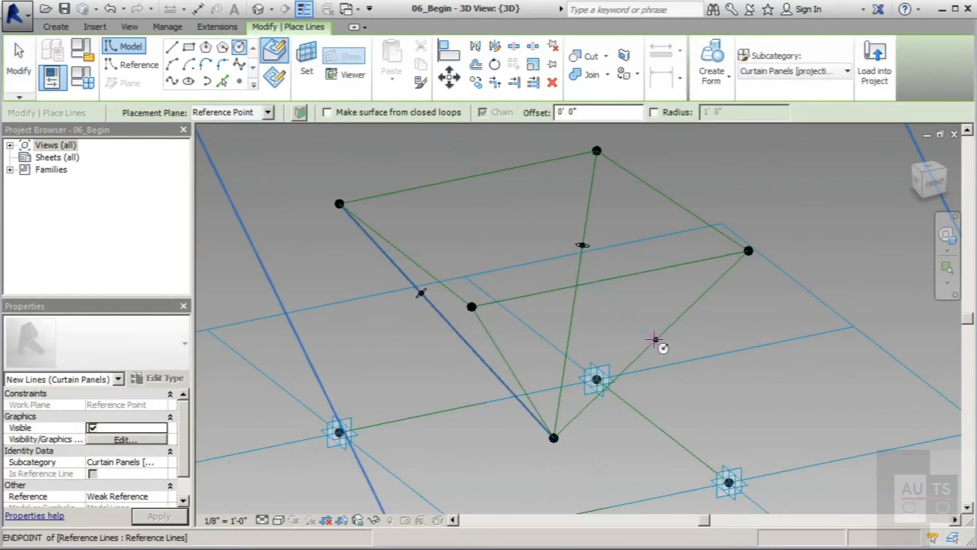
click(656, 339)
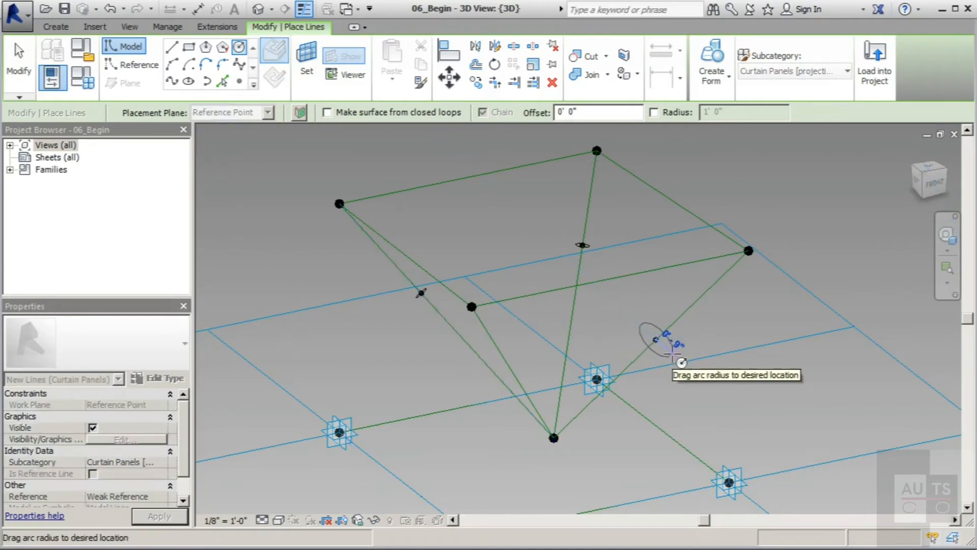
text(3")
key(Return)
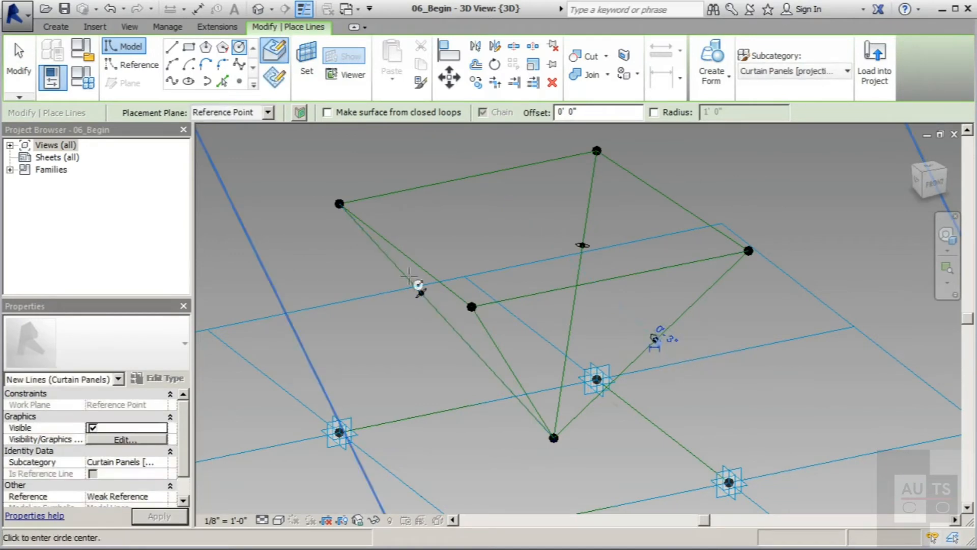
scroll(419, 283, down, 1)
shift+middle_drag(460, 333, 643, 343)
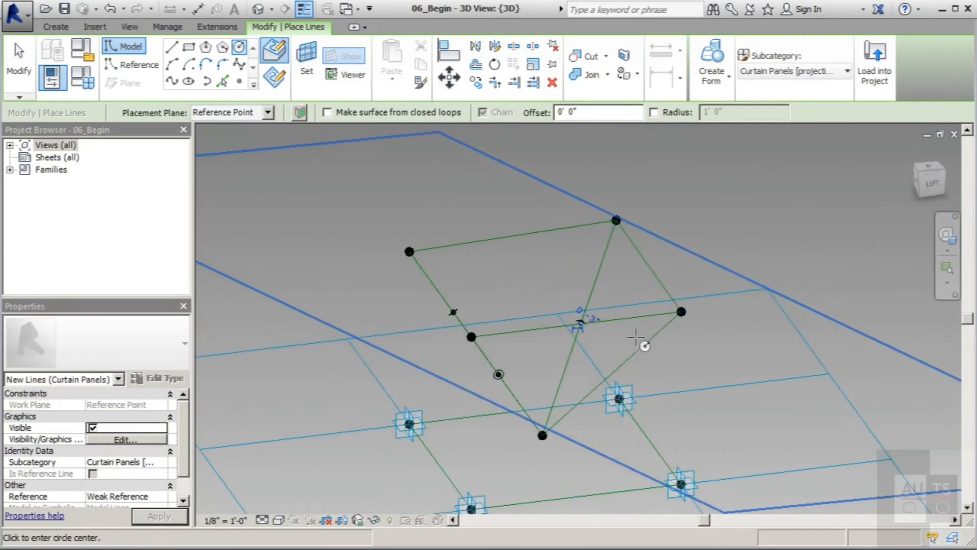
key(Escape)
key(Escape)
Step: Add a reference point to the fourth diagonal and draw a 3" radius circle around it on the point's plane
scroll(635, 381, up, 2)
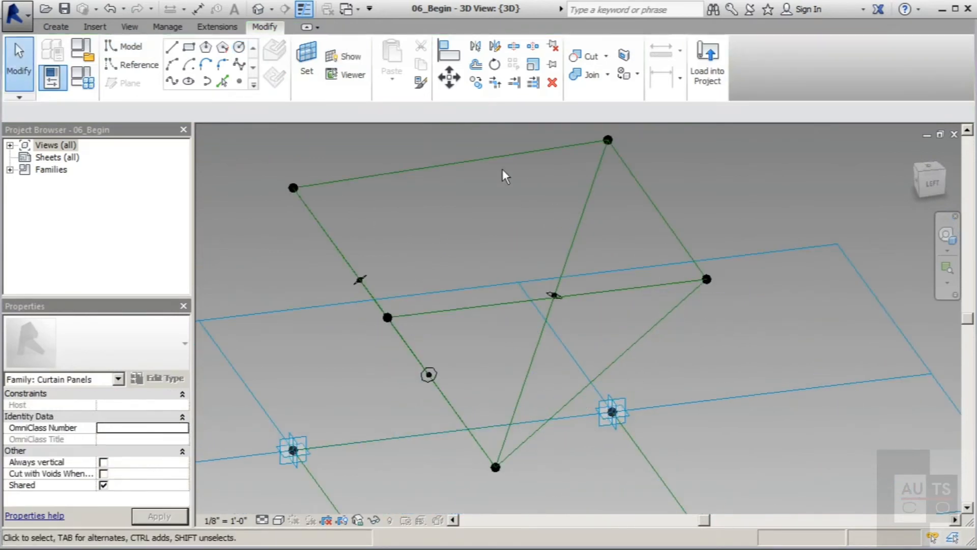
click(239, 81)
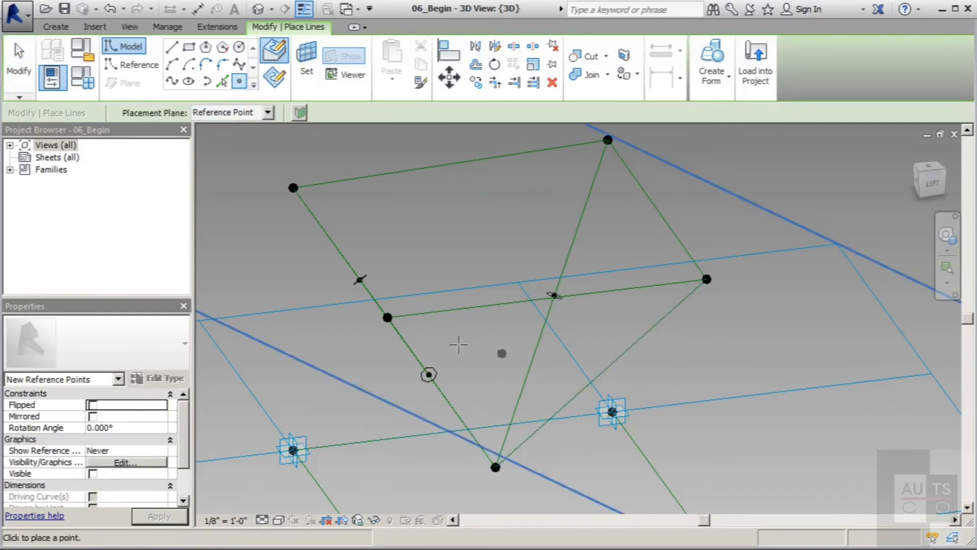
click(306, 61)
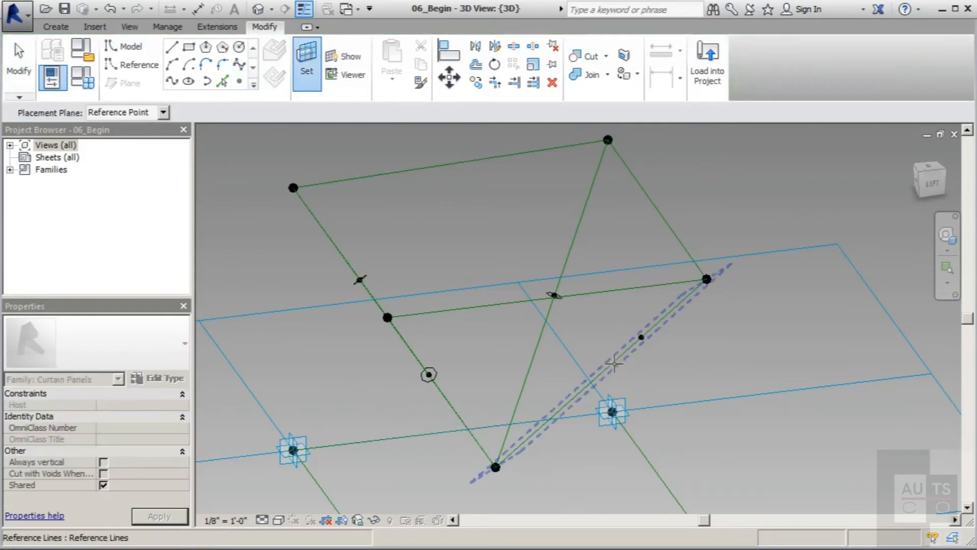
click(642, 337)
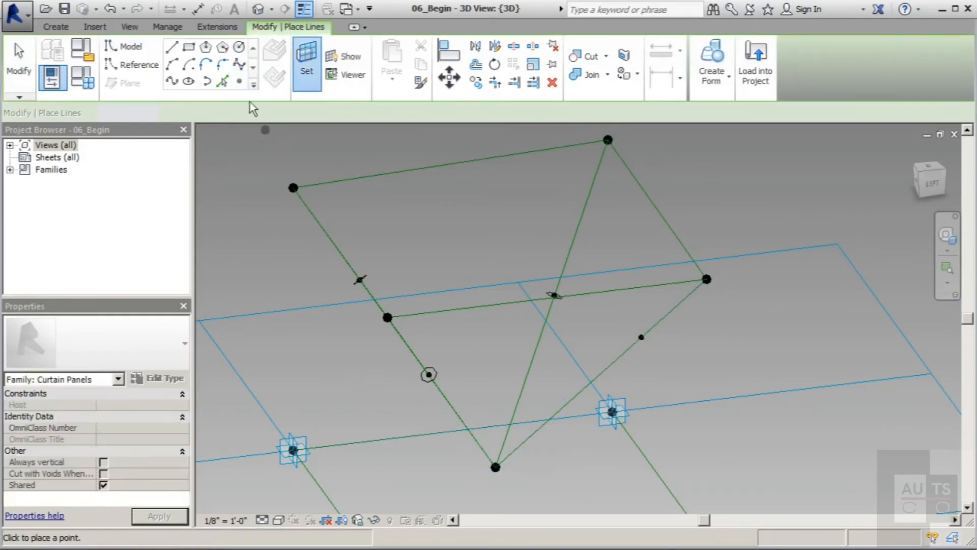
click(239, 47)
click(641, 336)
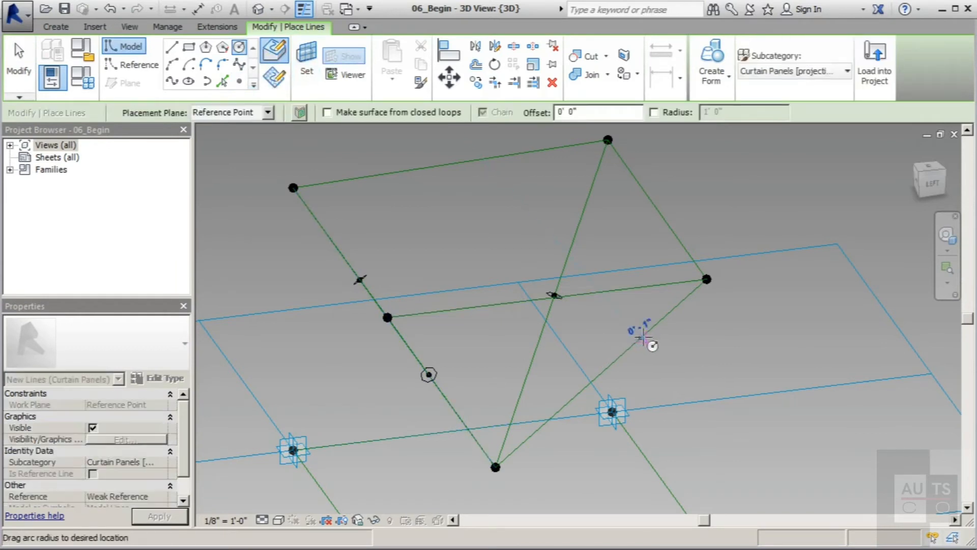
text(3')
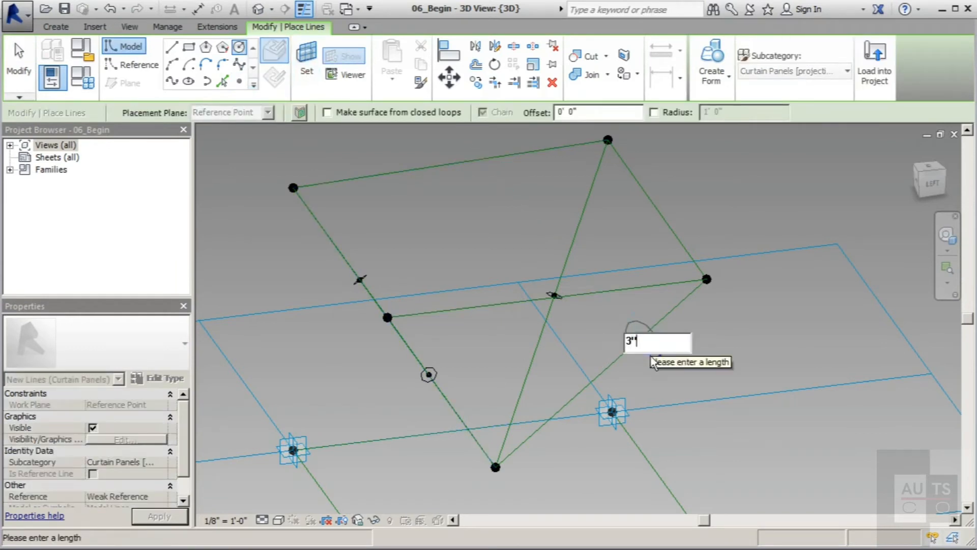
key(Return)
click(18, 60)
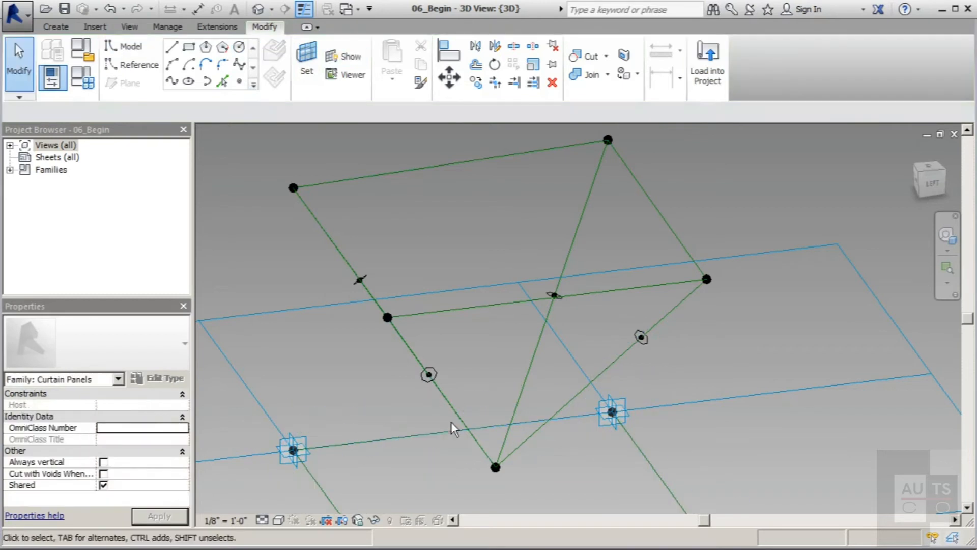
Step: Create a form from the first diagonal's circle profile and its reference line as the path
click(440, 373)
ctrl+click(440, 373)
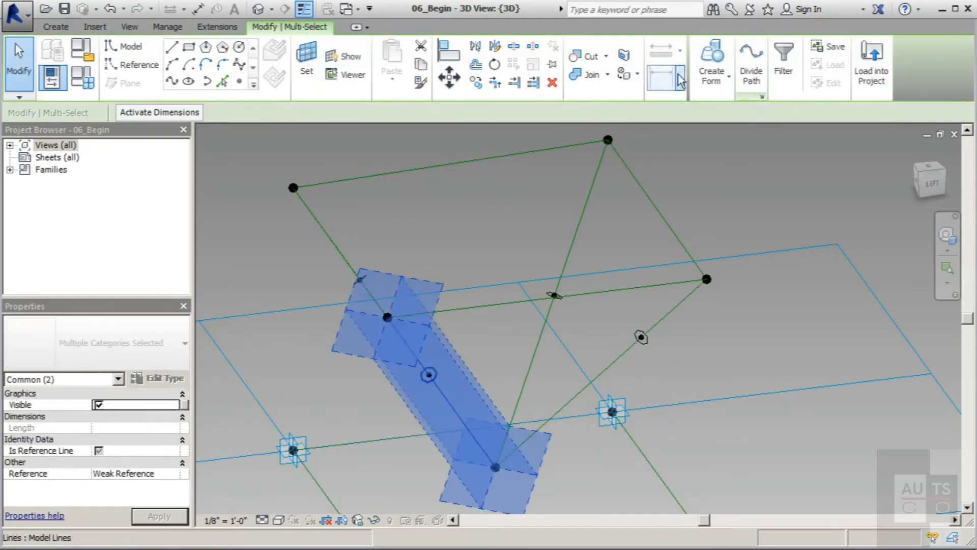
click(715, 55)
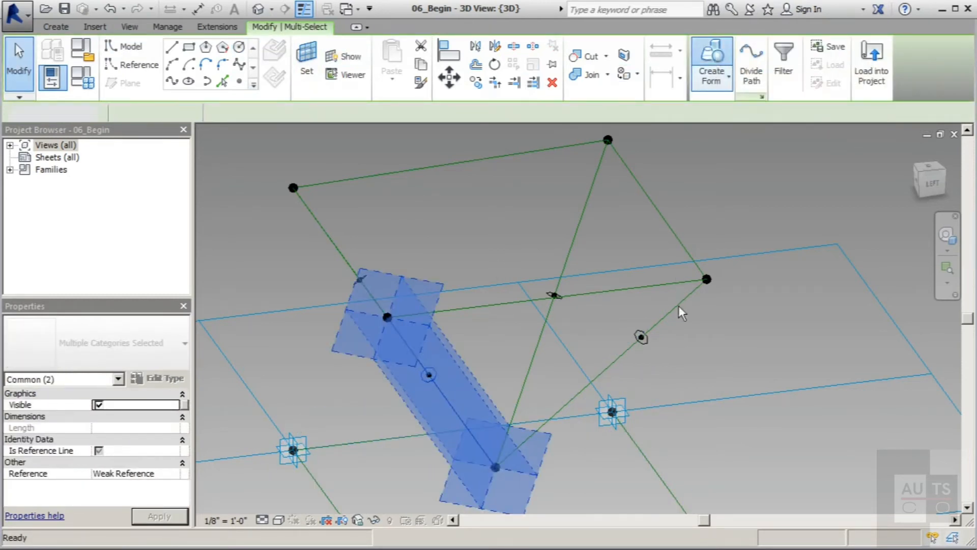
Step: Create the second round strut form from the adjacent diagonal's circle profile and its reference line as the path
click(625, 350)
ctrl+click(643, 346)
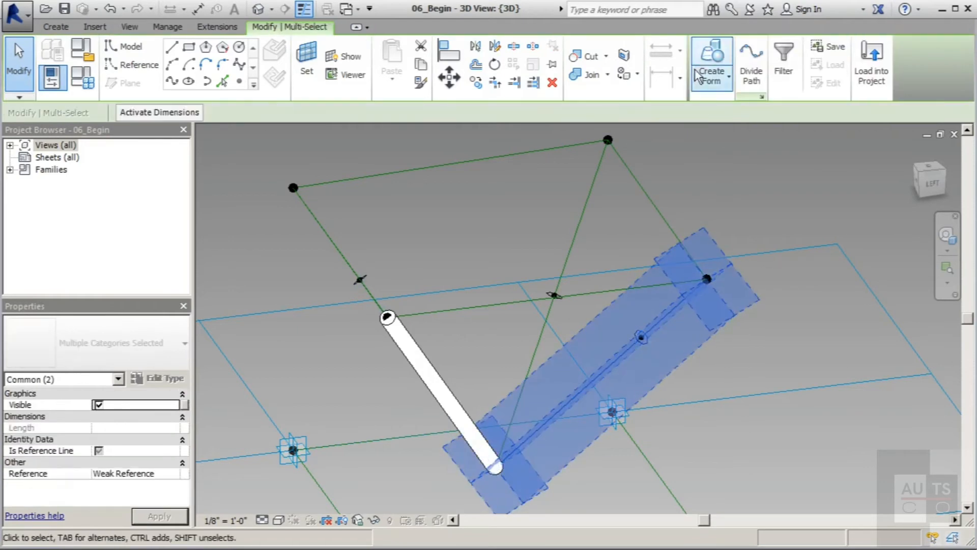
click(712, 56)
Step: Create the third round strut form from its circle profile and the diagonal reference line running through it
click(555, 281)
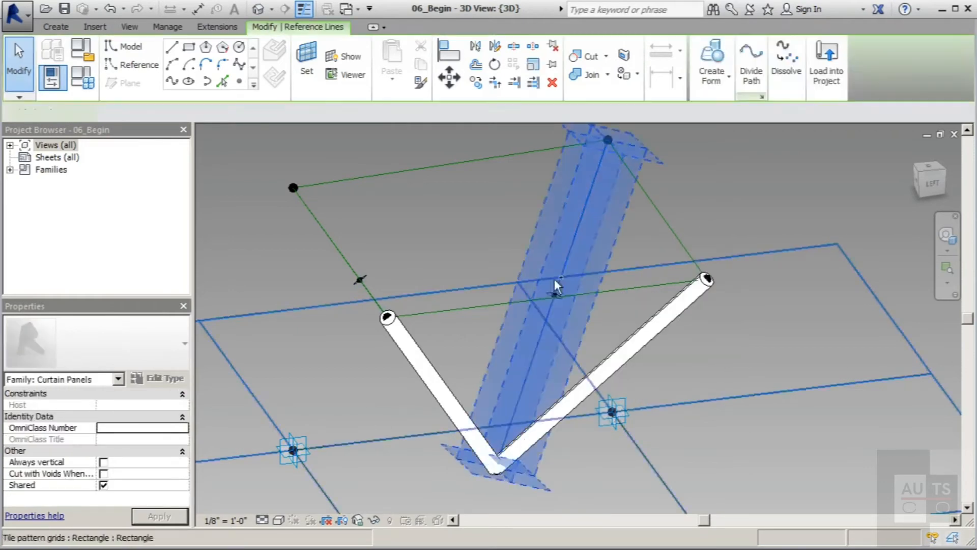
scroll(558, 295, up, 4)
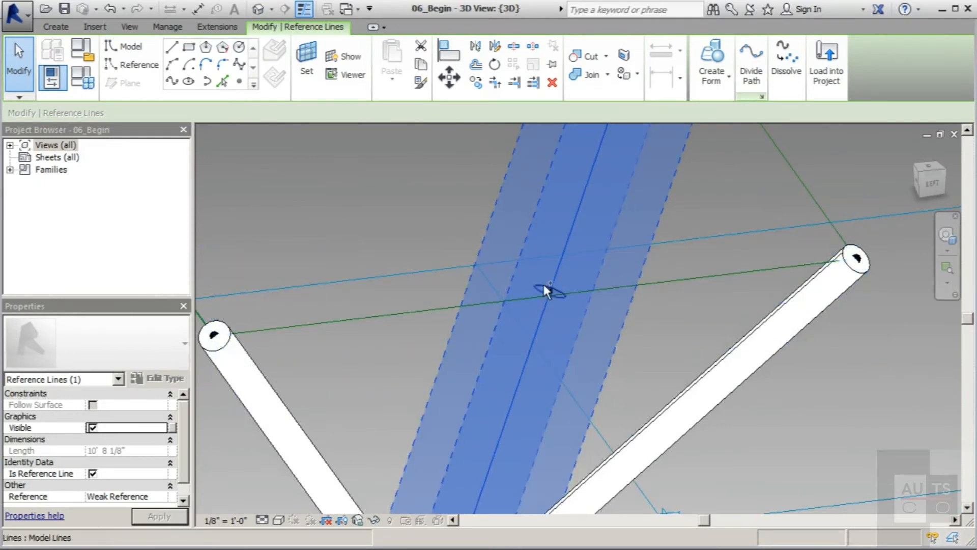
ctrl+click(545, 286)
click(712, 61)
Step: Create the fourth round strut form from the last remaining circle profile and its diagonal reference line
shift+middle_drag(731, 253, 783, 307)
scroll(642, 305, up, 3)
click(548, 274)
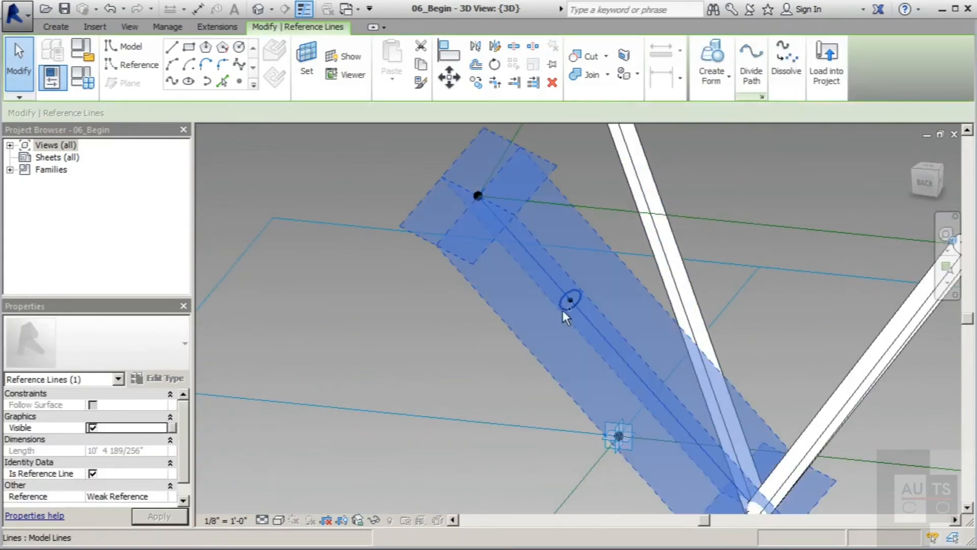
click(712, 61)
Step: Create a flat surface form from the four reference lines that outline the raised rectangle joining the strut ends
scroll(280, 393, down, 2)
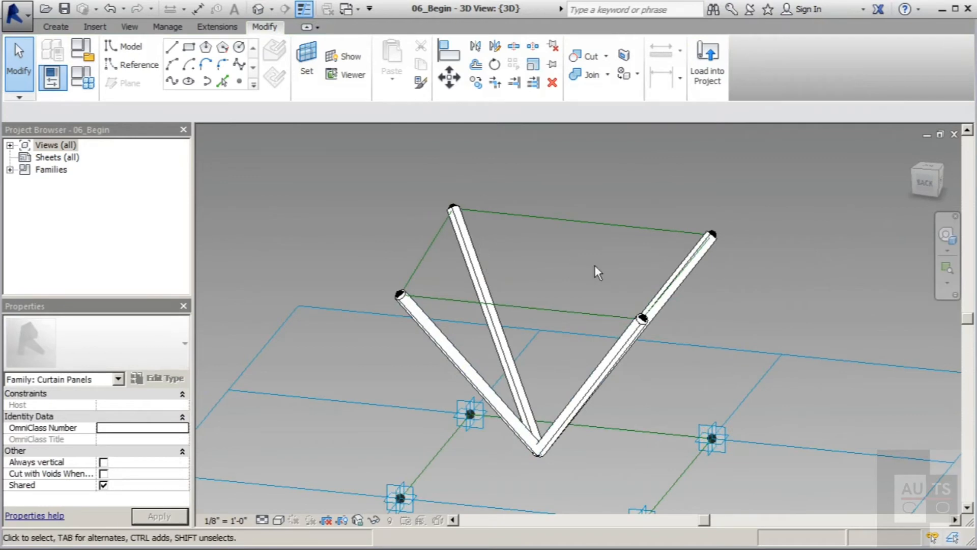
click(429, 251)
ctrl+click(556, 311)
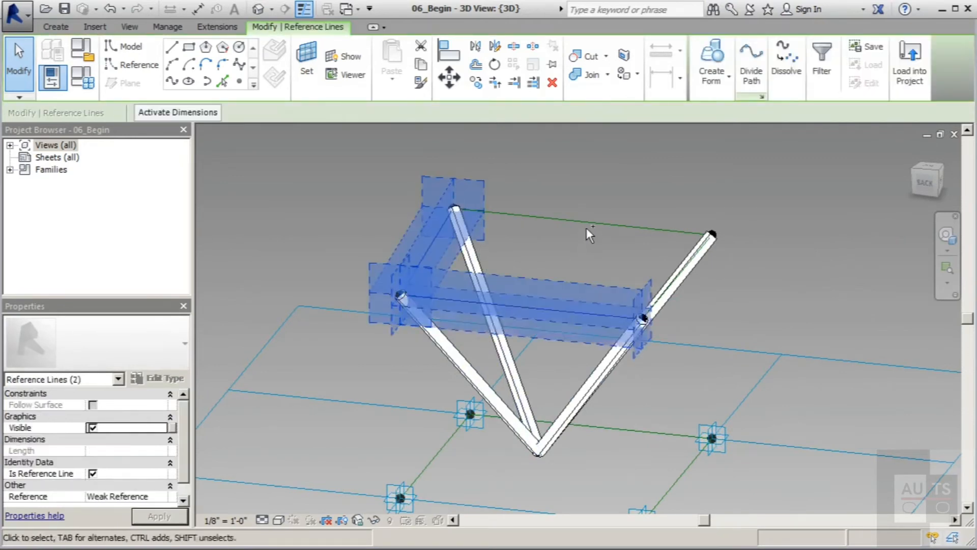
ctrl+click(586, 224)
ctrl+click(678, 281)
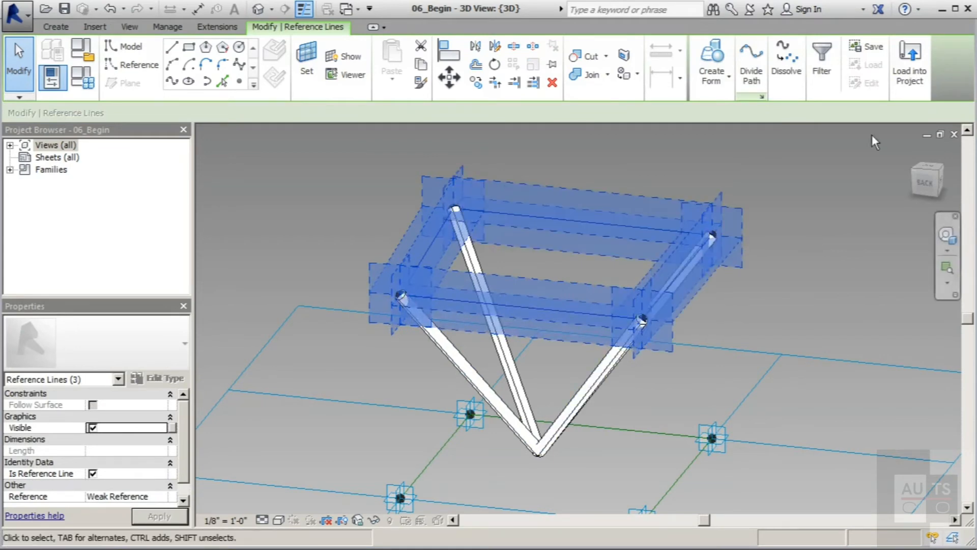
click(712, 58)
click(496, 283)
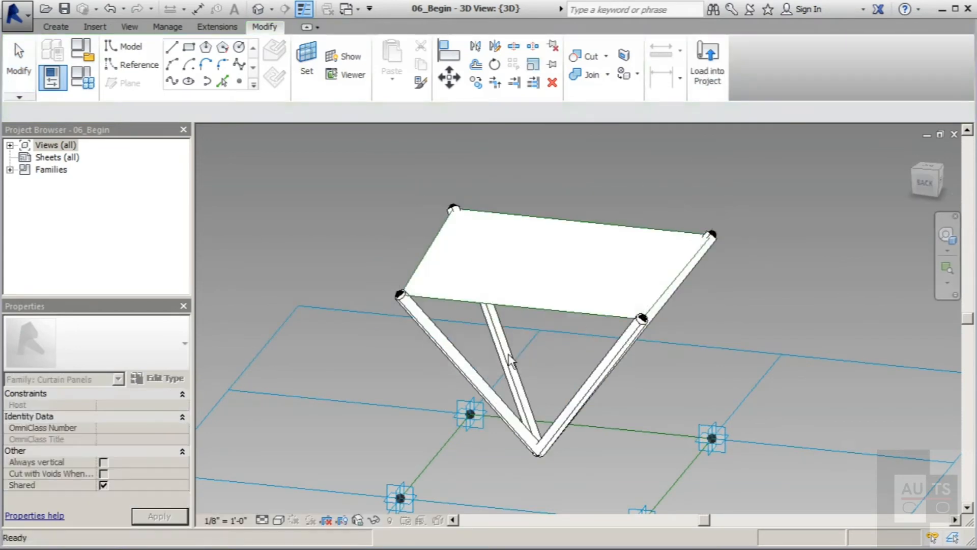
Step: Assign the Glass material to the flat surface between the strut ends
click(518, 253)
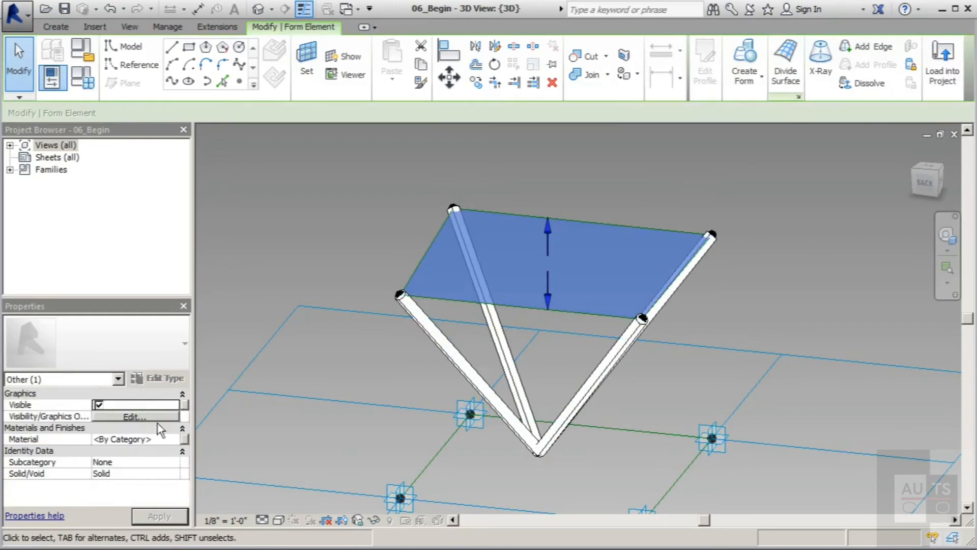
click(184, 439)
click(229, 328)
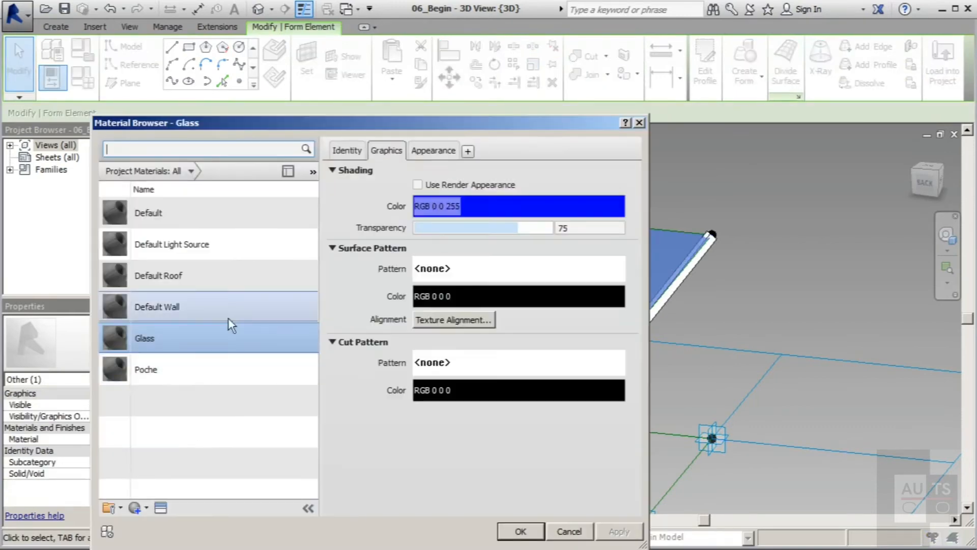
click(520, 530)
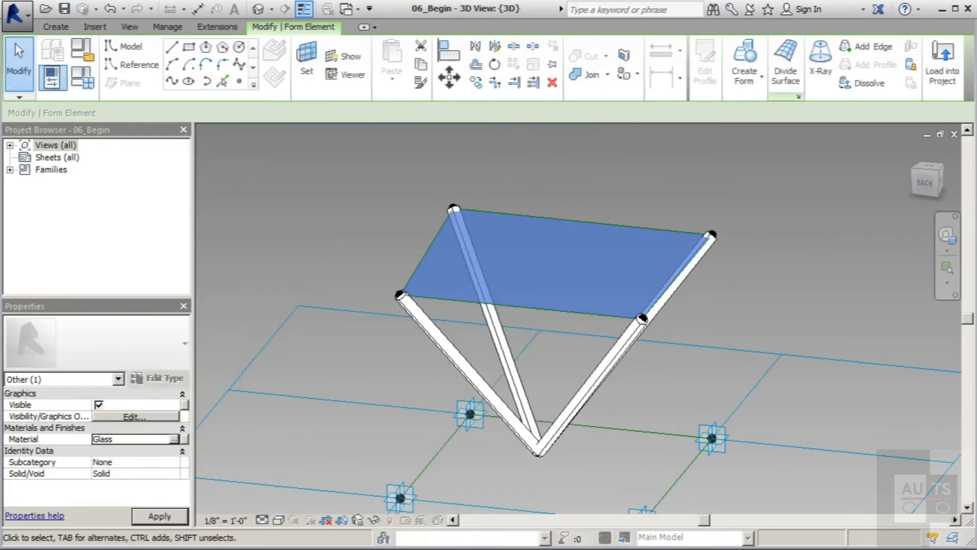
click(23, 77)
Step: Place a reference point at the midpoint of one reference line bordering the glass surface
click(239, 81)
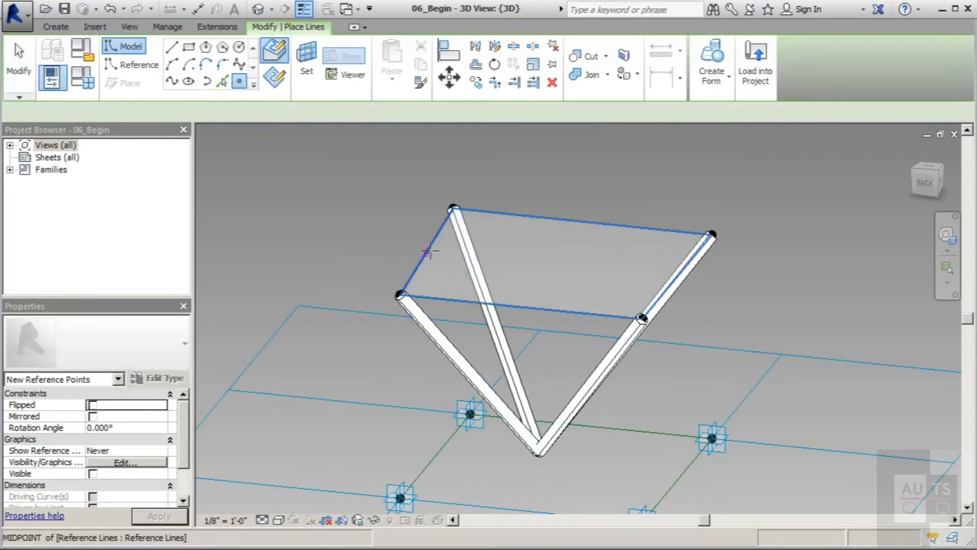
click(428, 250)
key(Escape)
key(Escape)
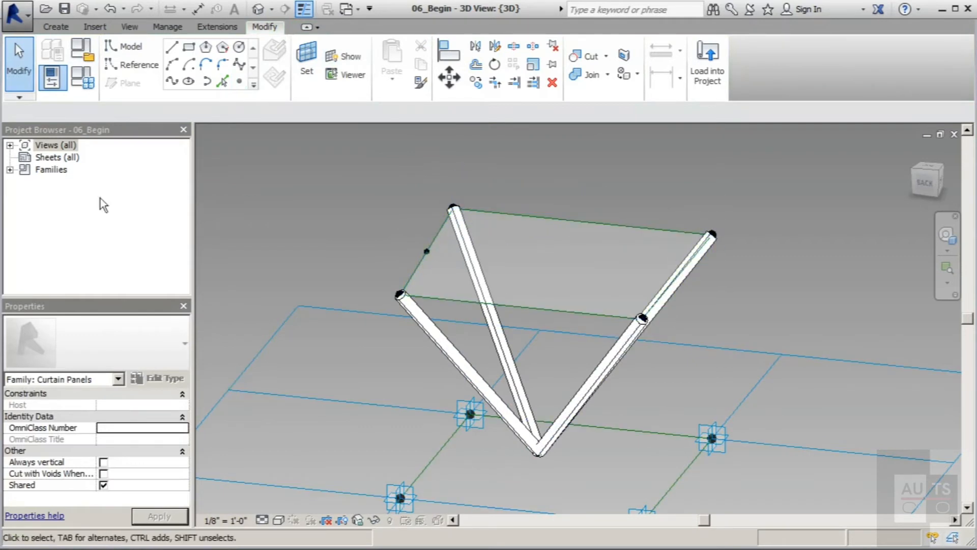
Step: Set the work plane to the midpoint reference point and draw a 3" radius circle centred on it
scroll(564, 314, down, 2)
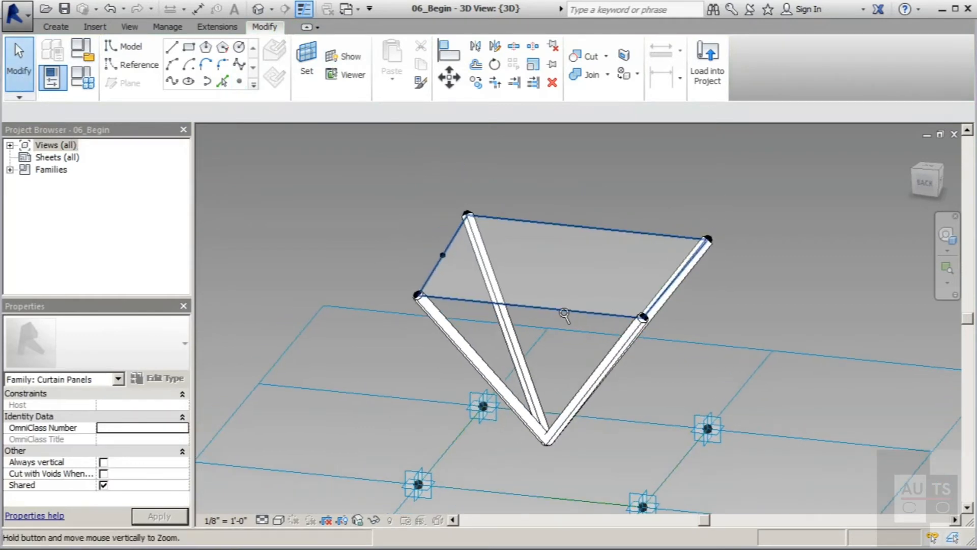
shift+middle_drag(550, 302, 670, 320)
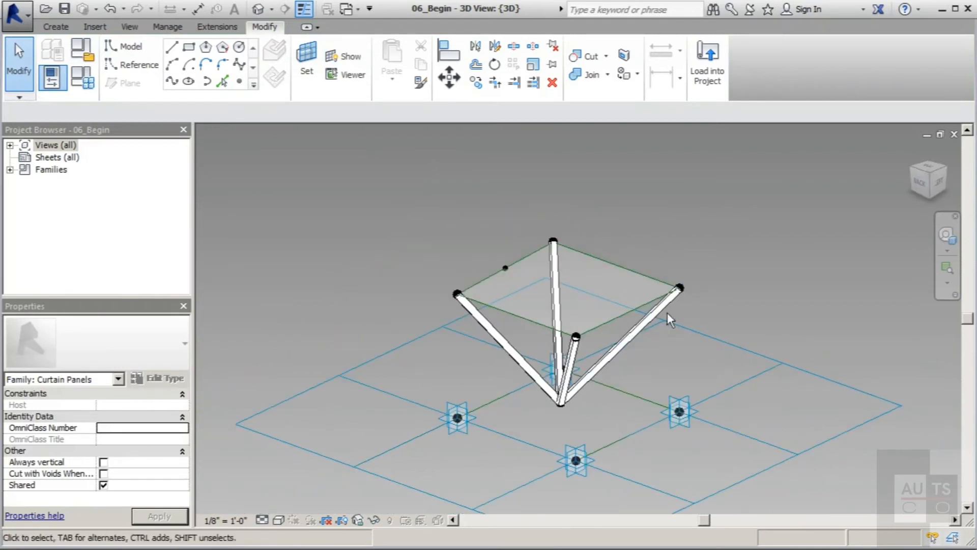
scroll(509, 304, up, 3)
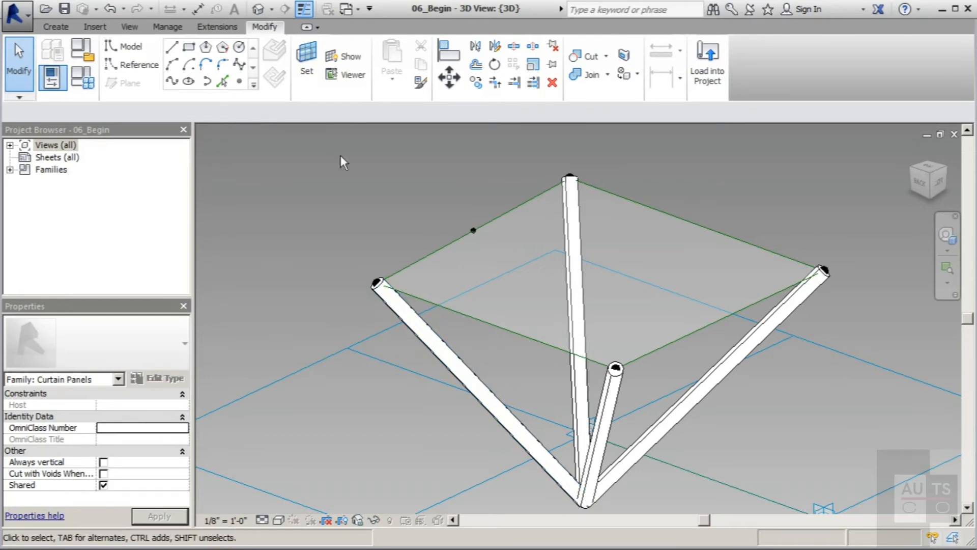
click(307, 64)
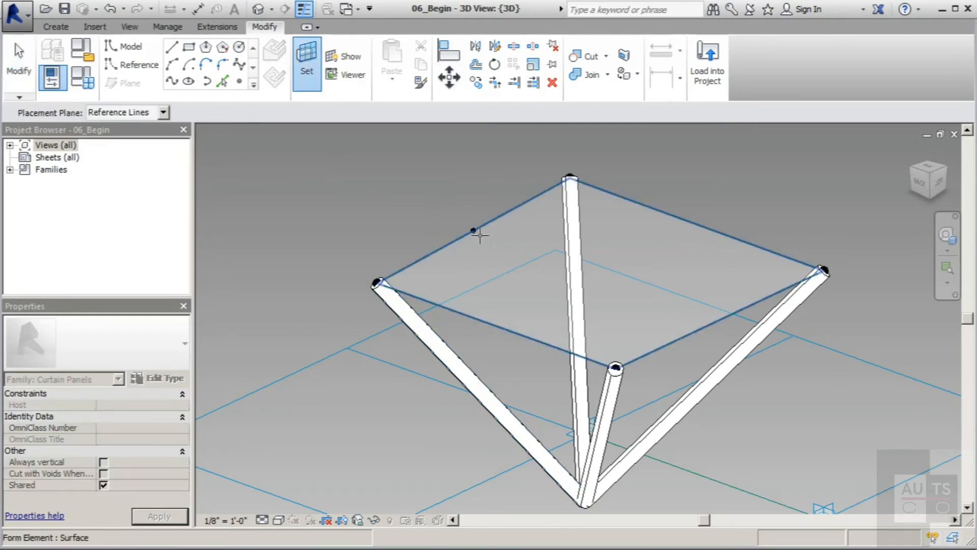
click(474, 231)
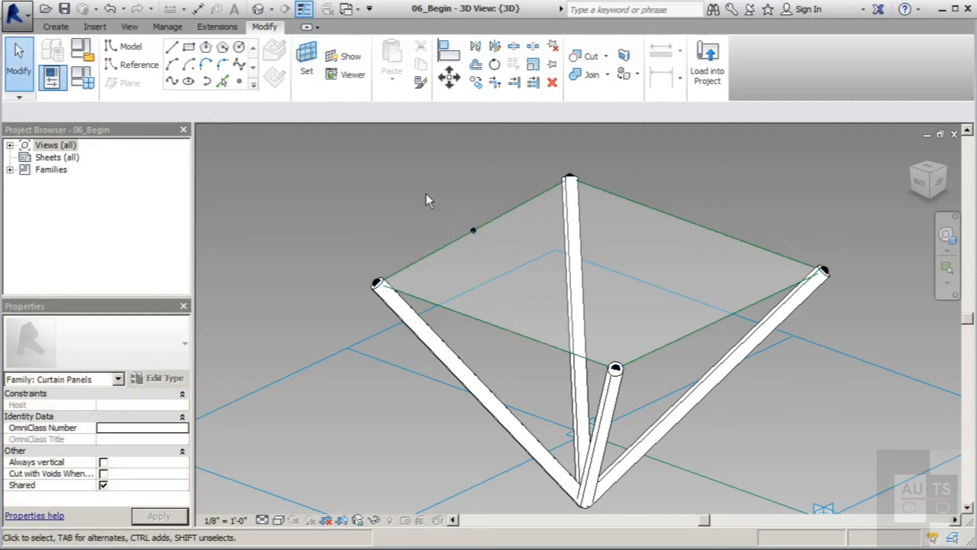
click(240, 48)
click(473, 232)
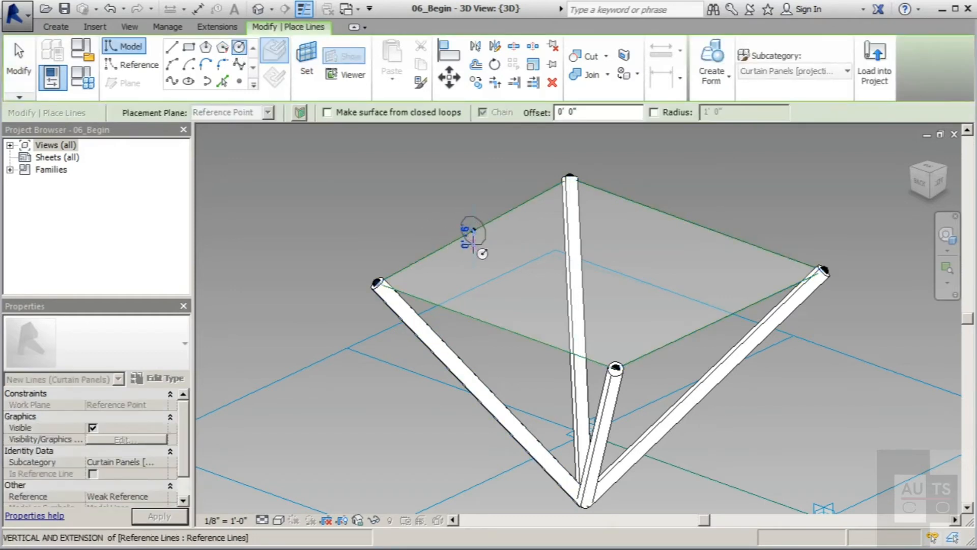
text(3)
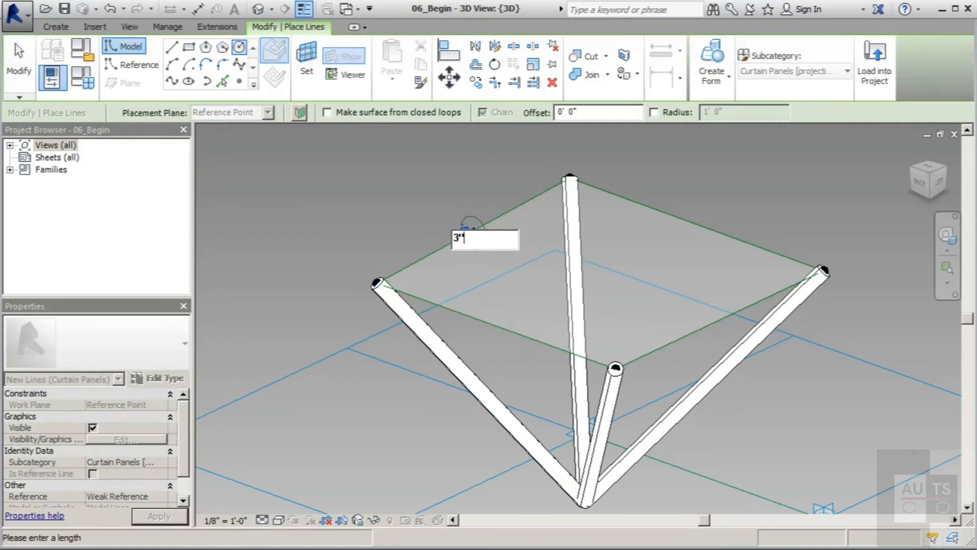
text(")
key(Return)
click(15, 66)
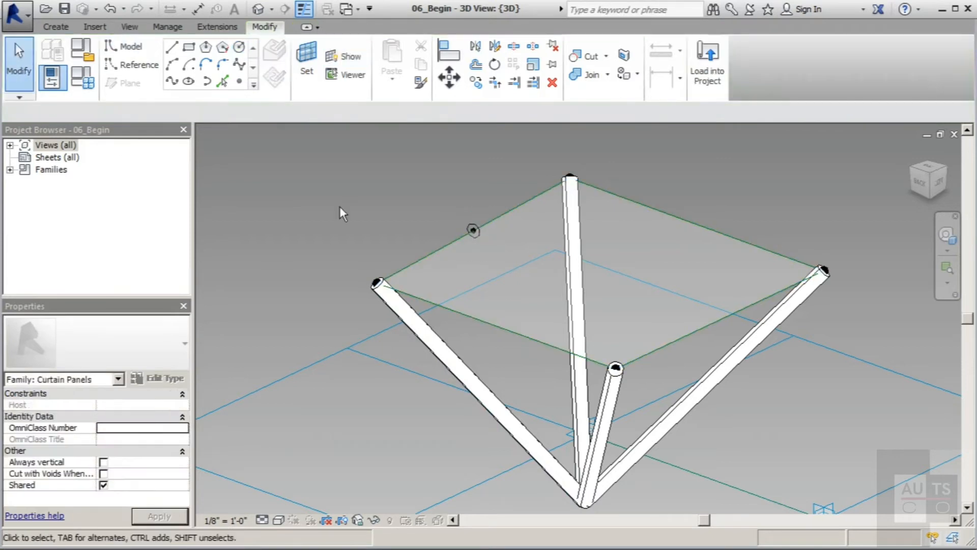
Step: Create a round frame form along the four reference lines bordering the glass, using the 3" circle as its profile
click(444, 246)
click(456, 244)
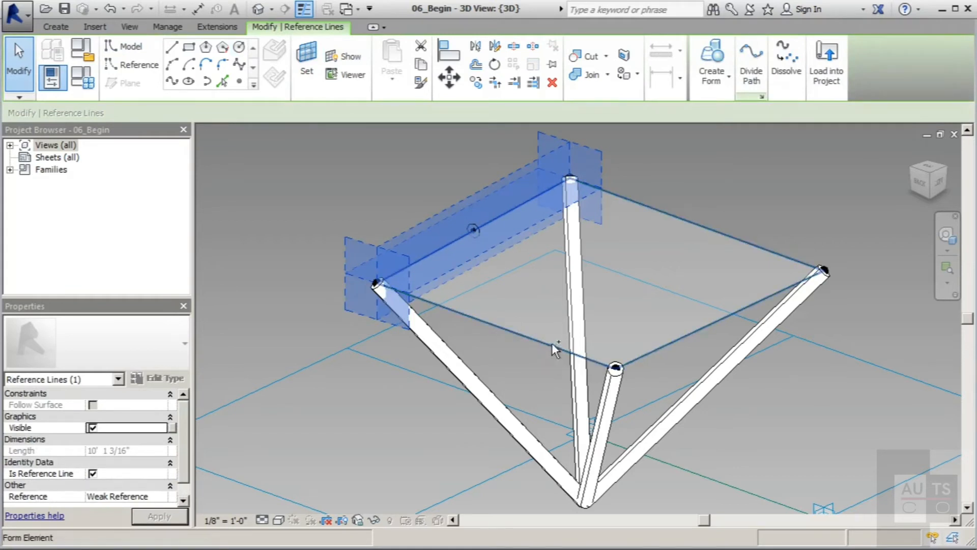
shift+middle_drag(682, 366, 640, 316)
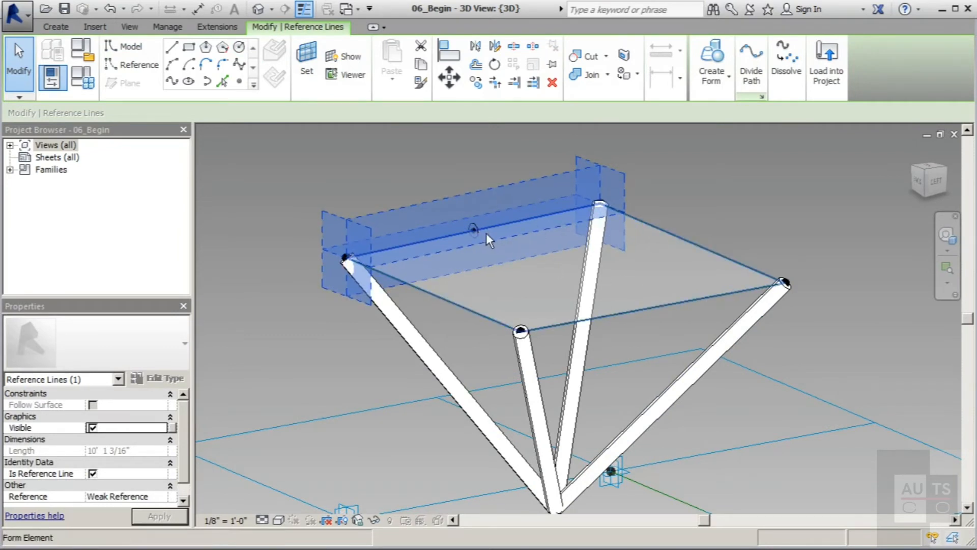
ctrl+click(674, 237)
shift+middle_drag(591, 317, 778, 220)
ctrl+click(765, 217)
shift+middle_drag(796, 291, 725, 160)
ctrl+click(709, 193)
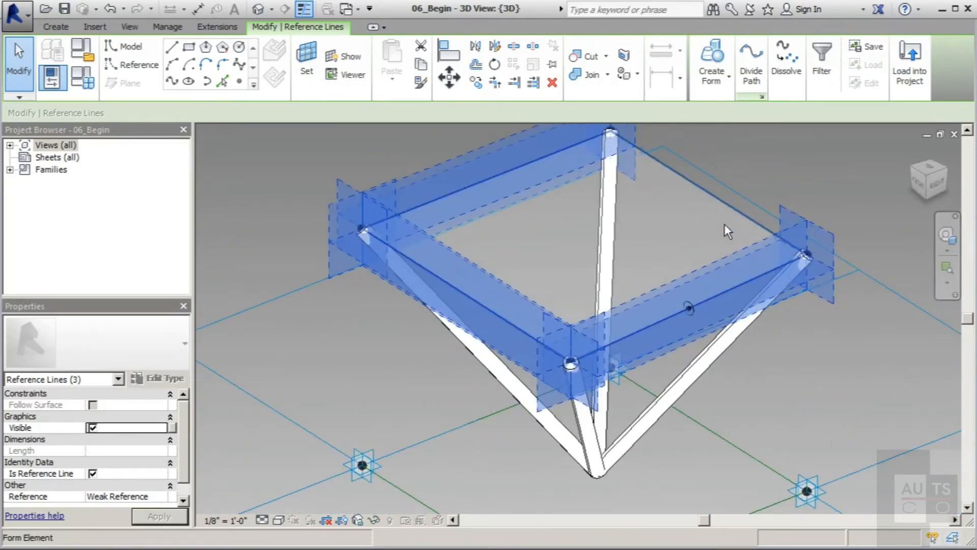
scroll(693, 310, up, 3)
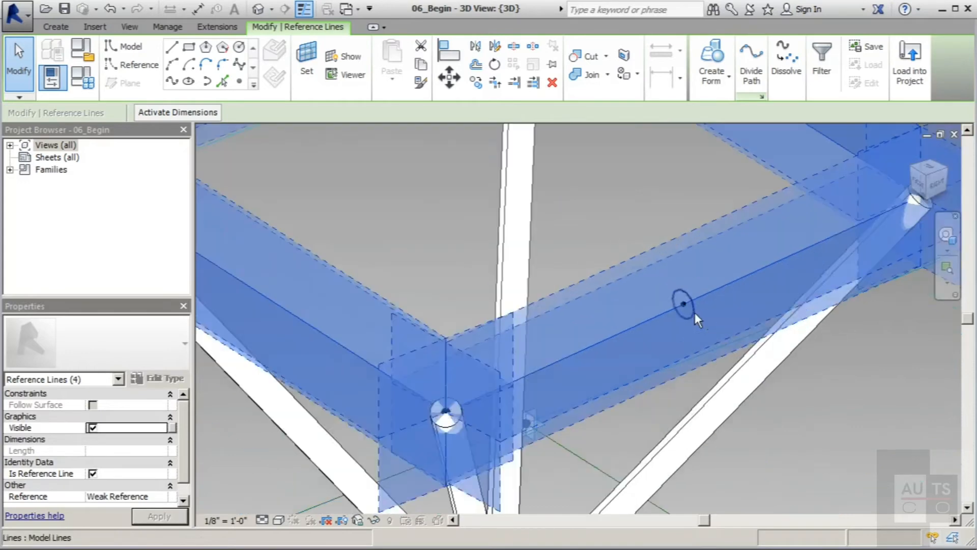
ctrl+click(694, 312)
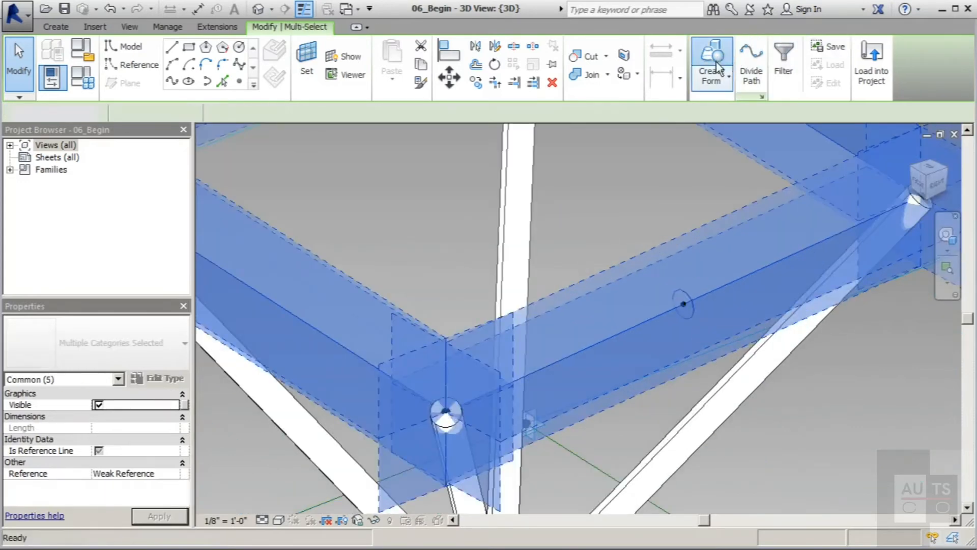
click(712, 66)
Step: Load the finished panel family into the 04_Begin mass, overwriting the existing version
scroll(482, 392, down, 5)
shift+middle_drag(550, 371, 562, 279)
scroll(621, 279, down, 2)
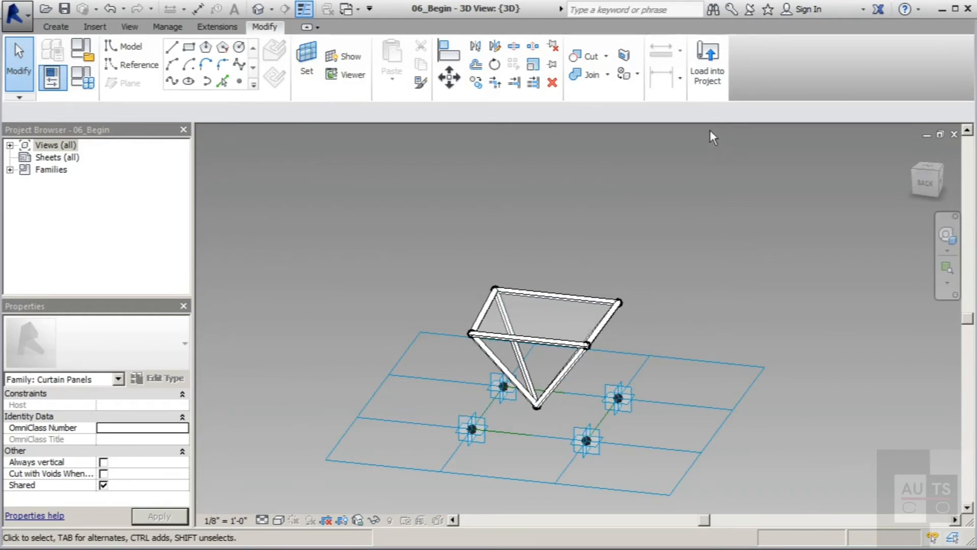
click(708, 63)
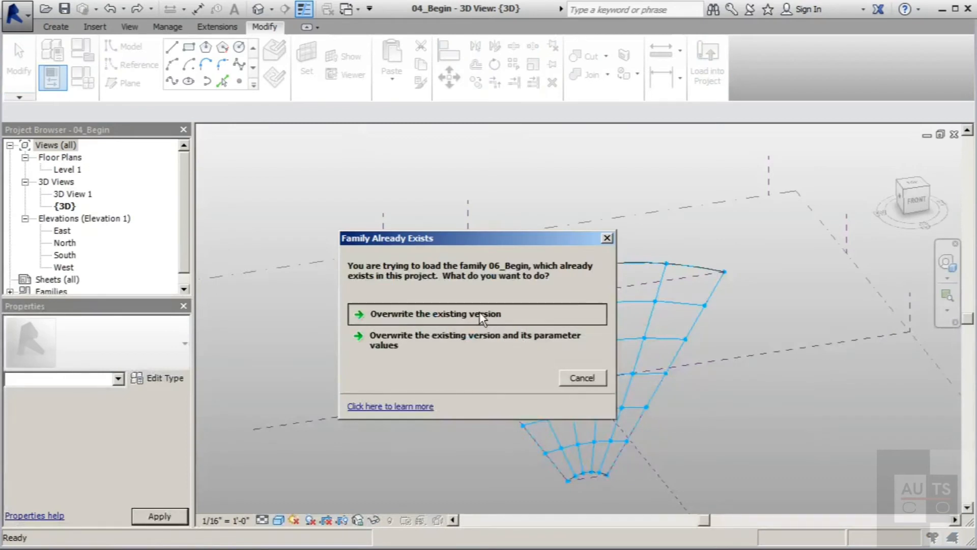
click(482, 318)
Step: Apply the 06_Begin rectangle panel component to the divided surface of the mass
click(535, 389)
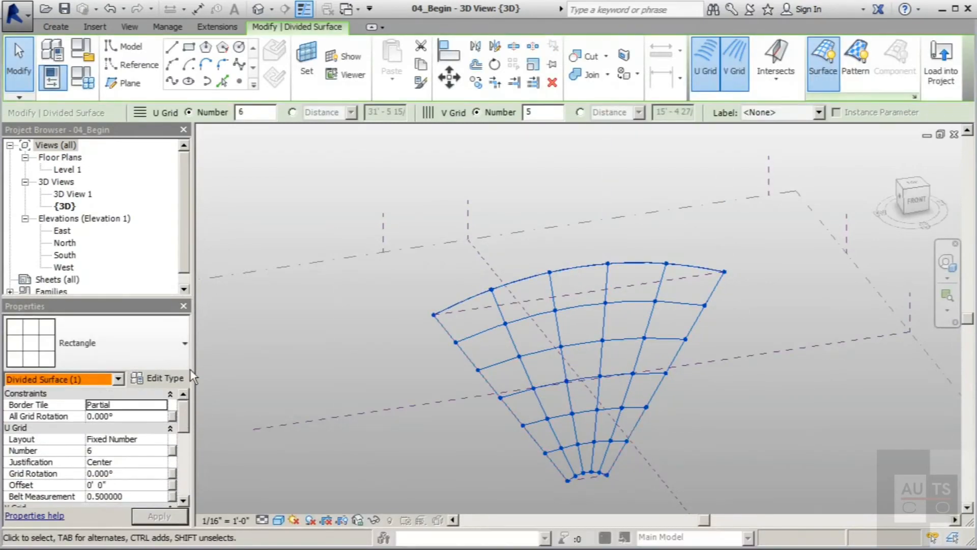
click(184, 342)
click(707, 238)
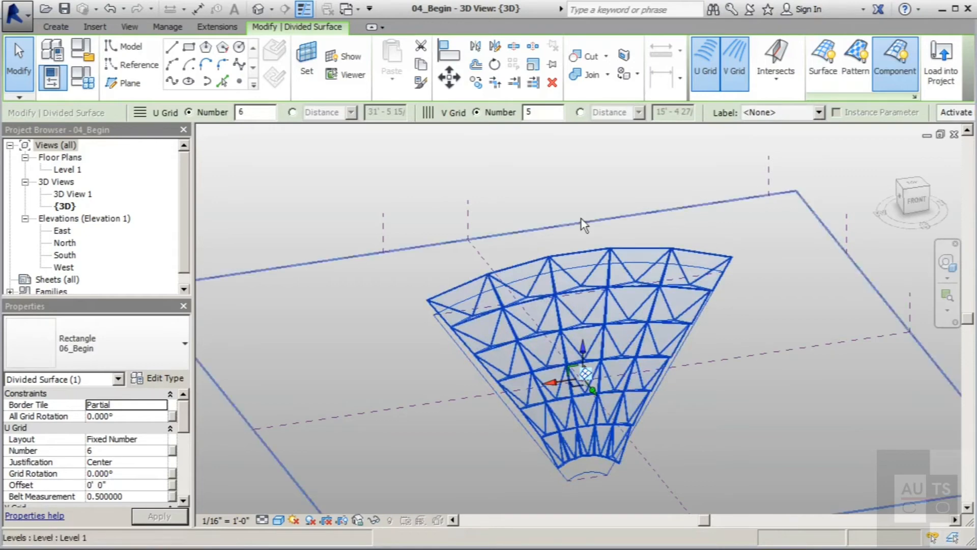
click(25, 75)
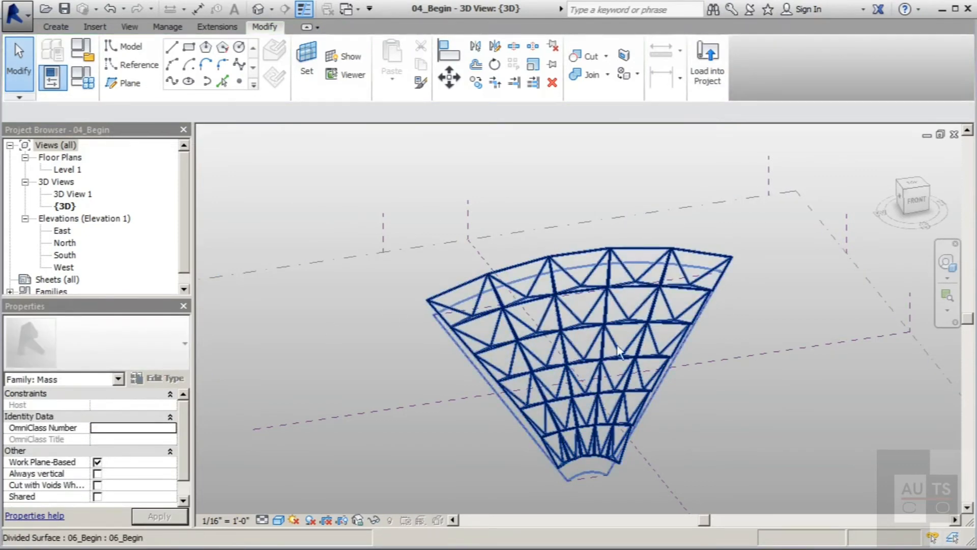
Step: Examine the truss panels across the divided surface from several angles, up close and from farther away
shift+middle_drag(589, 331, 543, 392)
scroll(543, 392, up, 5)
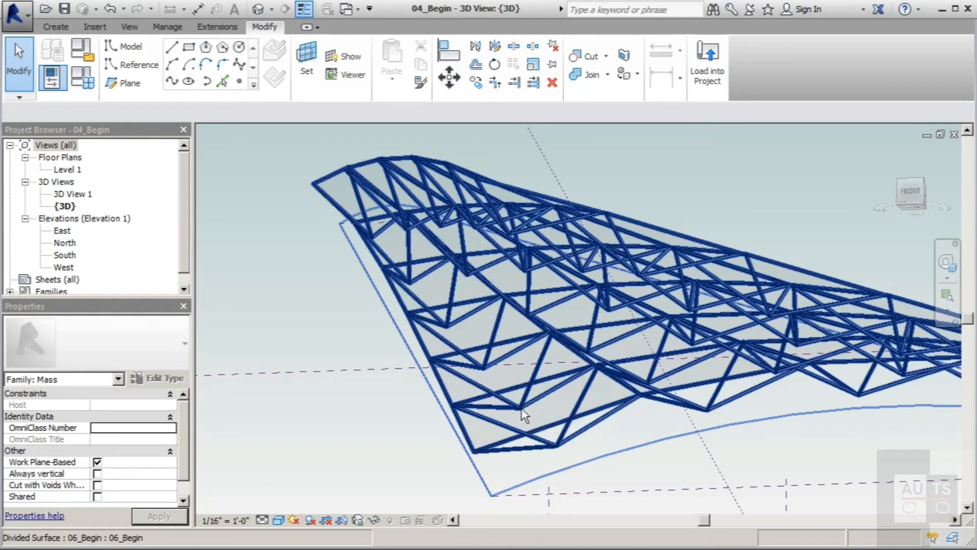
shift+middle_drag(521, 408, 425, 384)
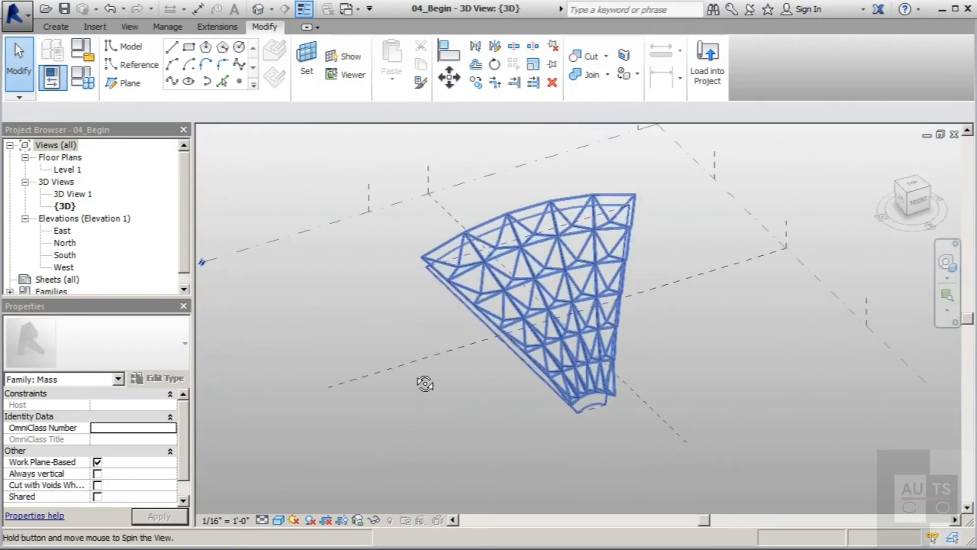
shift+middle_drag(535, 366, 471, 334)
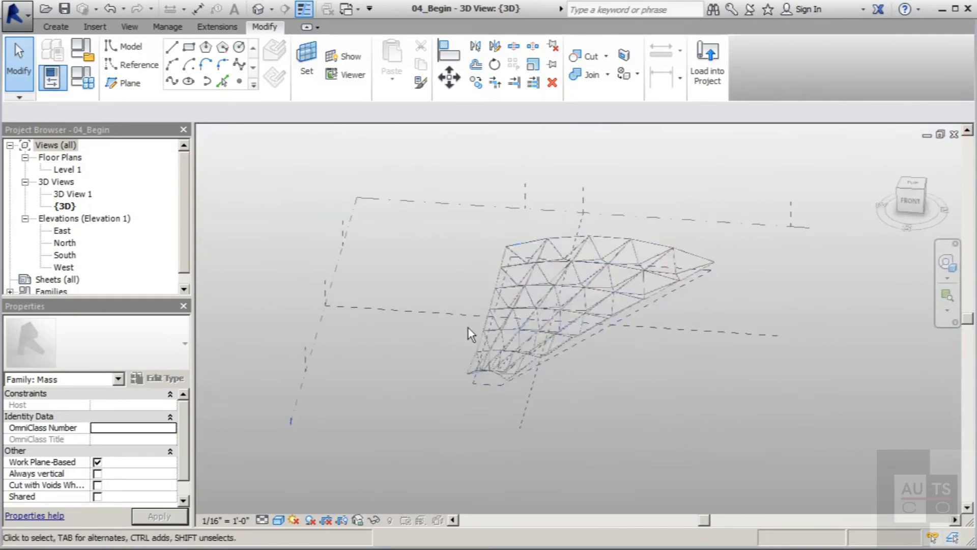
scroll(523, 253, up, 4)
shift+middle_drag(524, 253, 464, 255)
scroll(460, 330, down, 3)
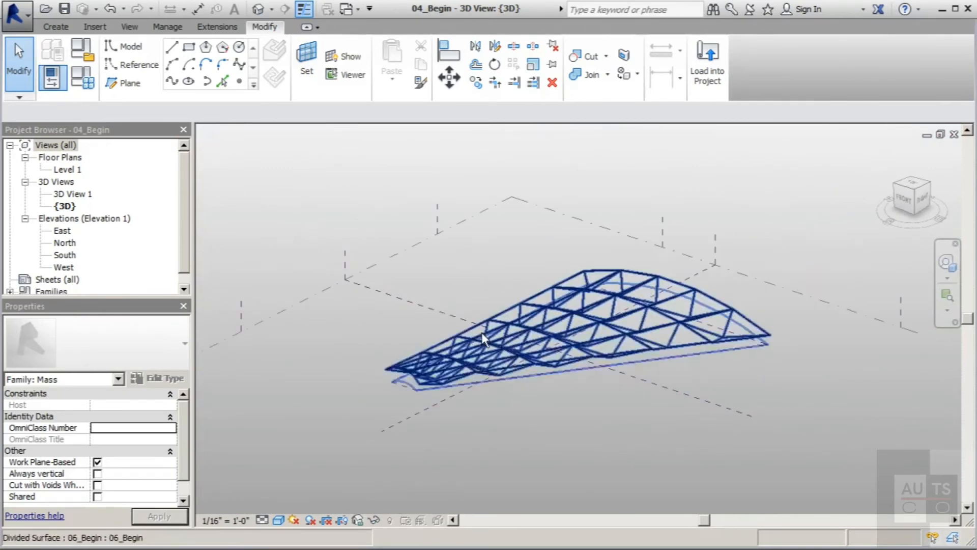
Step: Inspect the panelled surface from above, from its sides and from below, including the struts up close
shift+middle_drag(483, 340, 668, 350)
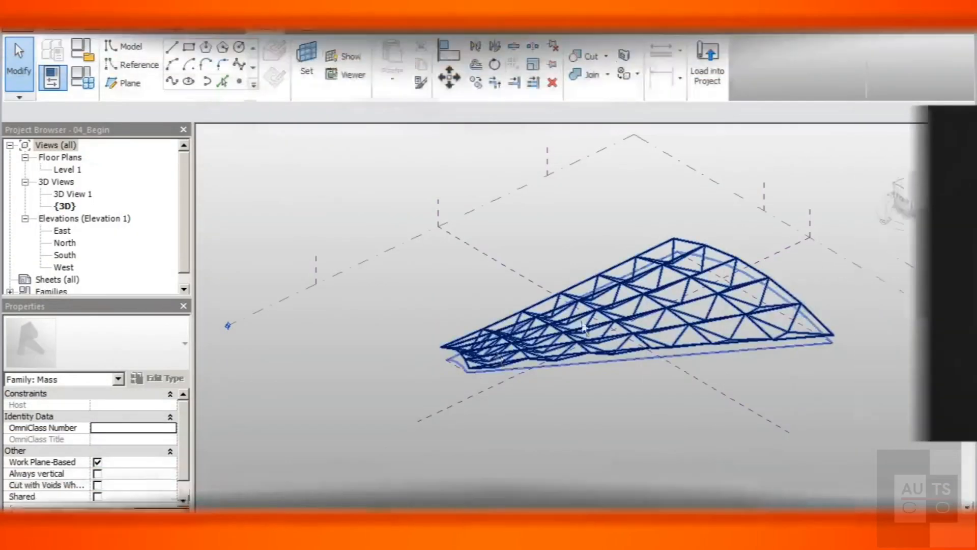
scroll(535, 313, up, 3)
shift+middle_drag(564, 301, 560, 430)
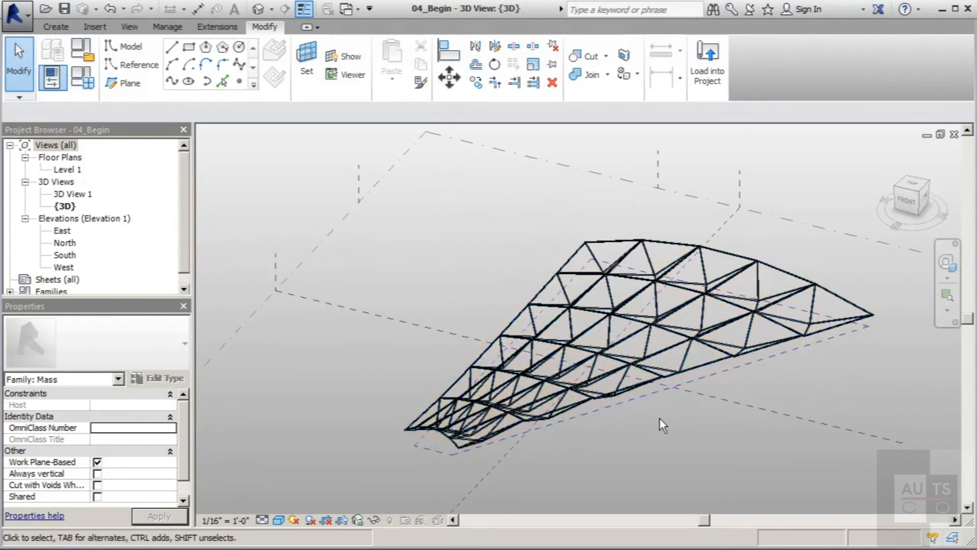
shift+middle_drag(733, 321, 639, 224)
shift+middle_drag(601, 347, 612, 274)
scroll(542, 397, up, 3)
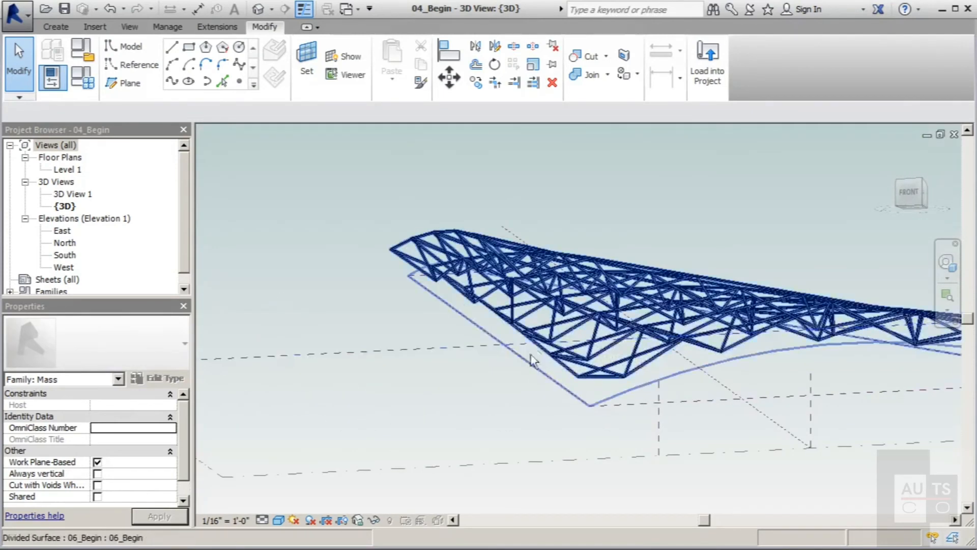
shift+middle_drag(542, 355, 434, 334)
scroll(402, 408, down, 3)
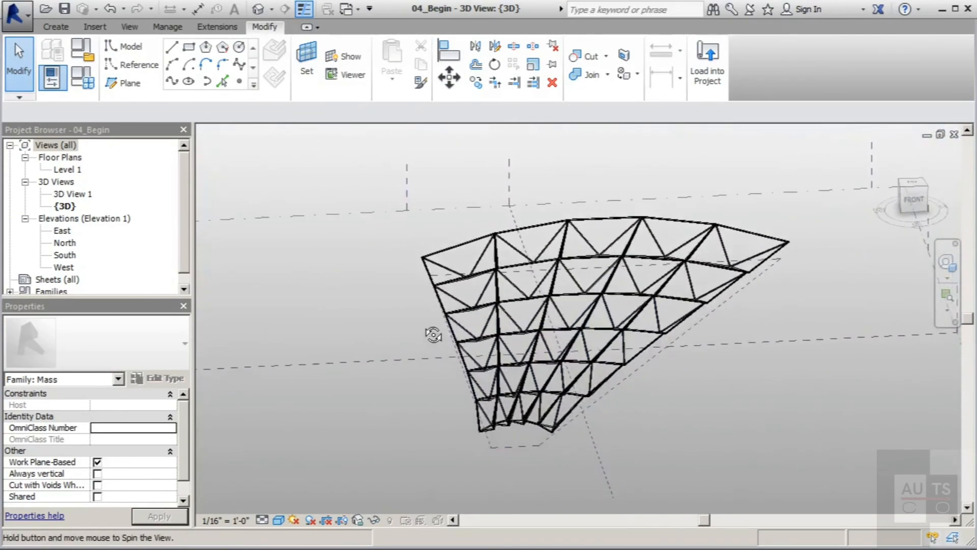
Step: Turn off the U grid of the divided surface so its panels follow only the V grid divisions
click(566, 268)
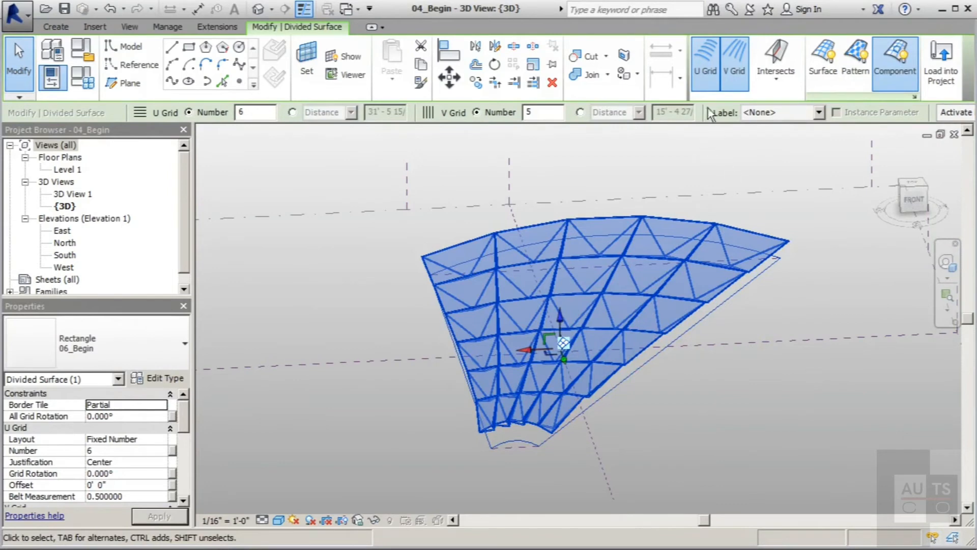
click(705, 71)
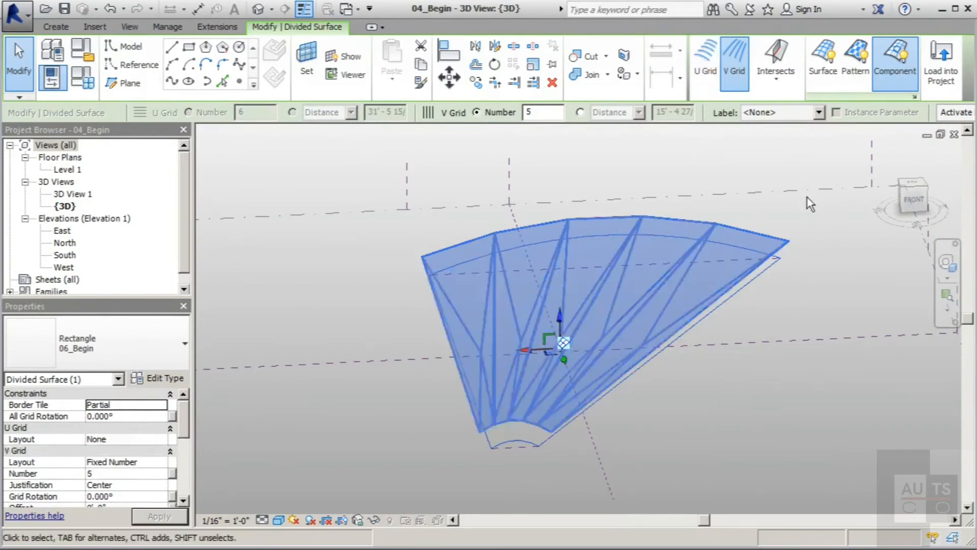
click(773, 386)
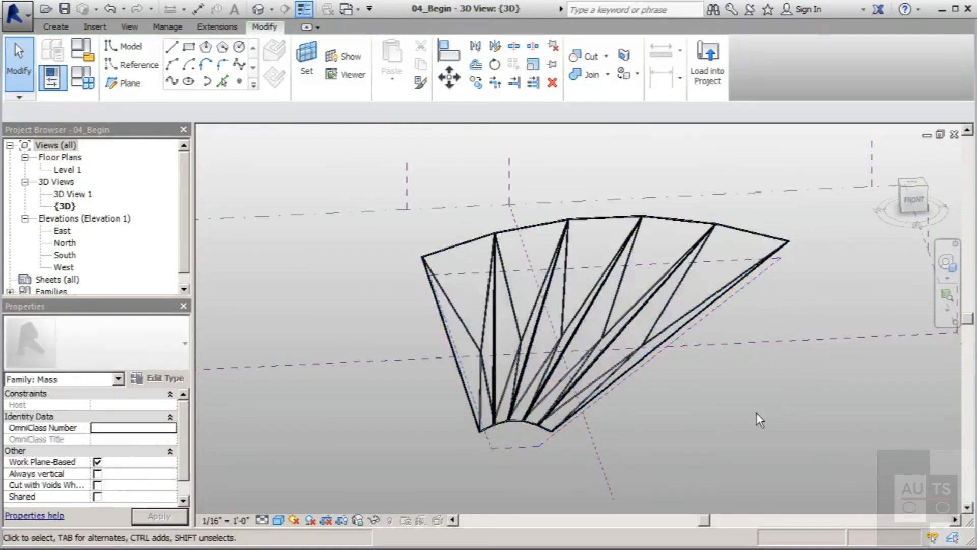
shift+middle_drag(756, 412, 767, 474)
Step: Turn the divided surface's U grid back on and turn off its V grid
click(647, 349)
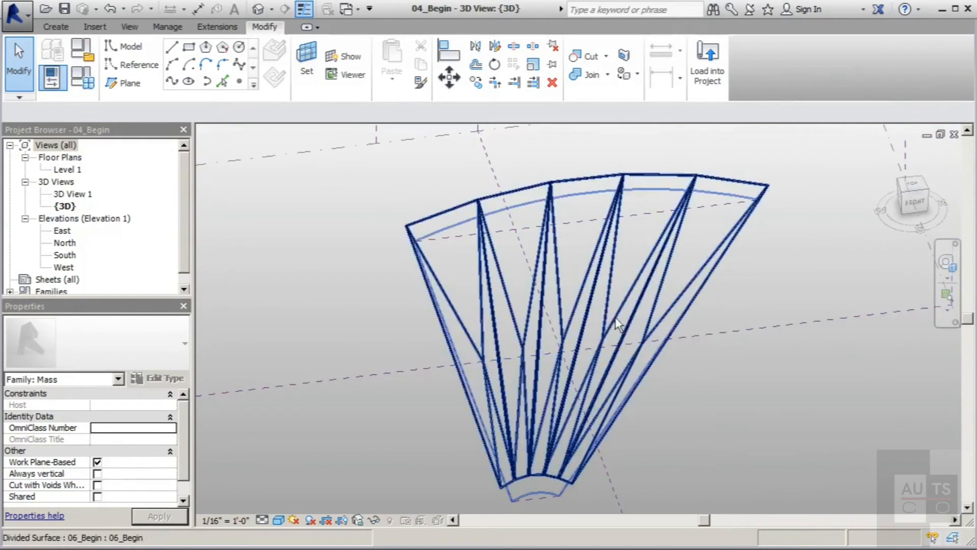
click(593, 295)
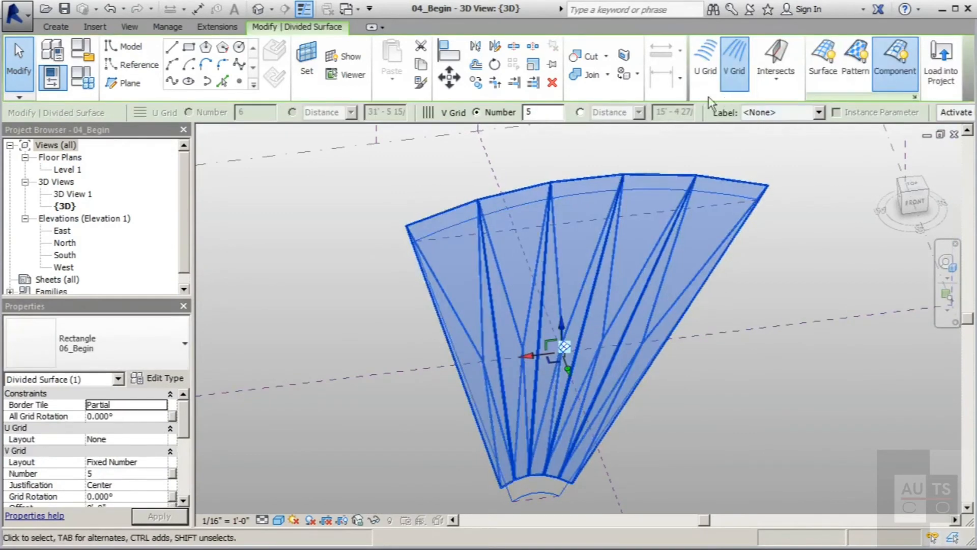
click(707, 76)
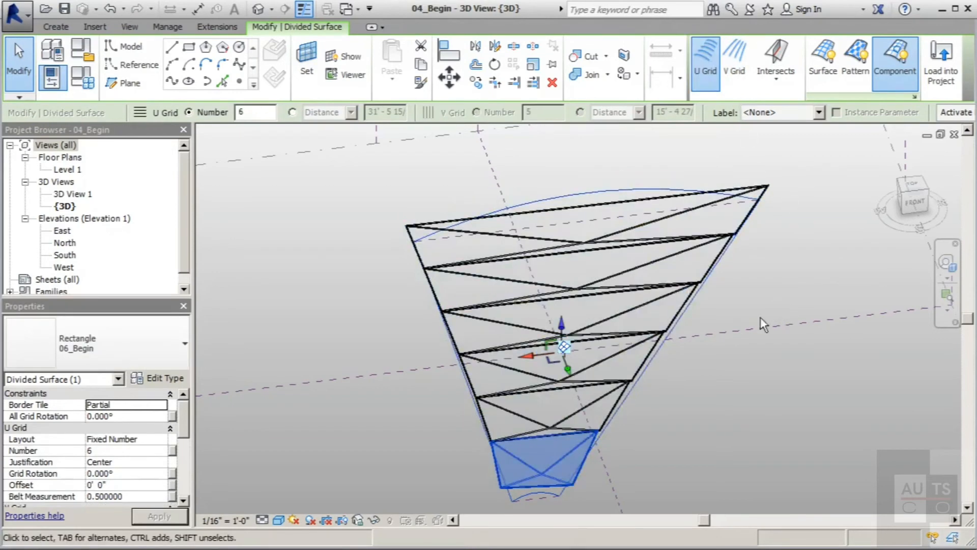
Step: Change the 3D view's visual style to show filled glass surfaces, and inspect the full-width truss panels from several sides
shift+middle_drag(761, 316, 578, 190)
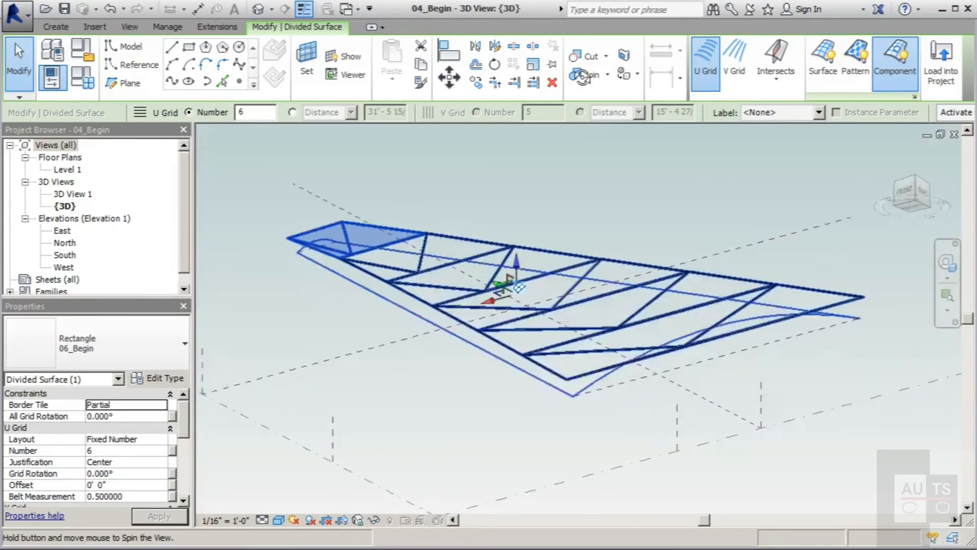
click(278, 519)
click(298, 491)
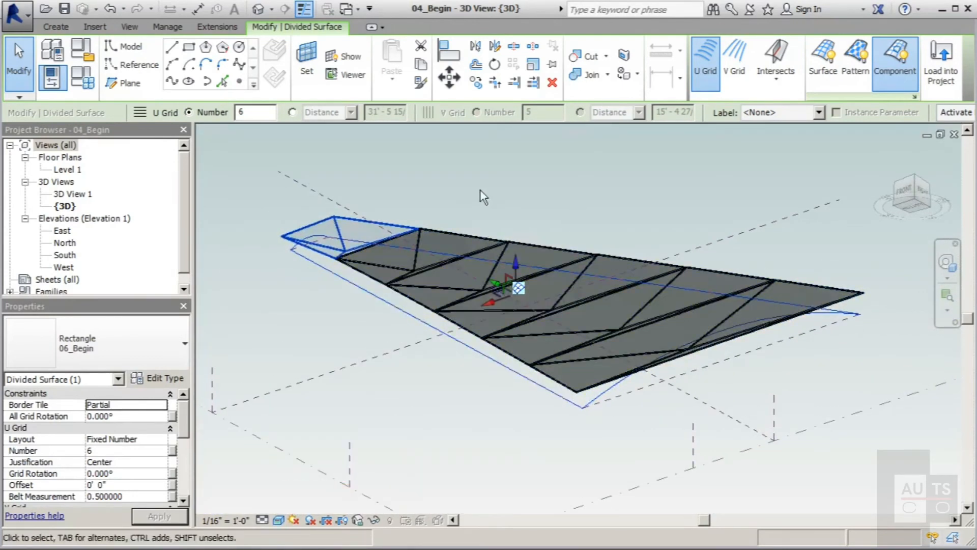
shift+middle_drag(480, 190, 509, 414)
click(547, 435)
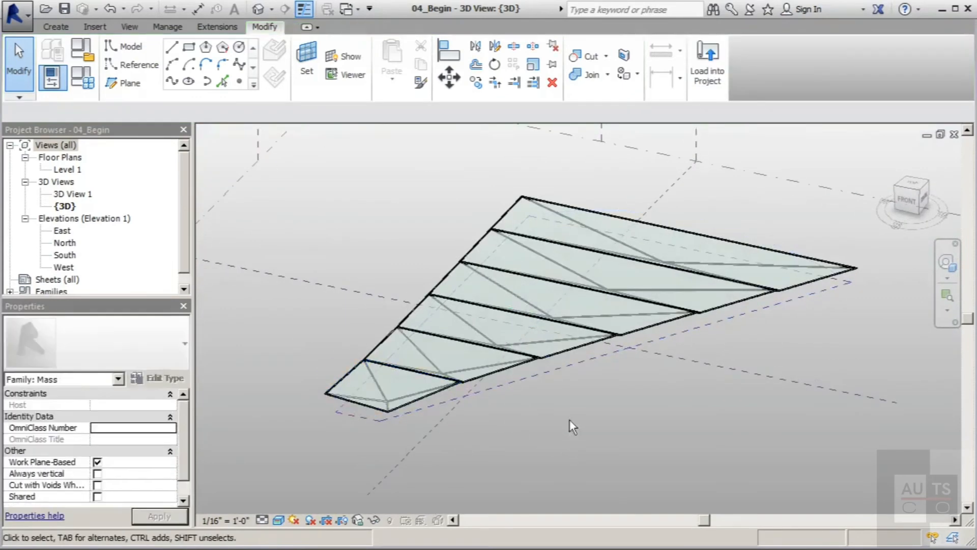
shift+middle_drag(570, 420, 508, 437)
shift+middle_drag(507, 385, 674, 367)
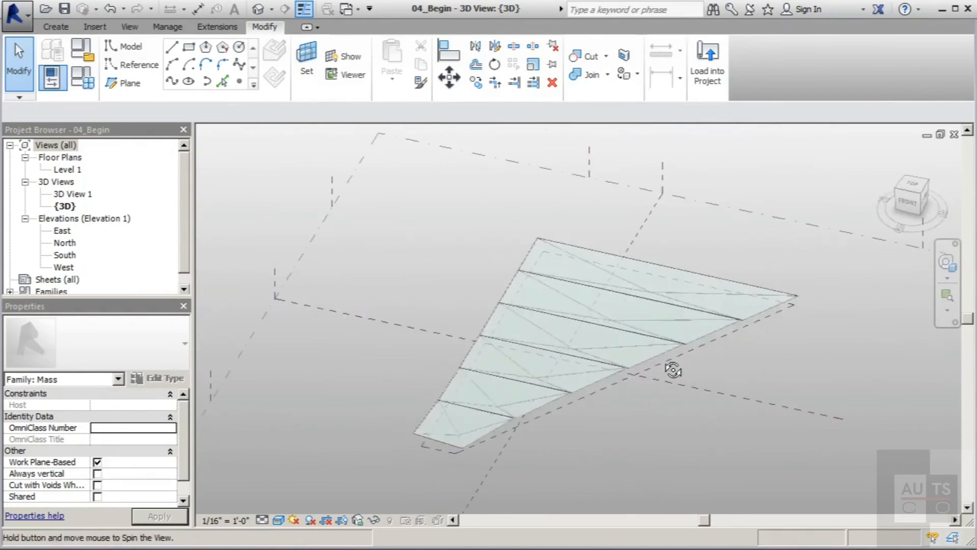
shift+middle_drag(572, 342, 660, 258)
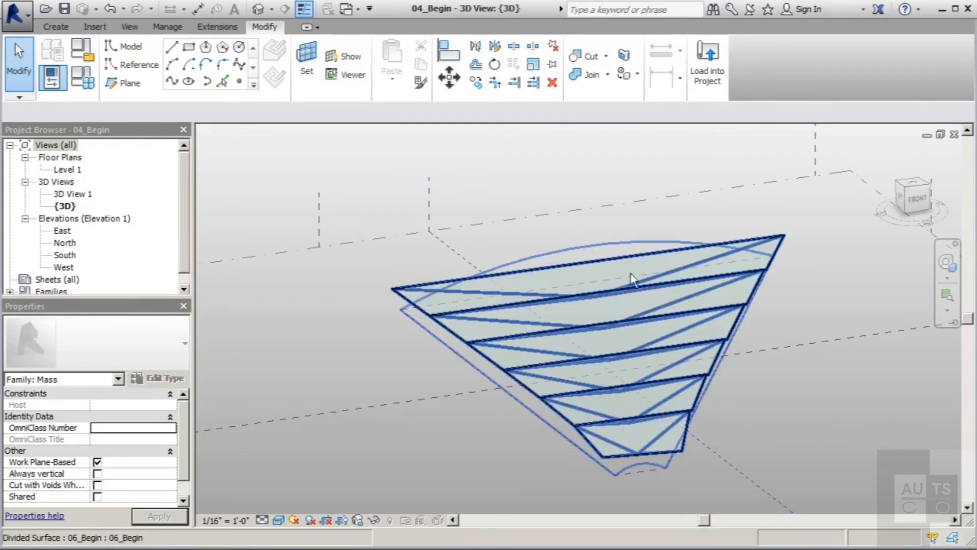
shift+middle_drag(778, 389, 638, 331)
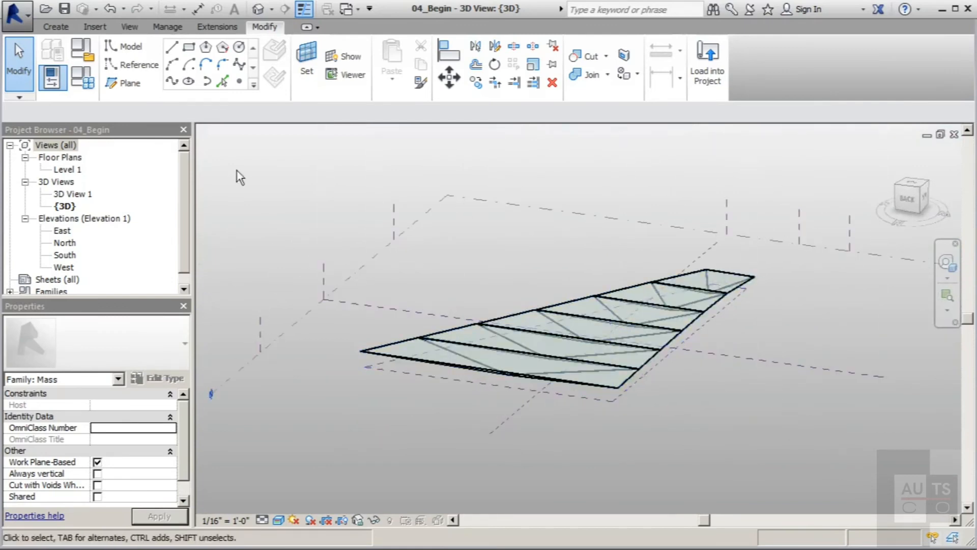
Step: Create a new project, choosing a template other than Construction Template
click(29, 21)
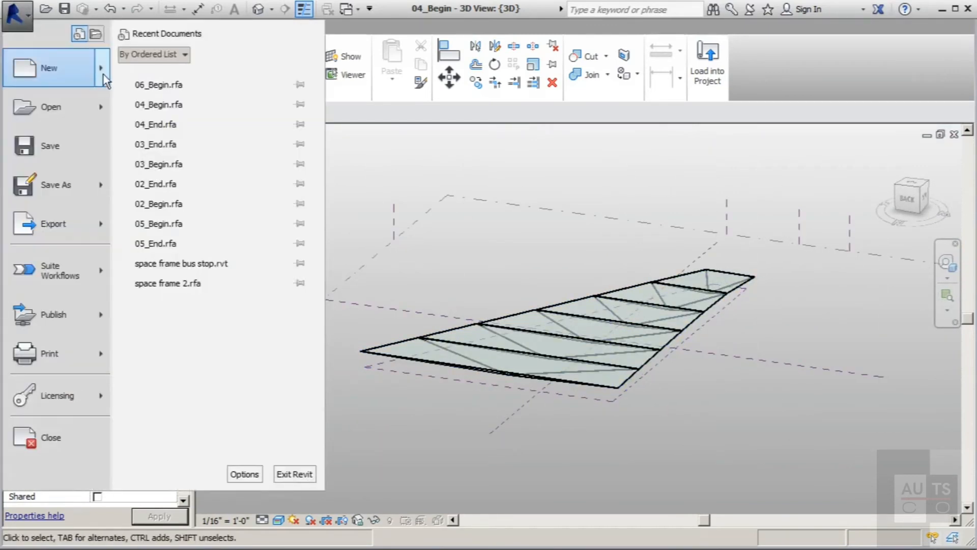
mouse_move(103, 74)
click(168, 71)
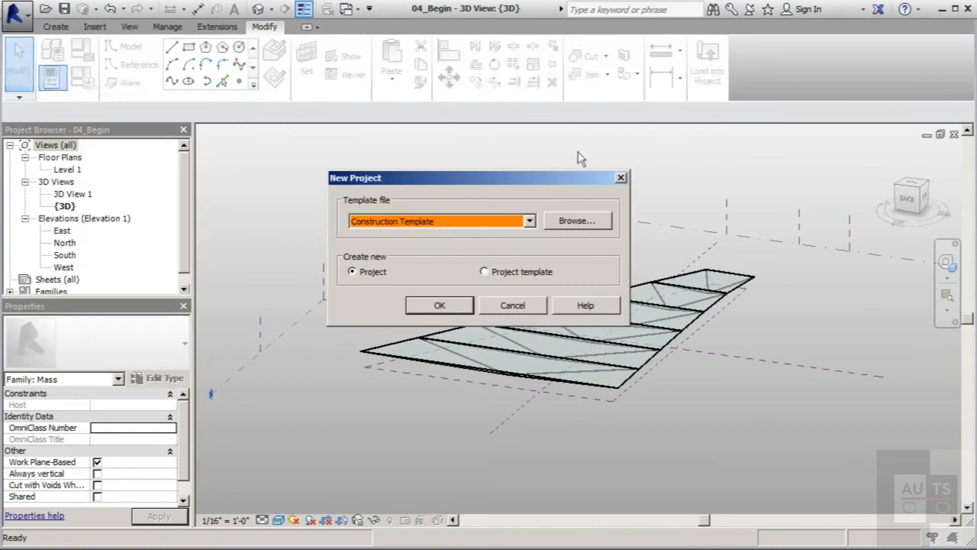
click(530, 221)
click(417, 255)
click(459, 309)
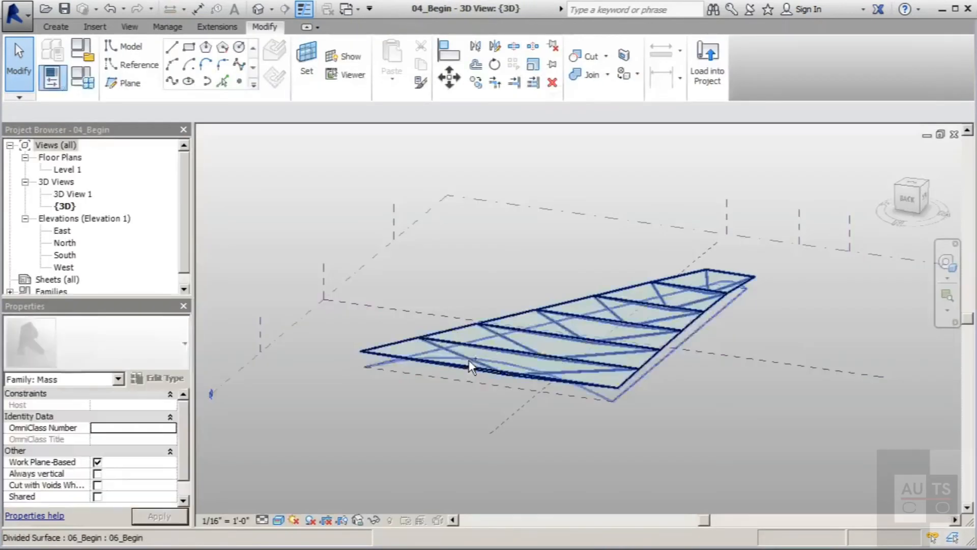
Step: Load the 04_Begin mass family into Project2 and place one instance on Level 1, between the four elevation markers
click(707, 58)
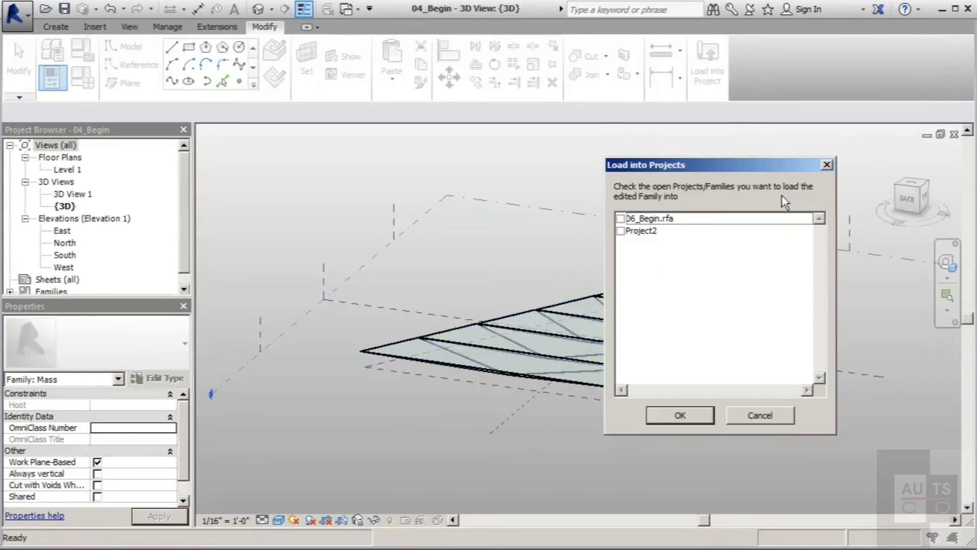
click(621, 232)
click(710, 412)
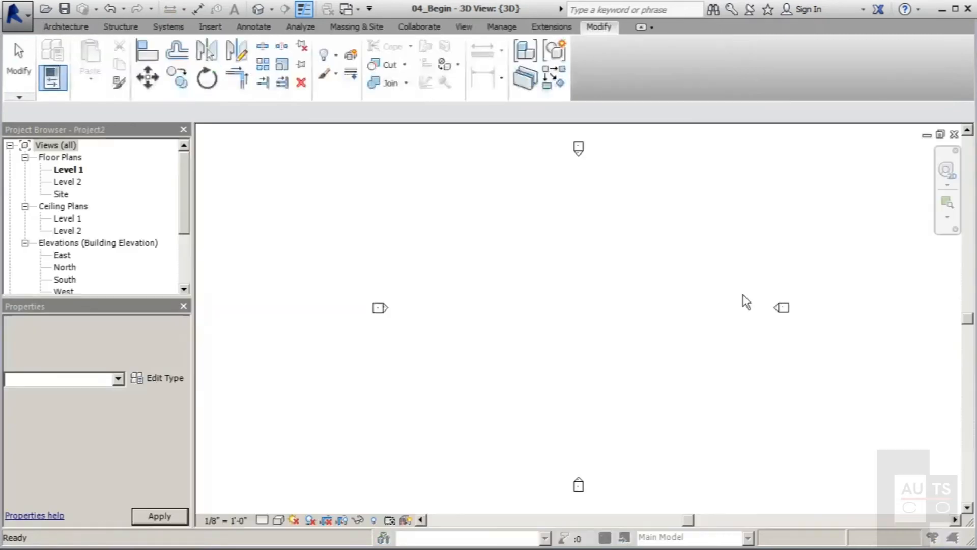
click(596, 389)
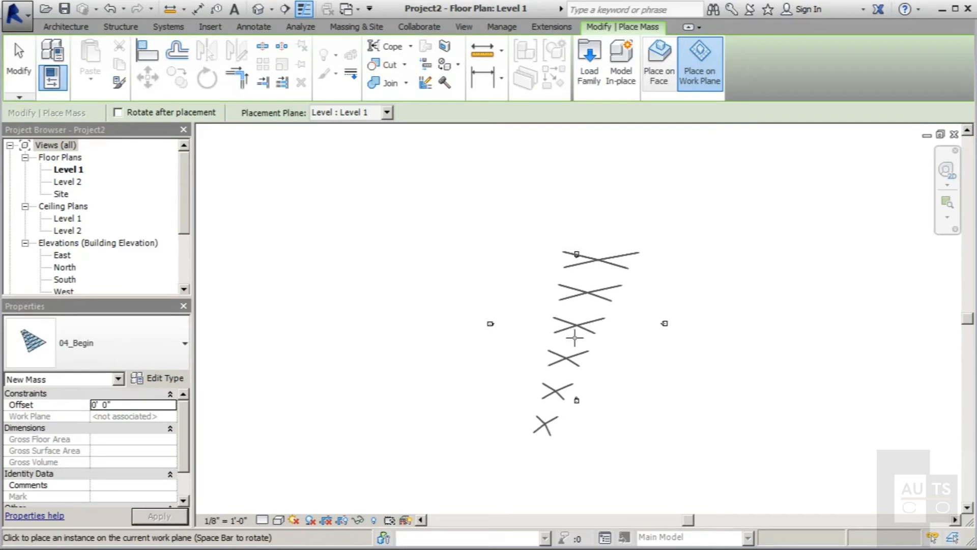
click(572, 331)
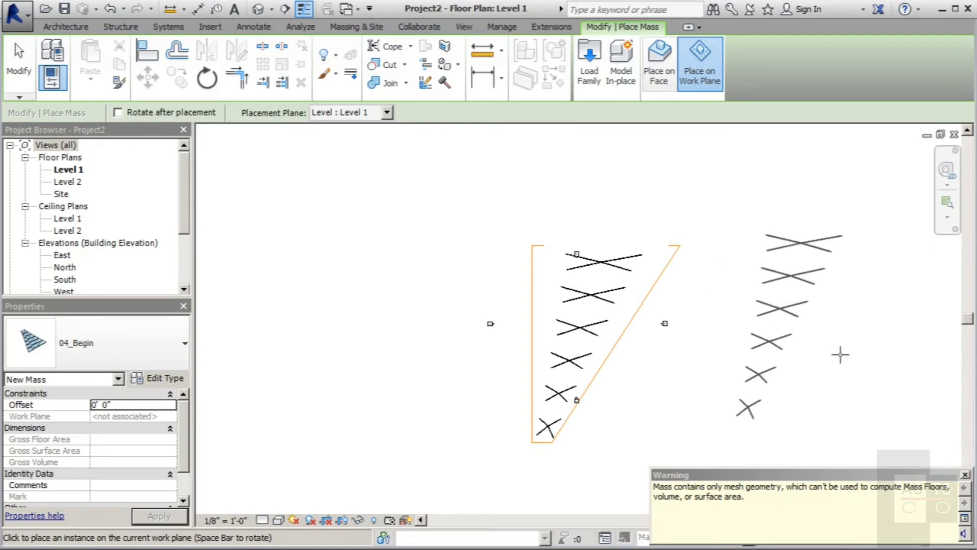
key(Escape)
key(Escape)
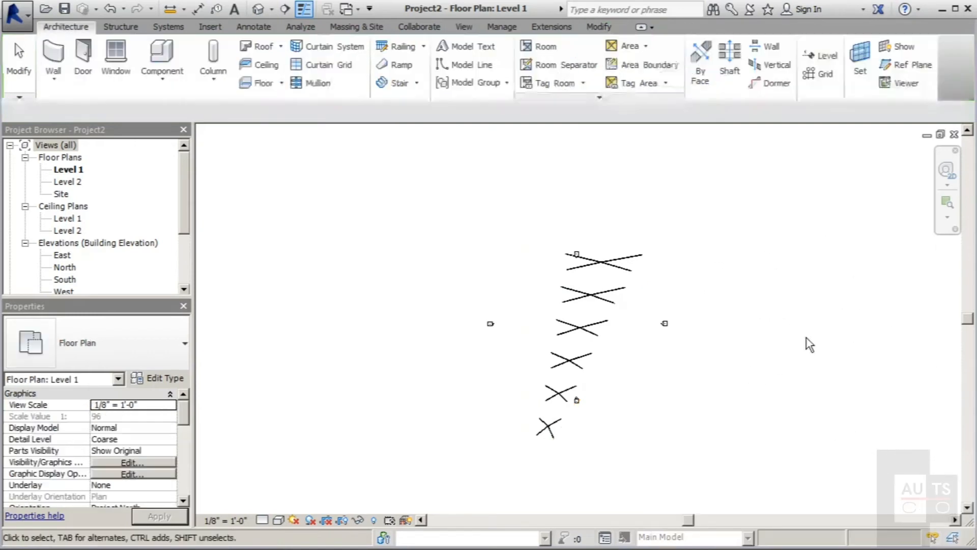
Step: Open the project's default 3D view and examine the placed mass from several angles
click(259, 9)
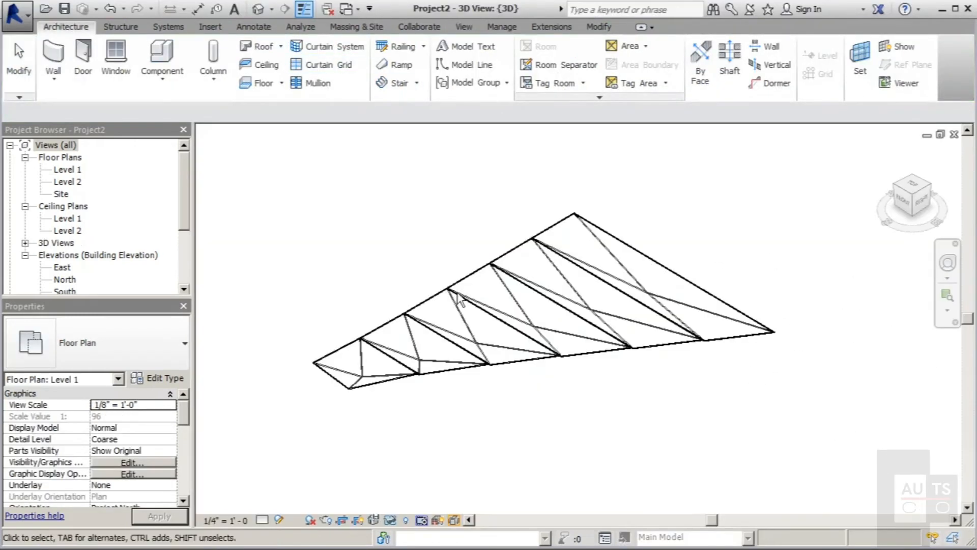
shift+middle_drag(621, 429, 792, 222)
shift+middle_drag(545, 398, 656, 297)
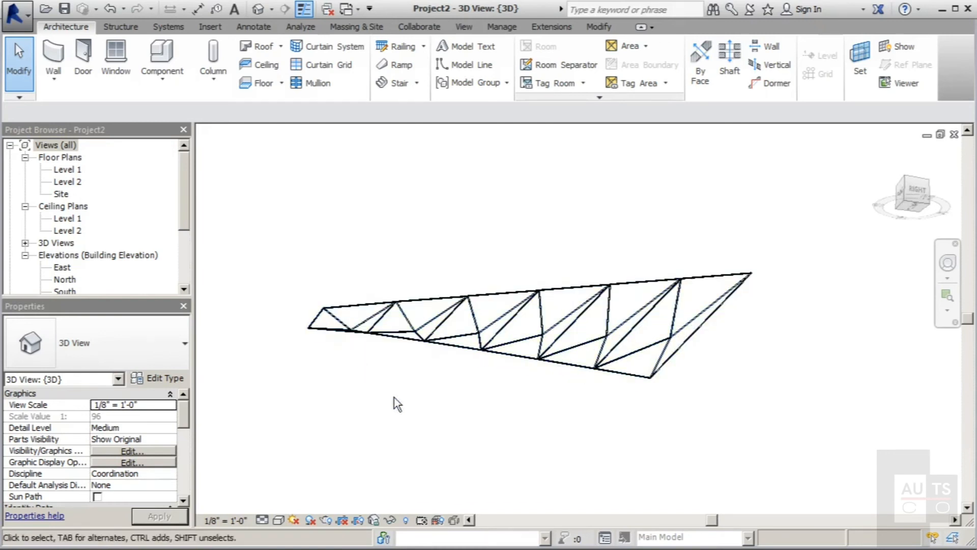
shift+middle_drag(395, 402, 413, 409)
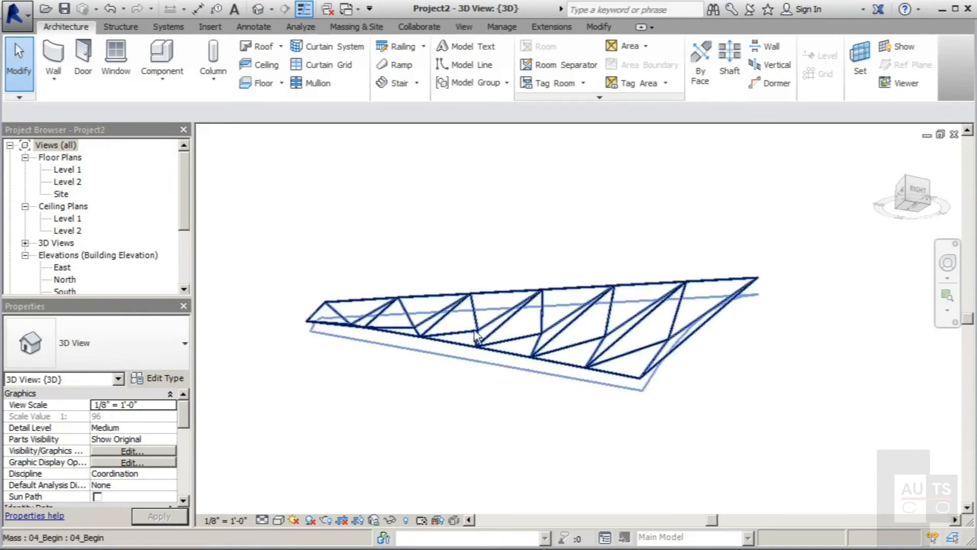
shift+middle_drag(541, 377, 598, 458)
shift+middle_drag(567, 414, 410, 434)
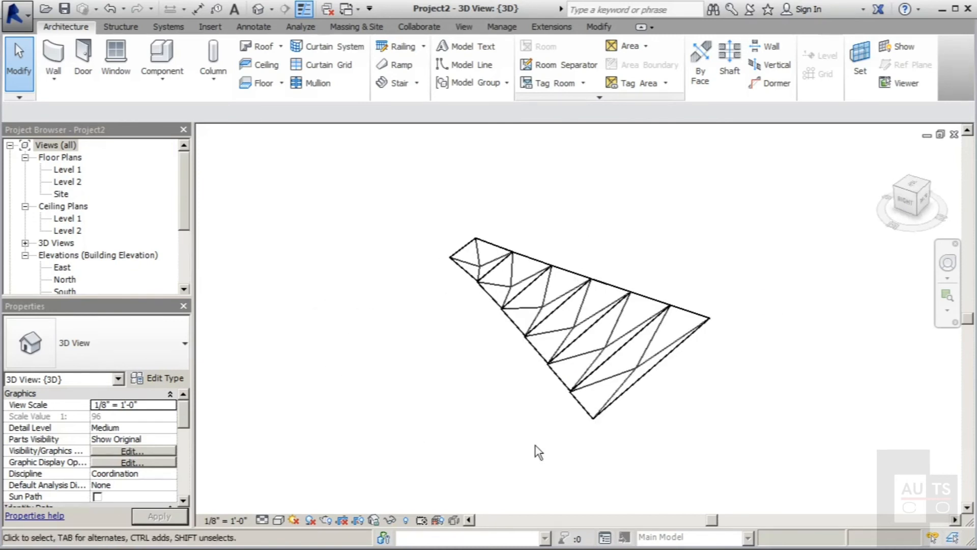
Step: Open the Level 2 floor plan and set its visual style to Wireframe to show the truss struts
double_click(76, 183)
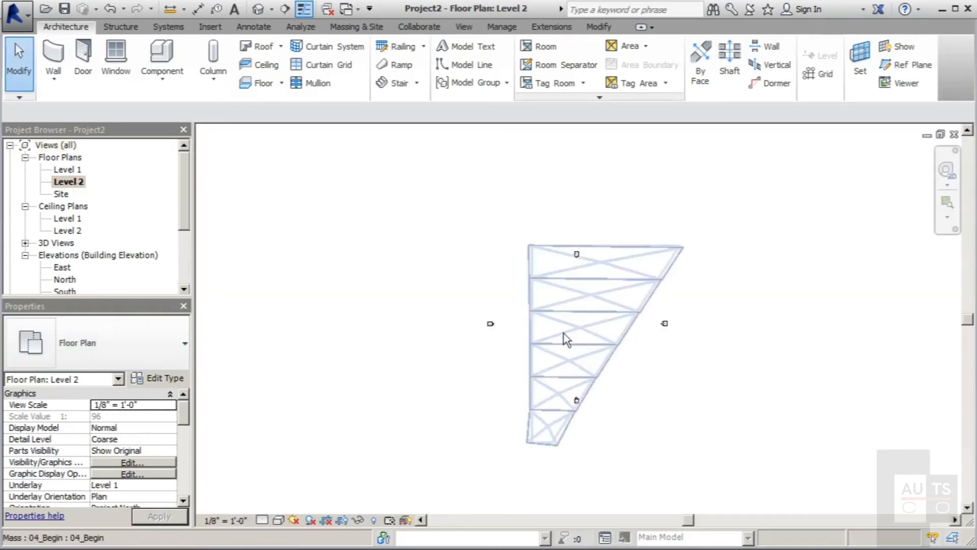
scroll(609, 308, up, 3)
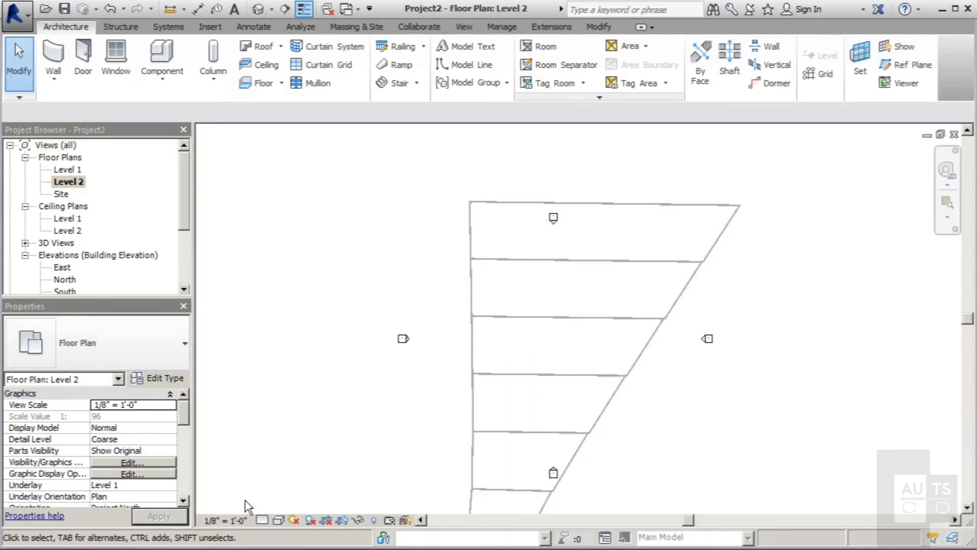
click(278, 520)
click(312, 433)
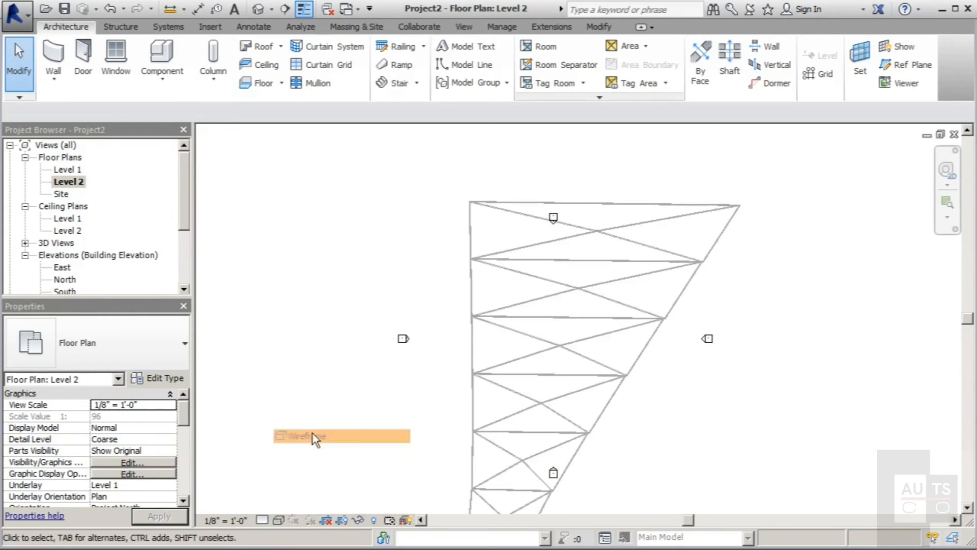
scroll(509, 234, down, 2)
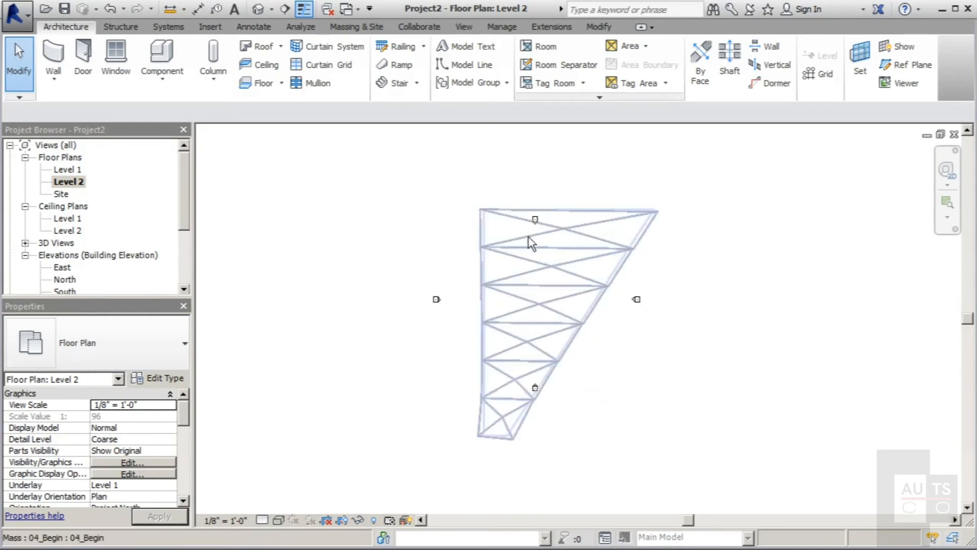
scroll(499, 422, up, 3)
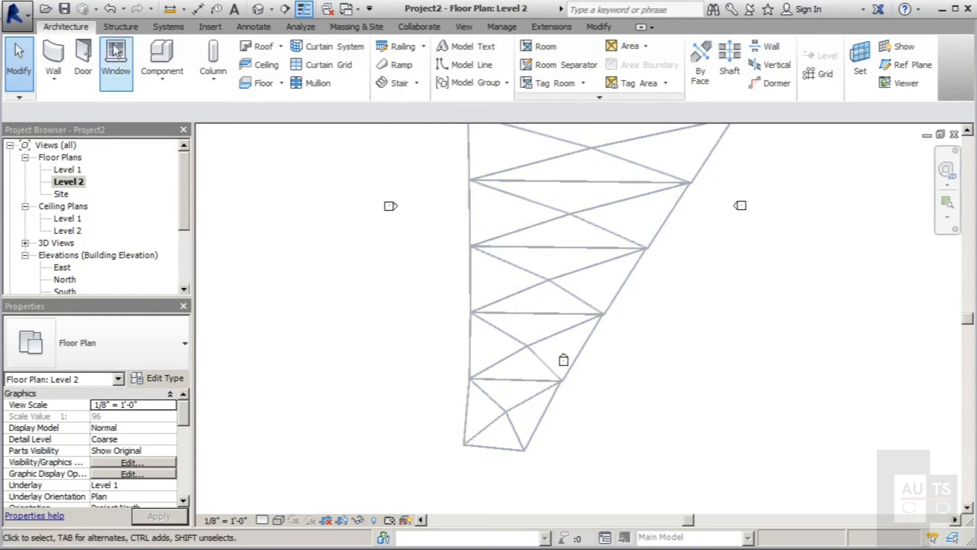
Step: Start placing a structural column and load the Concrete-Round-Column family from the library's concrete structural columns
click(115, 28)
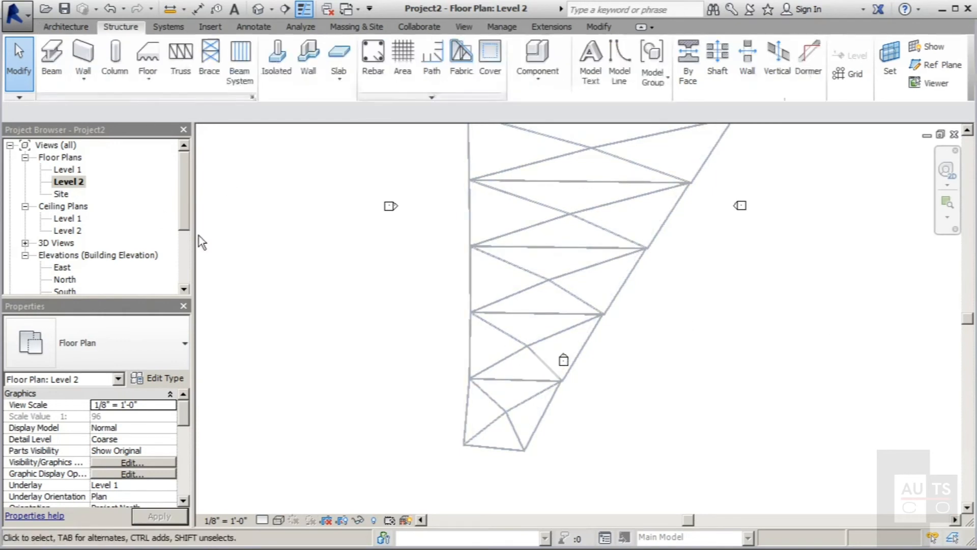
click(116, 59)
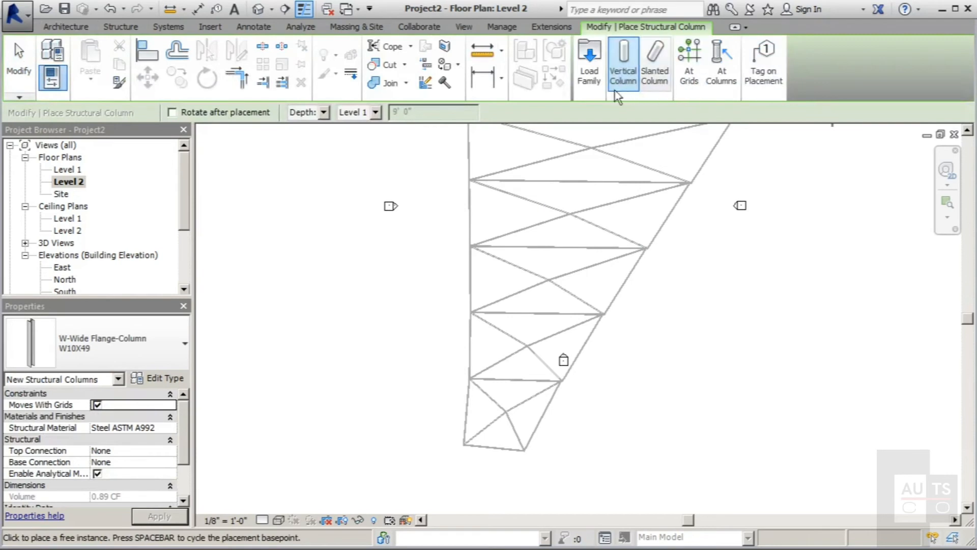
click(589, 61)
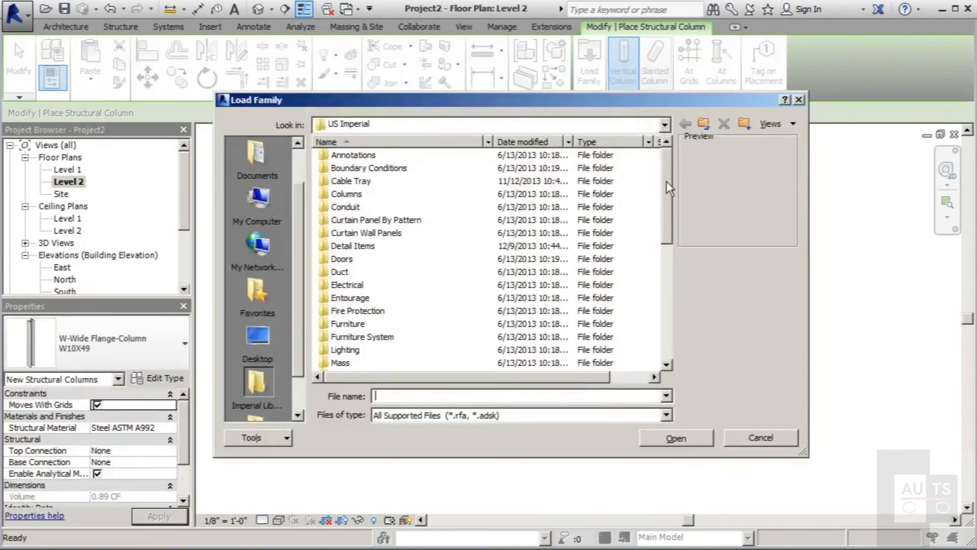
drag(666, 182, 682, 301)
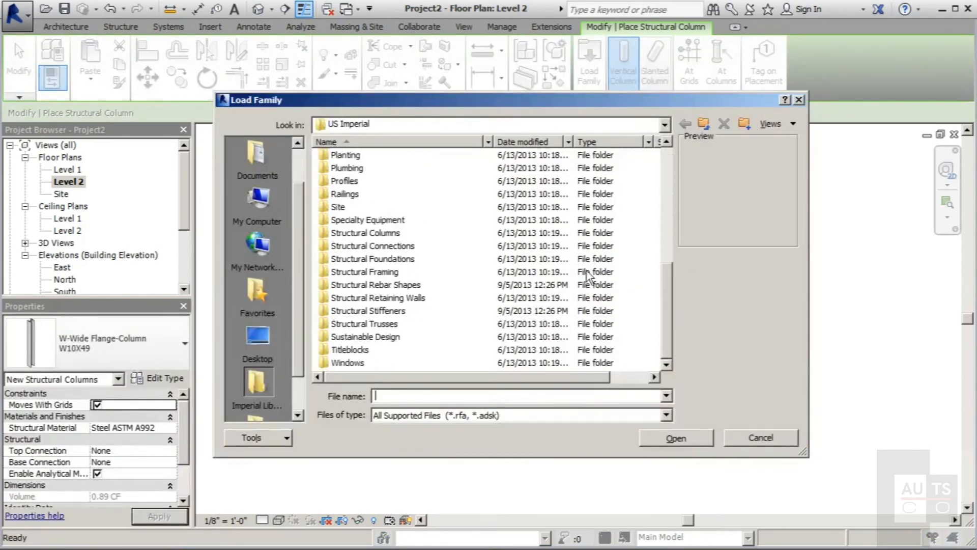
double_click(376, 235)
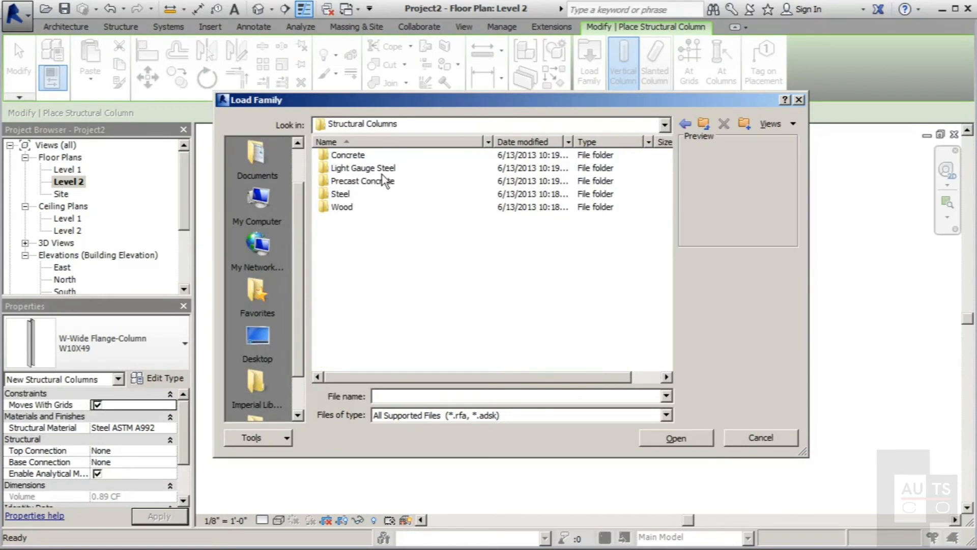
double_click(355, 157)
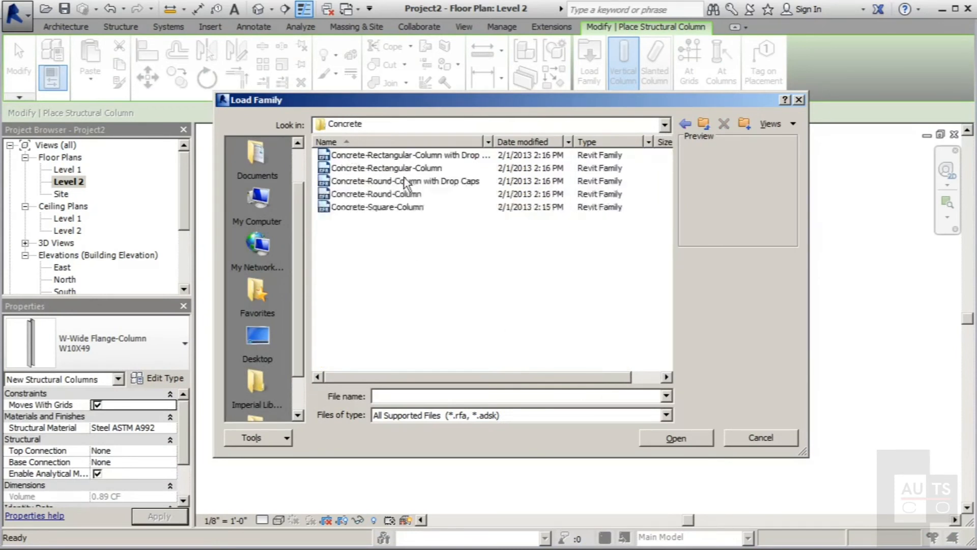
click(420, 157)
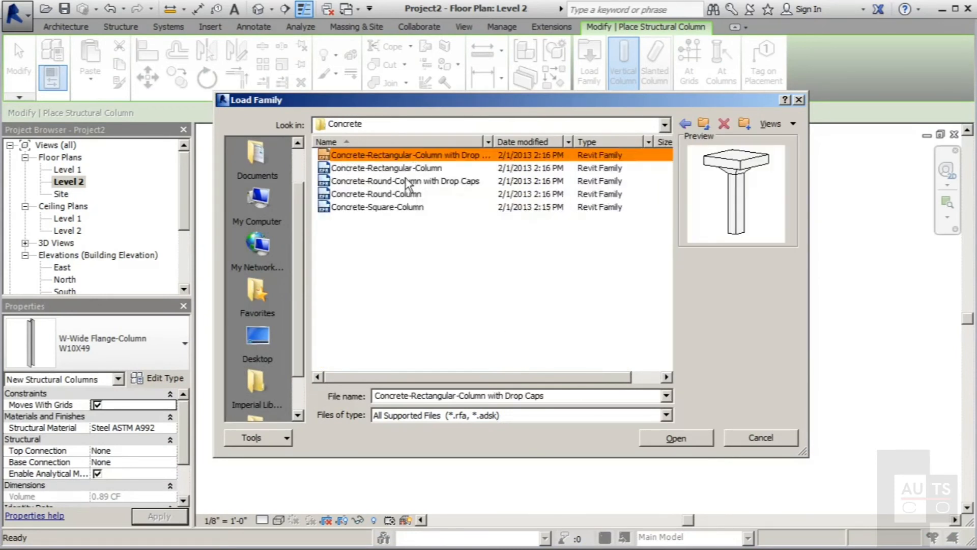
click(405, 172)
click(402, 194)
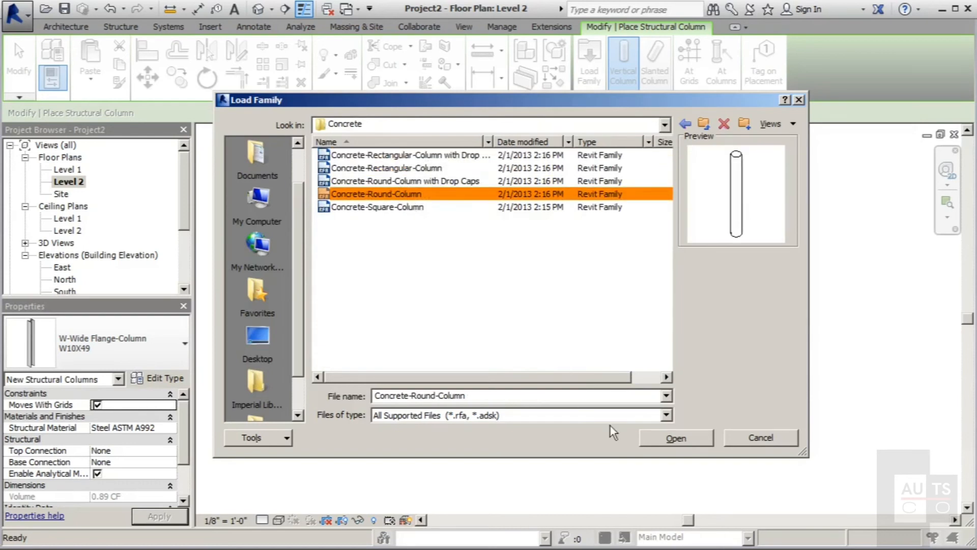
click(659, 439)
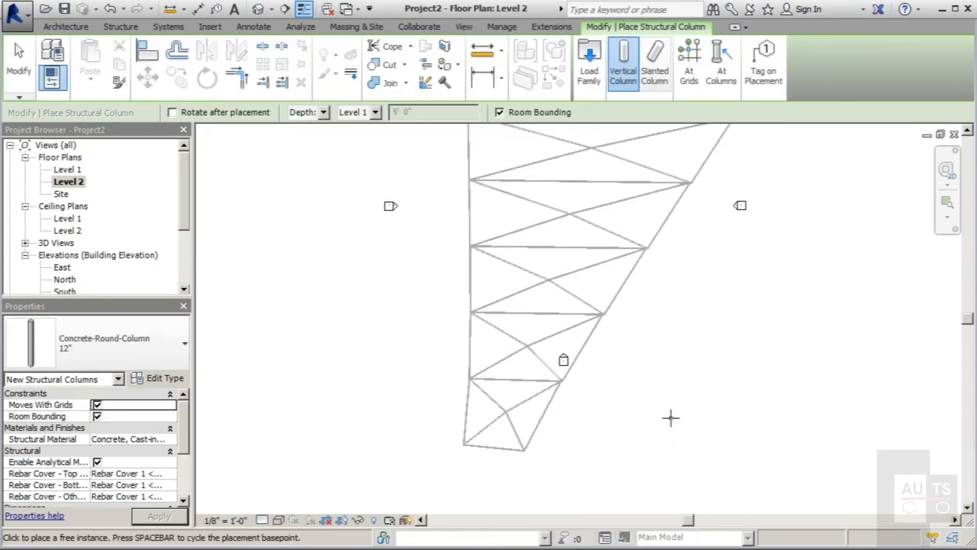
Step: Choose the 30" round concrete column type, set its depth to Unconnected at 9' 0", and leave column placement
click(186, 344)
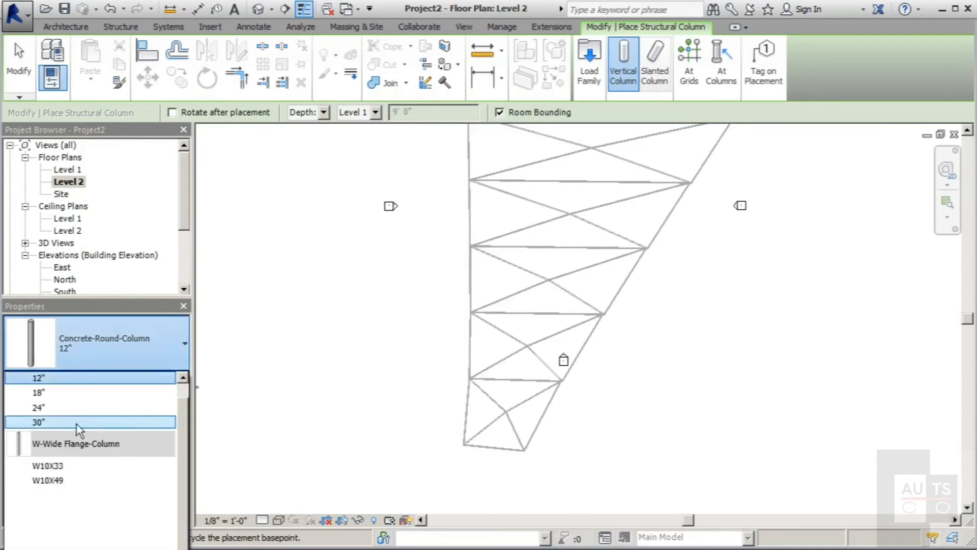
click(56, 422)
scroll(521, 382, up, 2)
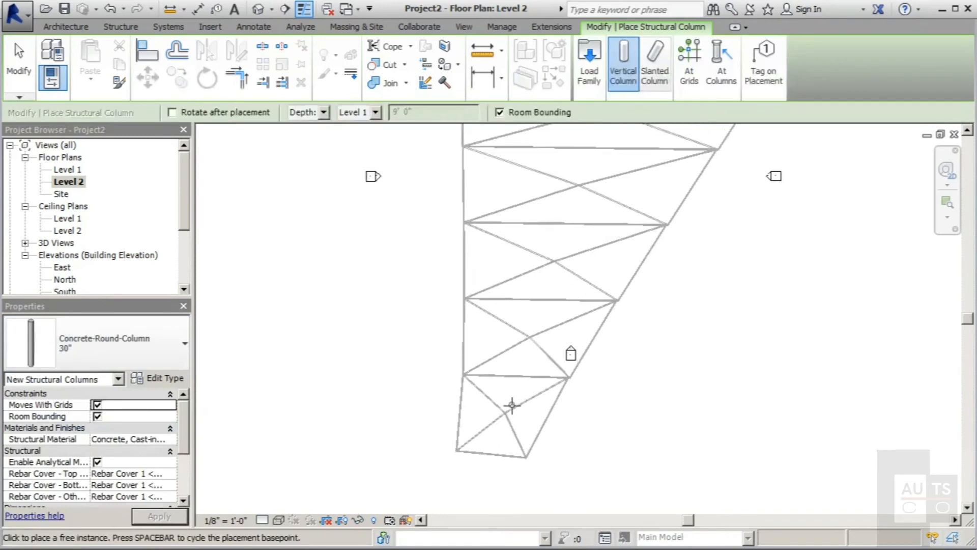
click(324, 112)
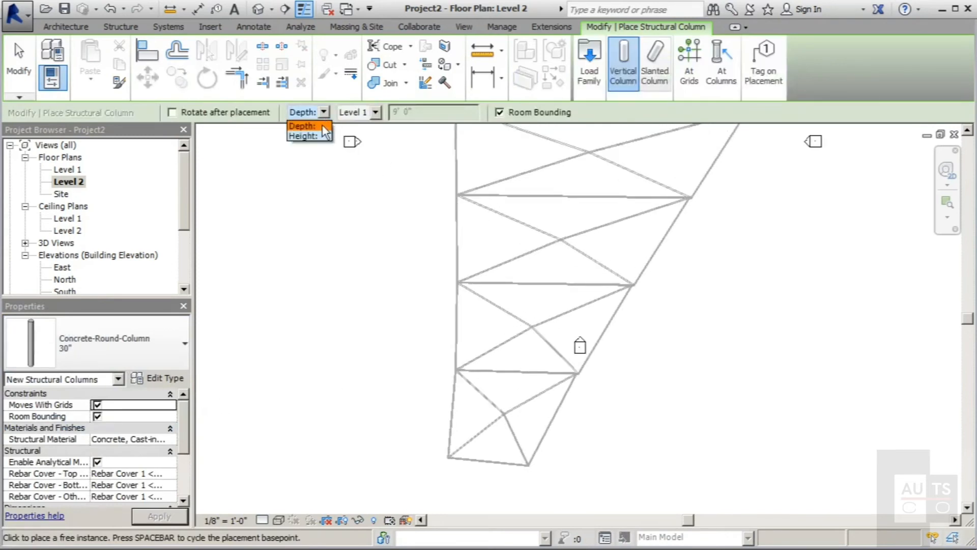
click(320, 132)
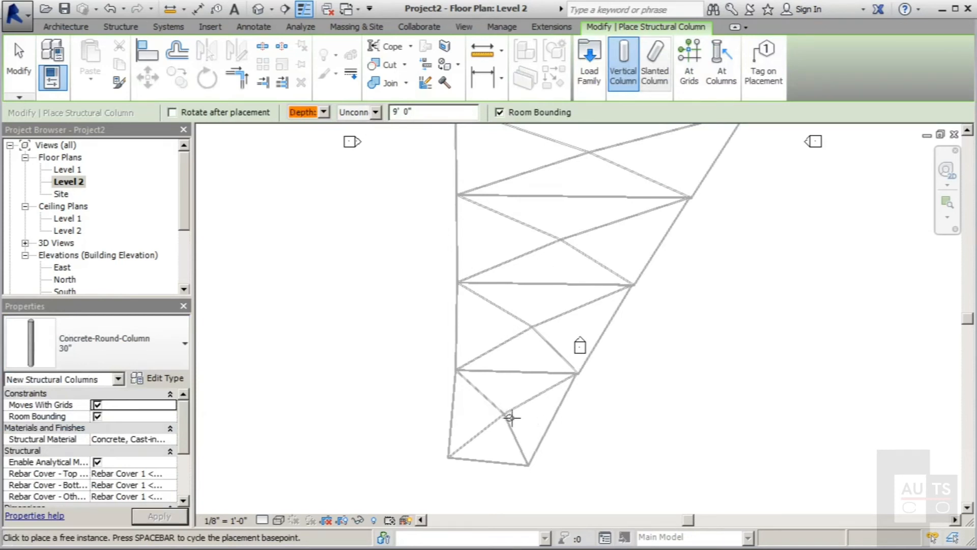
scroll(510, 417, up, 4)
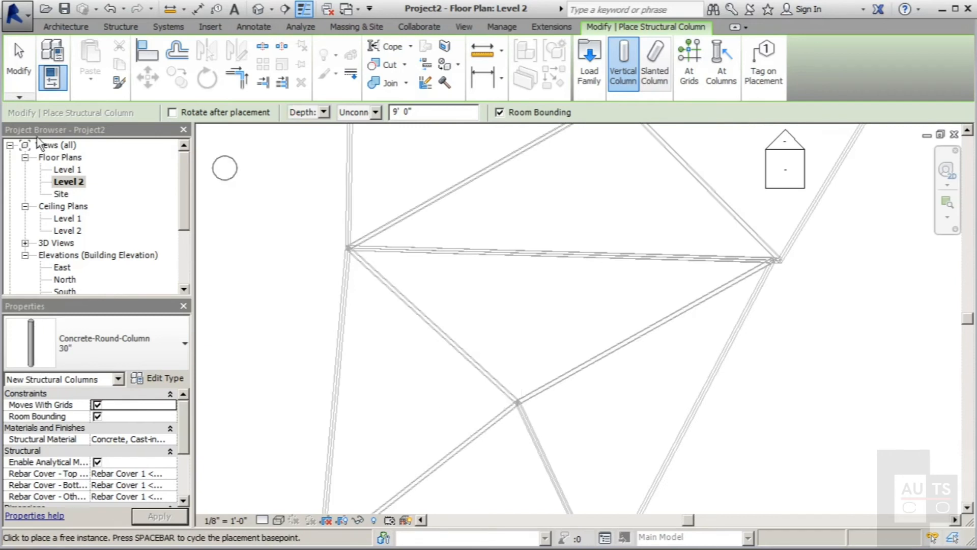
click(19, 61)
Step: Draw a sloped grid line through the truss strut crossings, from the mass's southernmost crossing to its northernmost one
scroll(513, 394, down, 3)
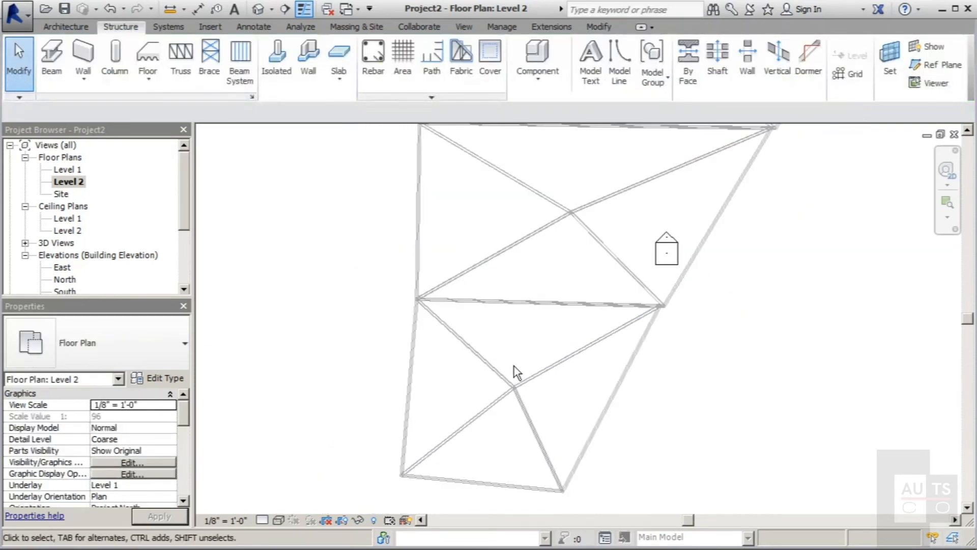
scroll(469, 395, down, 2)
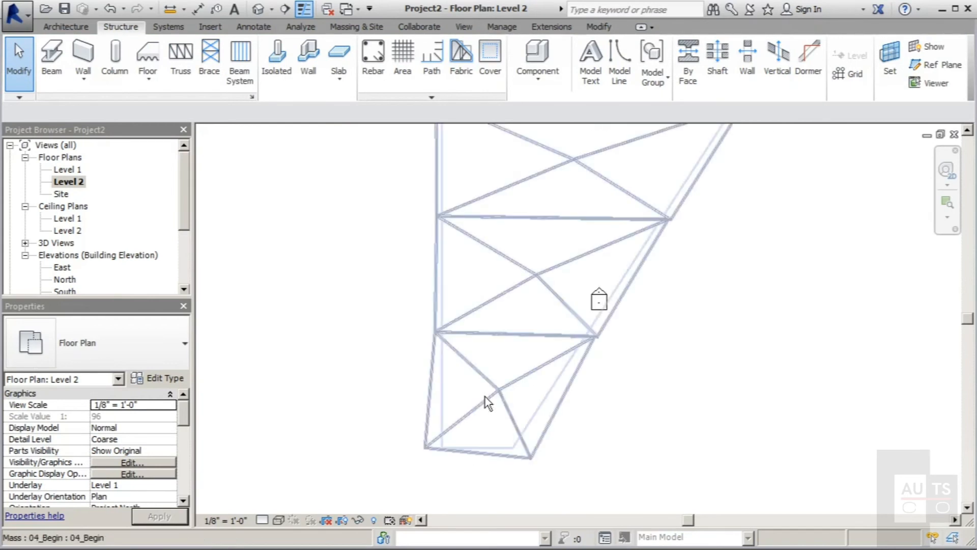
scroll(488, 402, down, 1)
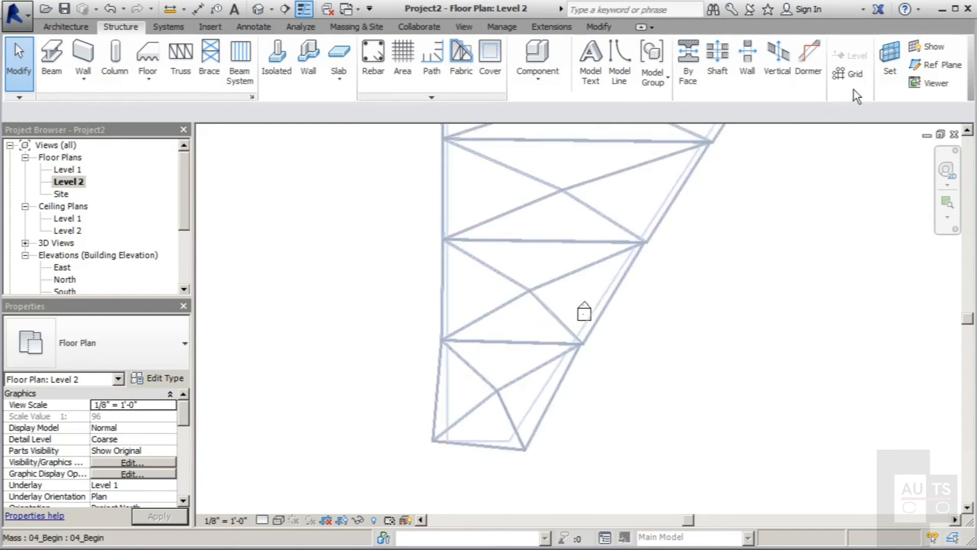
click(849, 74)
scroll(547, 445, down, 5)
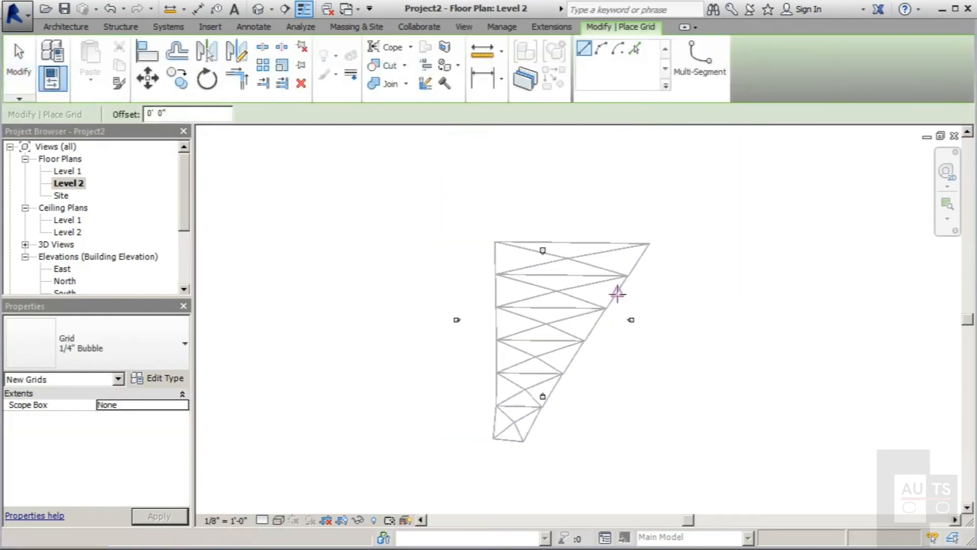
scroll(600, 267, up, 2)
scroll(600, 267, up, 2)
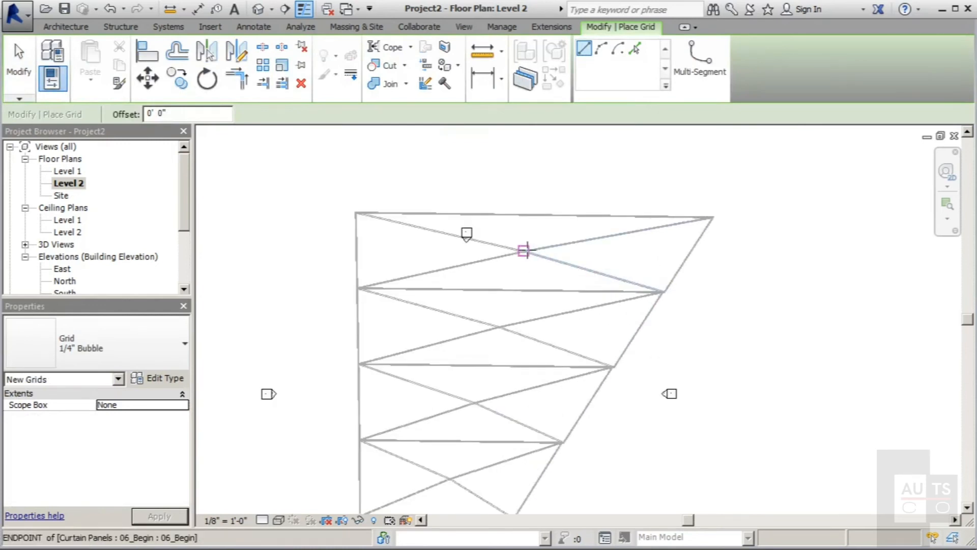
scroll(524, 250, down, 2)
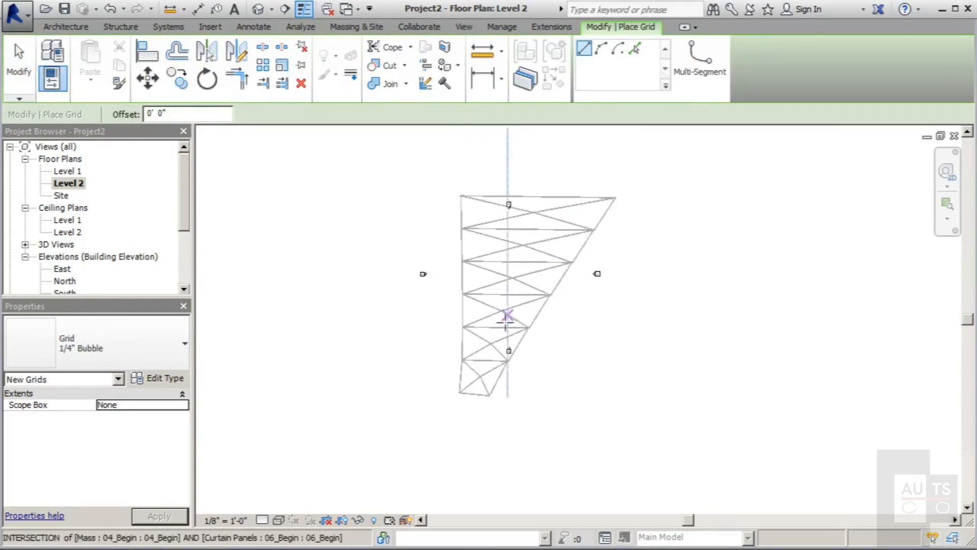
scroll(509, 322, up, 3)
click(459, 366)
scroll(461, 369, down, 3)
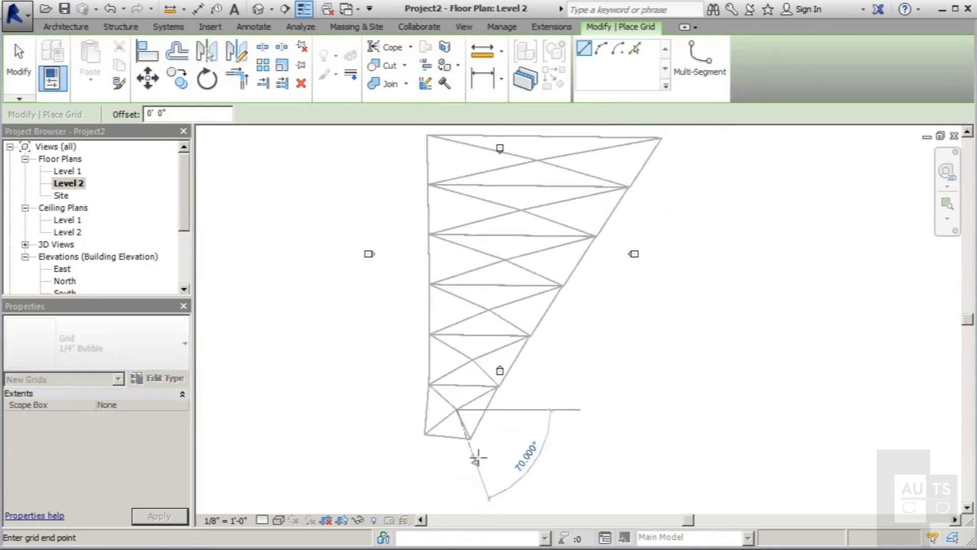
scroll(525, 254, up, 2)
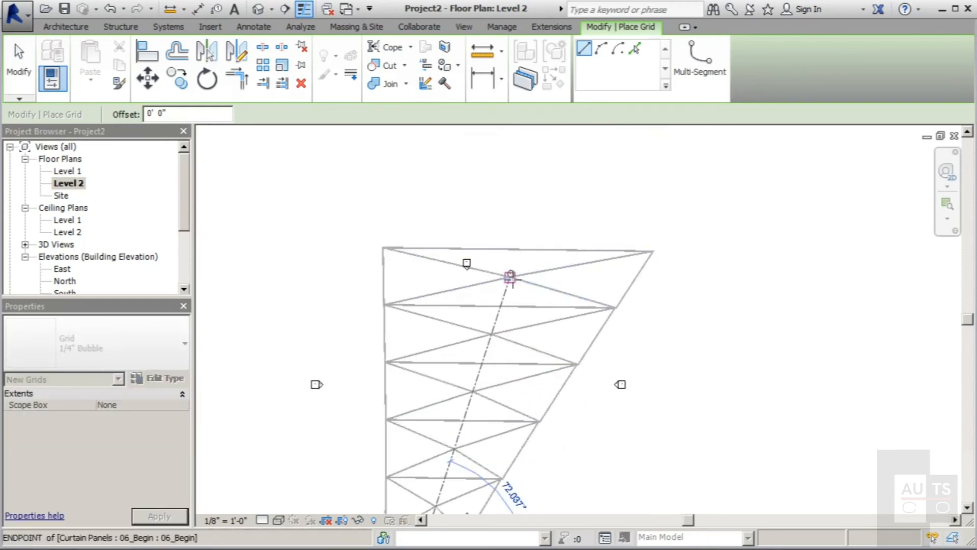
click(510, 275)
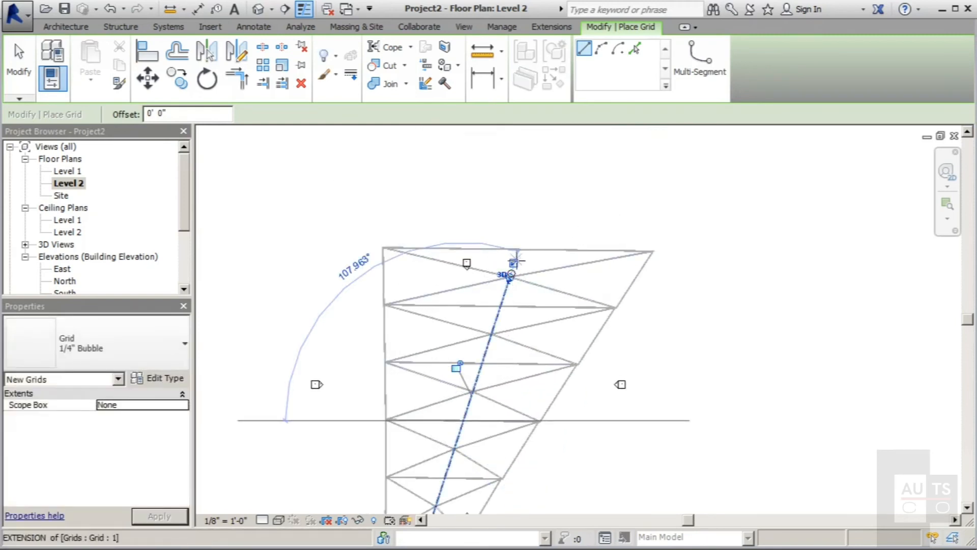
key(Escape)
key(Escape)
Step: Extend both ends of the sloped grid line beyond the north and south edges of the mass
scroll(445, 297, up, 2)
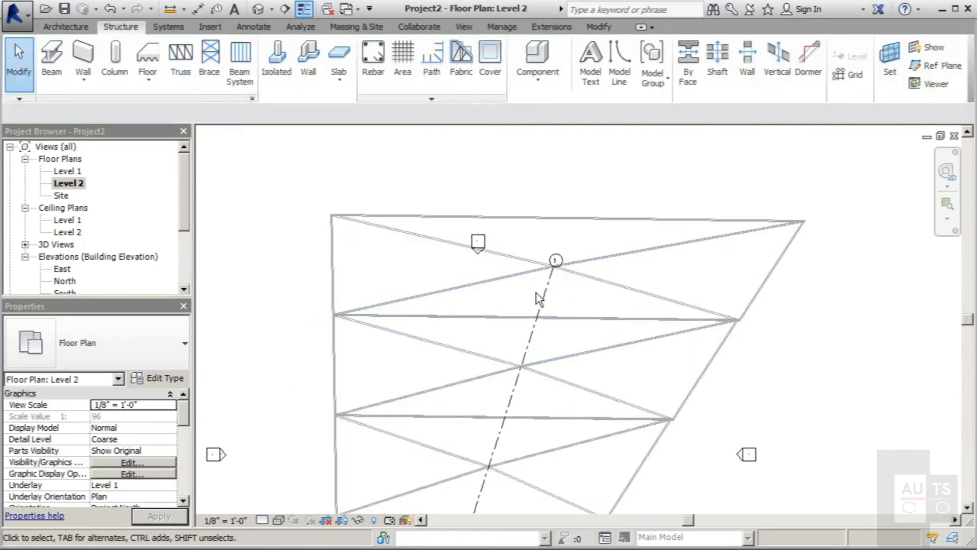
click(546, 295)
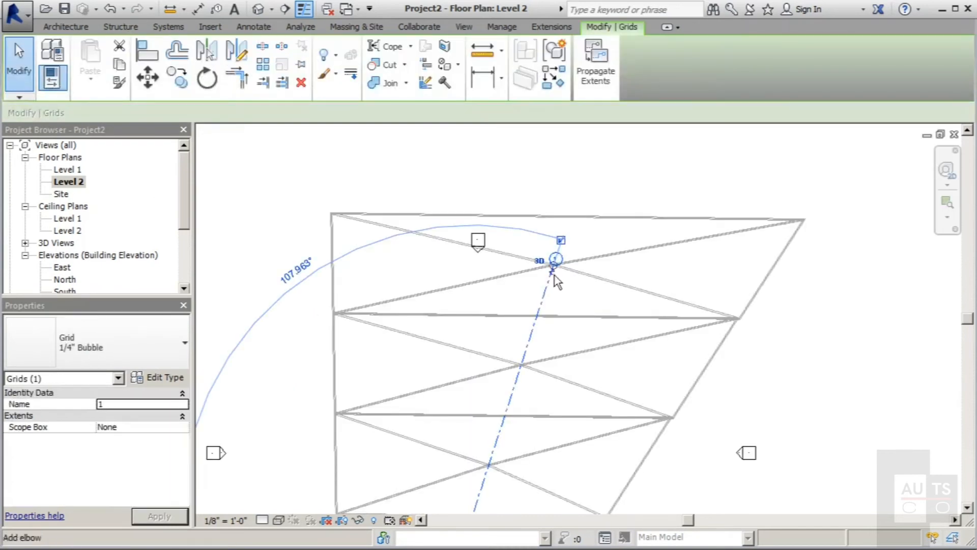
drag(555, 269, 559, 253)
drag(585, 179, 595, 145)
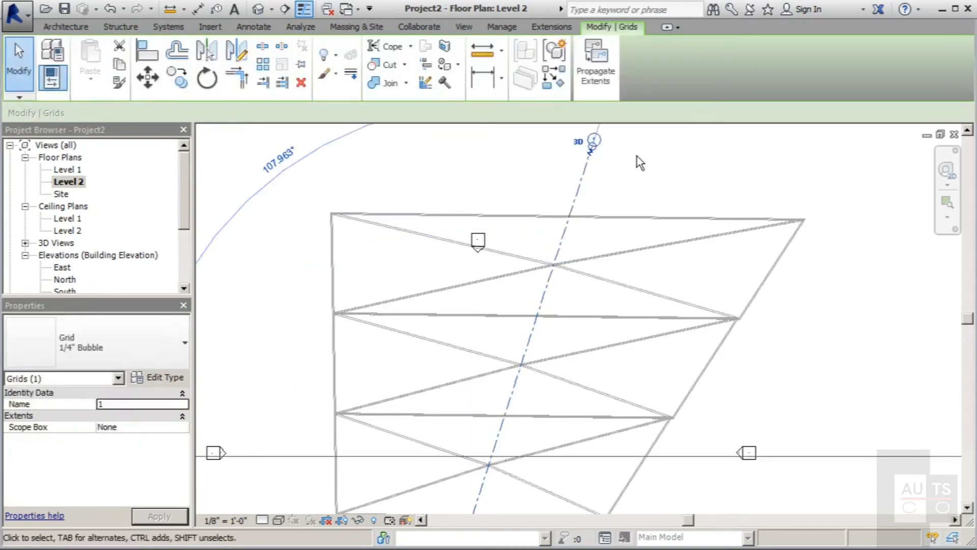
scroll(639, 157, down, 3)
middle_drag(522, 510, 534, 470)
scroll(533, 469, up, 4)
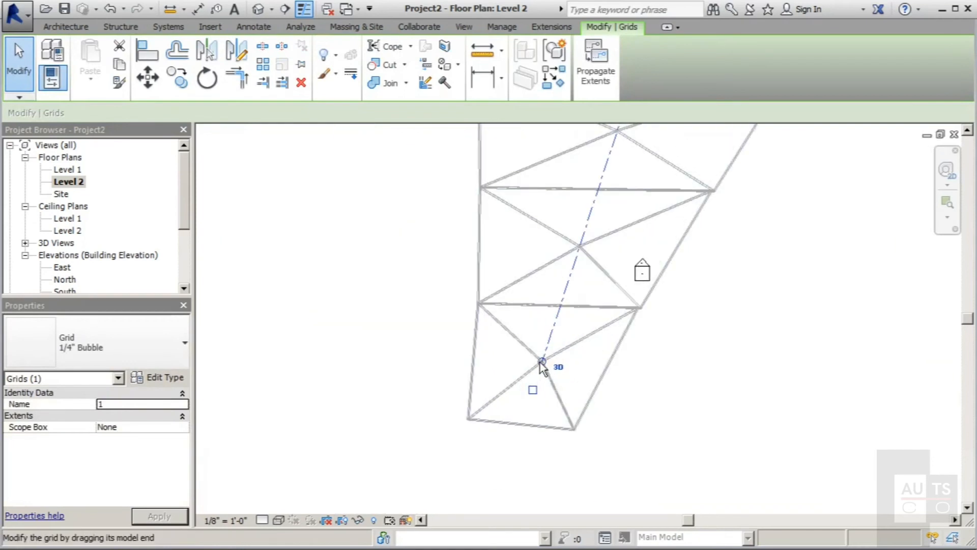
drag(542, 361, 503, 484)
click(390, 436)
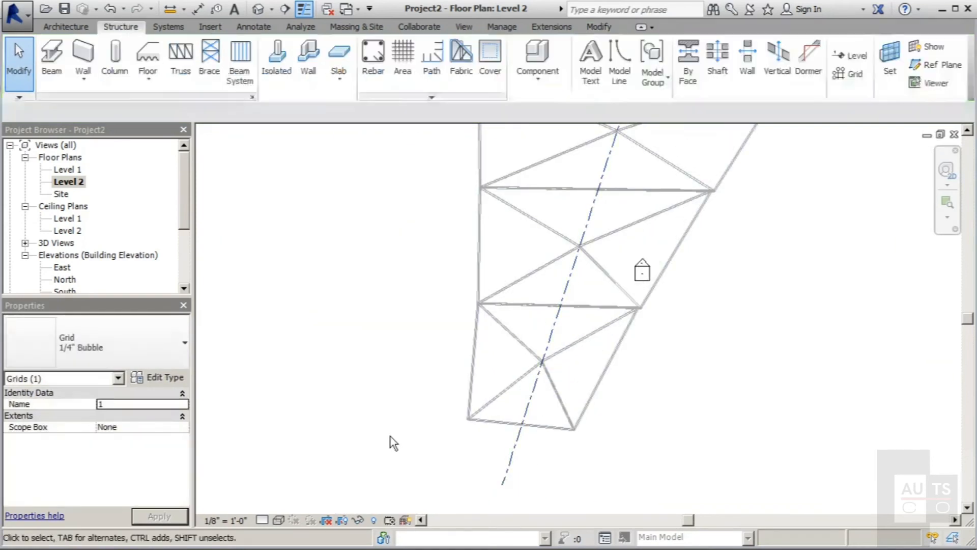
Step: Draw two grid lines from the two southernmost strut crossings out past the mass's east edge, the first horizontal and the second slightly sloped
scroll(399, 441, down, 3)
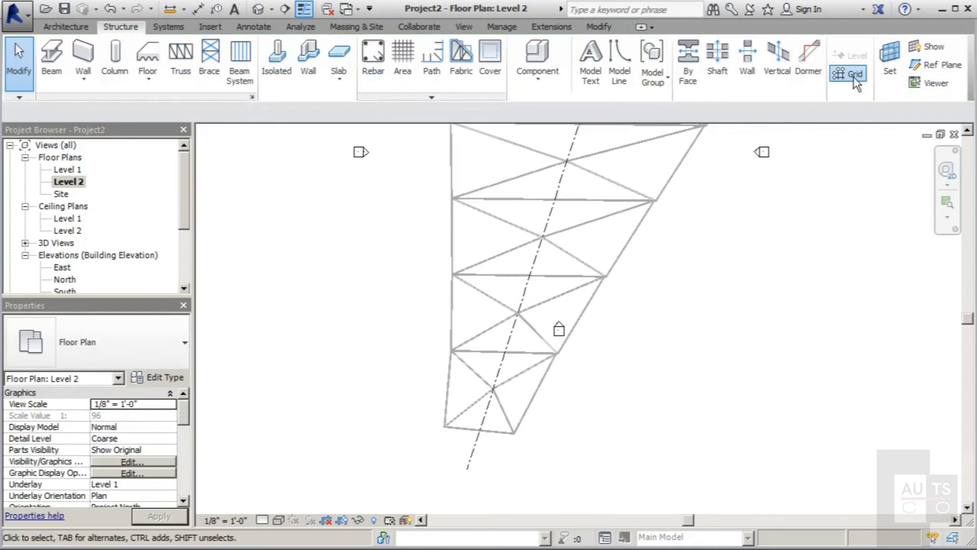
click(849, 75)
click(493, 390)
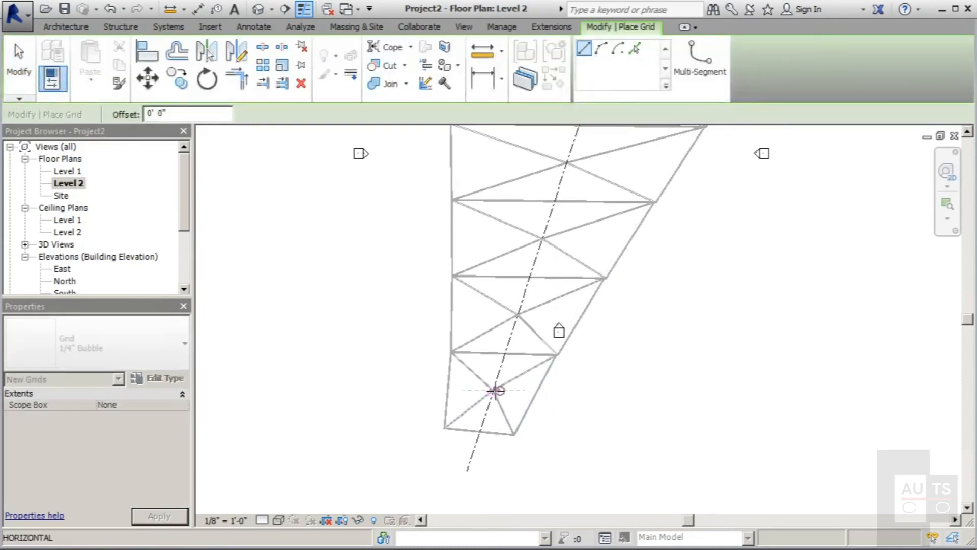
click(684, 390)
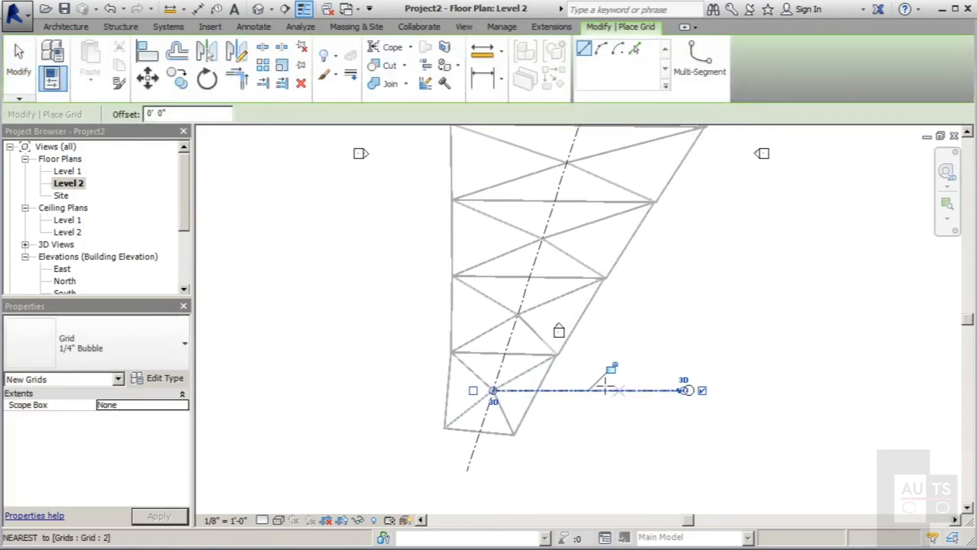
click(519, 316)
click(689, 305)
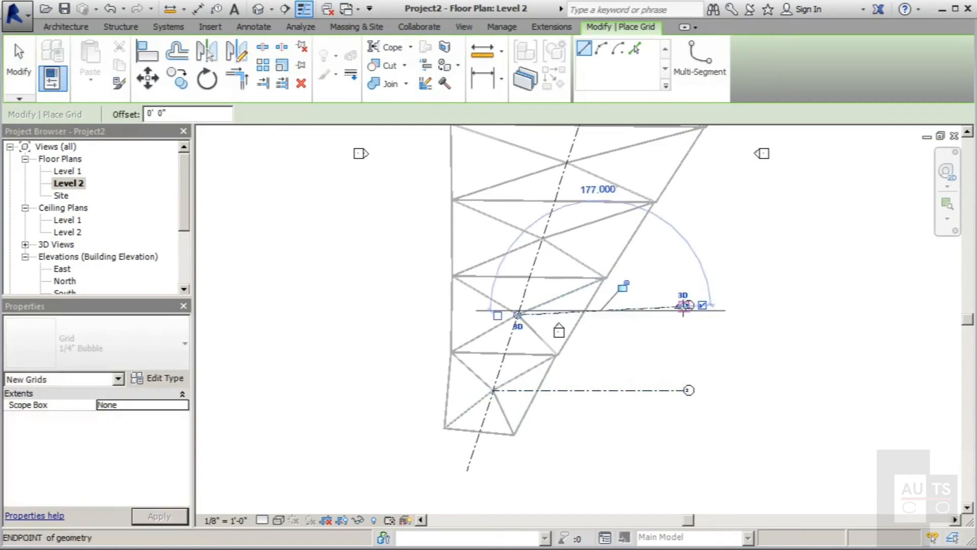
scroll(599, 382, down, 2)
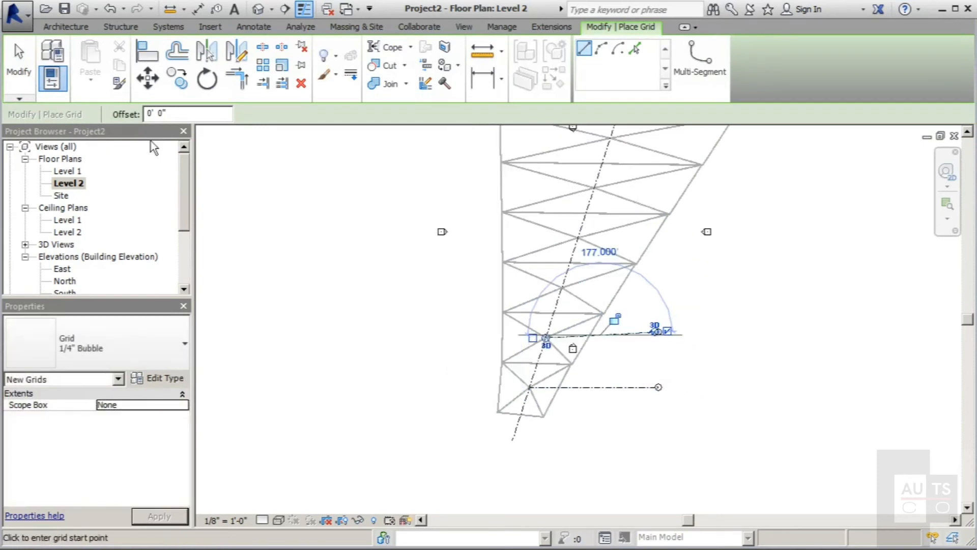
click(18, 73)
scroll(549, 307, up, 4)
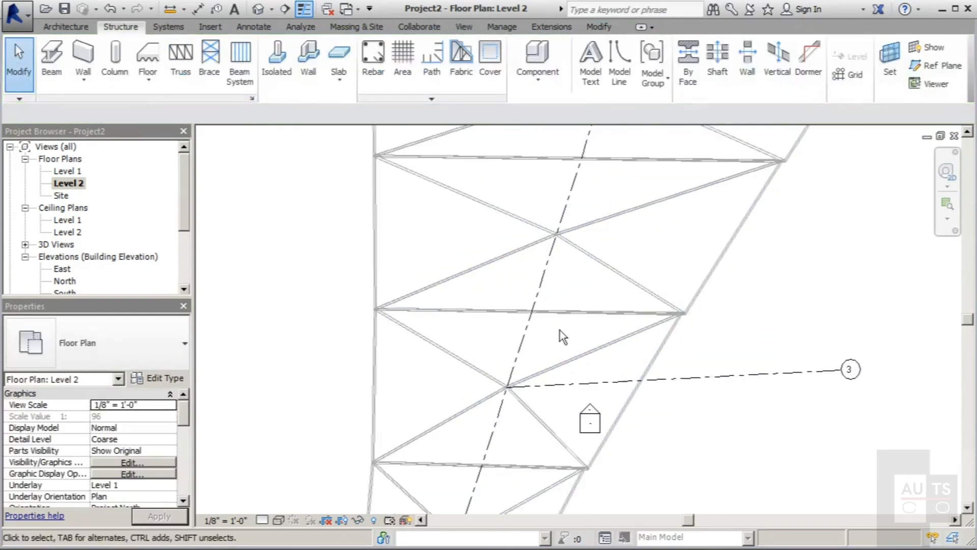
click(854, 75)
scroll(489, 410, down, 2)
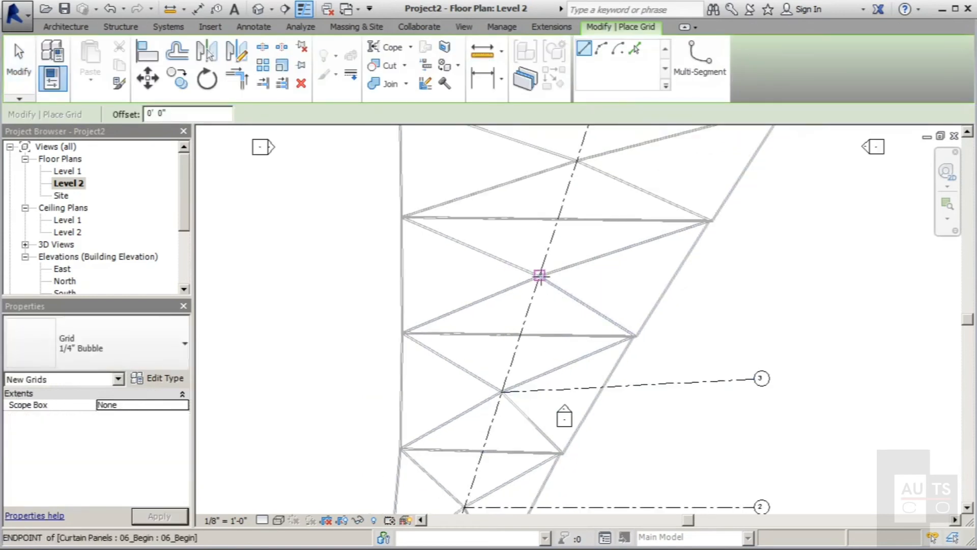
click(540, 275)
scroll(502, 349, down, 2)
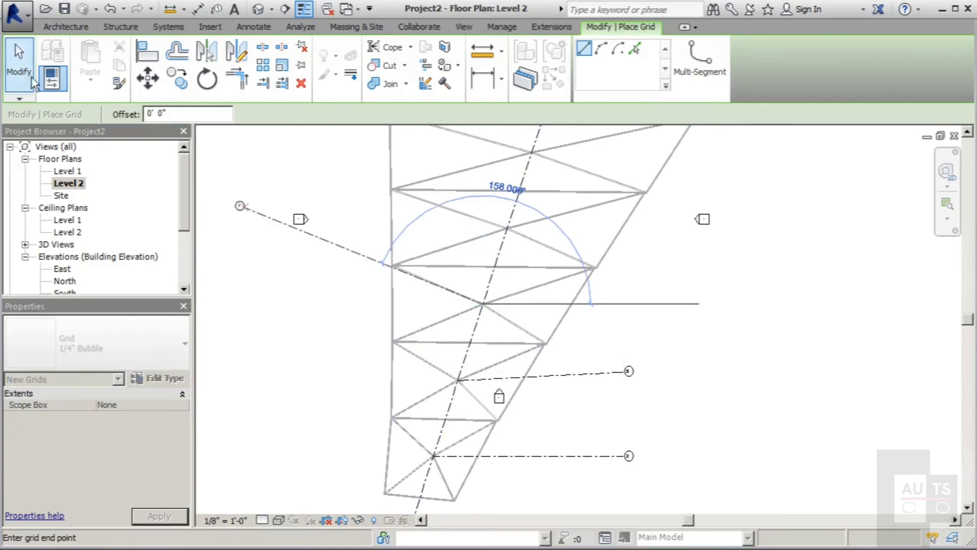
key(Escape)
key(Escape)
Step: Delete the slightly sloped grid line and draw a horizontal one from the same strut crossing, ending in line with the southernmost horizontal grid
click(583, 377)
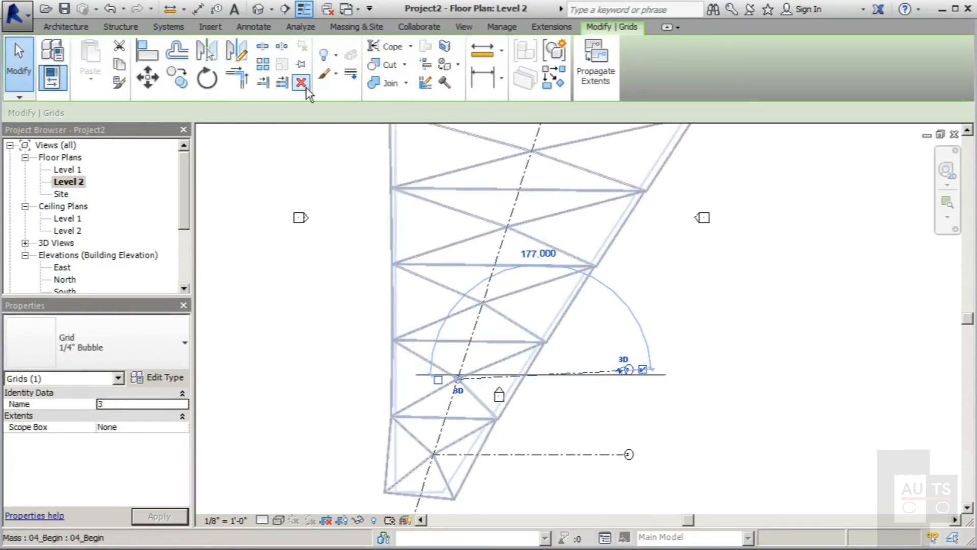
click(306, 87)
key(g)
key(r)
scroll(428, 413, up, 2)
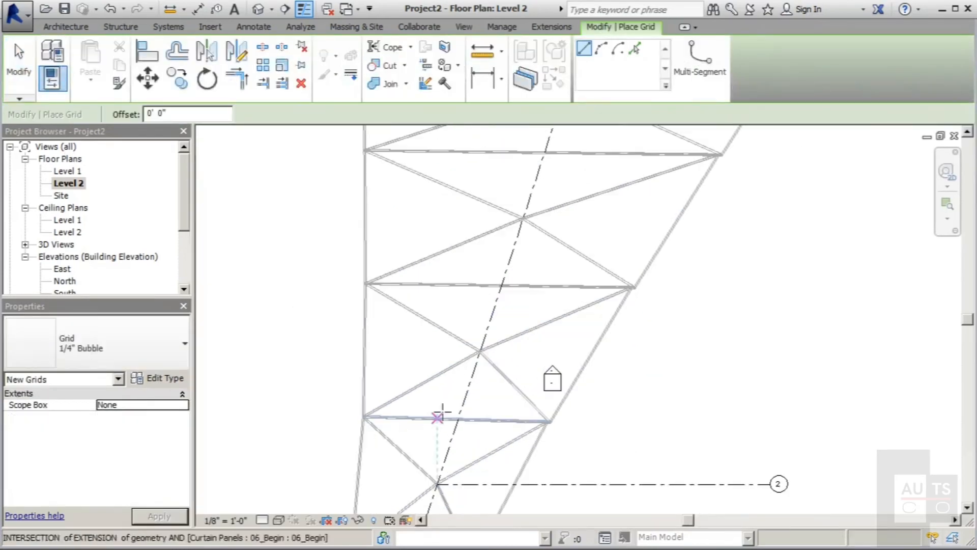
click(480, 351)
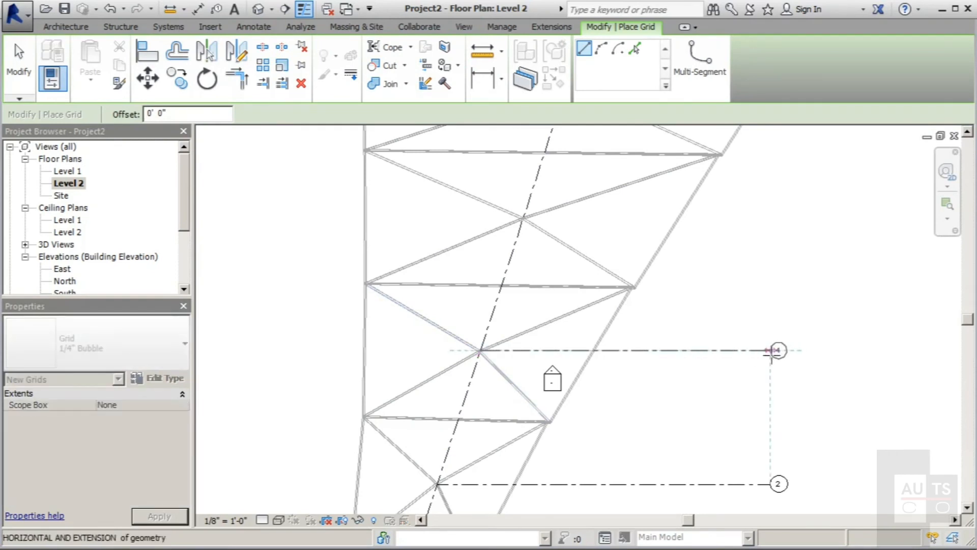
click(771, 351)
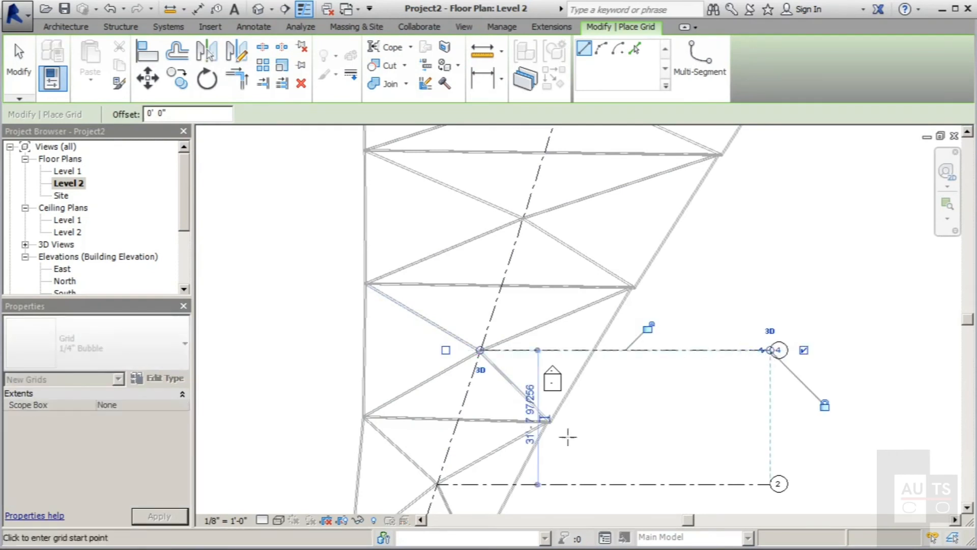
Step: Draw horizontal grid lines from the third and fourth strut crossings from the south out past the mass's east edge
click(523, 219)
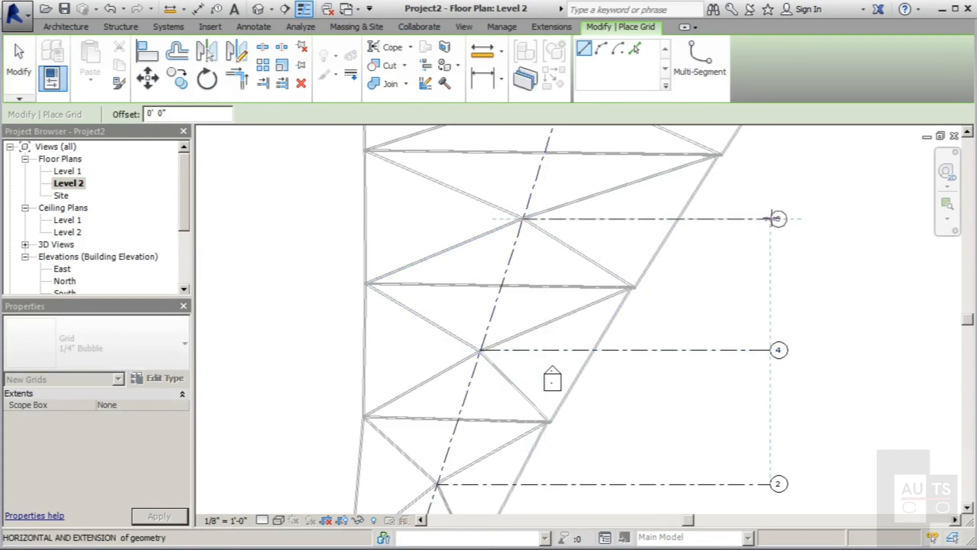
click(772, 219)
scroll(351, 504, down, 2)
scroll(509, 300, up, 3)
scroll(324, 411, down, 2)
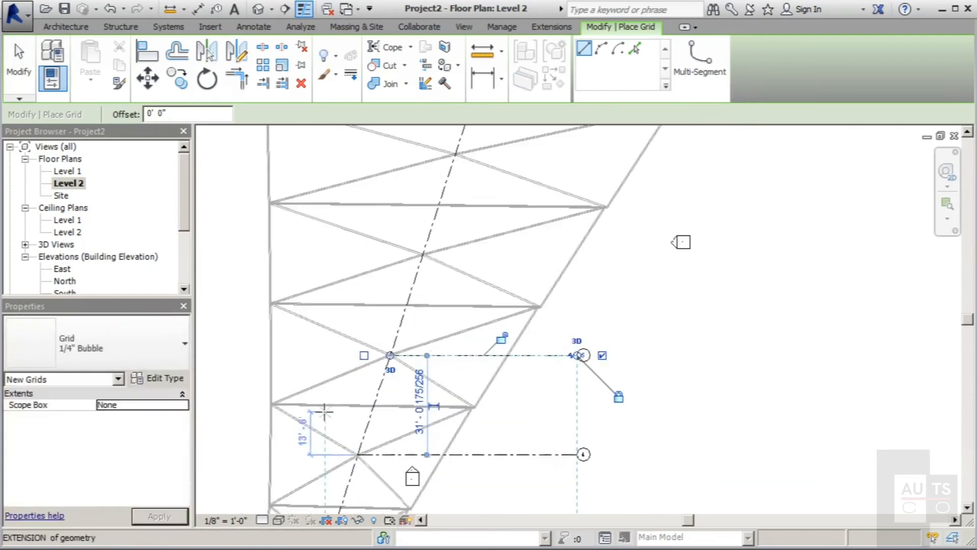
scroll(422, 224, up, 3)
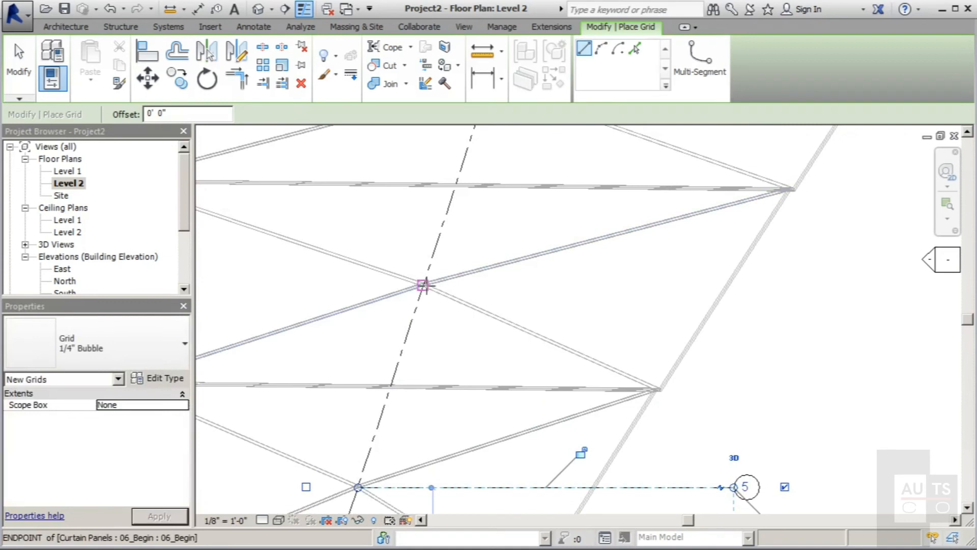
click(422, 285)
scroll(525, 306, down, 2)
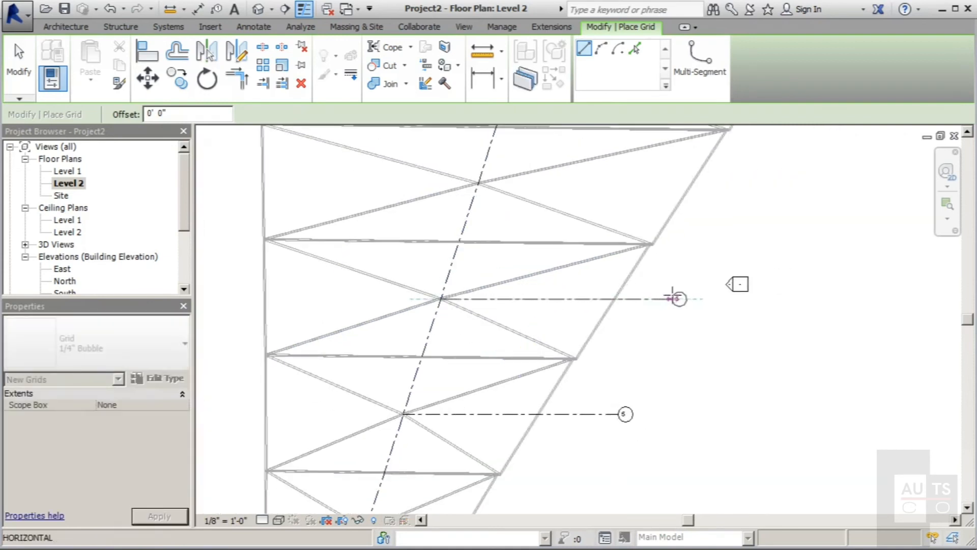
click(683, 298)
Step: Draw horizontal grid lines from the two northernmost strut crossings out past the mass's east edge, and end grid placement
scroll(530, 346, down, 2)
scroll(524, 305, up, 2)
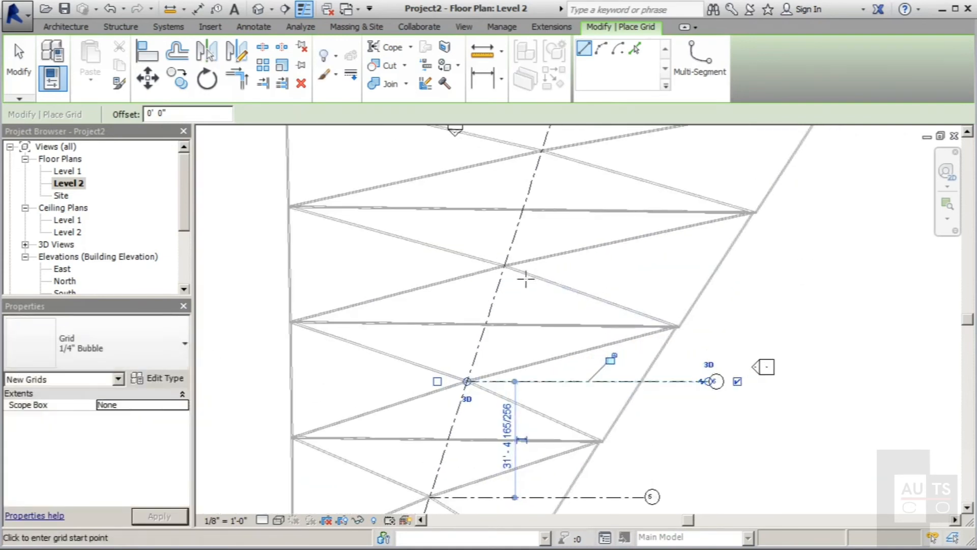
click(508, 265)
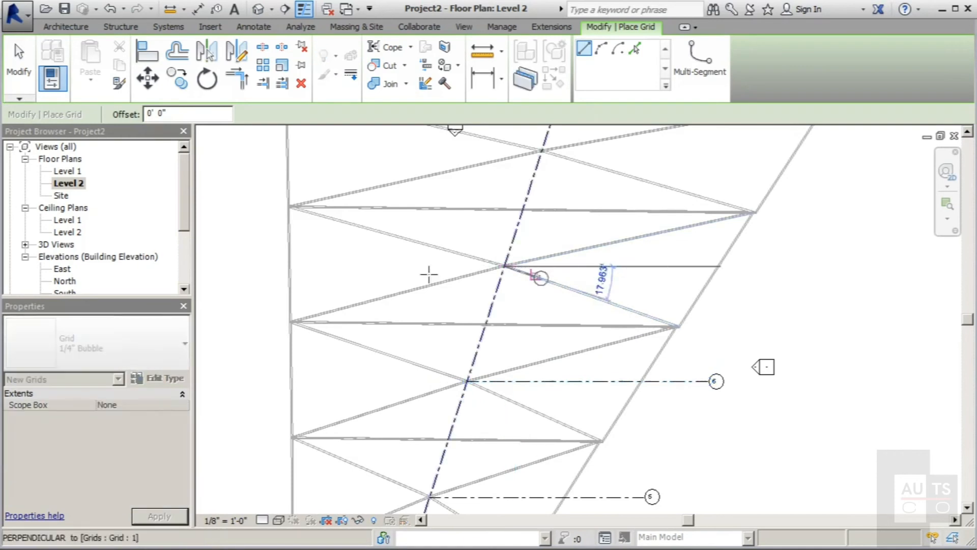
scroll(429, 273, down, 2)
click(671, 267)
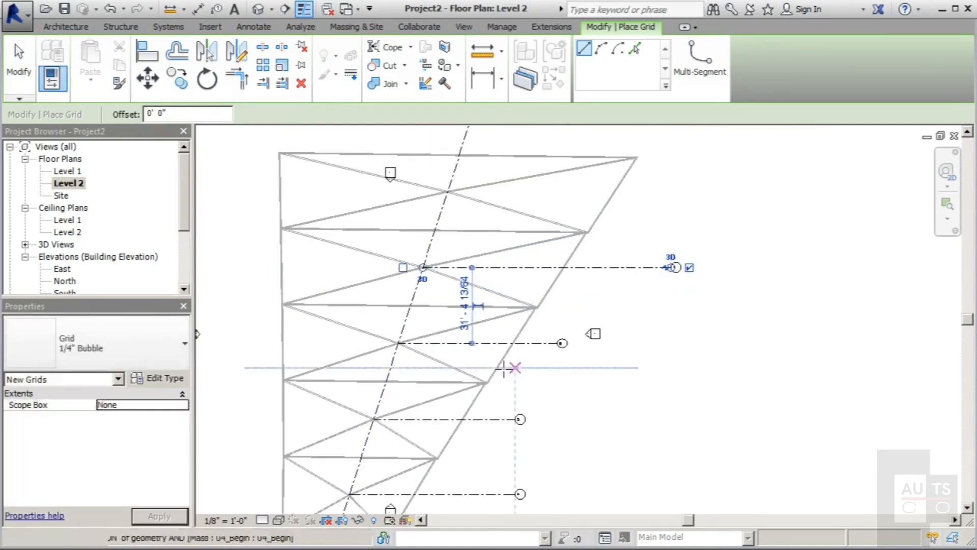
click(447, 192)
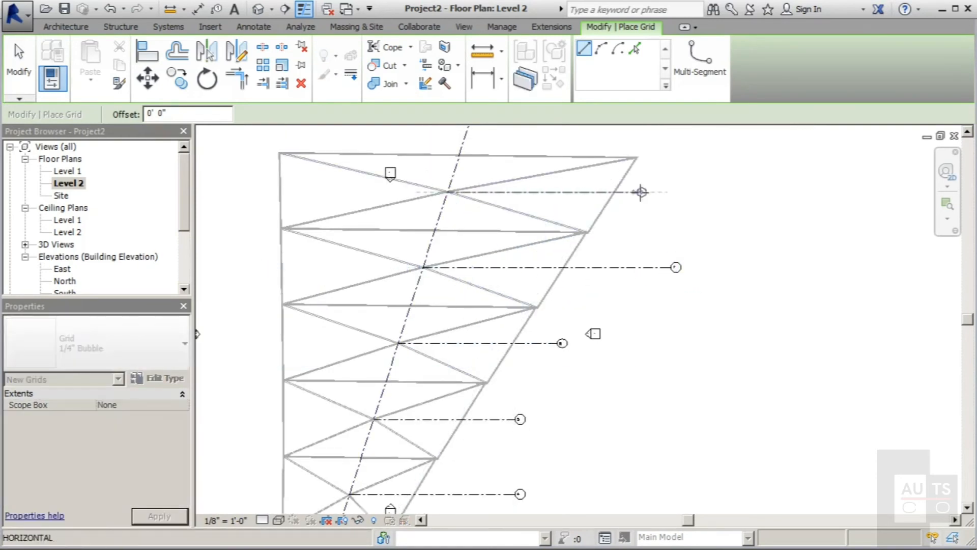
click(711, 192)
click(19, 64)
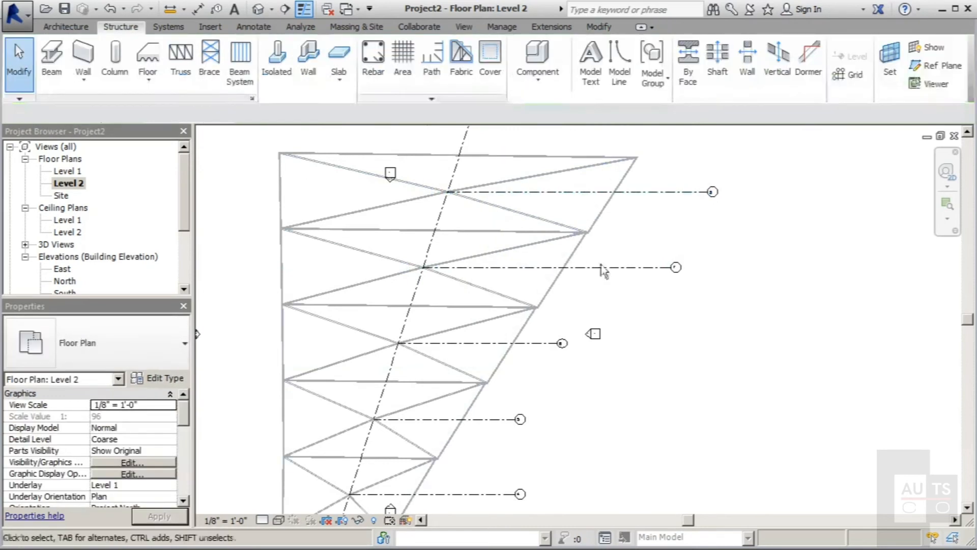
Step: On Level 2, place 30" round concrete columns at grid intersections, using the sloped grid line and all six horizontal ones
scroll(613, 251, down, 3)
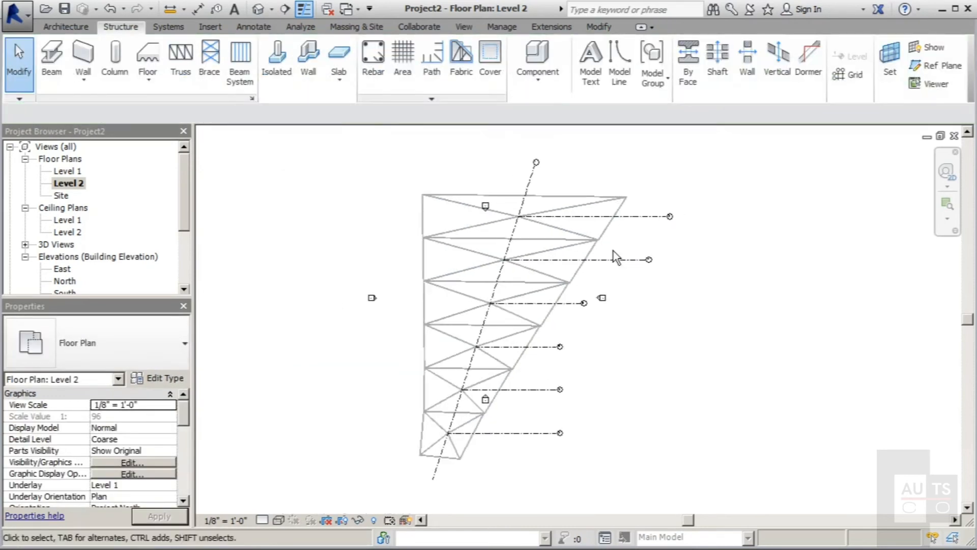
click(112, 54)
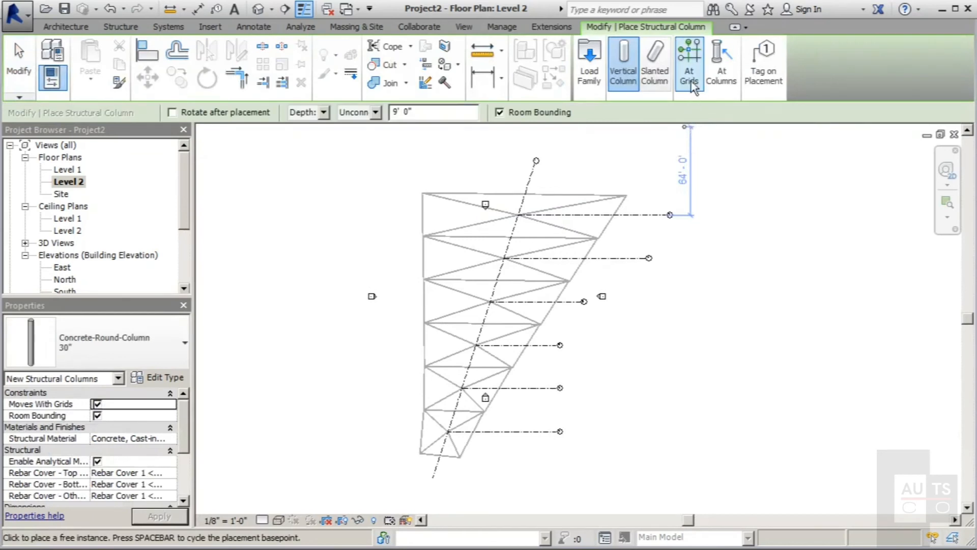
click(690, 84)
click(534, 173)
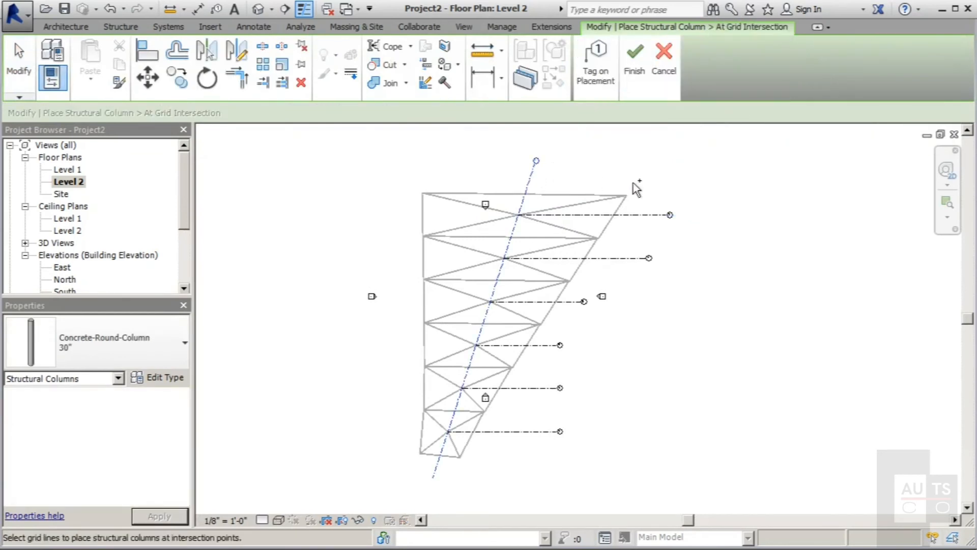
ctrl+click(636, 214)
ctrl+click(626, 258)
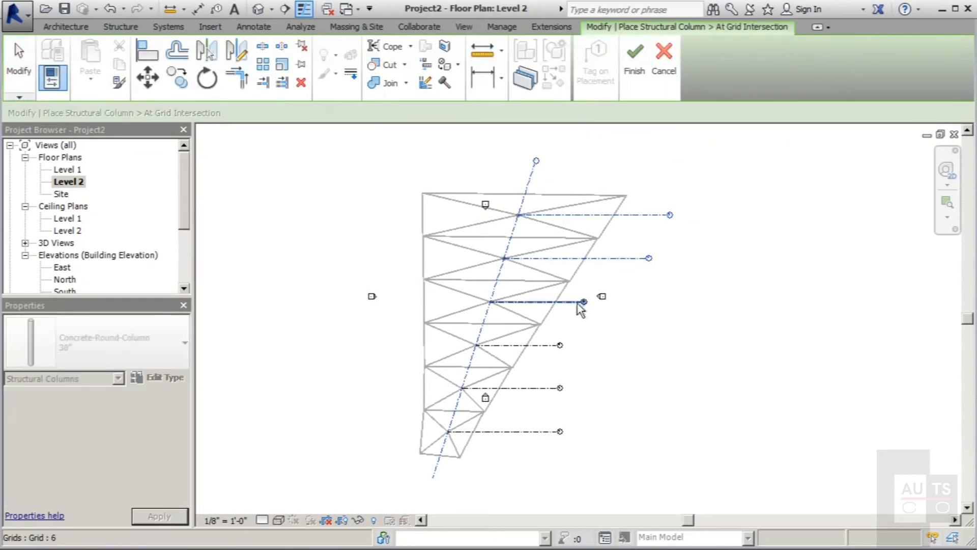
ctrl+click(568, 302)
ctrl+click(552, 345)
ctrl+click(538, 388)
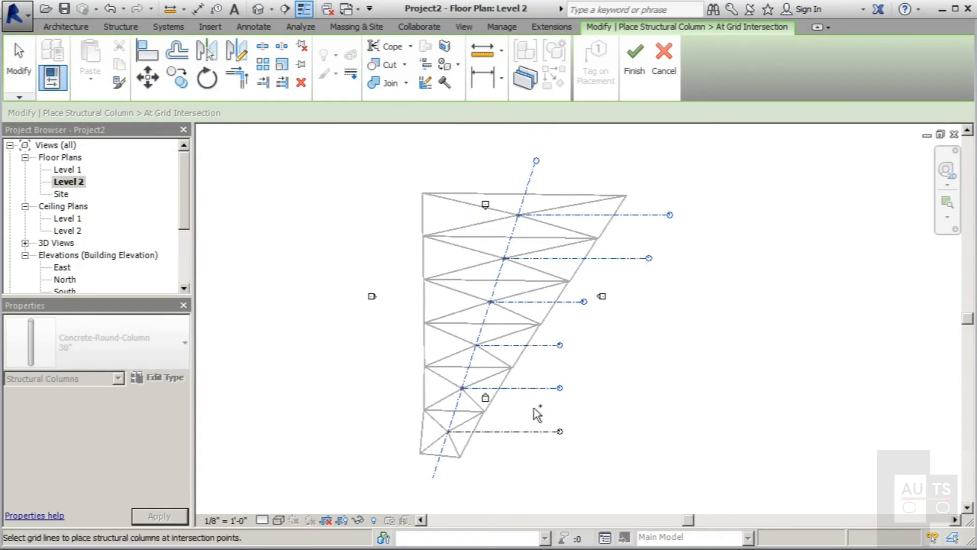
ctrl+click(535, 432)
click(634, 61)
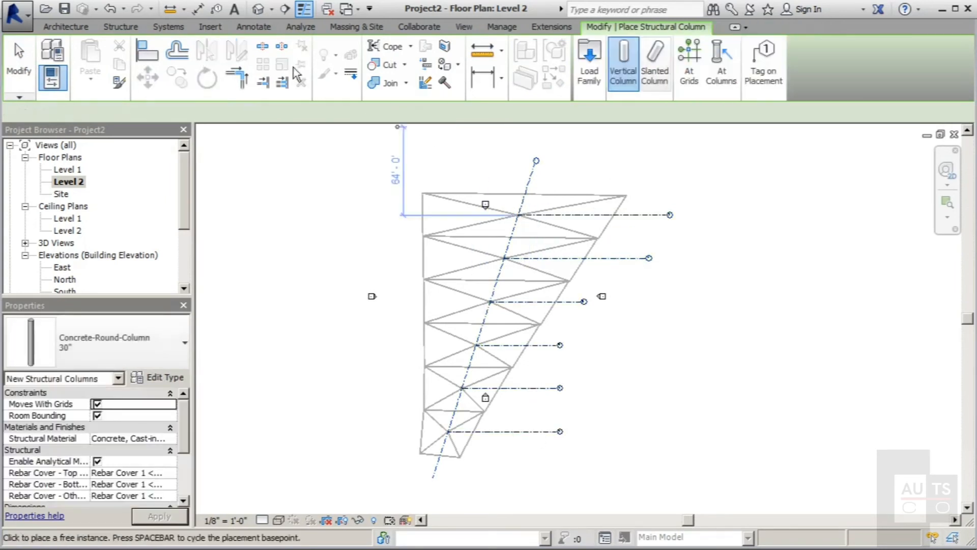
Step: Examine the height of the new columns relative to the truss mass in 3D, and undo their placement
click(258, 10)
shift+middle_drag(421, 339, 566, 318)
scroll(471, 365, up, 4)
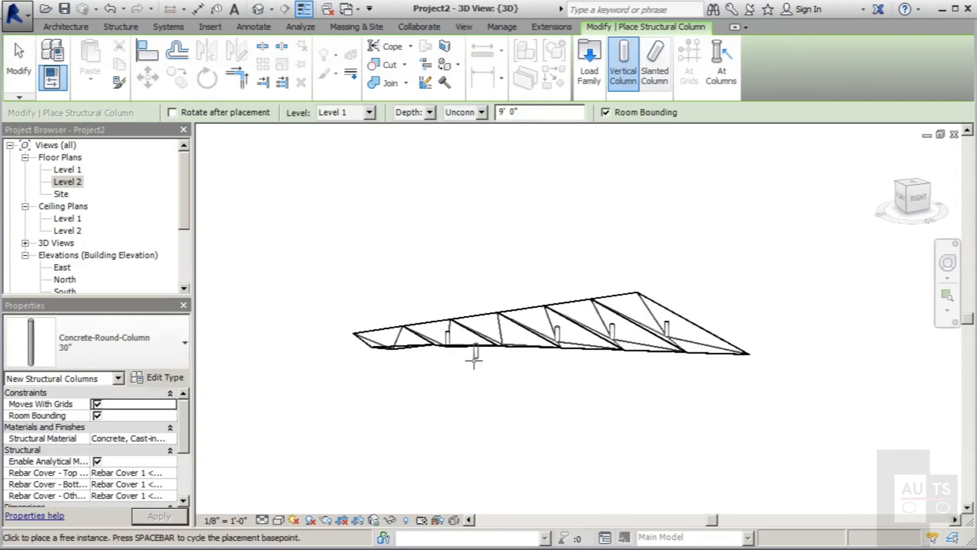
click(28, 75)
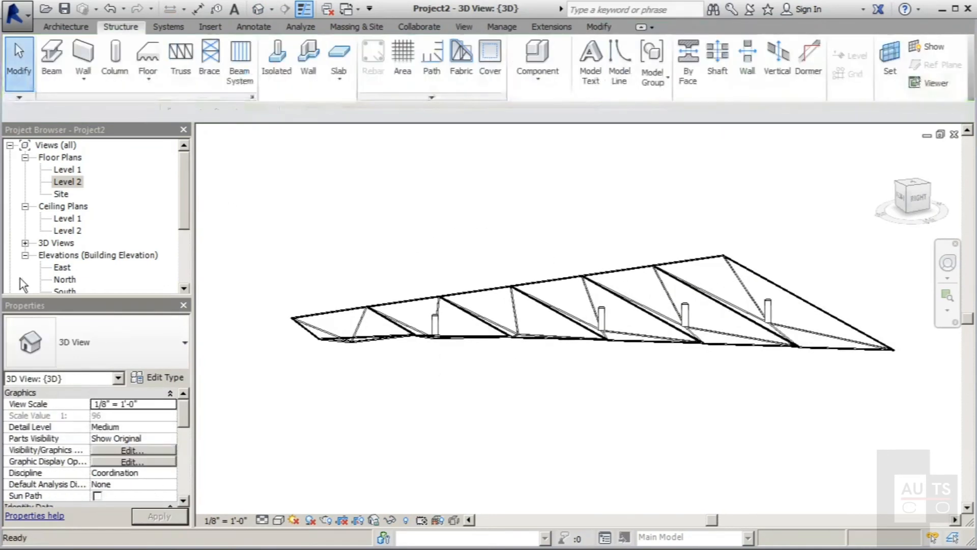
scroll(478, 383, up, 3)
scroll(553, 325, down, 3)
mouse_move(427, 337)
shift+middle_down()
mouse_move(458, 415)
mouse_move(514, 279)
shift+middle_up()
scroll(515, 279, down, 2)
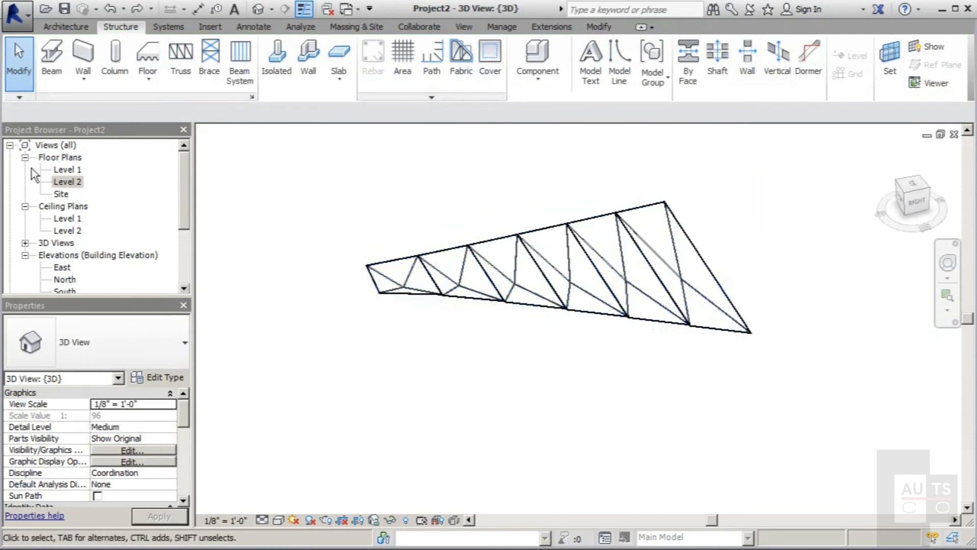
Step: In the Level 1 floor plan, place 30" round concrete columns where the sloped grid line meets all six horizontal grid lines
double_click(72, 170)
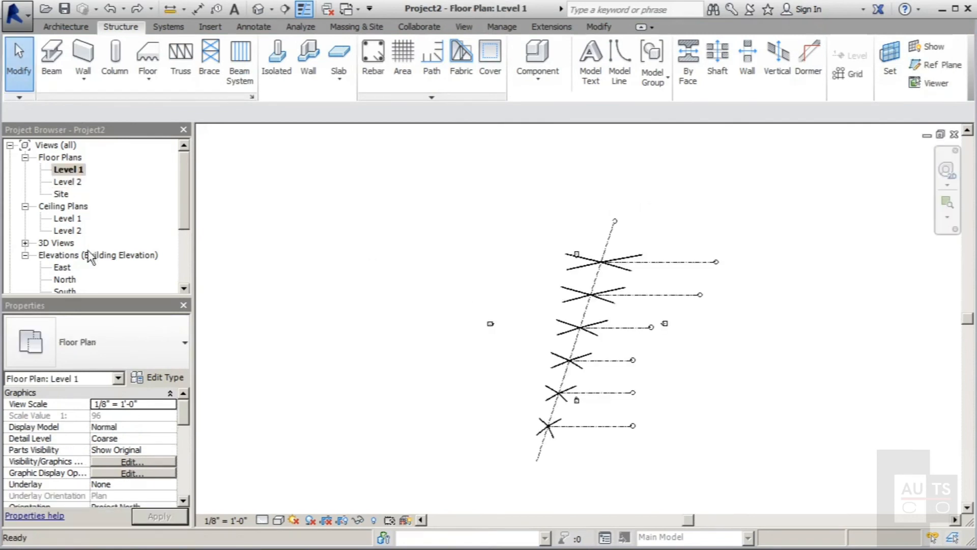
scroll(326, 283, down, 2)
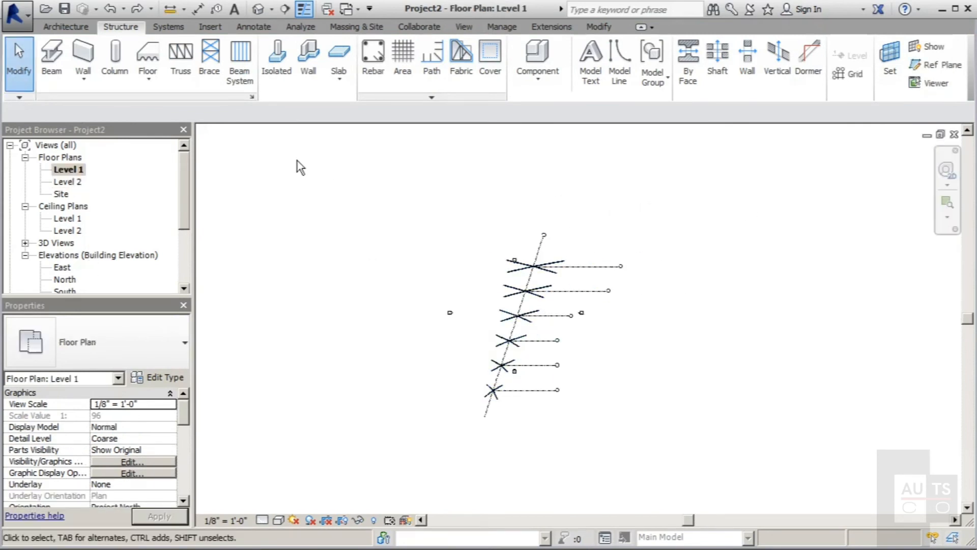
click(115, 58)
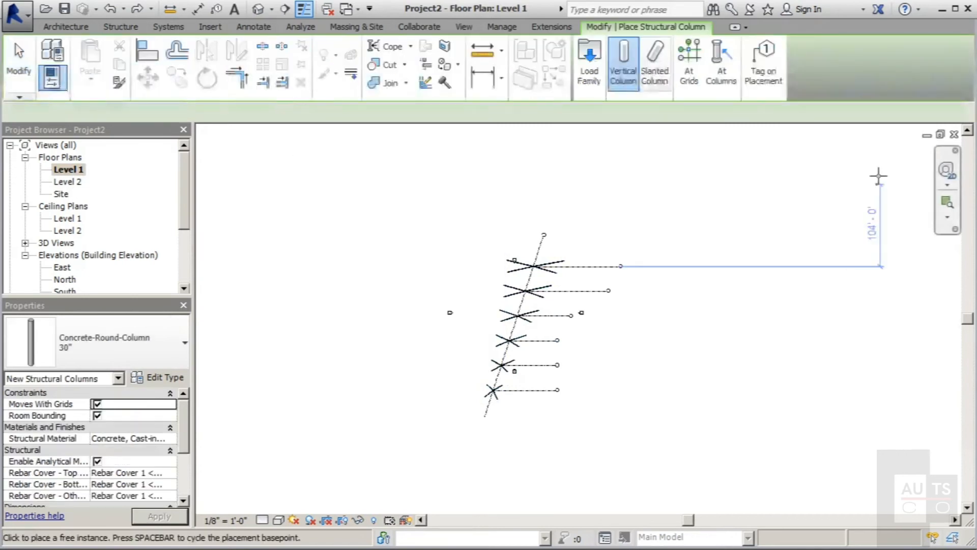
click(688, 69)
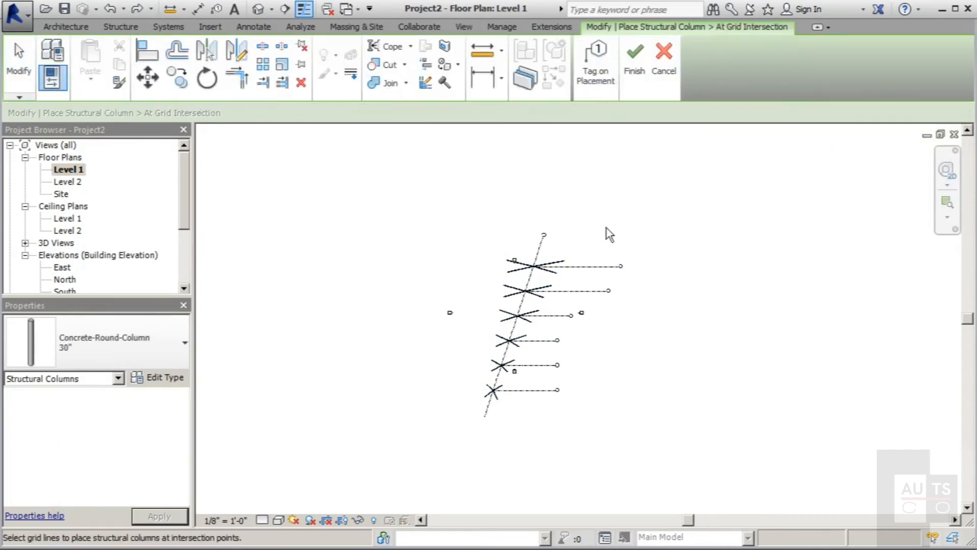
click(548, 246)
ctrl+click(594, 267)
ctrl+click(584, 285)
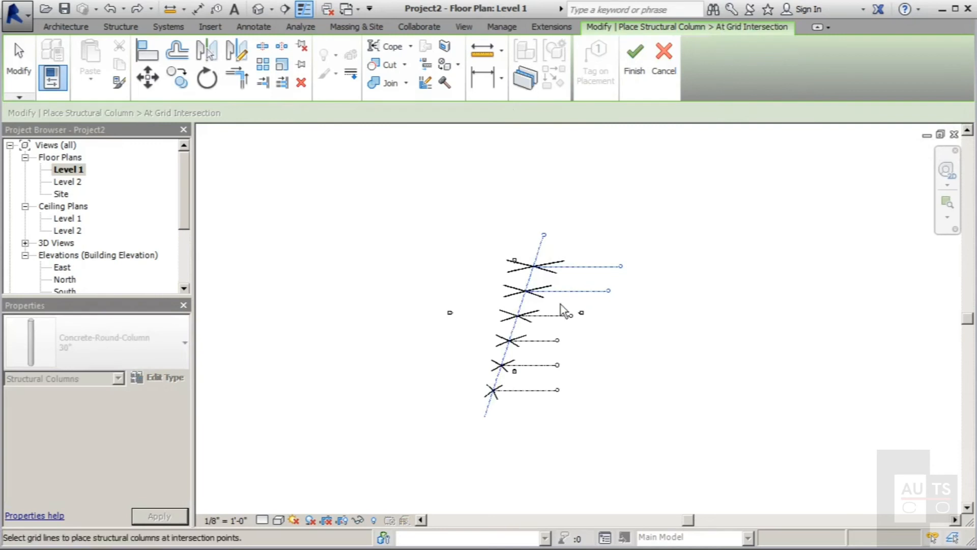
ctrl+click(556, 316)
ctrl+click(547, 340)
ctrl+click(542, 364)
ctrl+click(543, 390)
click(635, 69)
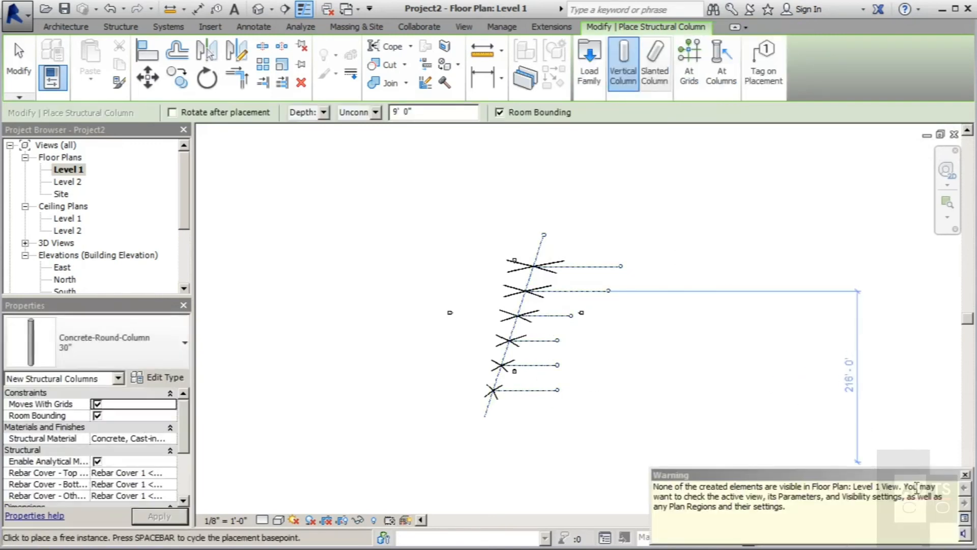
Step: End column placement and examine in 3D how the columns meet the lower strut joints of the truss mass
click(259, 9)
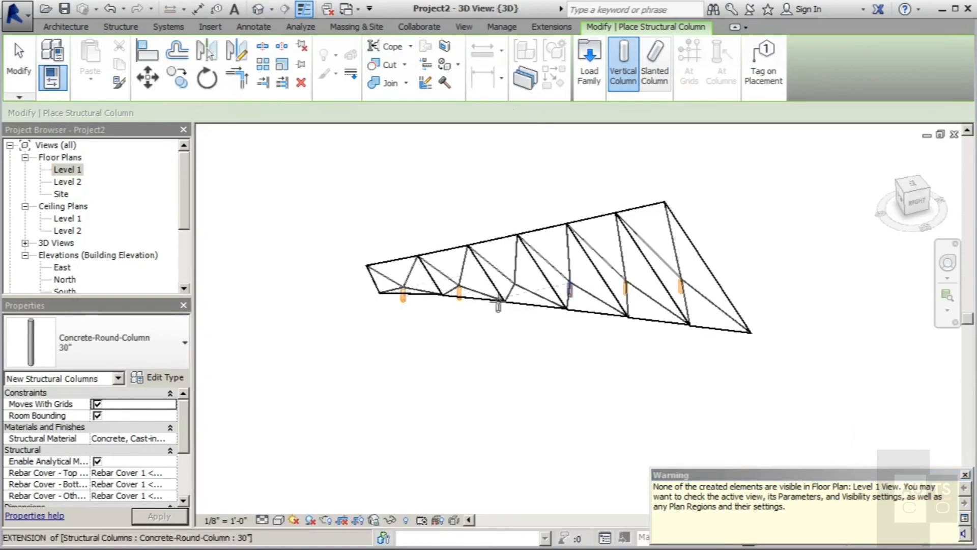
shift+middle_drag(498, 302, 616, 255)
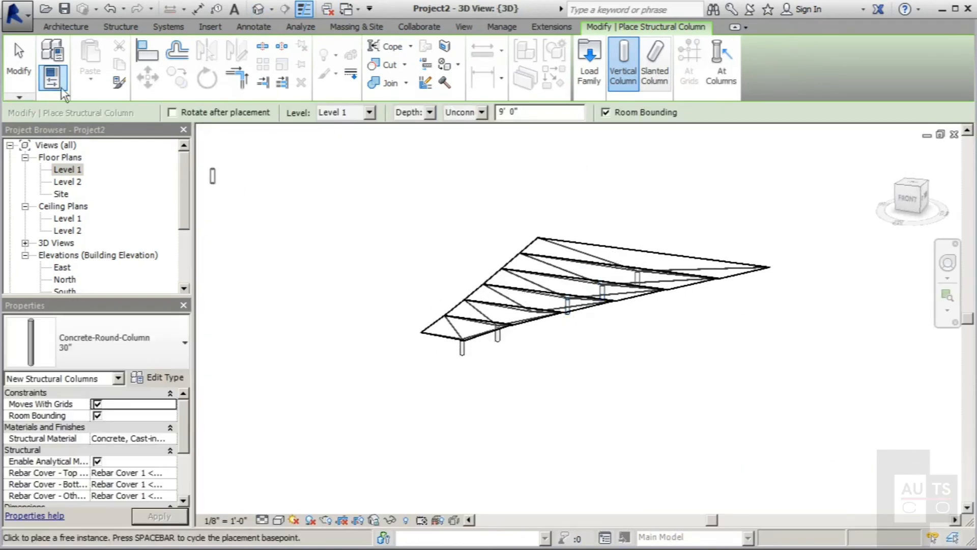
click(19, 64)
shift+middle_drag(694, 375, 557, 331)
scroll(526, 334, up, 4)
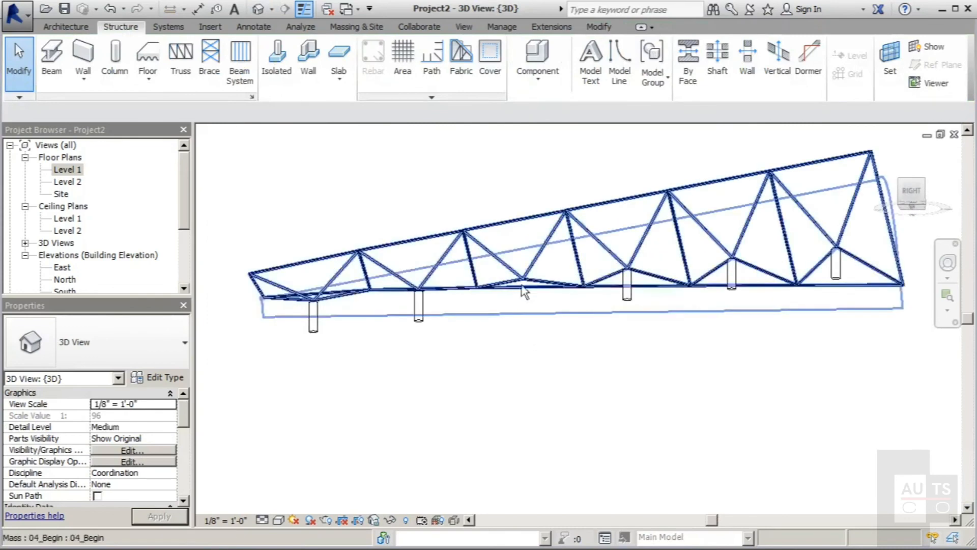
shift+middle_drag(524, 283, 525, 302)
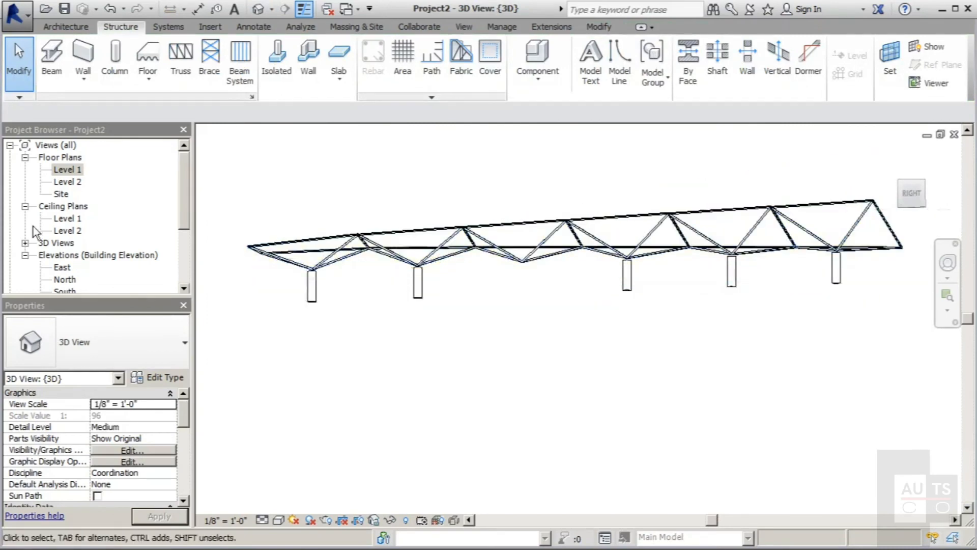
Step: Compare the strut joints and grid lines in the Level 1 floor plan with the 3D view to locate the joint without a column
double_click(67, 170)
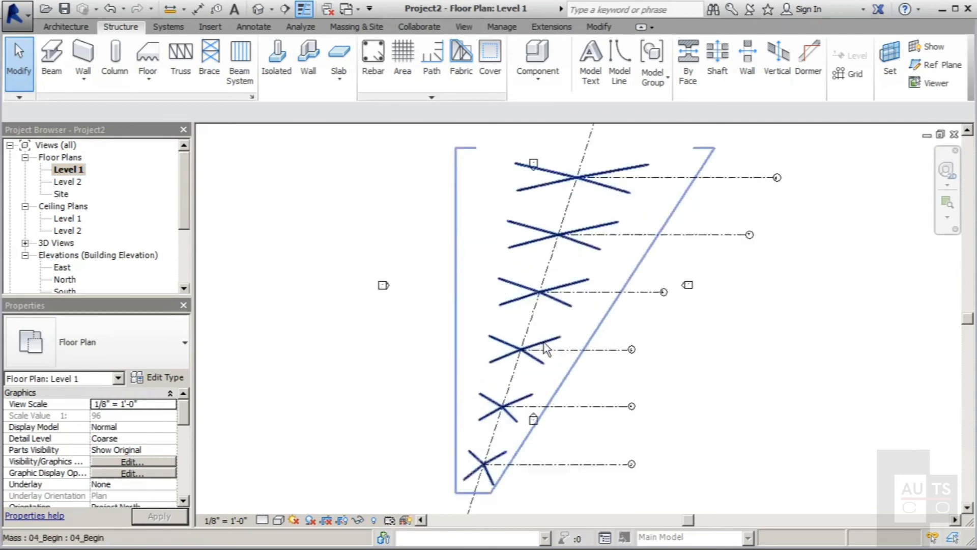
scroll(545, 349, up, 5)
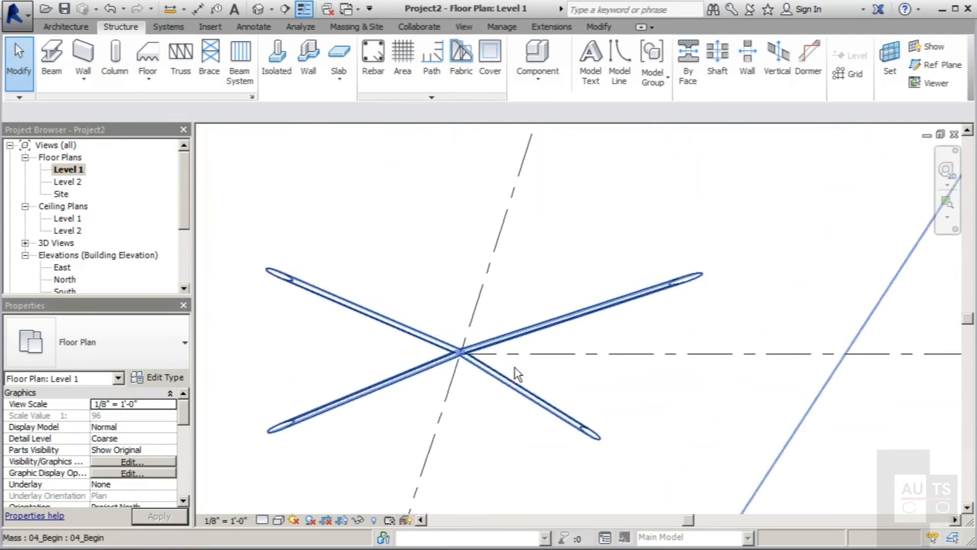
scroll(517, 374, down, 5)
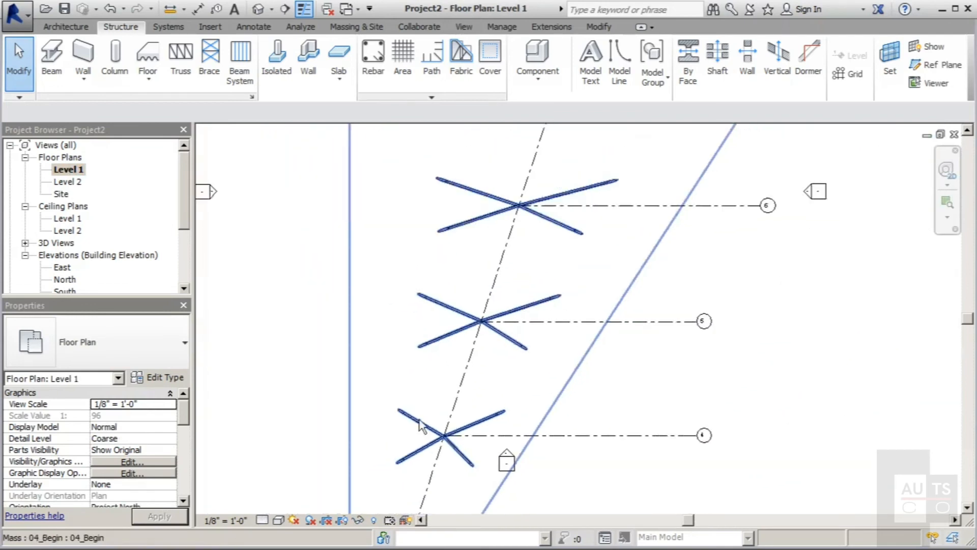
scroll(420, 425, down, 1)
click(260, 9)
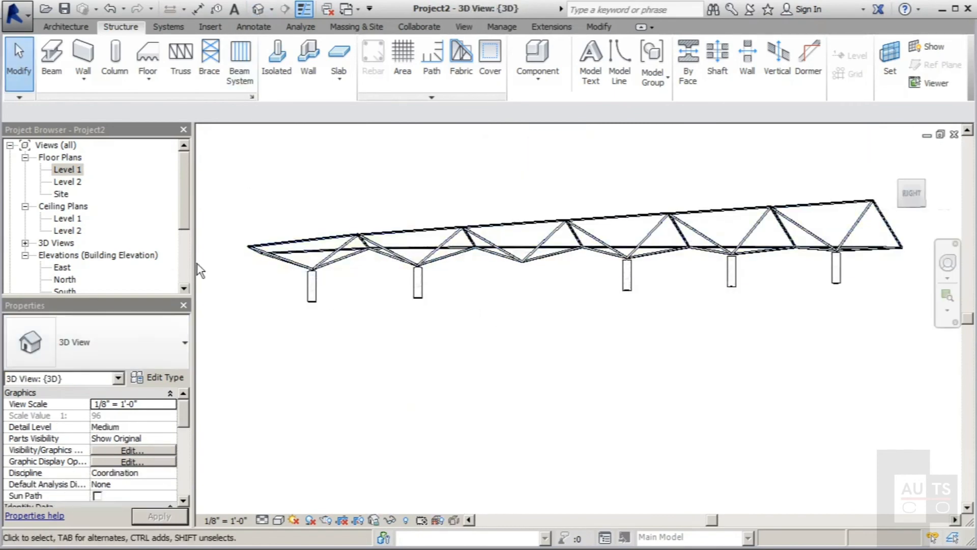
shift+middle_drag(476, 346, 743, 387)
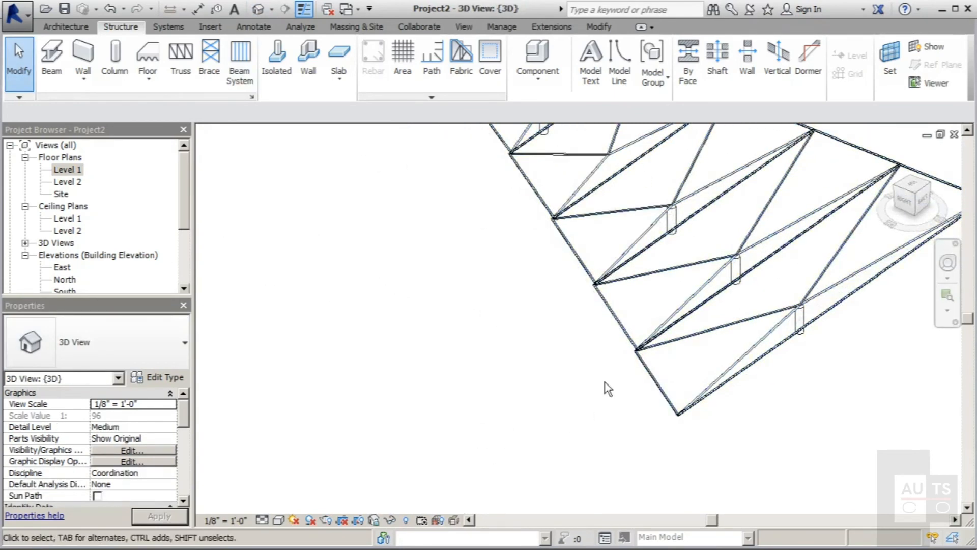
scroll(305, 401, down, 1)
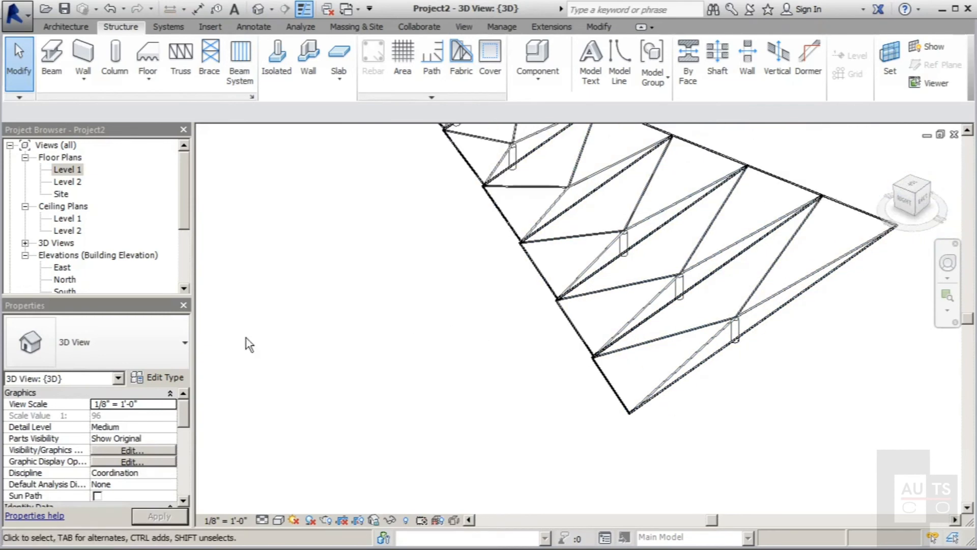
Step: In the Level 1 floor plan, place the missing 30" round concrete column where the sloped grid line meets grid 5, and check the row in 3D
double_click(68, 169)
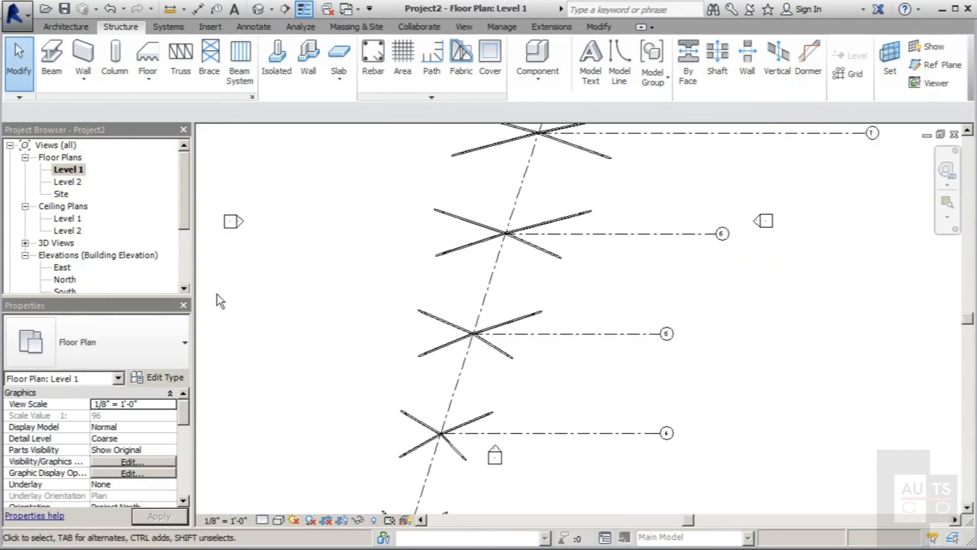
scroll(586, 326, down, 5)
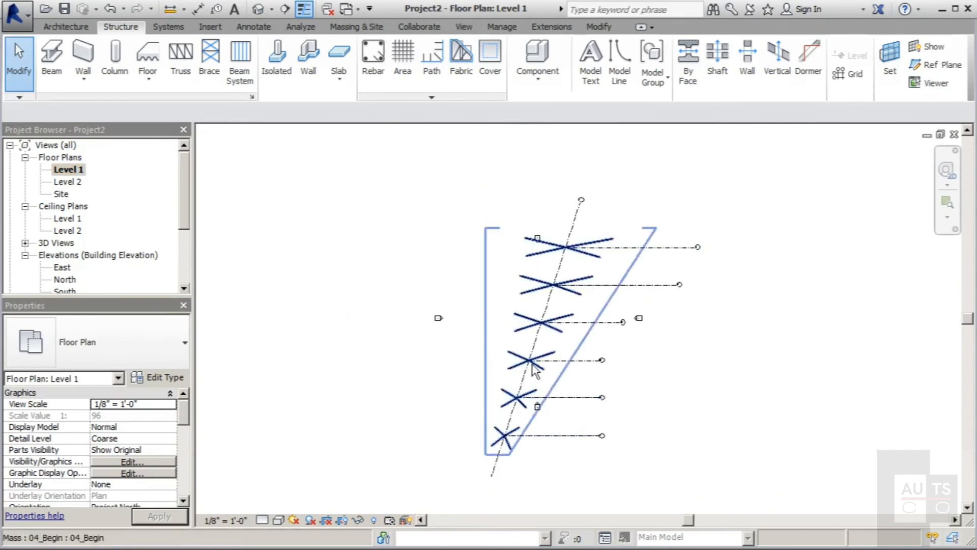
scroll(575, 364, up, 3)
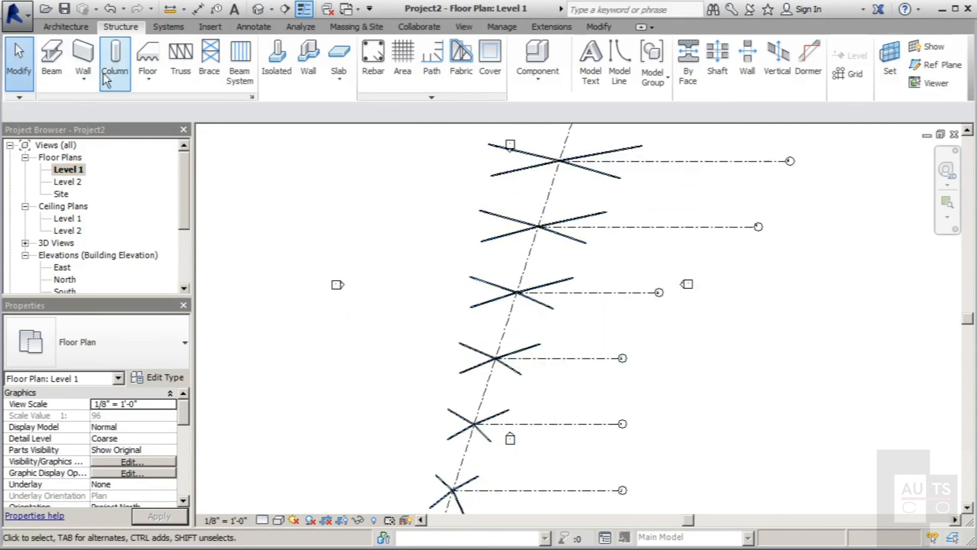
click(117, 64)
scroll(509, 351, up, 5)
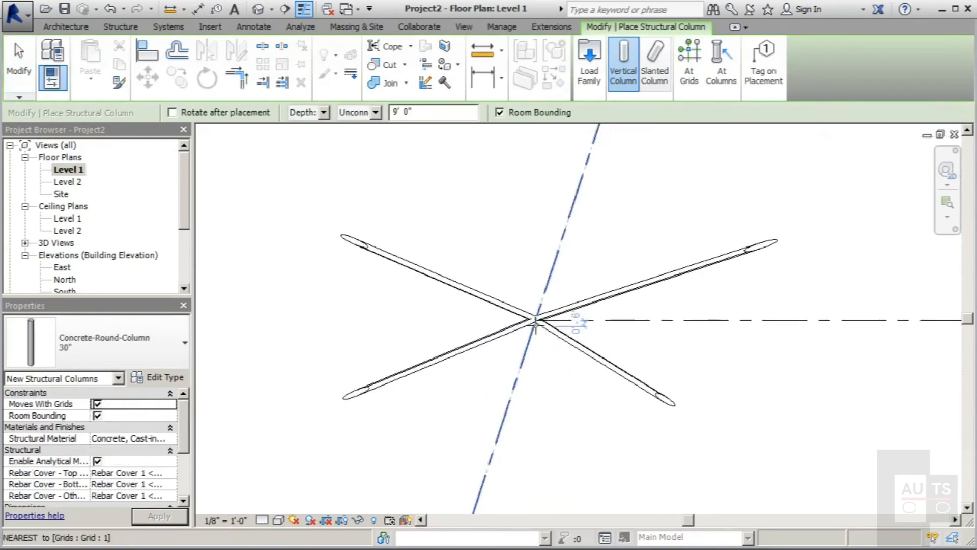
click(536, 320)
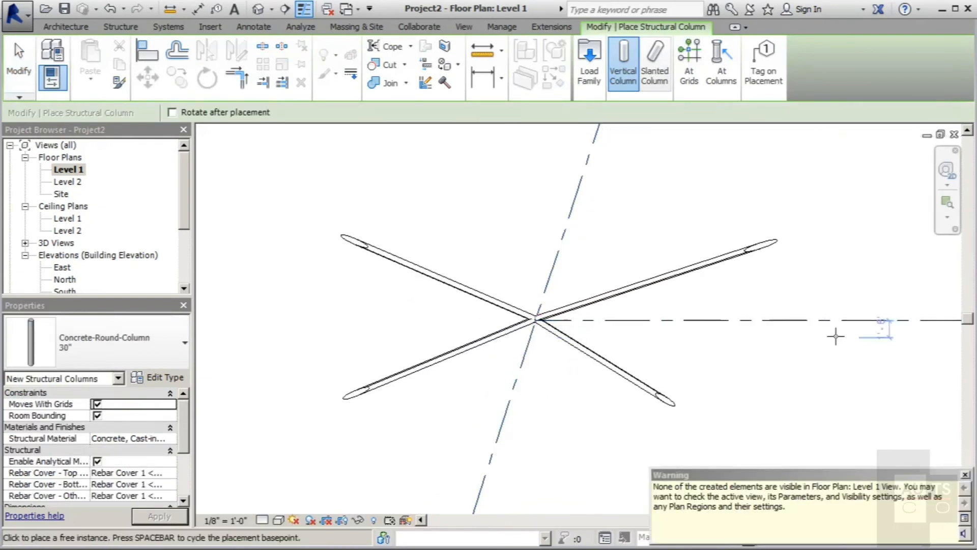
click(258, 9)
scroll(472, 324, down, 4)
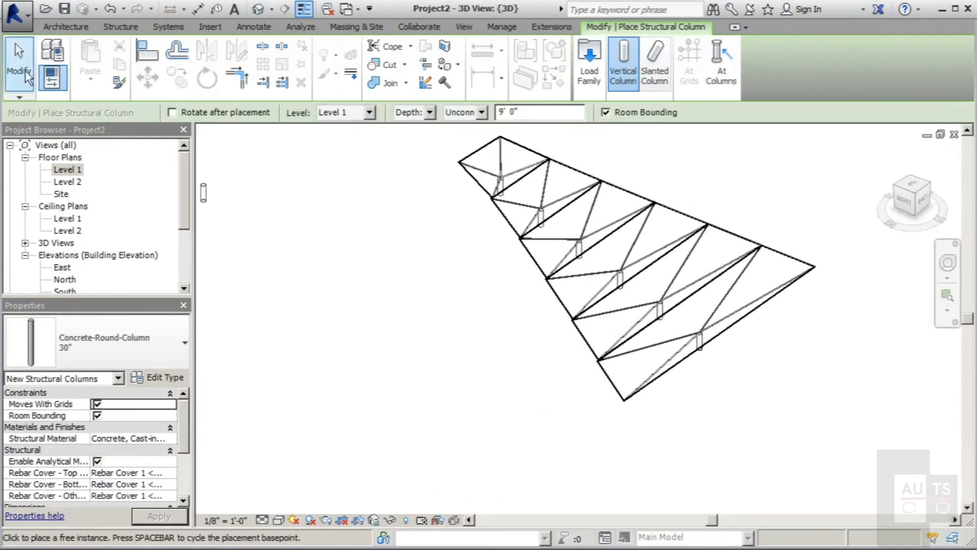
click(19, 67)
shift+middle_drag(506, 366, 649, 452)
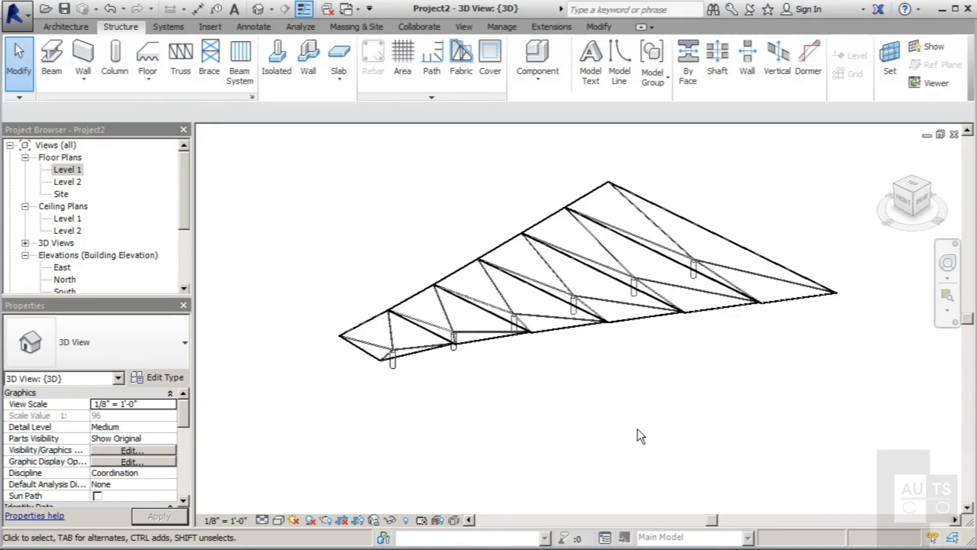
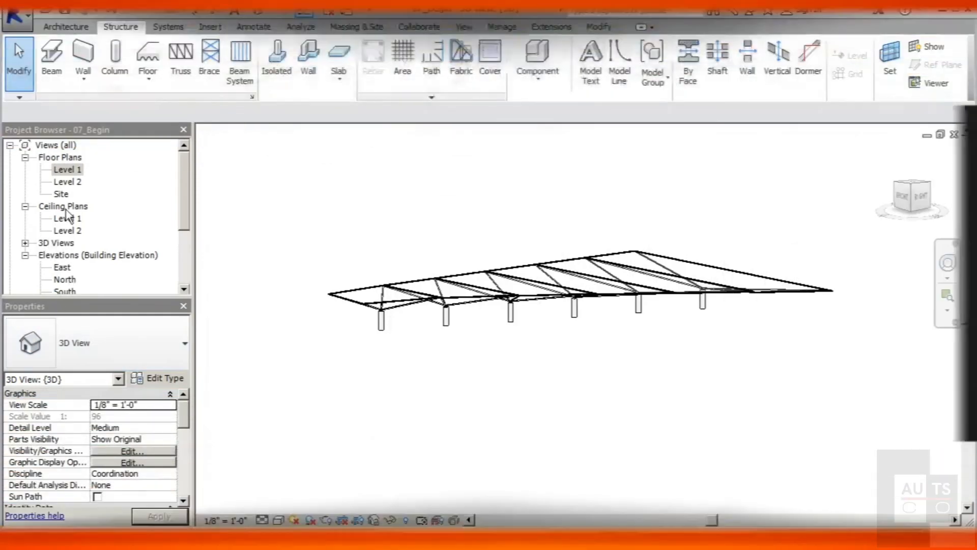
Step: In the North elevation, move the 04_Begin mass straight up from a lower strut joint to Level 2
double_click(73, 279)
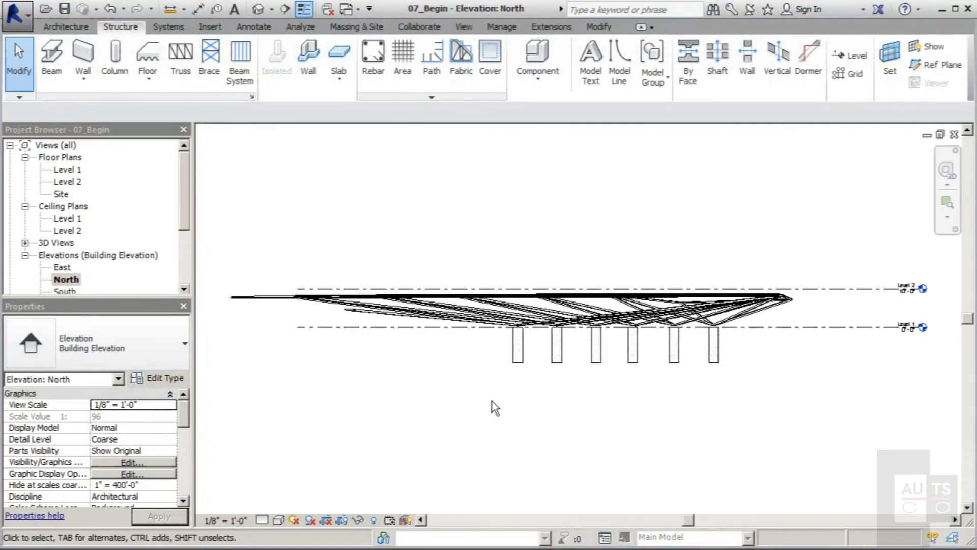
click(748, 311)
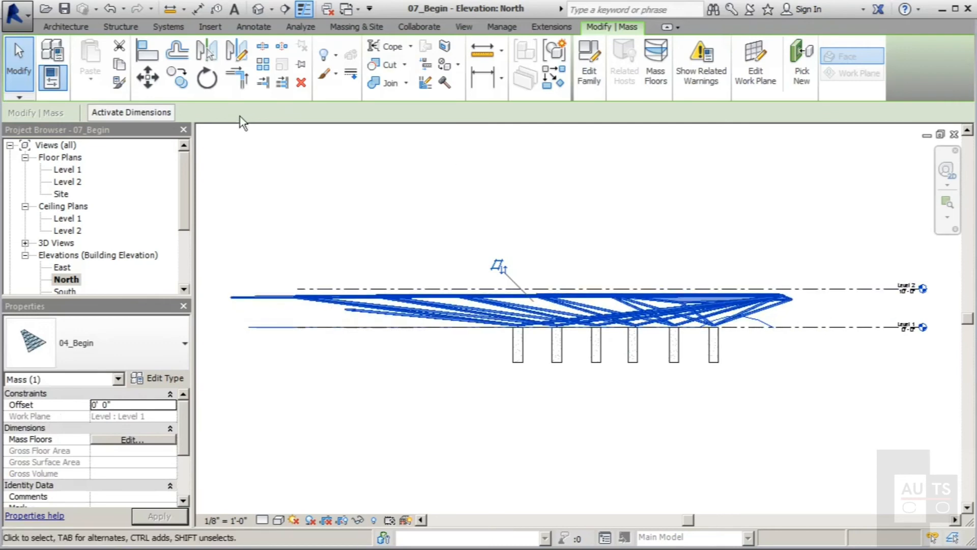
click(152, 81)
scroll(577, 327, up, 4)
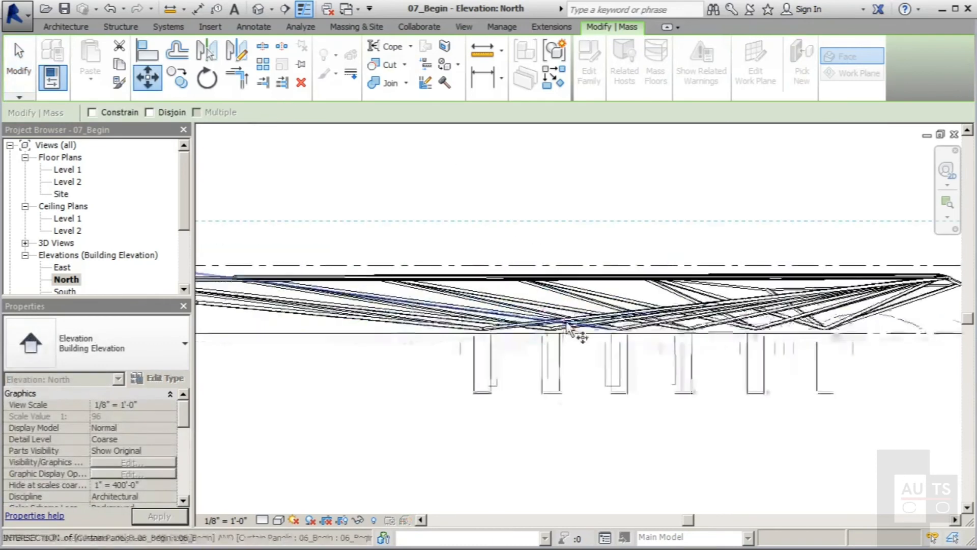
click(370, 319)
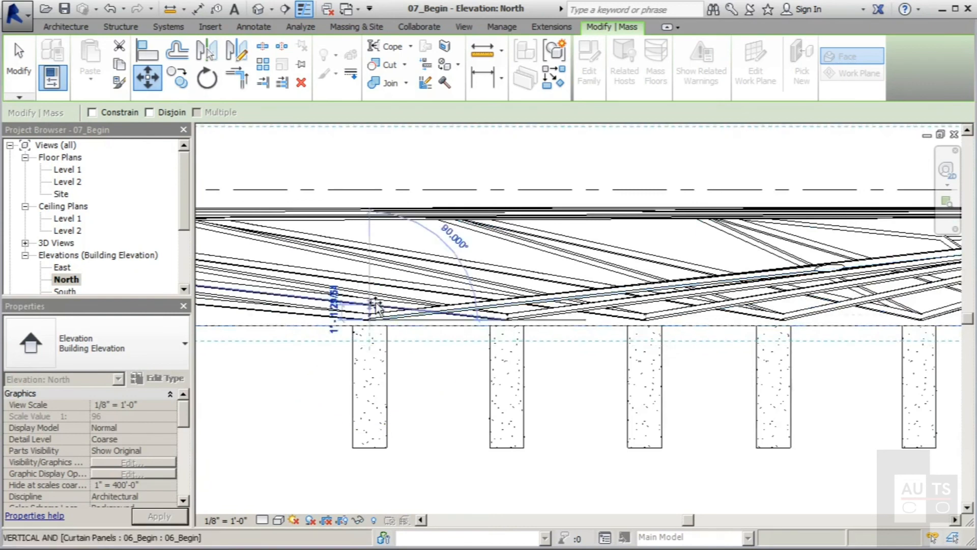
click(382, 199)
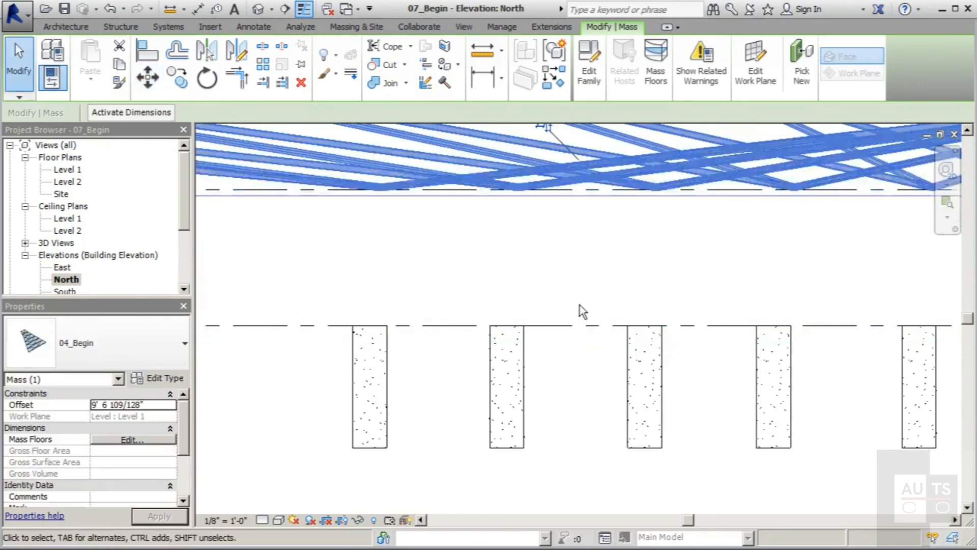
Step: Select all six concrete columns and set their base offset to 9'
click(381, 384)
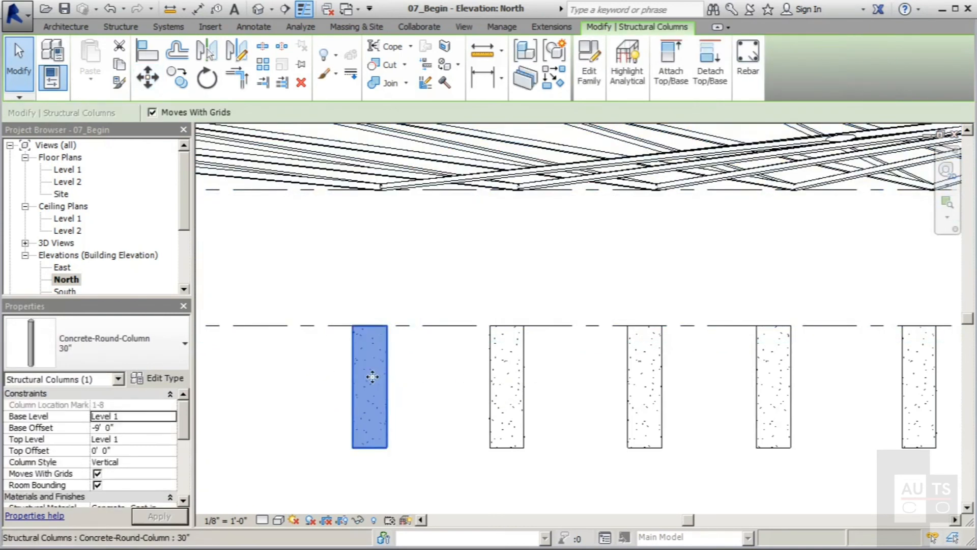
scroll(286, 346, down, 3)
scroll(341, 332, down, 2)
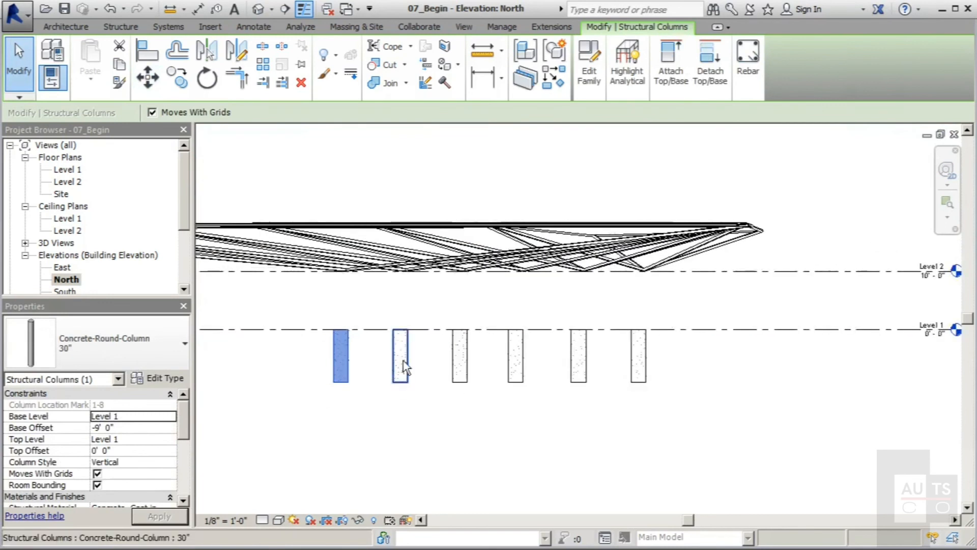
click(400, 369)
click(340, 379)
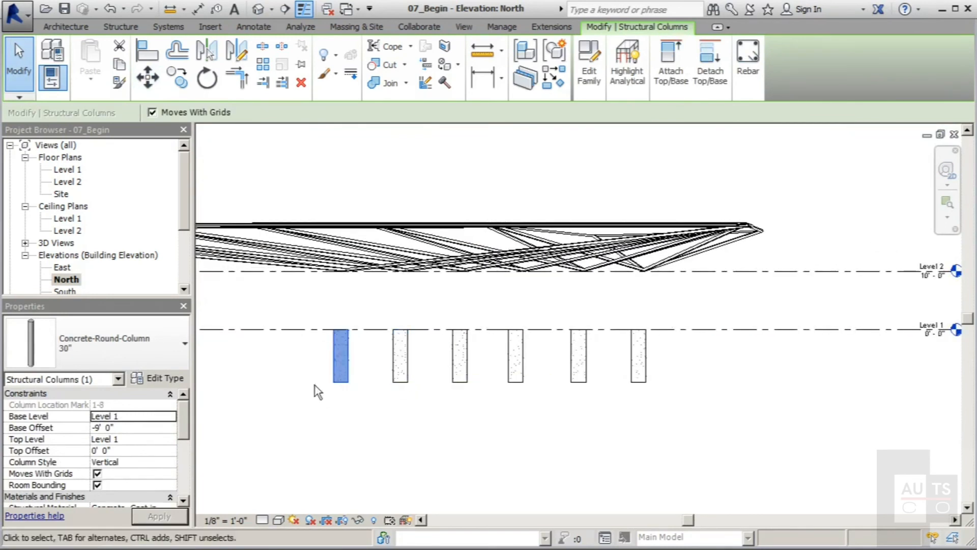
ctrl+click(398, 371)
ctrl+click(459, 371)
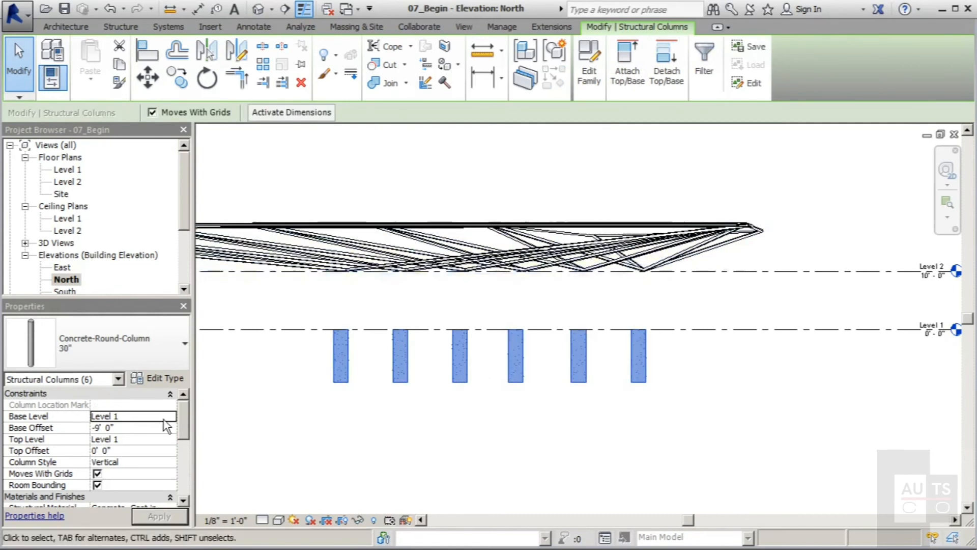
click(138, 427)
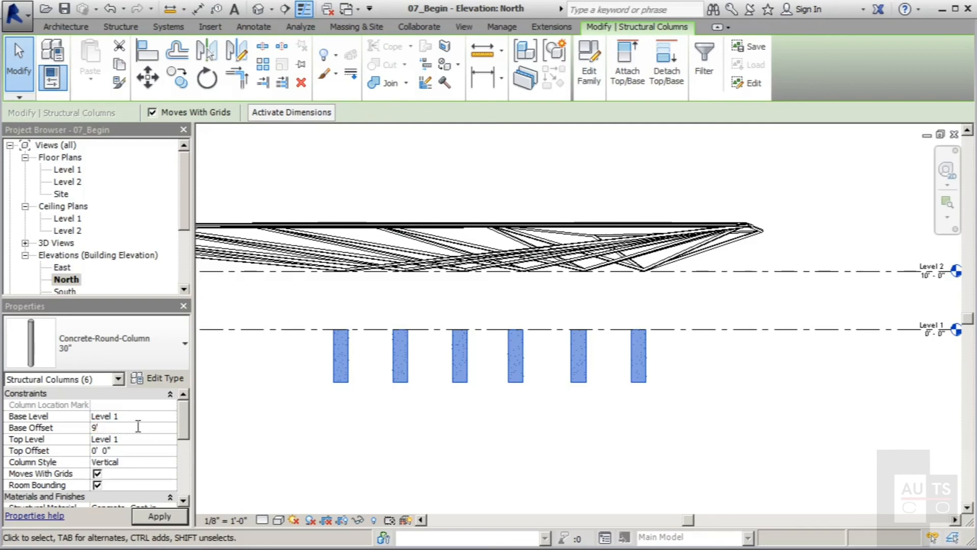
click(161, 518)
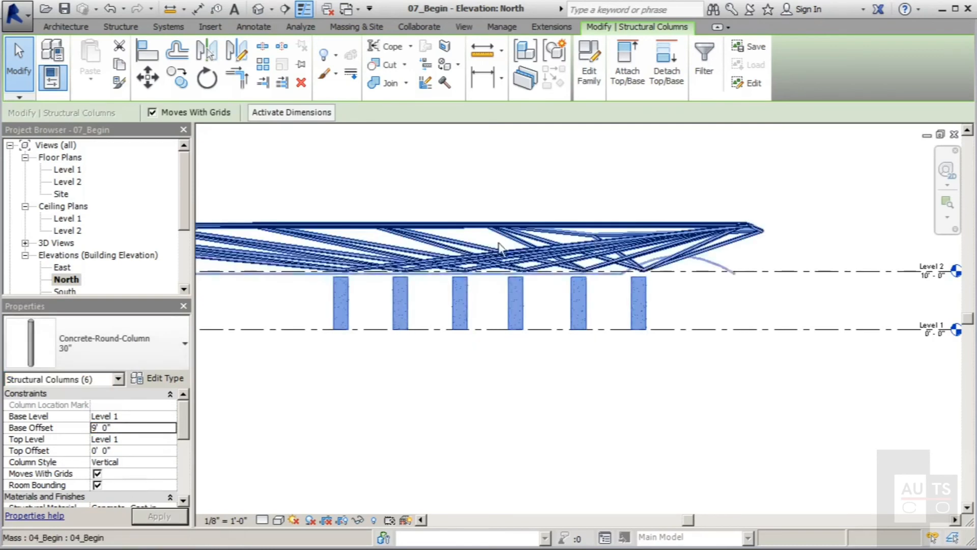
click(725, 374)
Step: Move the 04_Begin mass down from a lower strut joint so that it rests on the column tops
scroll(279, 321, up, 4)
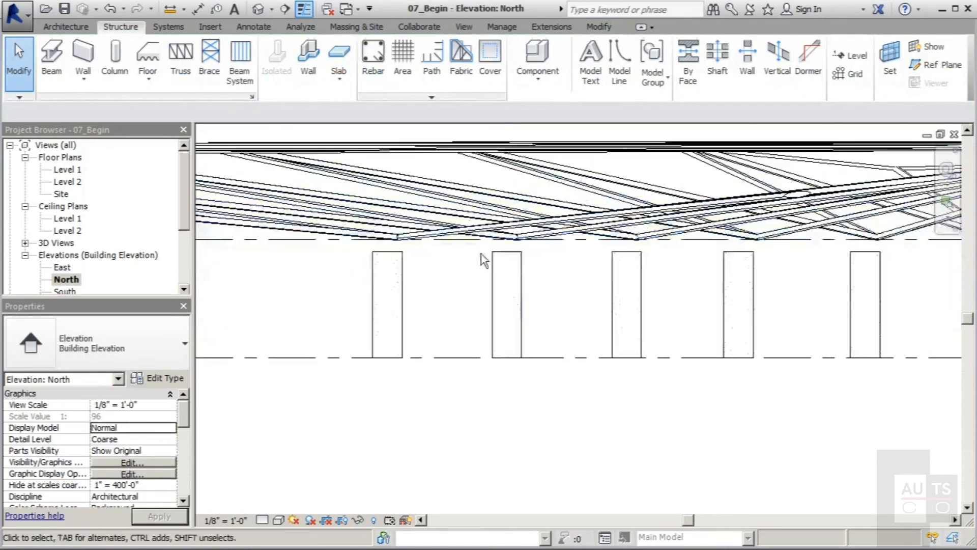
scroll(511, 356, down, 2)
scroll(421, 295, up, 3)
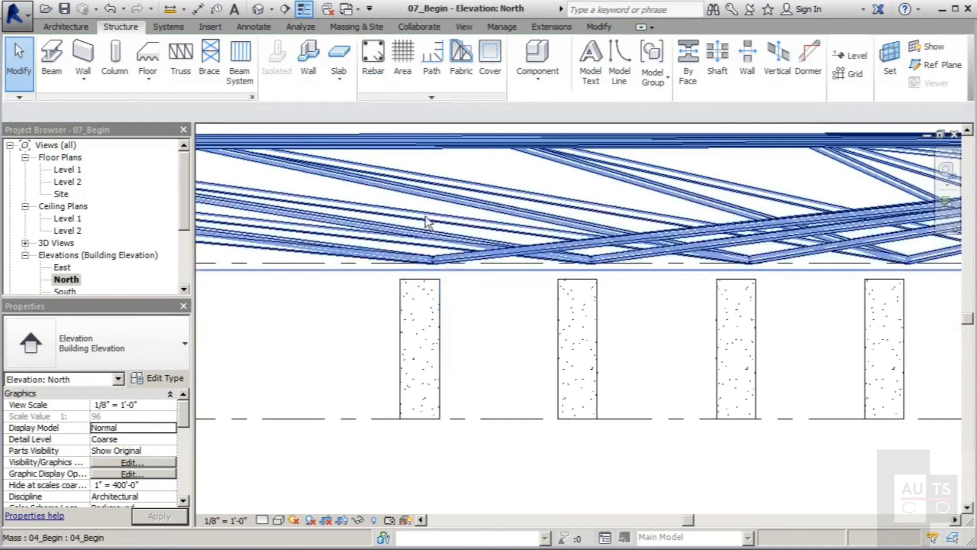
scroll(341, 353, down, 2)
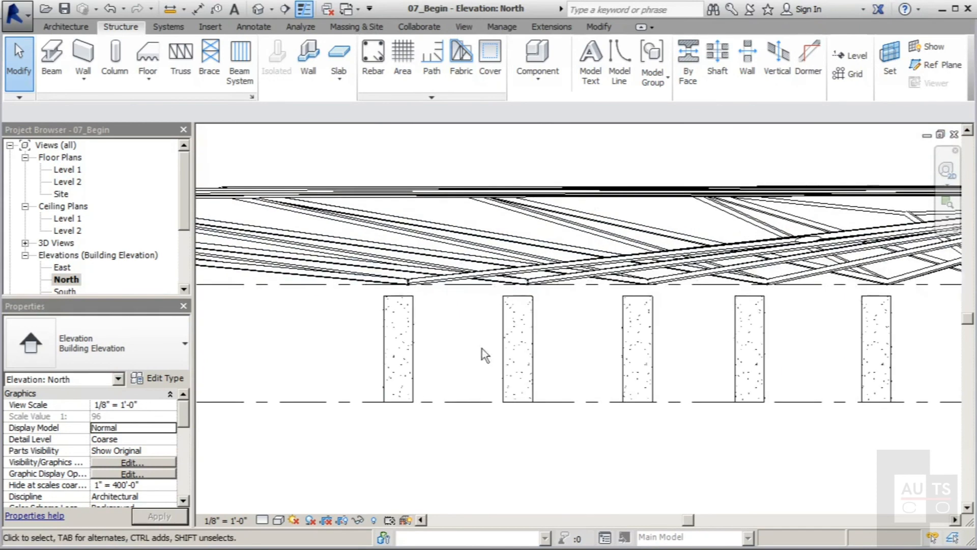
click(529, 273)
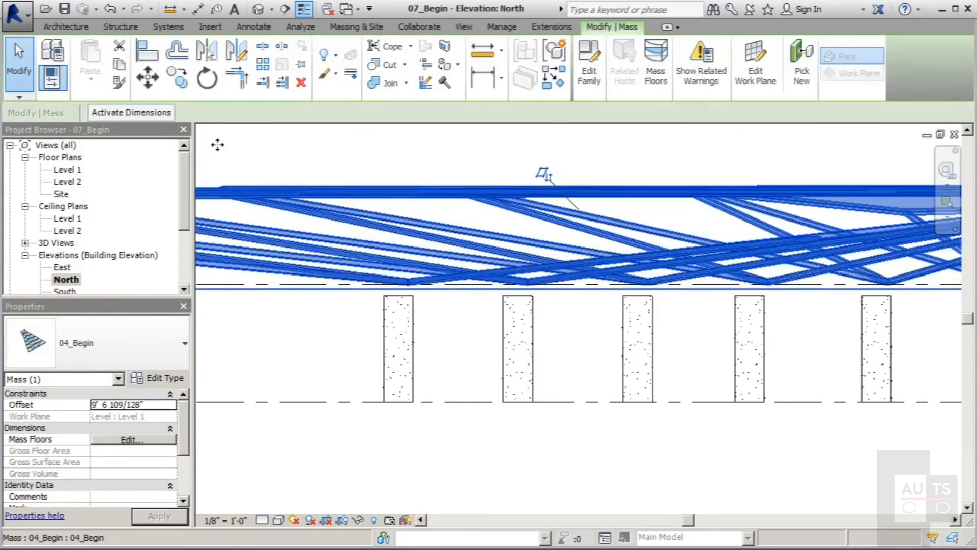
key(m)
key(v)
scroll(387, 284, up, 1)
scroll(435, 294, up, 1)
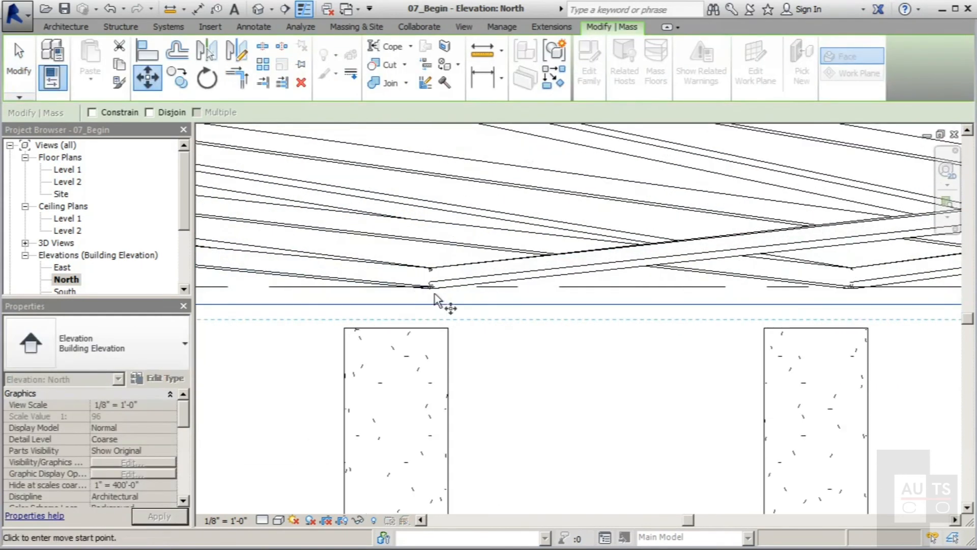
click(432, 288)
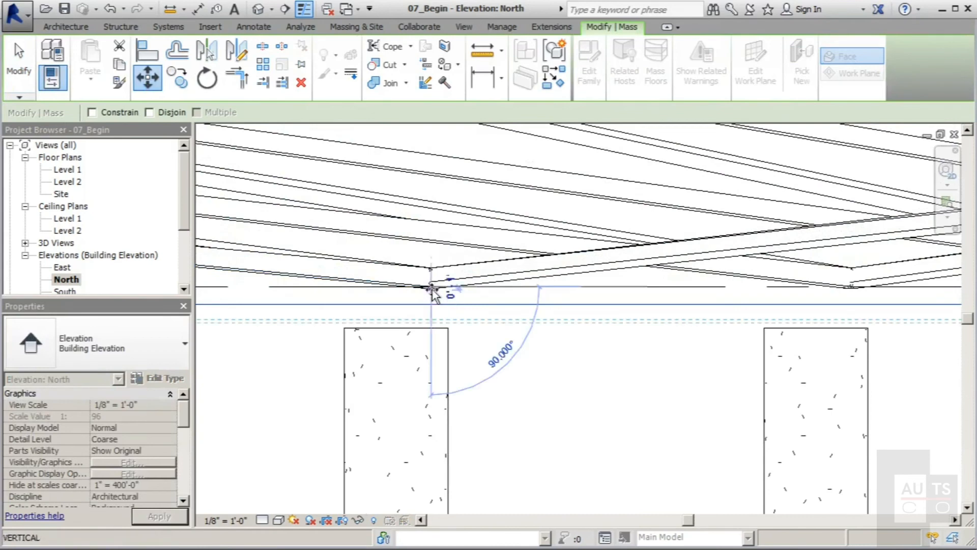
click(402, 328)
scroll(407, 351, down, 8)
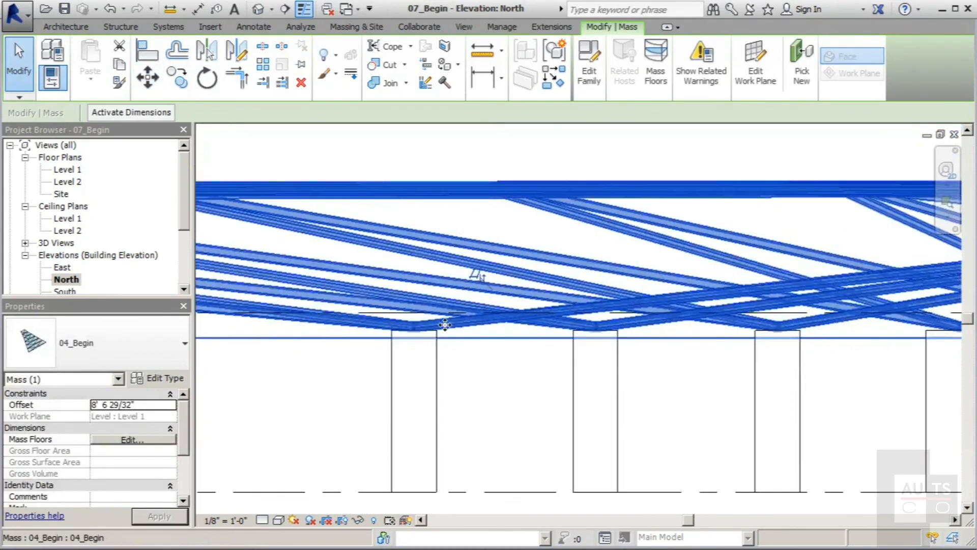
Step: Clear the mass selection and examine in 3D how the truss structure sits on the six columns
click(28, 82)
scroll(726, 249, down, 2)
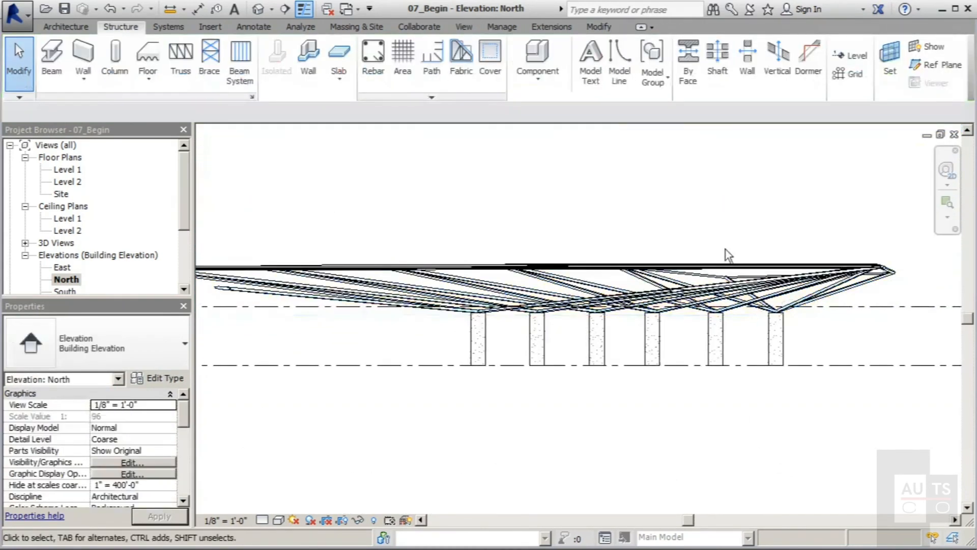
click(259, 9)
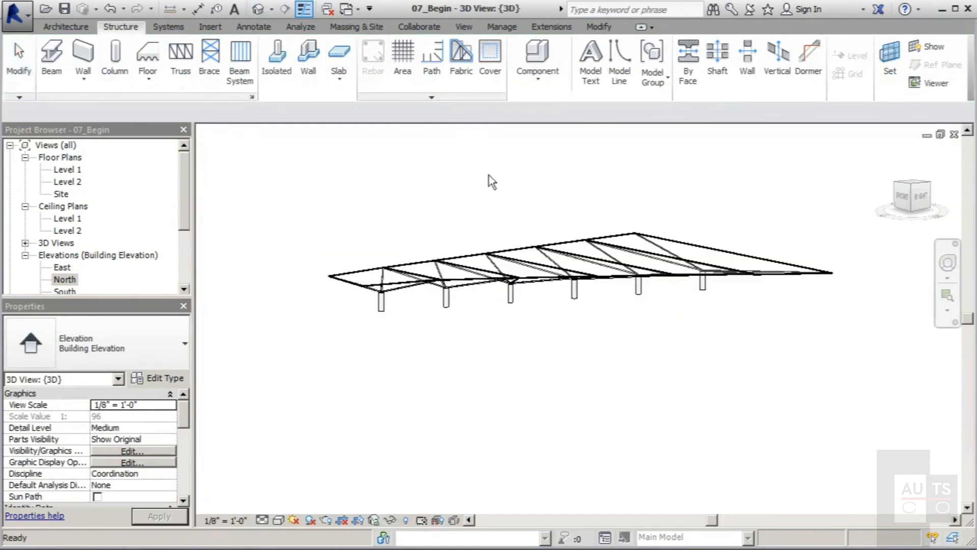
shift+middle_drag(532, 218, 509, 376)
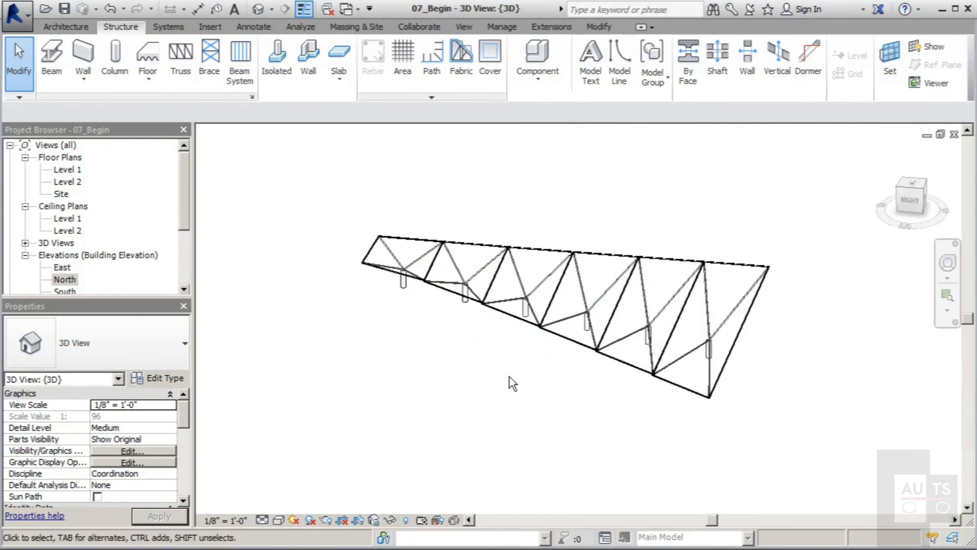
Step: Switch the 3D view's visual style to display filled, coloured surfaces on the truss structure and columns
click(277, 521)
click(310, 490)
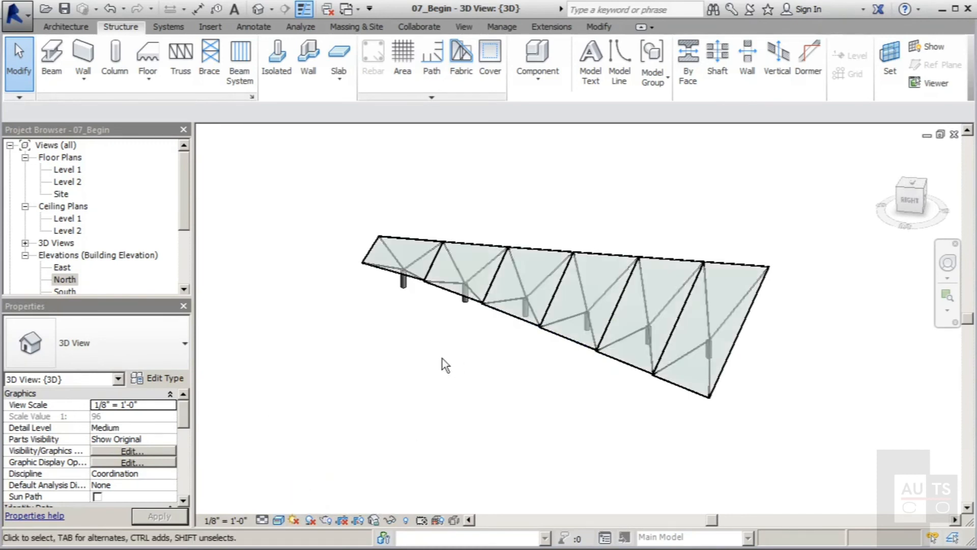
shift+middle_drag(437, 364, 297, 292)
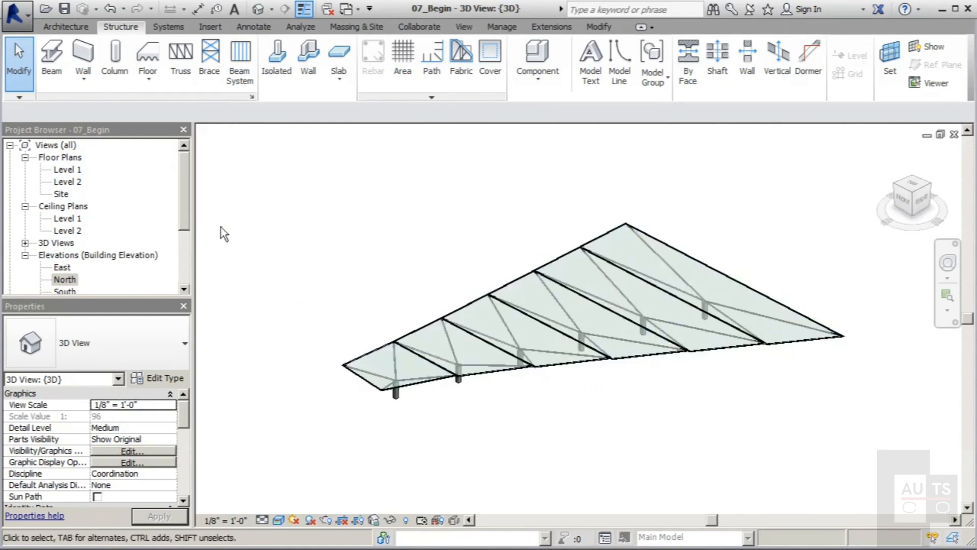
Step: Create a rectangular Generic - 12" architectural floor on Level 1 that encloses all the grids and elevation markers with a wide margin
double_click(71, 170)
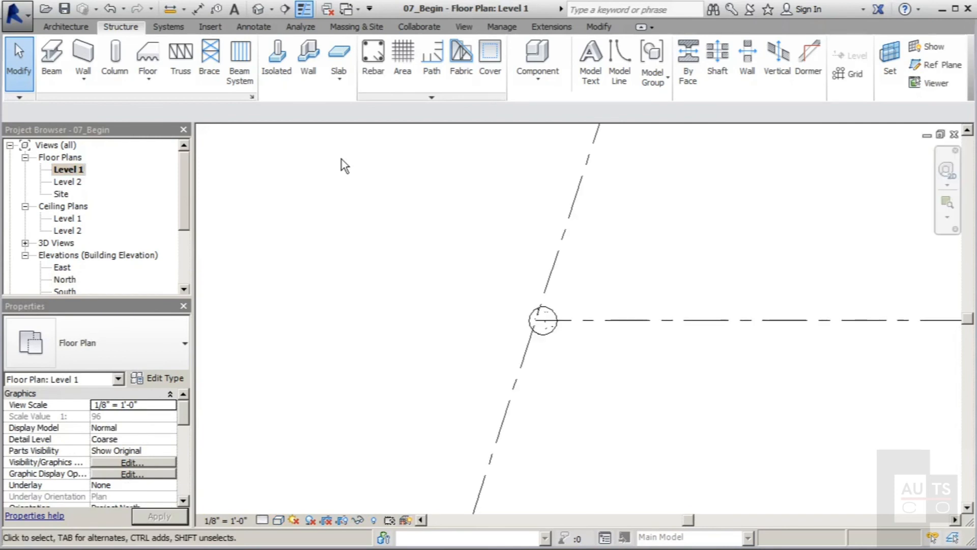
scroll(402, 288, down, 8)
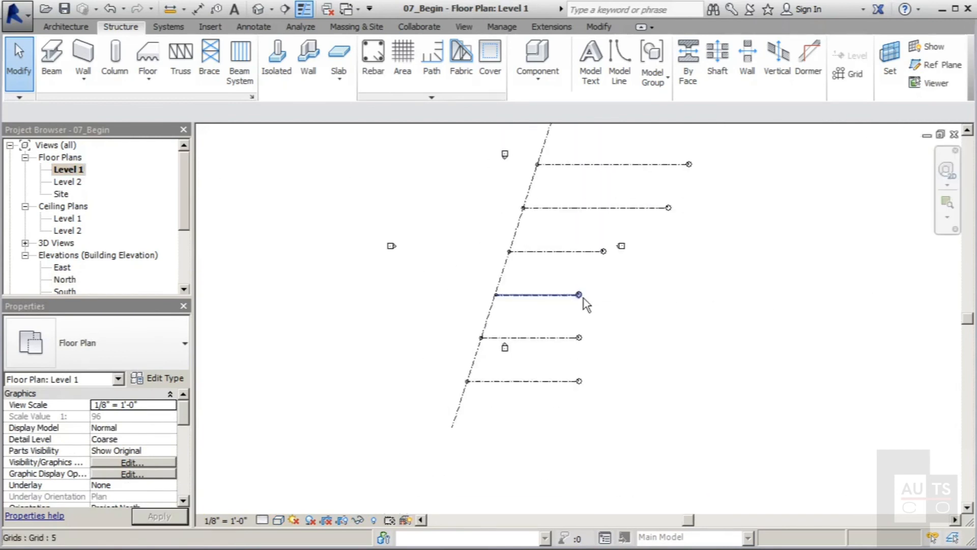
scroll(83, 64, up, 1)
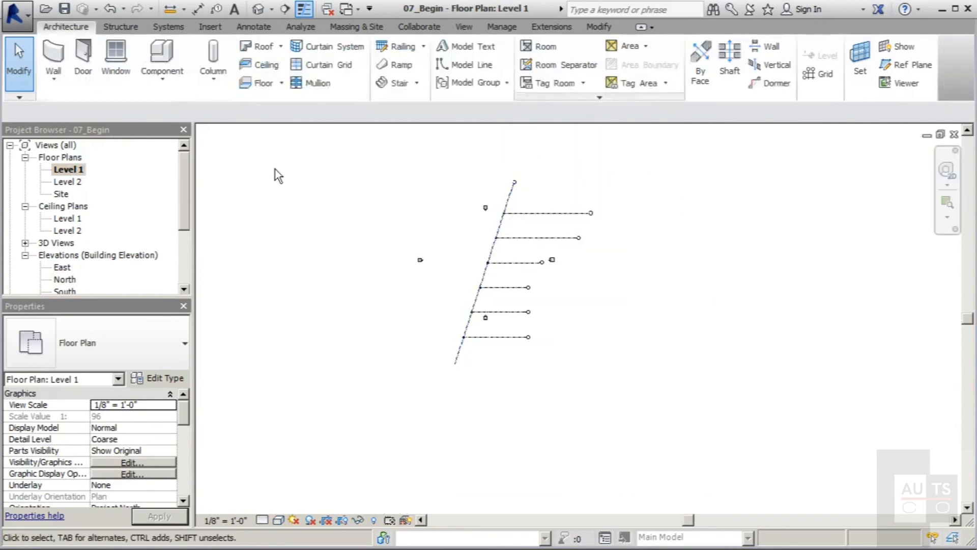
click(279, 89)
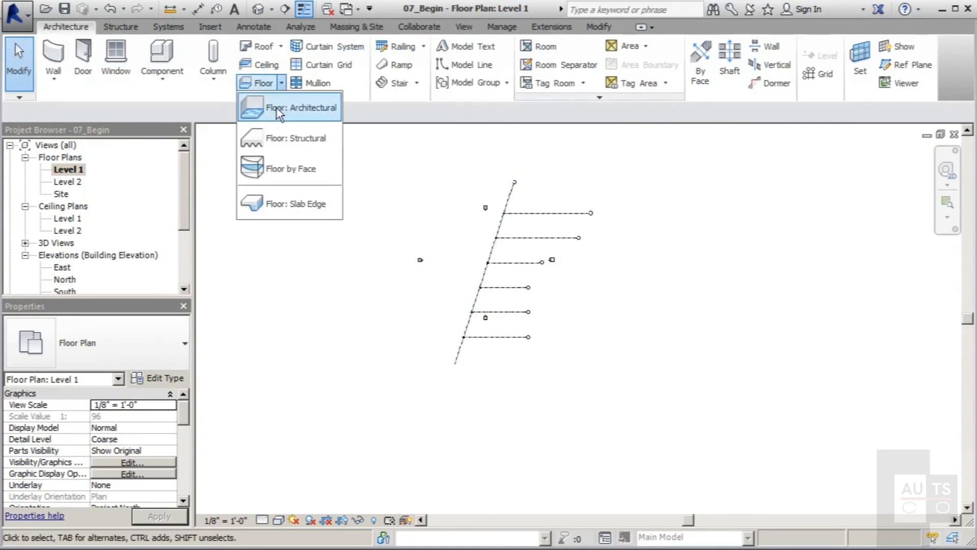
click(295, 105)
scroll(588, 379, down, 1)
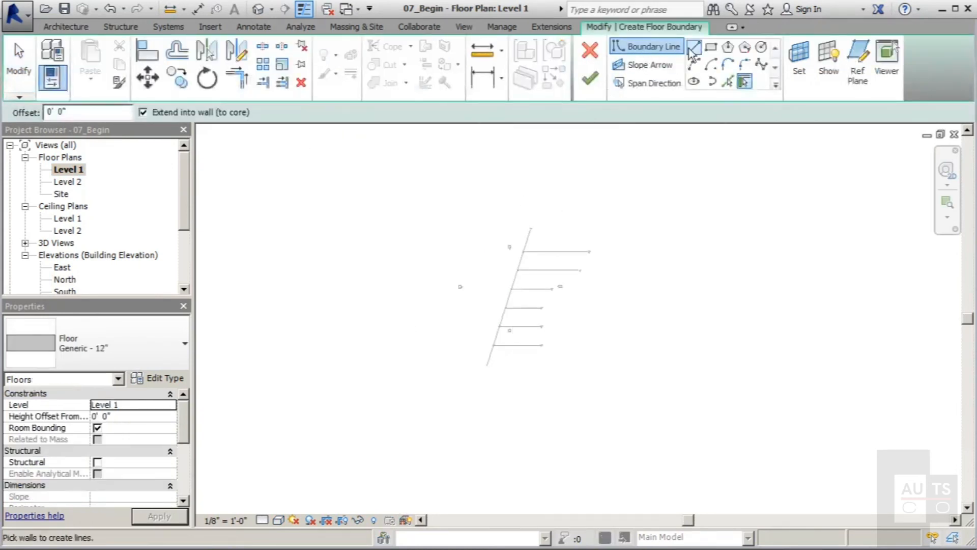
click(712, 47)
click(387, 195)
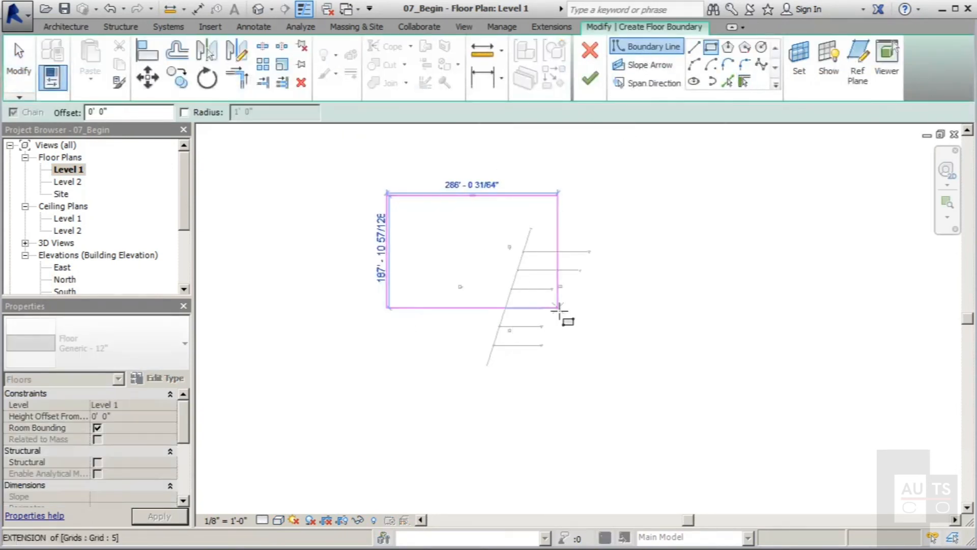
click(662, 413)
click(590, 78)
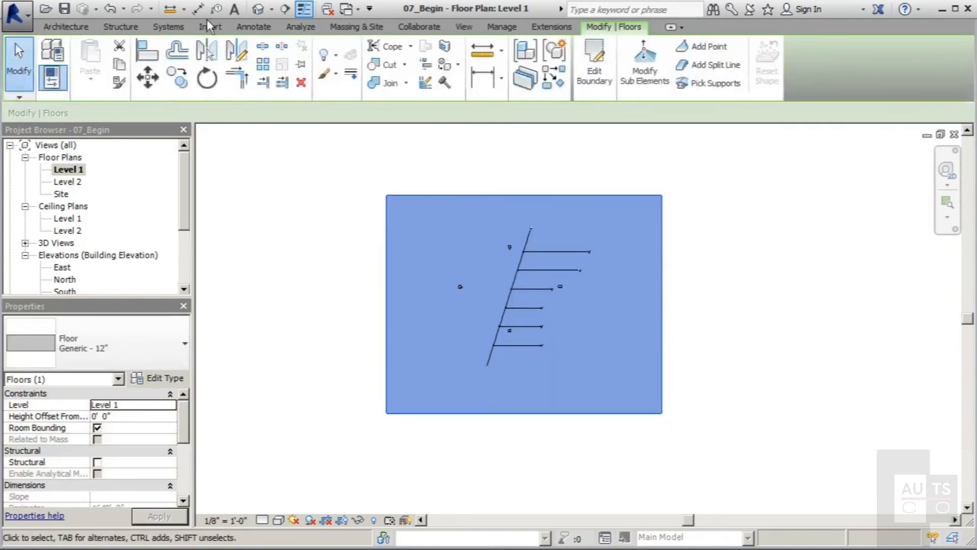
Step: Examine in 3D, from several angles, how the canopy and its columns sit on the ground floor
click(259, 8)
scroll(436, 358, down, 3)
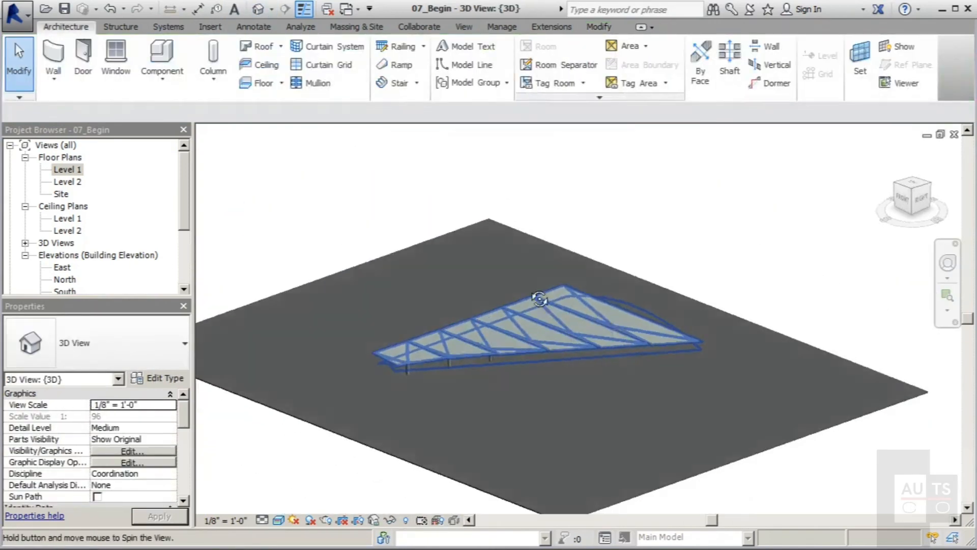
shift+middle_drag(539, 299, 594, 254)
scroll(573, 386, up, 3)
shift+middle_drag(572, 385, 532, 379)
scroll(845, 342, down, 3)
shift+middle_drag(845, 343, 646, 395)
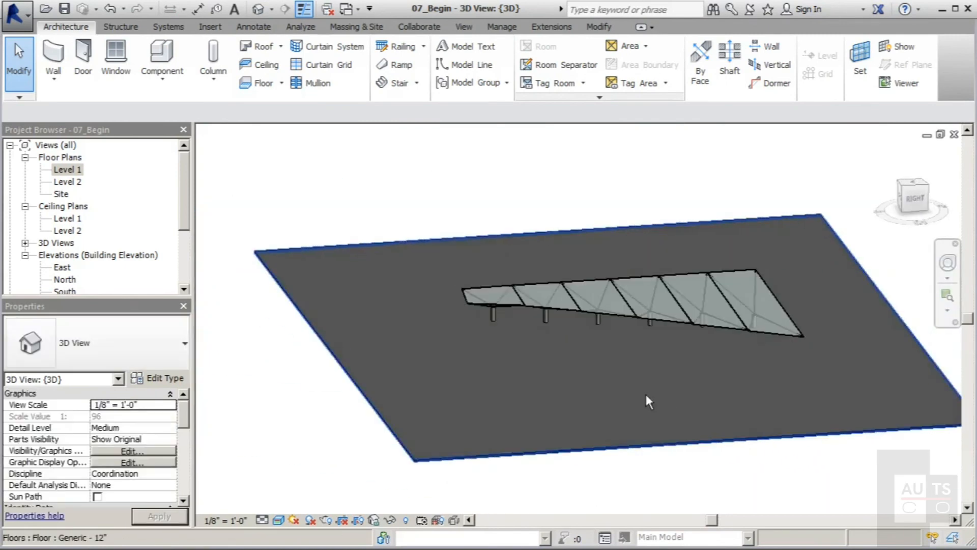
scroll(243, 430, down, 2)
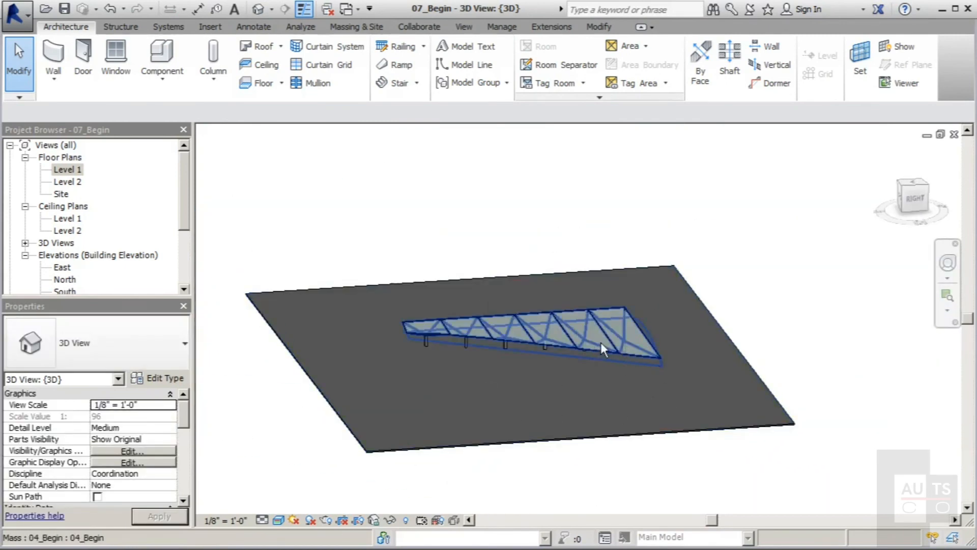
shift+middle_drag(601, 342, 637, 352)
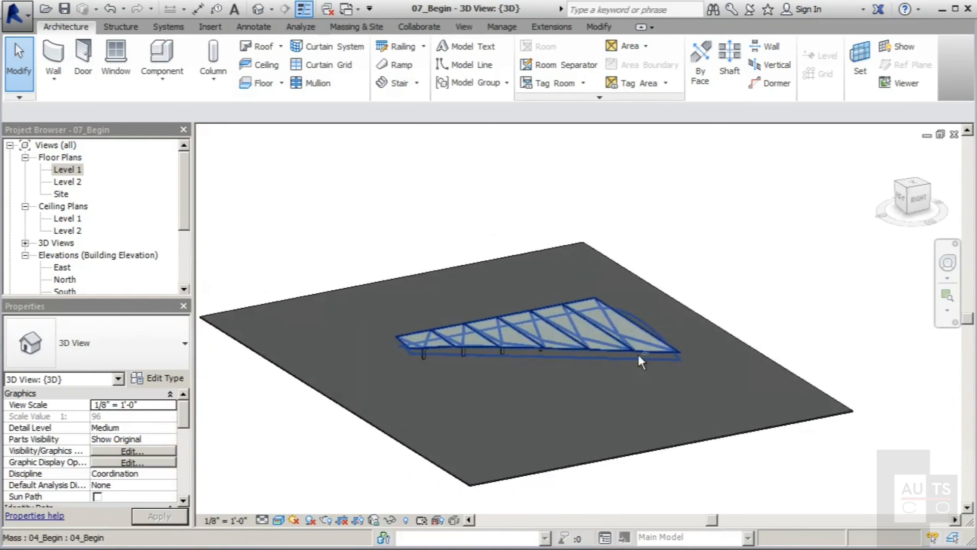
shift+middle_drag(527, 300, 523, 273)
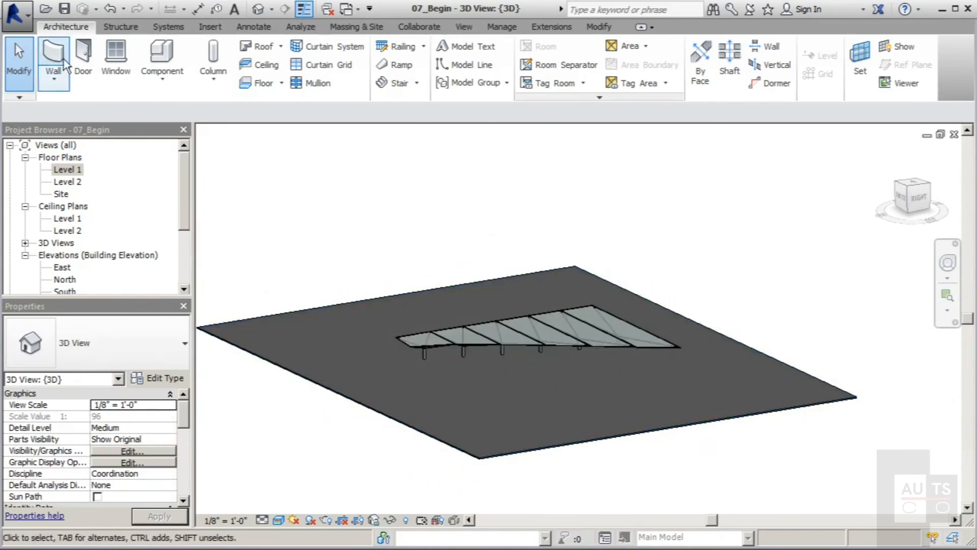
Step: In the Site plan, place five RPC Tree - Deciduous Red Ash - 25' in a row along the canopy's wide end and one beyond its narrow end
click(355, 27)
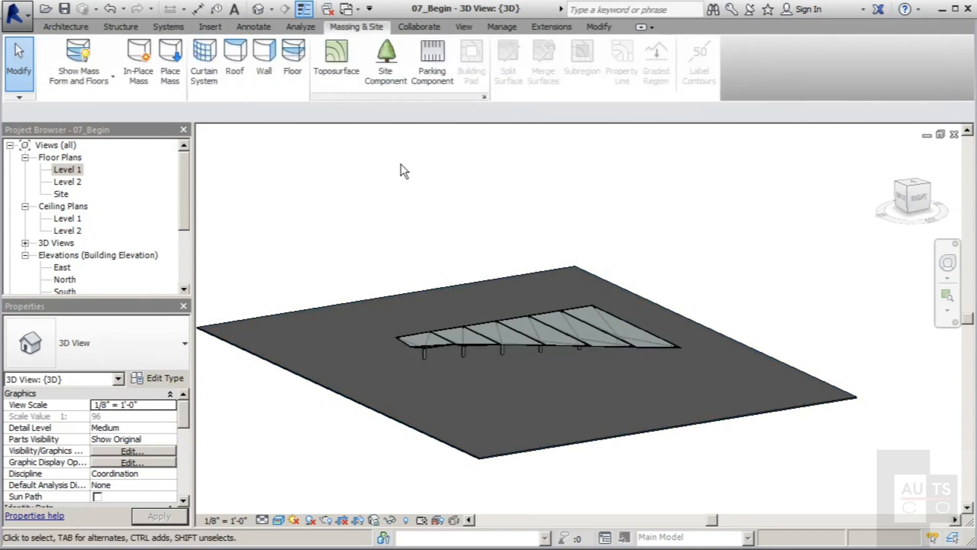
click(393, 81)
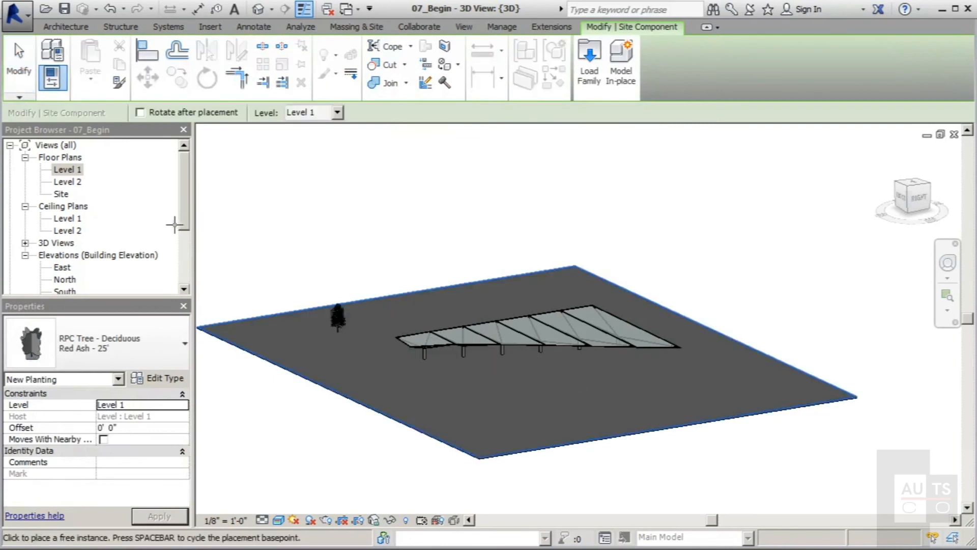
double_click(62, 194)
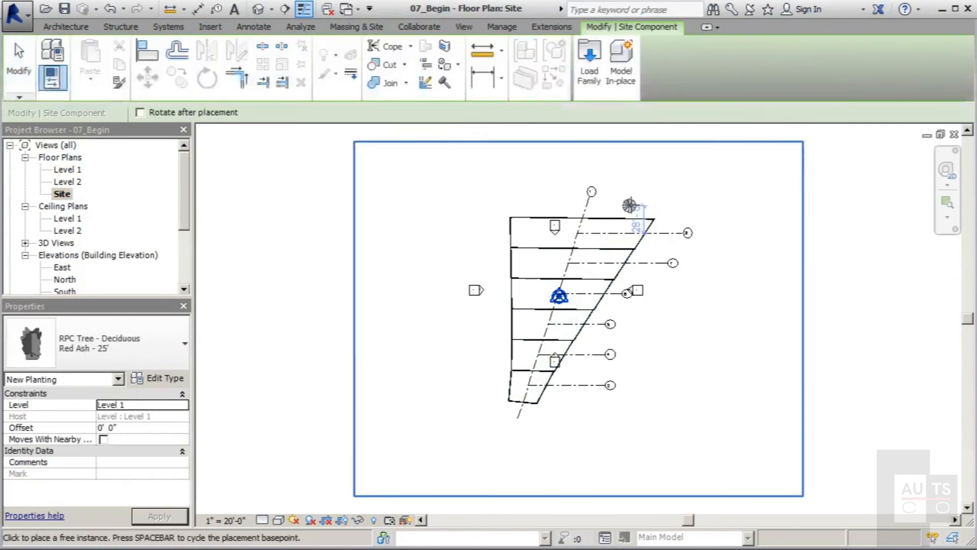
click(647, 202)
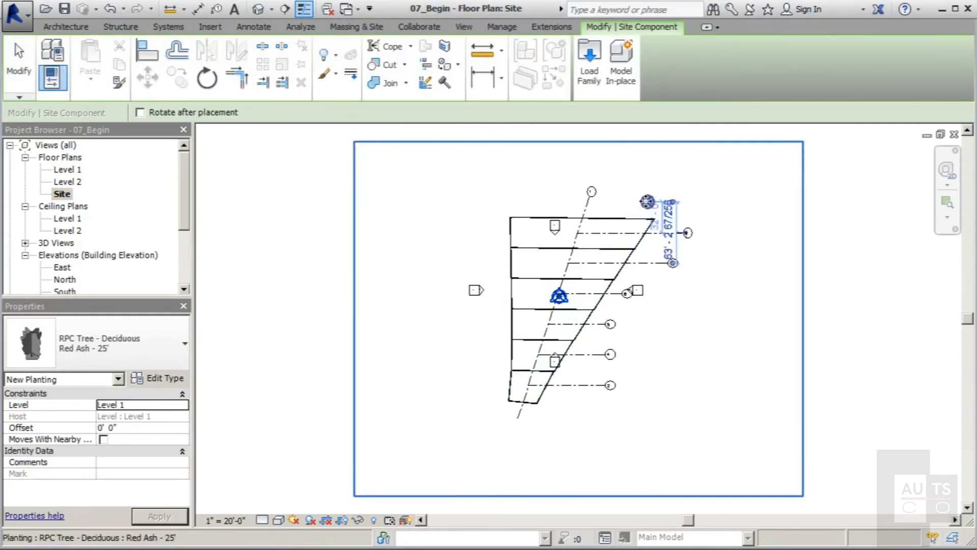
click(619, 201)
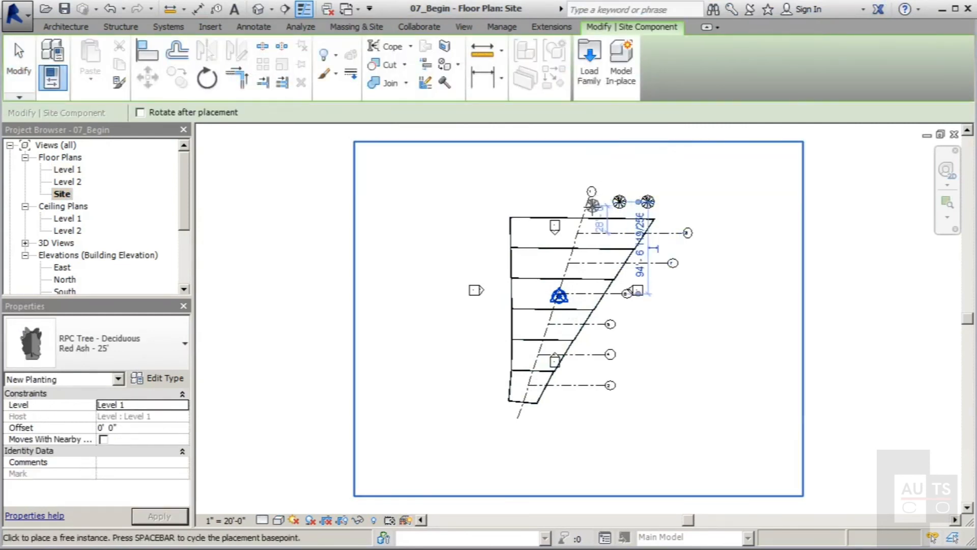
click(589, 201)
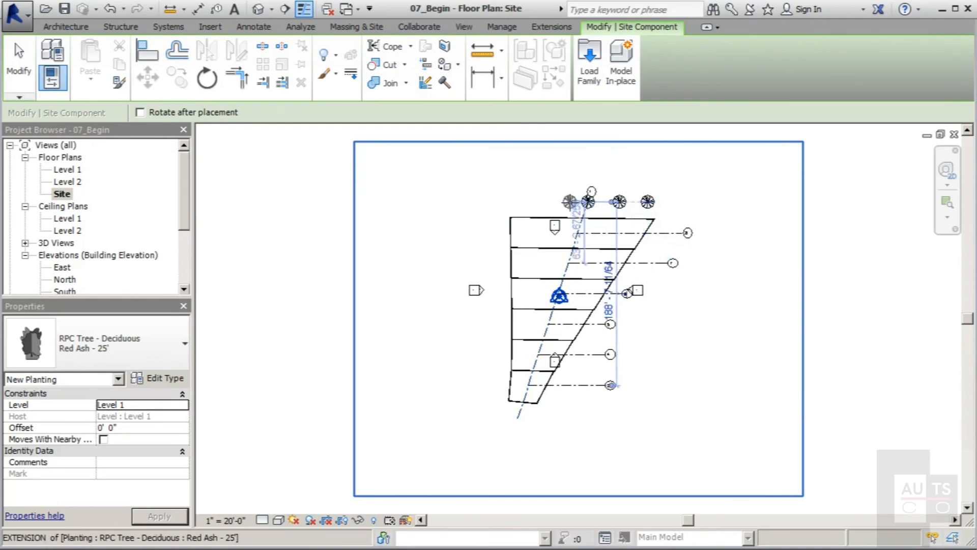
click(553, 201)
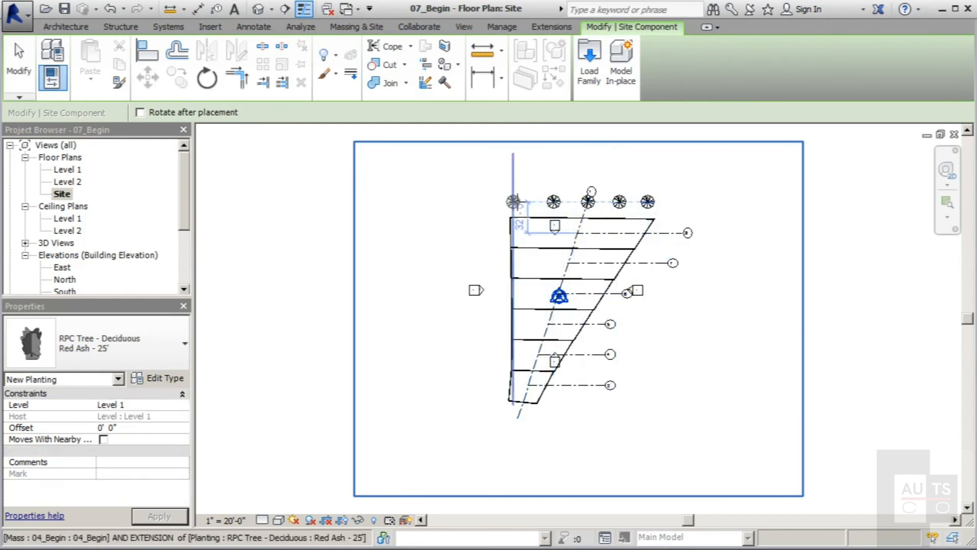
click(513, 201)
click(518, 418)
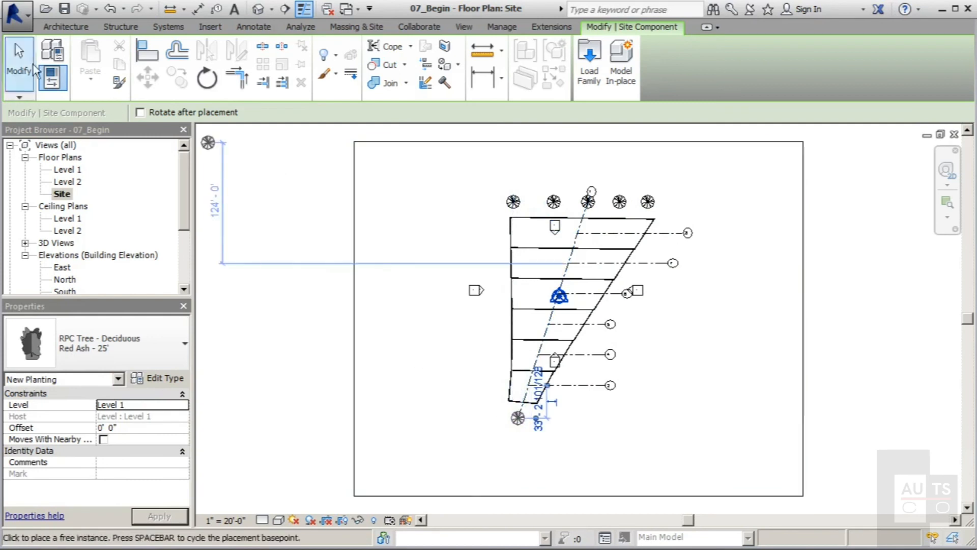
click(18, 71)
Step: Load the RPC Male family from the Entourage folder and place a Dwayne figure on Level 1 near the canopy's wide-end column in 3D
click(258, 10)
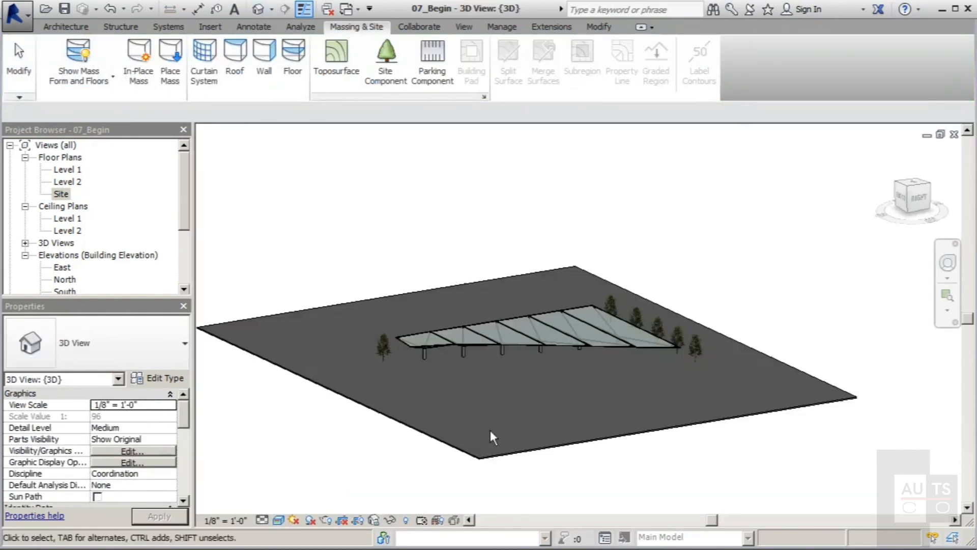
shift+middle_drag(534, 390, 658, 404)
scroll(528, 348, up, 5)
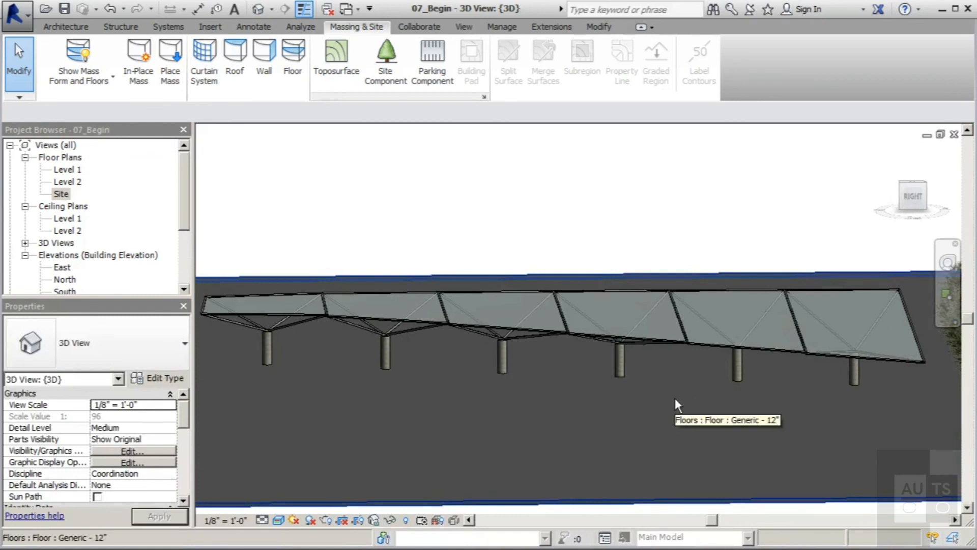
click(386, 66)
click(590, 71)
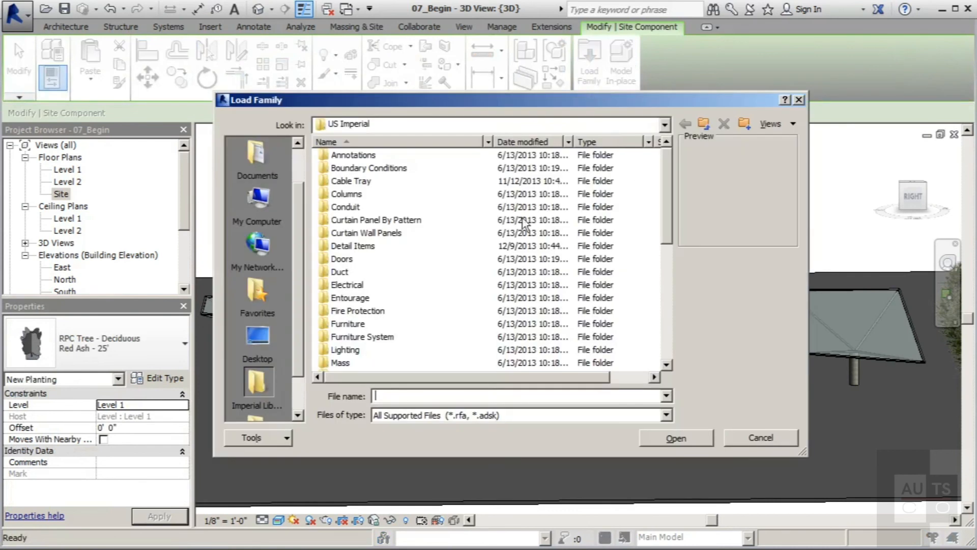
double_click(369, 298)
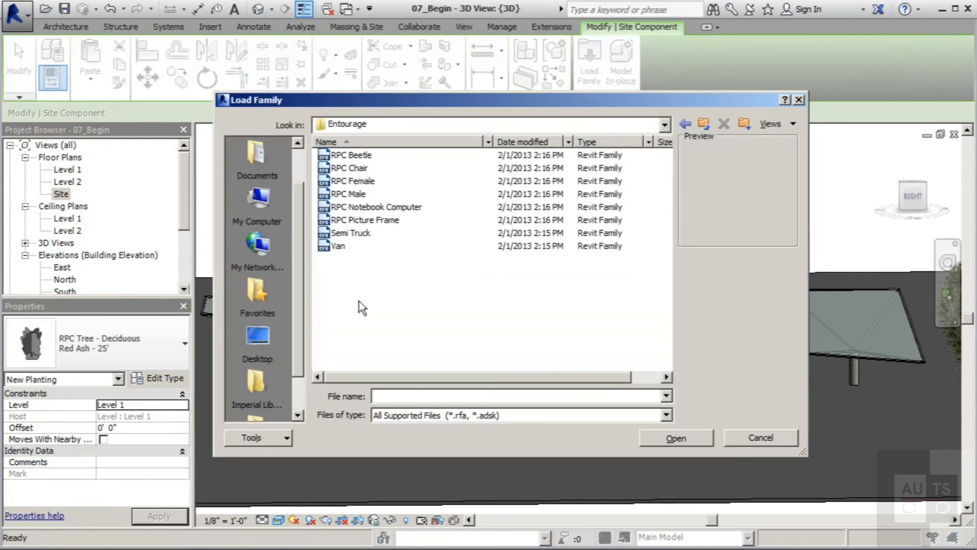
click(356, 196)
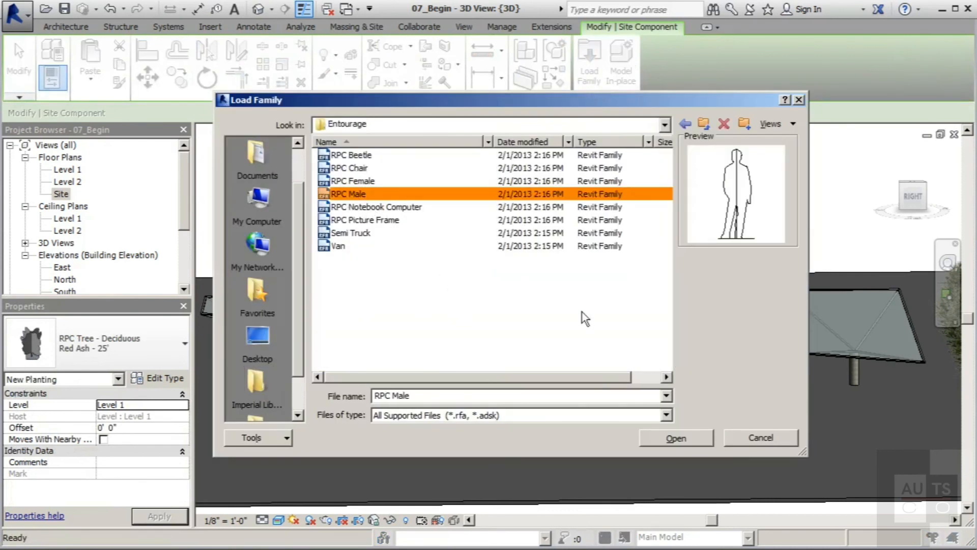
click(686, 444)
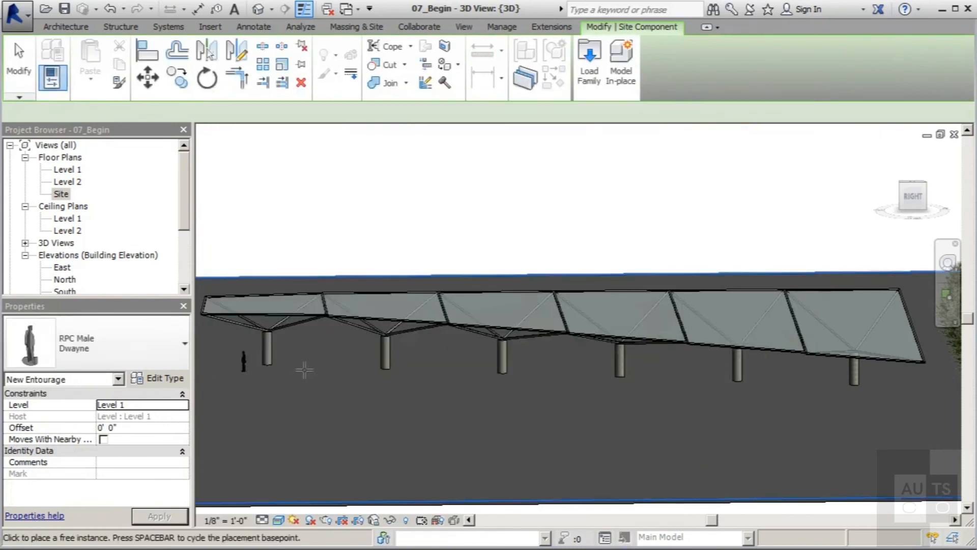
click(818, 394)
click(324, 378)
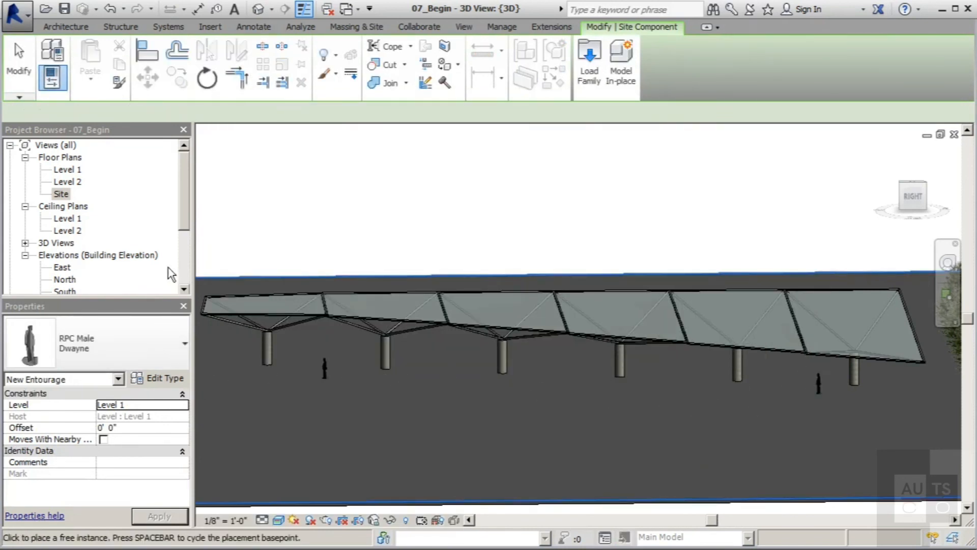
Step: Place an RPC Male figure of type Jay in front of the canopy, between the third and fourth columns from its narrow end
click(185, 345)
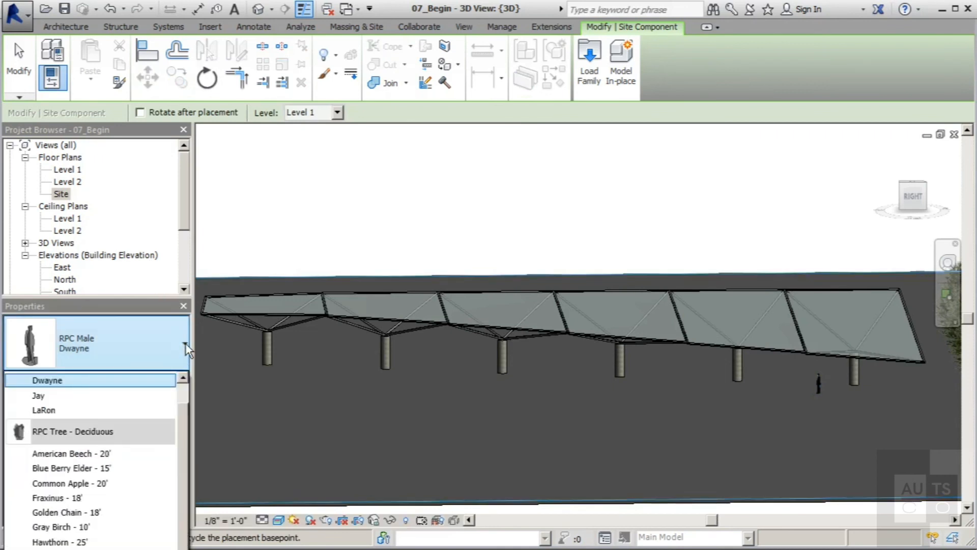
click(186, 344)
click(161, 344)
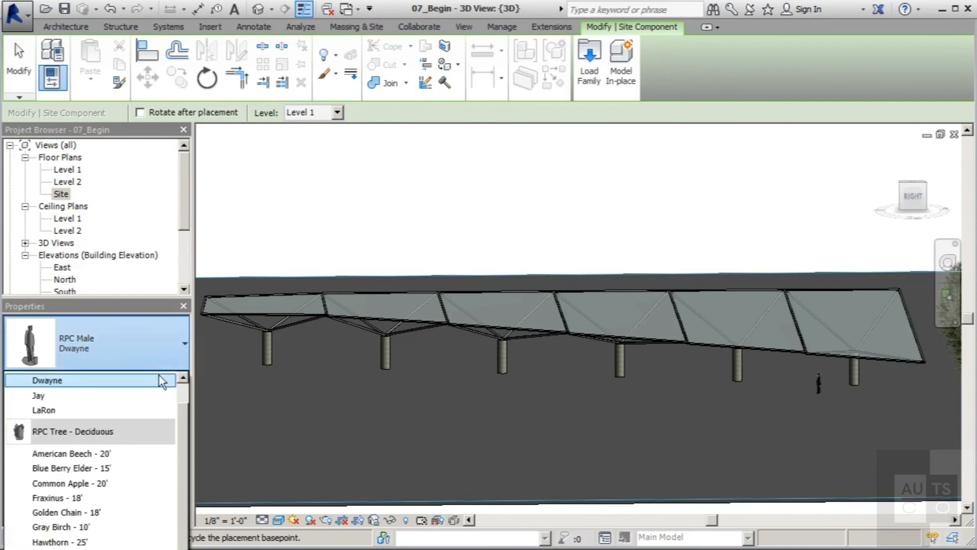
click(51, 399)
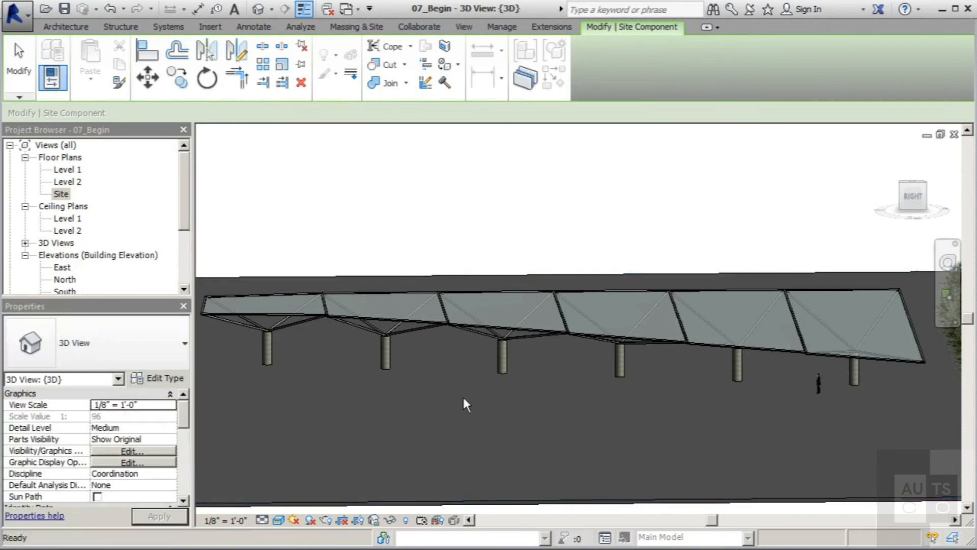
click(550, 379)
click(19, 61)
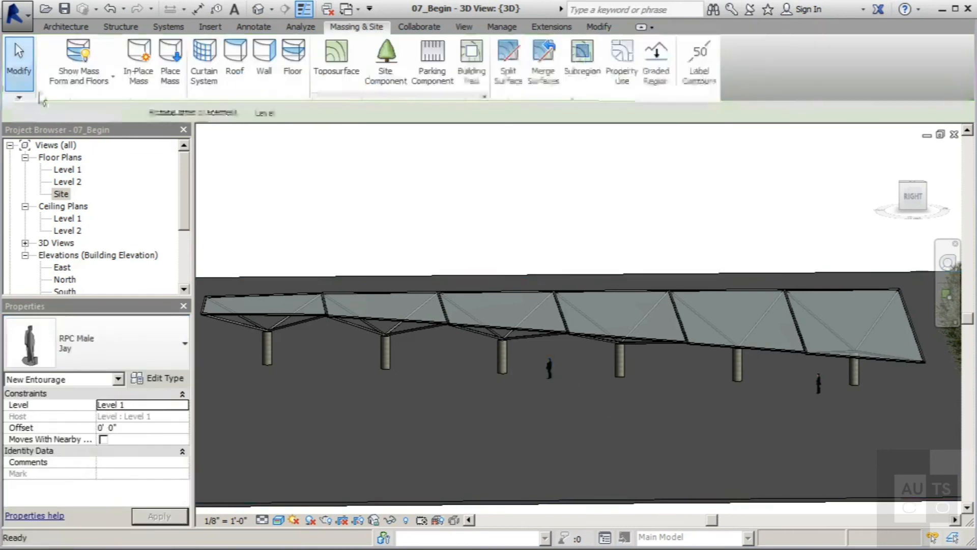
scroll(497, 377, down, 5)
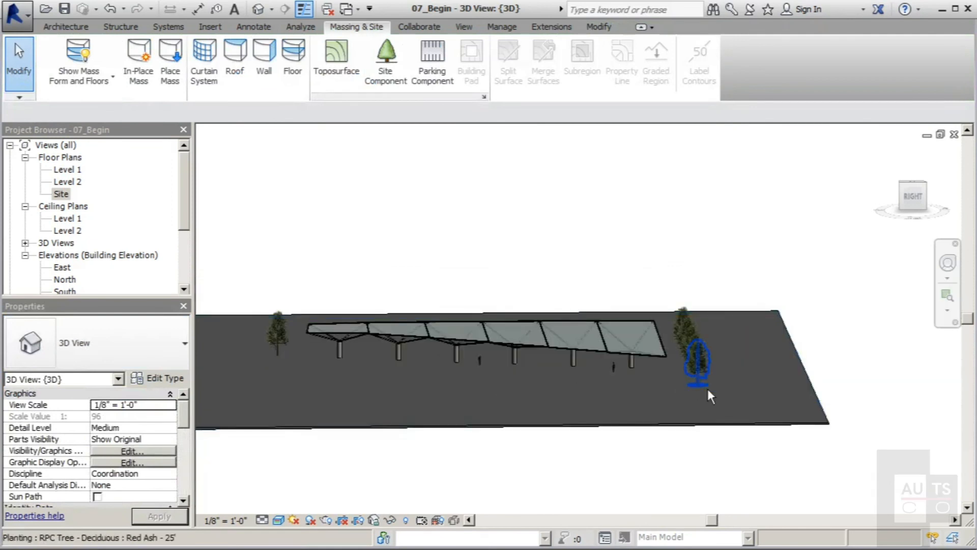
scroll(707, 387, down, 2)
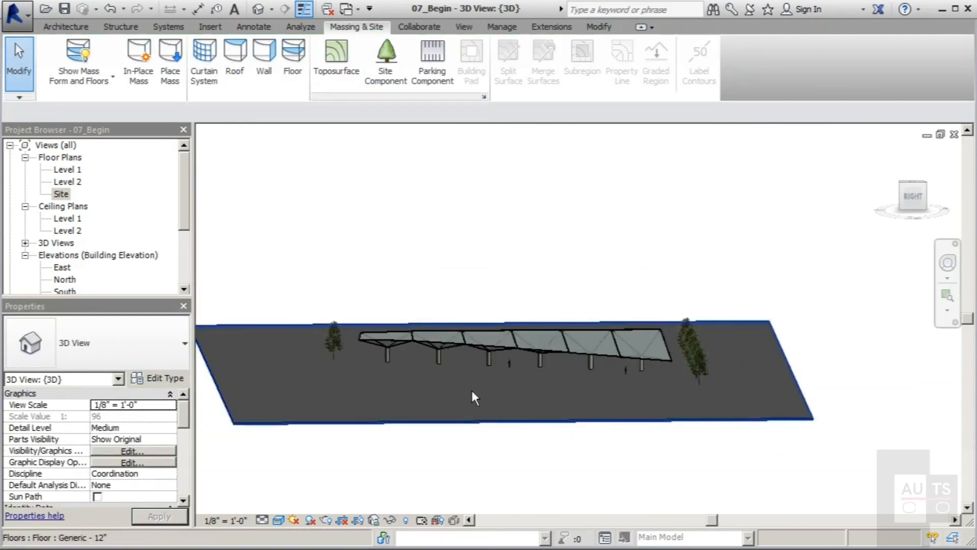
shift+middle_drag(471, 387, 553, 458)
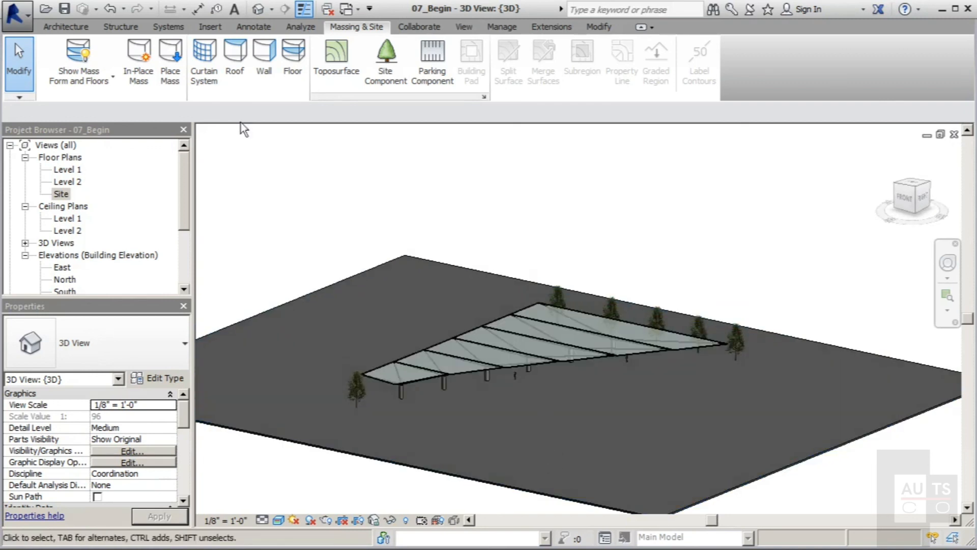
click(464, 26)
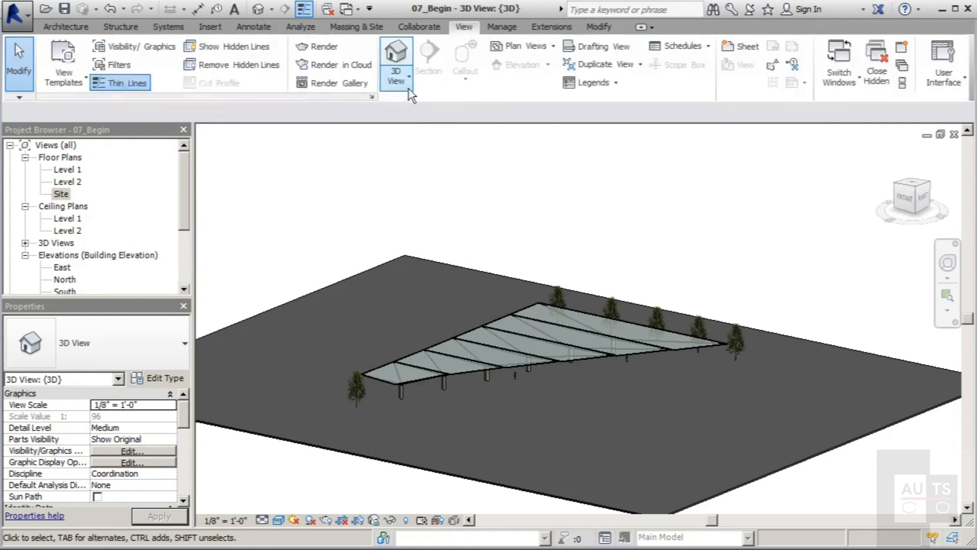
click(406, 82)
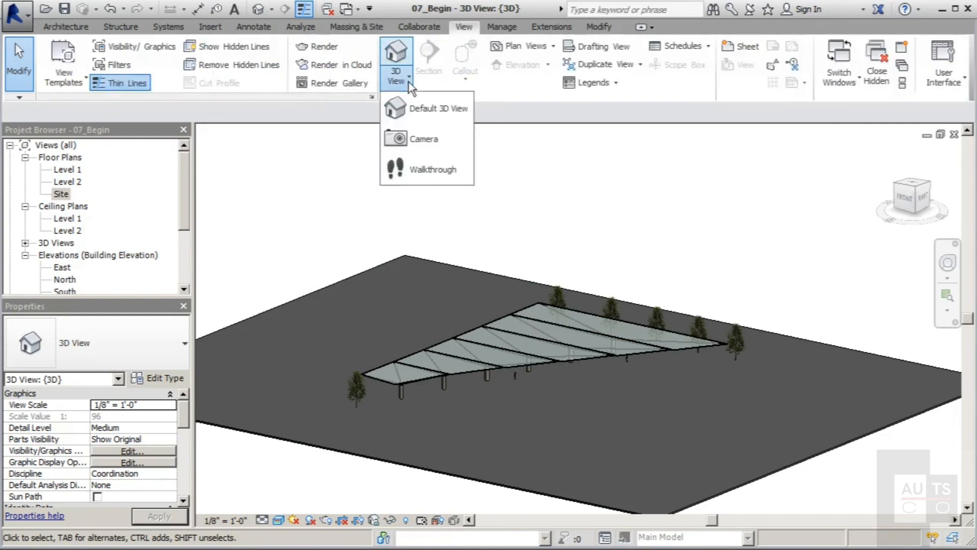
click(423, 142)
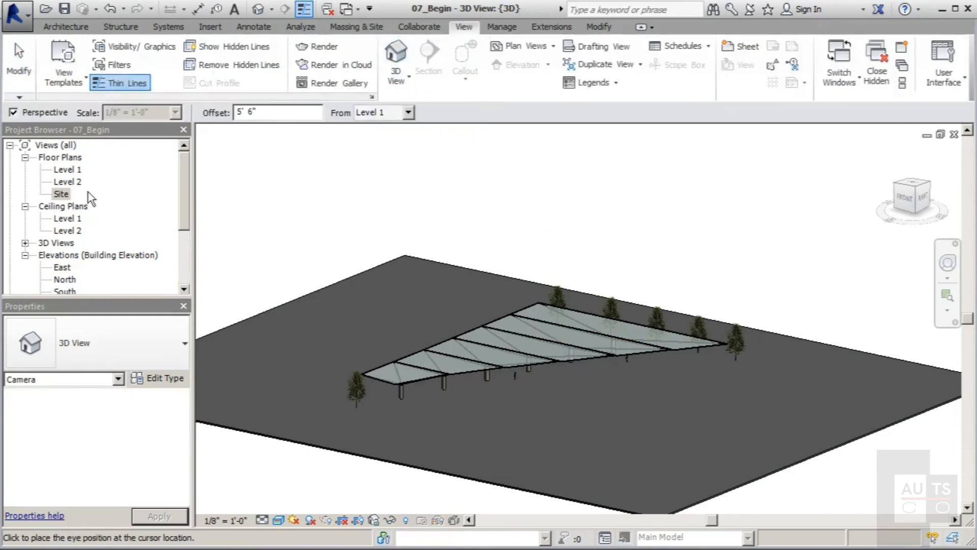
Step: In the Level 1 plan, create a perspective Camera view from the floor's corner beyond the canopy's wide end, looking diagonally across the canopy
double_click(70, 170)
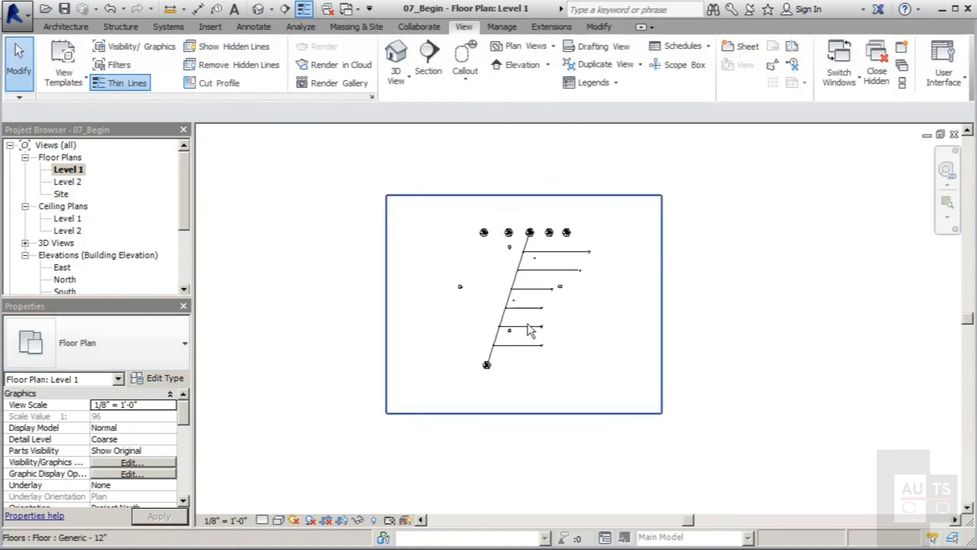
click(410, 76)
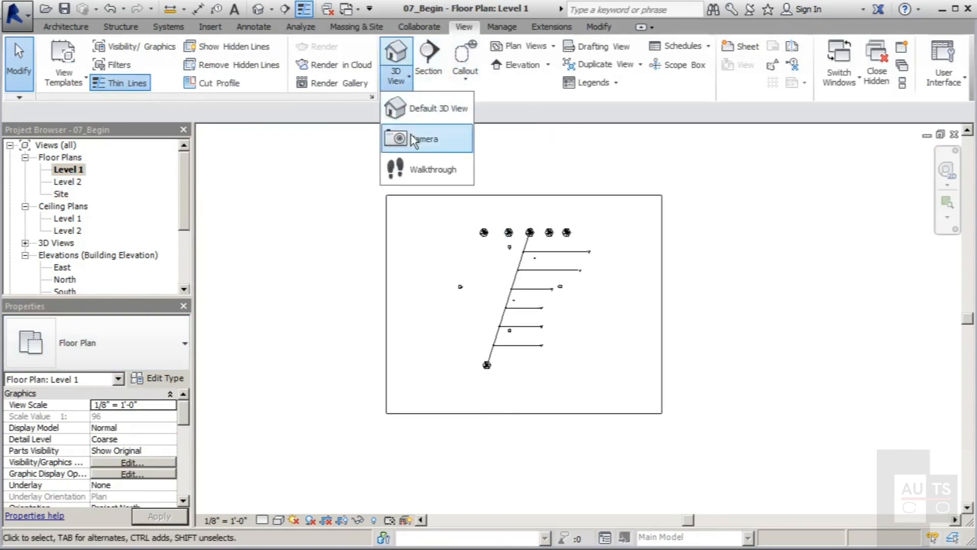
click(427, 138)
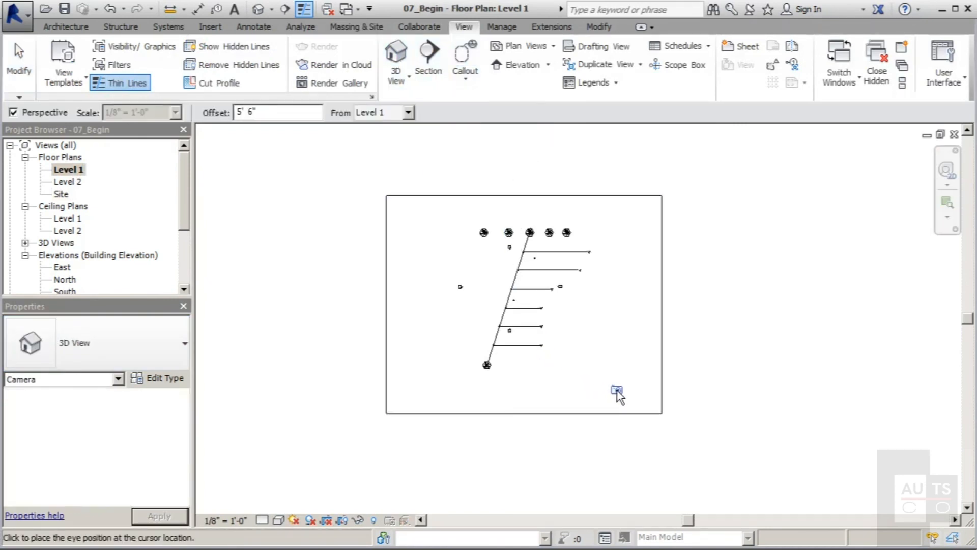
click(647, 218)
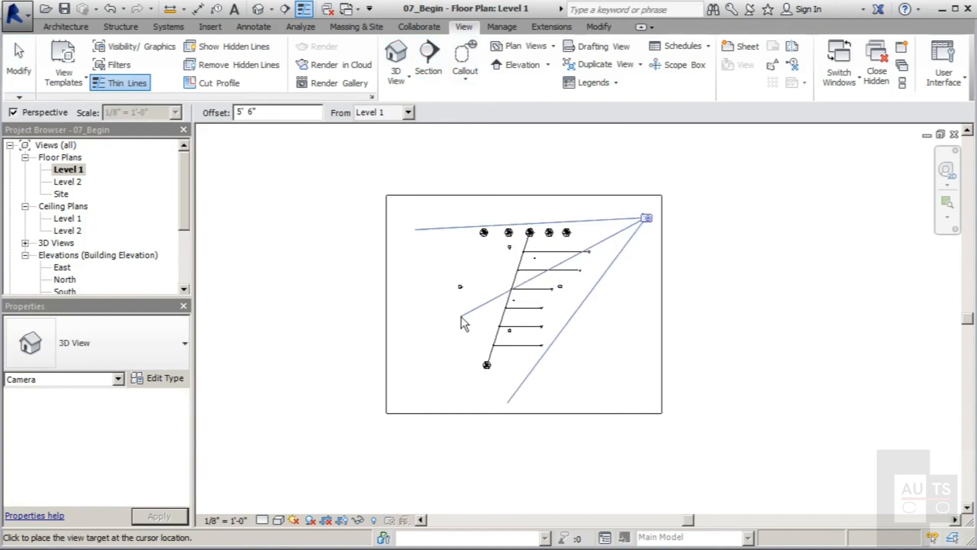
click(410, 341)
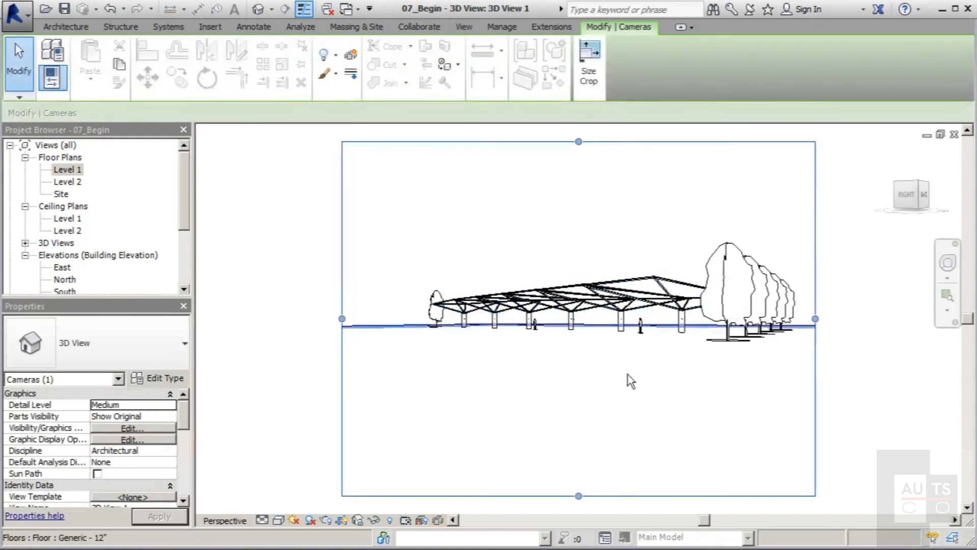
Step: Tighten the camera view's crop region around the canopy and trees by raising its lower edge and slightly lowering its upper edge
mouse_move(631, 360)
shift+middle_down()
mouse_move(639, 363)
mouse_move(614, 357)
shift+middle_up()
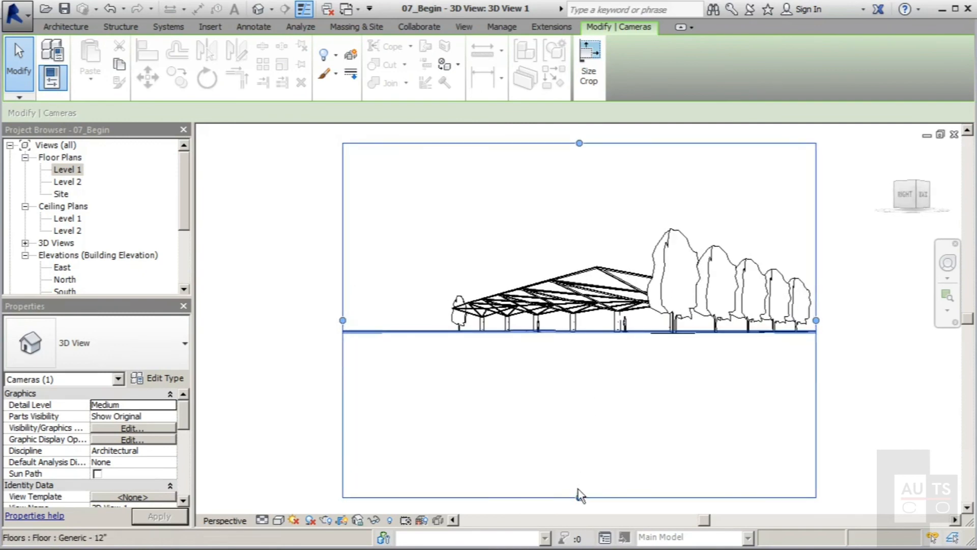
drag(581, 497, 580, 372)
mouse_move(551, 357)
shift+middle_down()
mouse_move(563, 389)
mouse_move(565, 360)
mouse_move(554, 357)
shift+middle_up()
drag(579, 143, 583, 176)
click(316, 251)
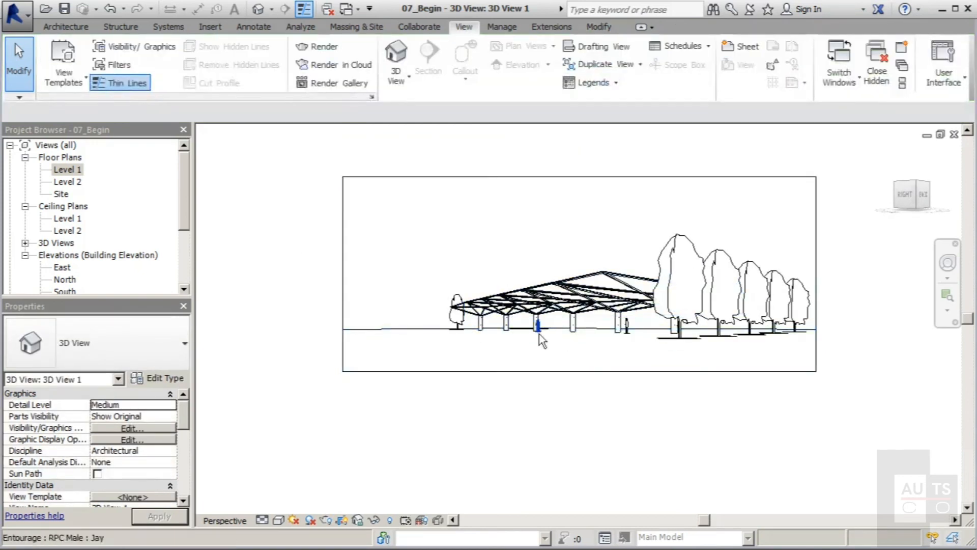
Step: Set the camera view's visual style to Realistic and inspect the canopy, trees and figures from a higher angle
click(281, 521)
click(311, 491)
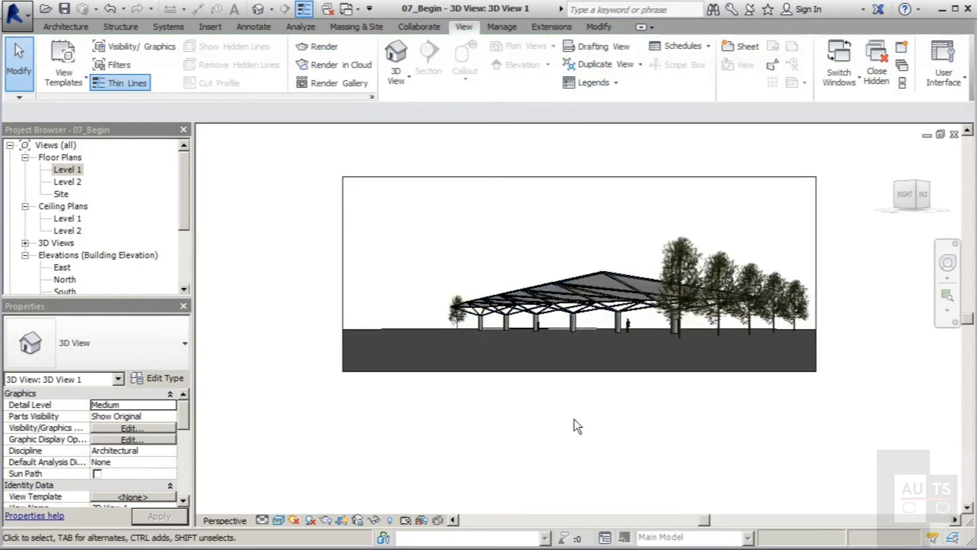
shift+middle_drag(498, 395, 565, 445)
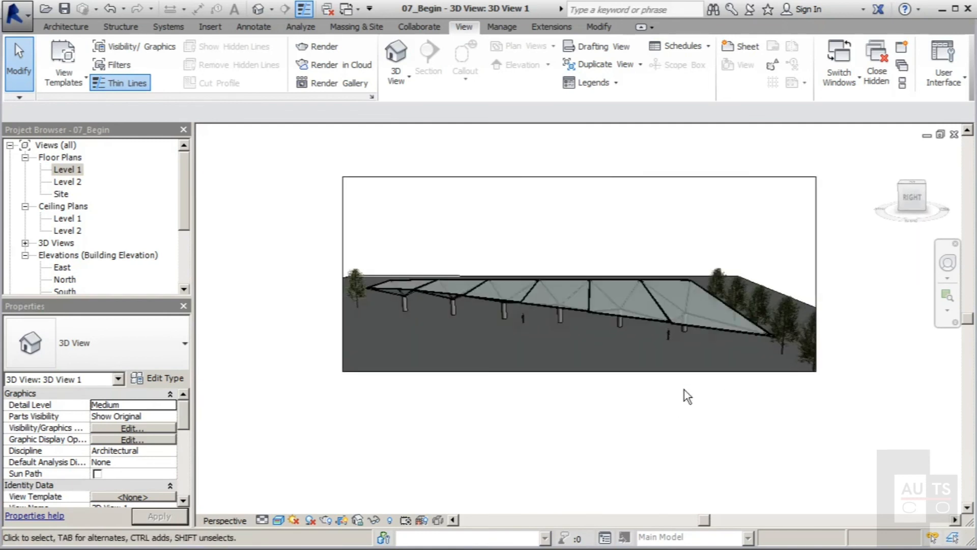